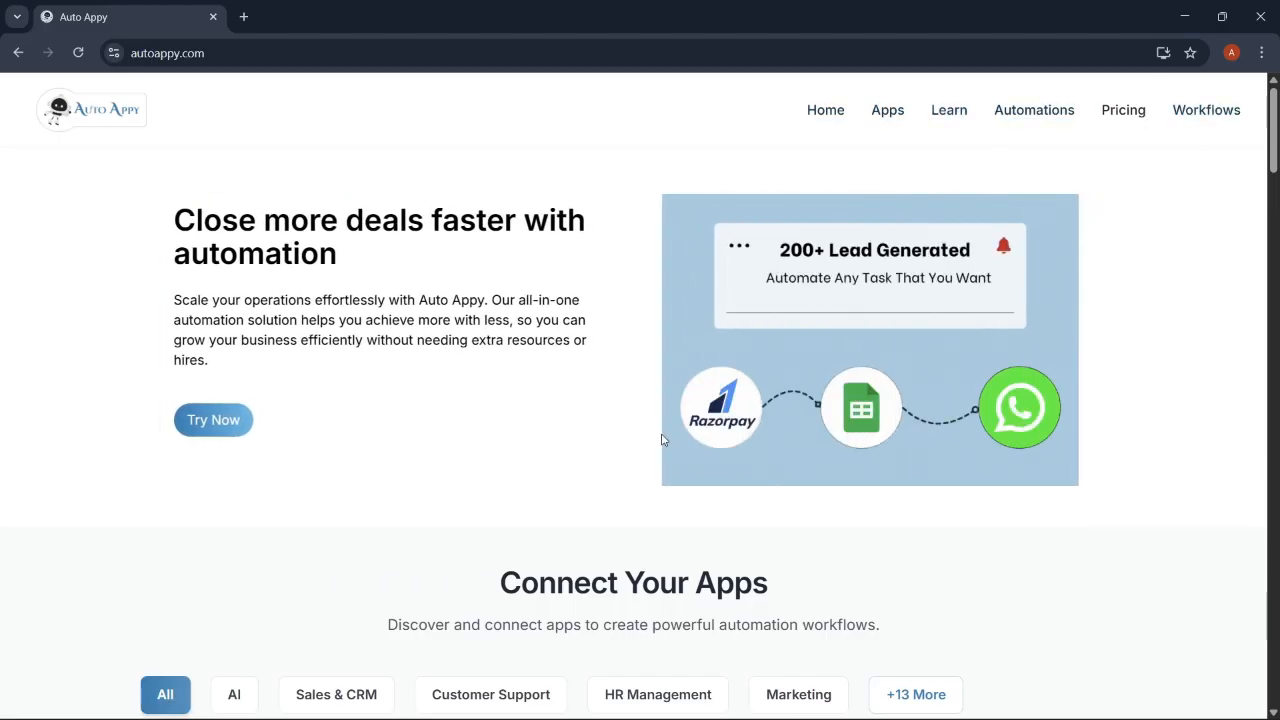
Scroll through the Auto Appy page and open the Workflows dashboard, which shows no workflows.
{"action": "scroll", "coordinate": [669, 458], "scroll_direction": "down", "scroll_amount": 2}
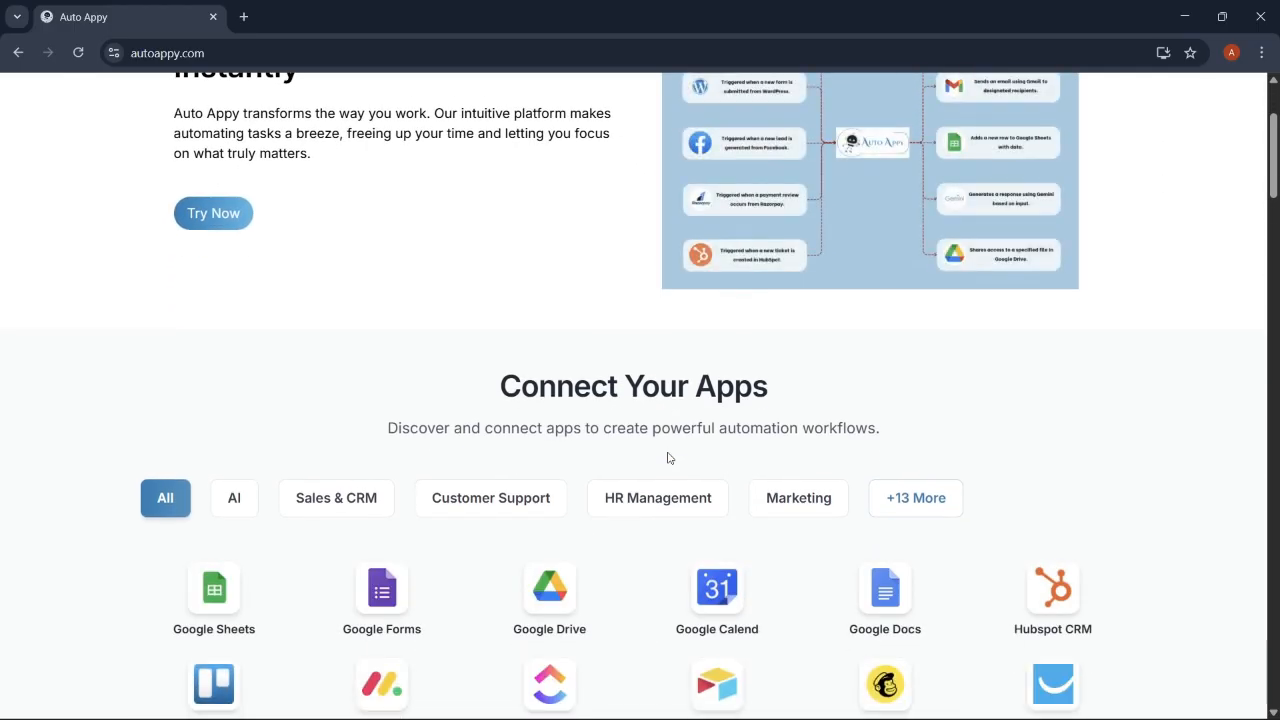
{"action": "scroll", "coordinate": [669, 458], "scroll_direction": "down", "scroll_amount": 2}
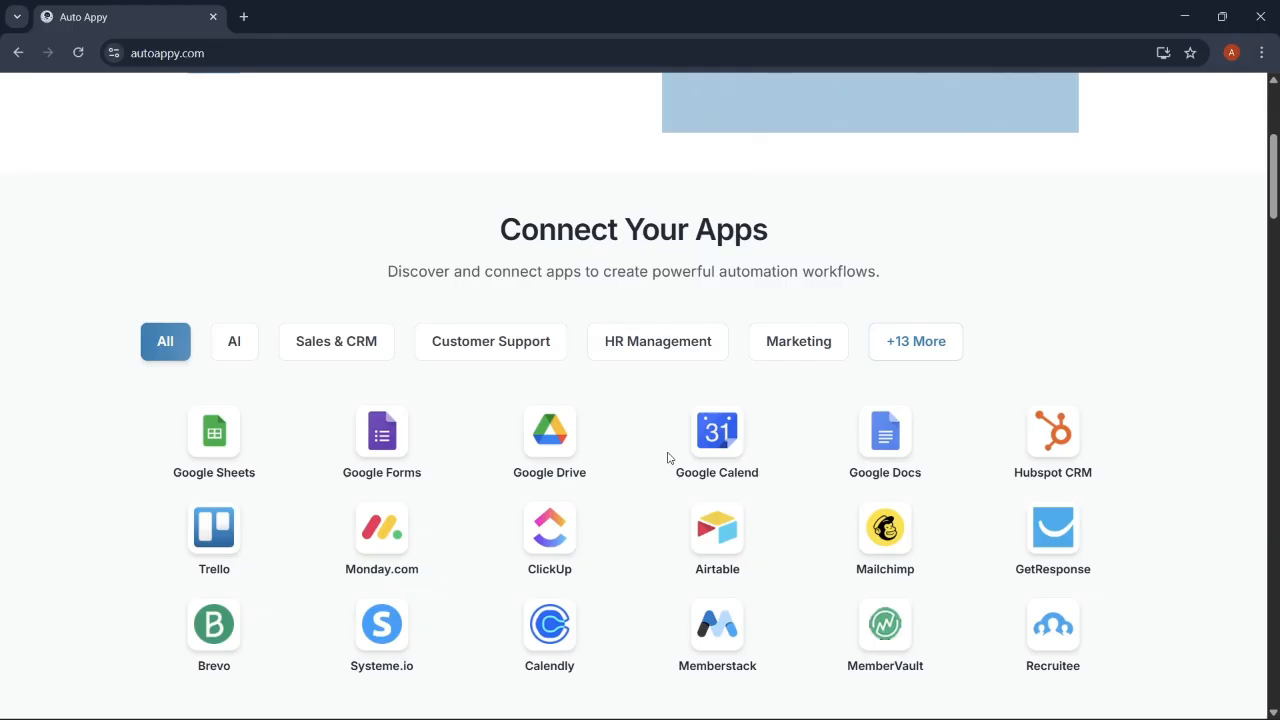
{"action": "scroll", "coordinate": [669, 458], "scroll_direction": "down", "scroll_amount": 4}
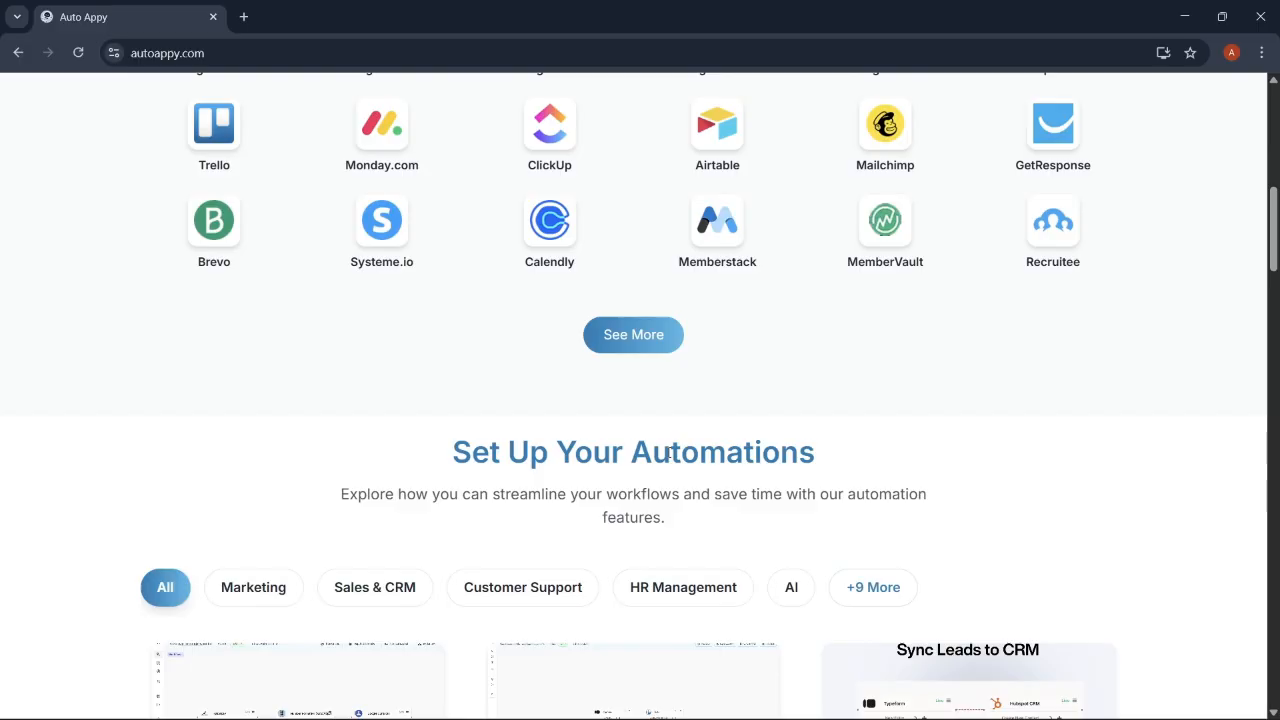
{"action": "scroll", "coordinate": [668, 455], "scroll_direction": "down", "scroll_amount": 3}
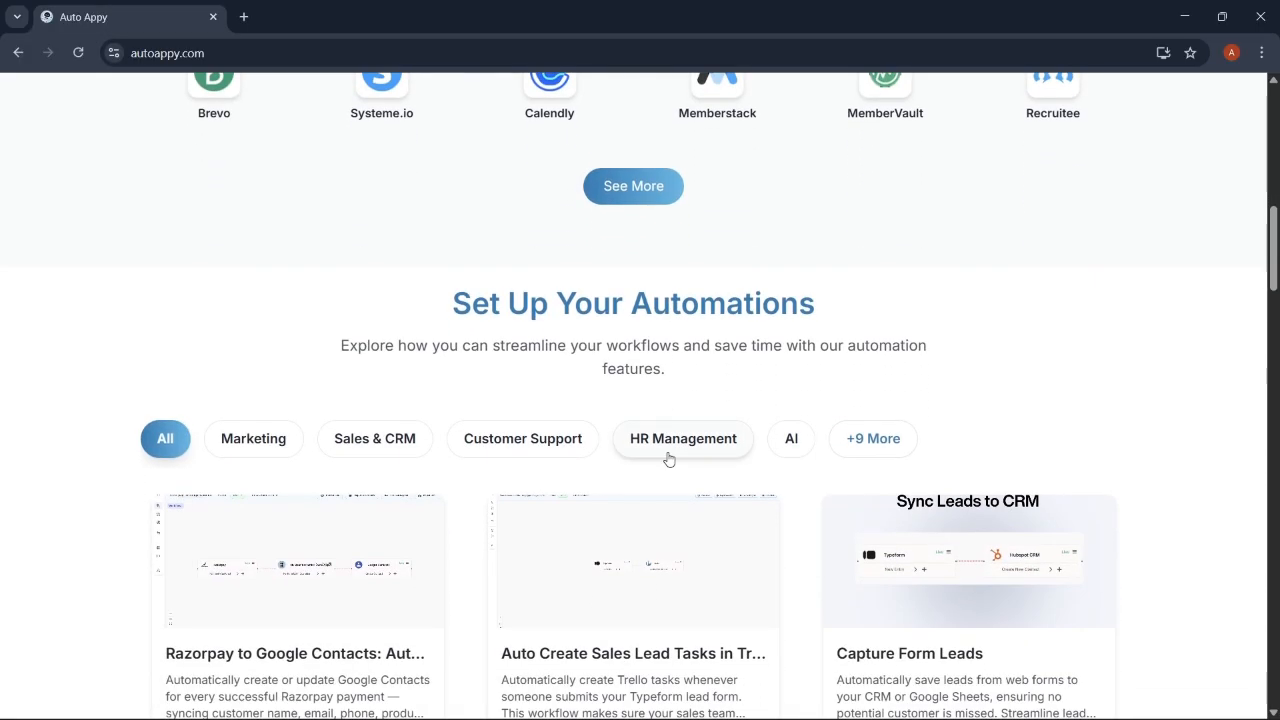
{"action": "scroll", "coordinate": [668, 458], "scroll_direction": "down", "scroll_amount": 2}
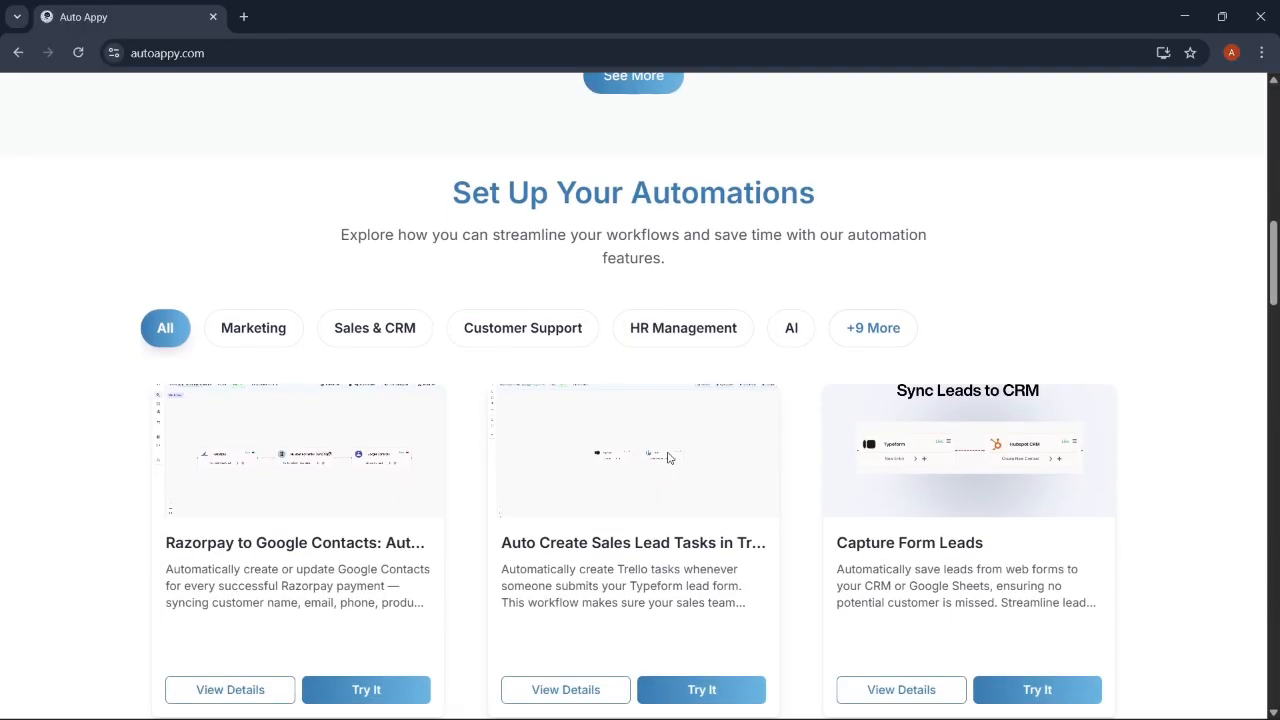
{"action": "scroll", "coordinate": [668, 457], "scroll_direction": "down", "scroll_amount": 2}
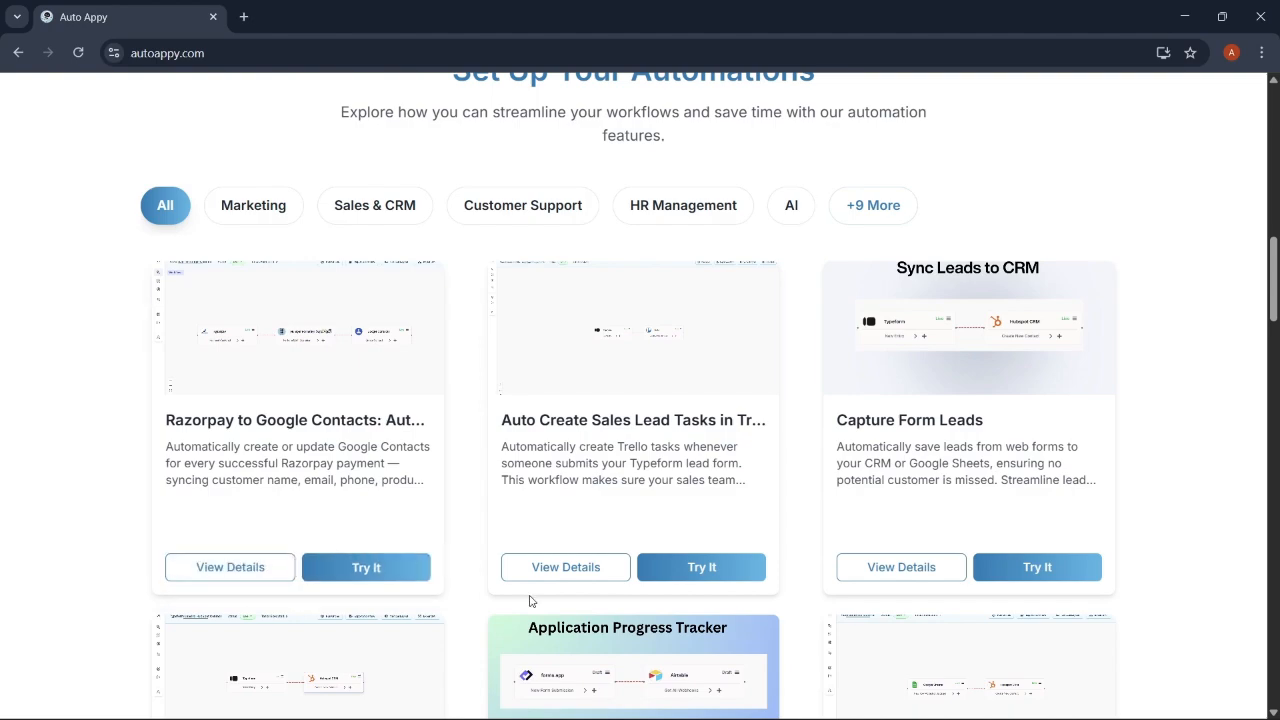
{"action": "scroll", "coordinate": [529, 600], "scroll_direction": "down", "scroll_amount": 10}
{"action": "scroll", "coordinate": [530, 600], "scroll_direction": "down", "scroll_amount": 8}
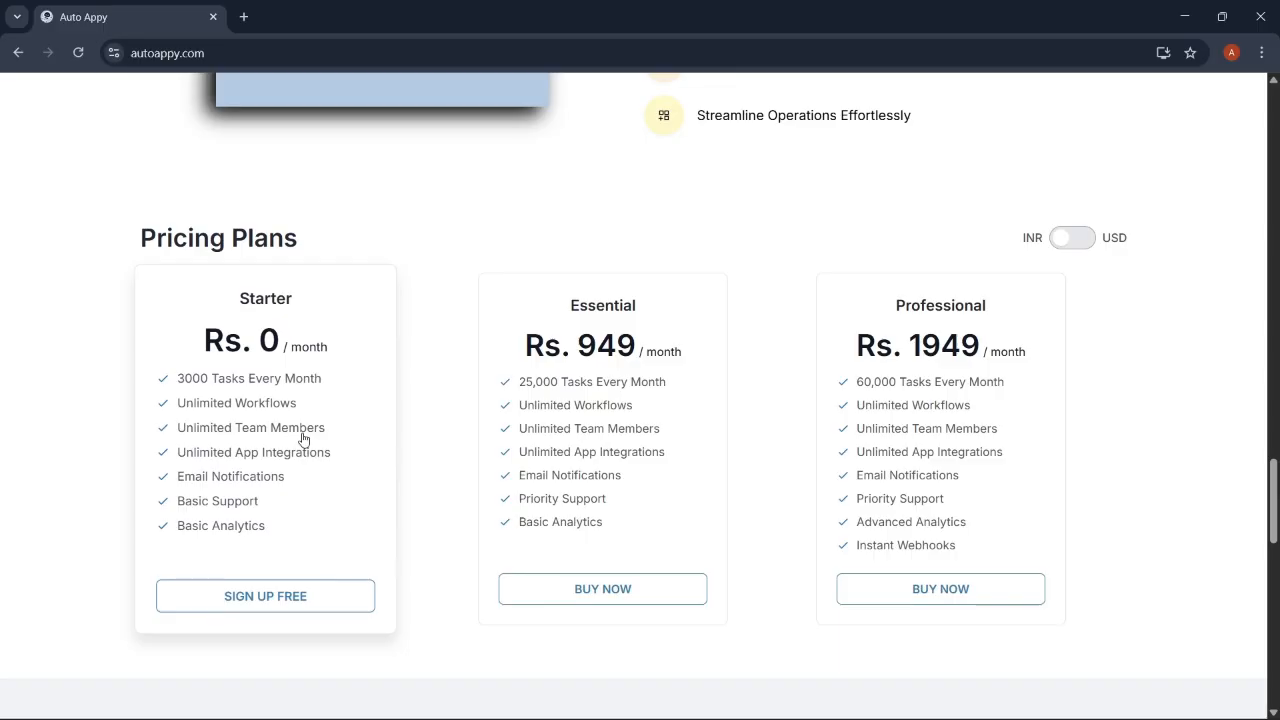
{"action": "scroll", "coordinate": [524, 258], "scroll_direction": "up", "scroll_amount": 3}
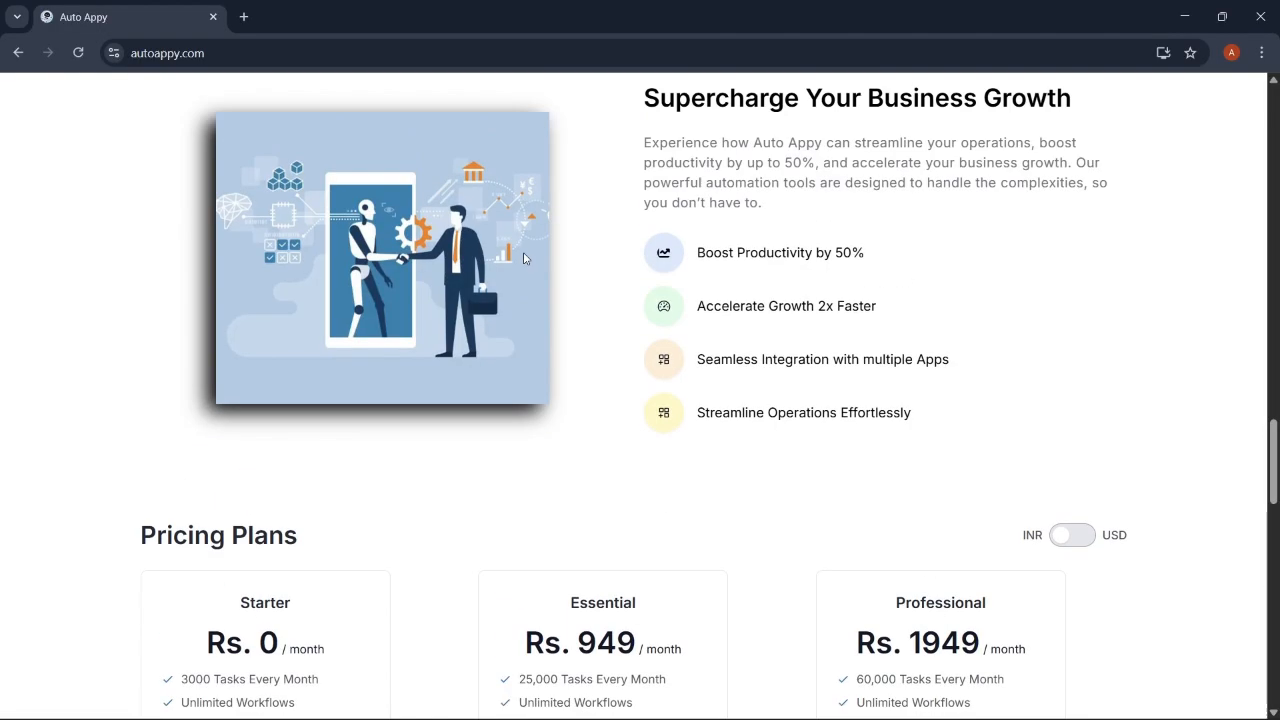
{"action": "scroll", "coordinate": [524, 258], "scroll_direction": "up", "scroll_amount": 15}
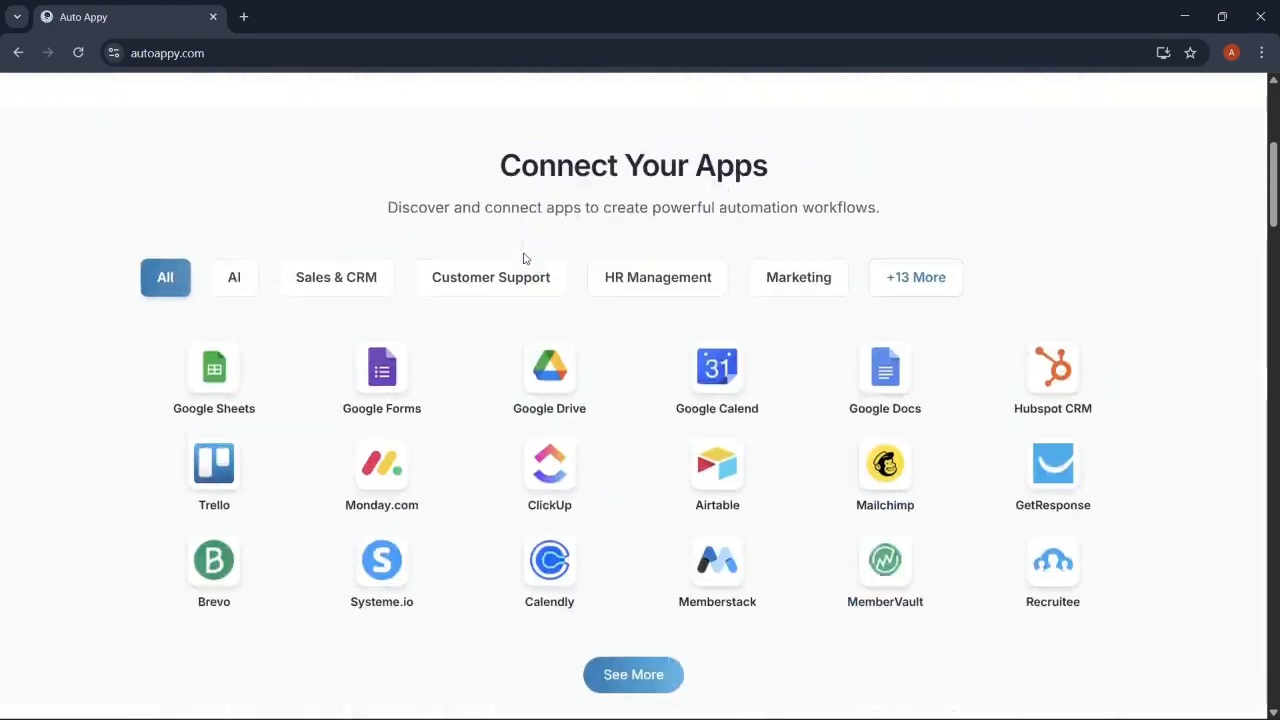
{"action": "scroll", "coordinate": [524, 258], "scroll_direction": "up", "scroll_amount": 5}
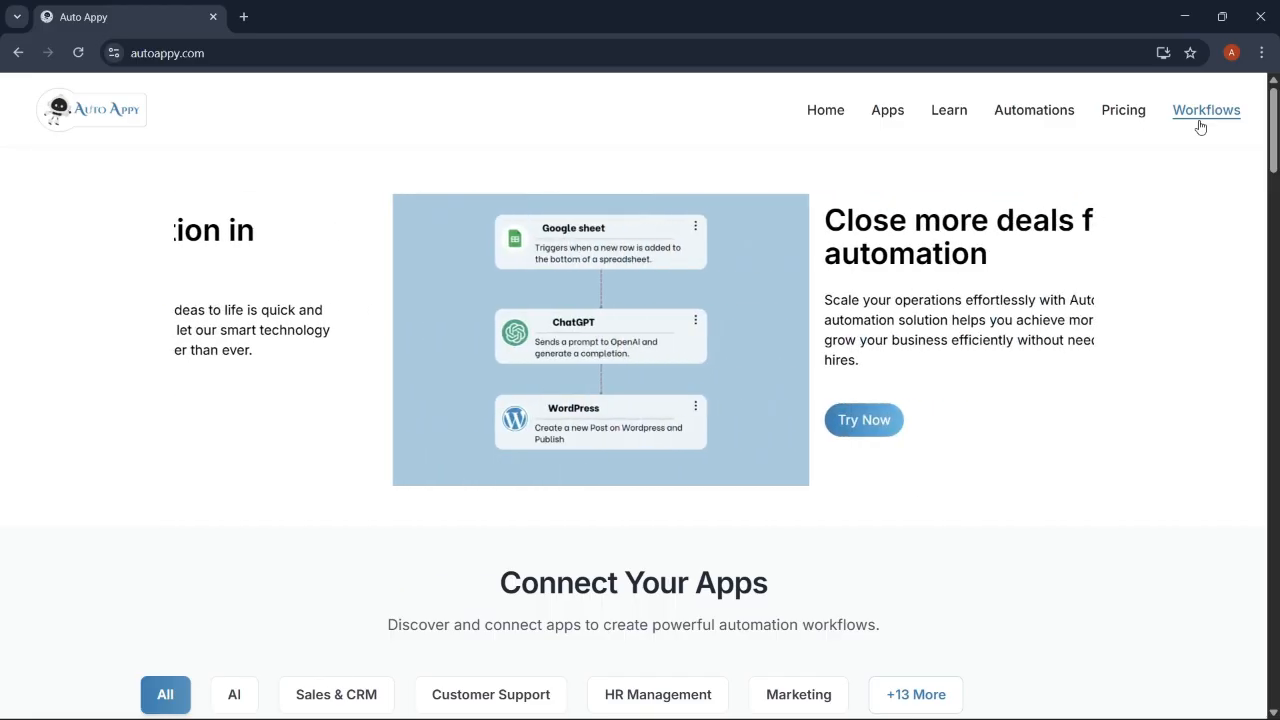
{"action": "left_click", "coordinate": [1201, 124]}
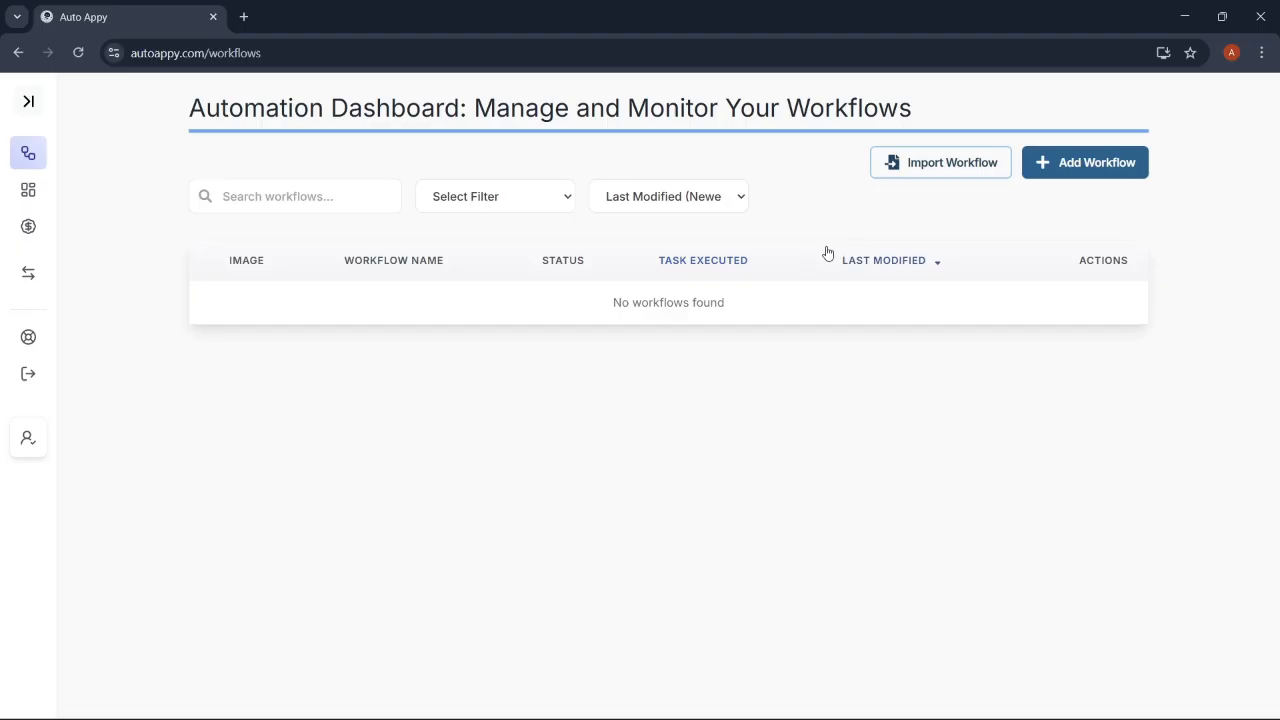
Begin adding a new workflow from the Automation Dashboard.
{"action": "left_click", "coordinate": [1097, 163]}
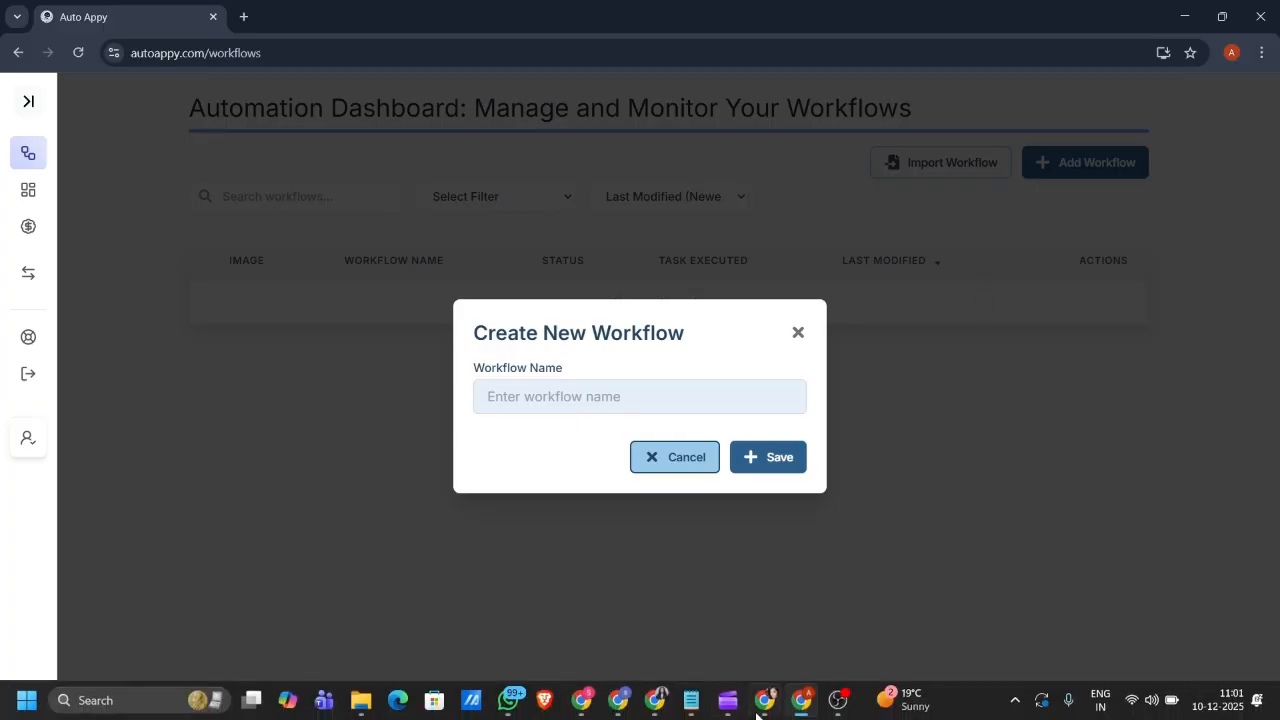
{"action": "left_click", "coordinate": [839, 702]}
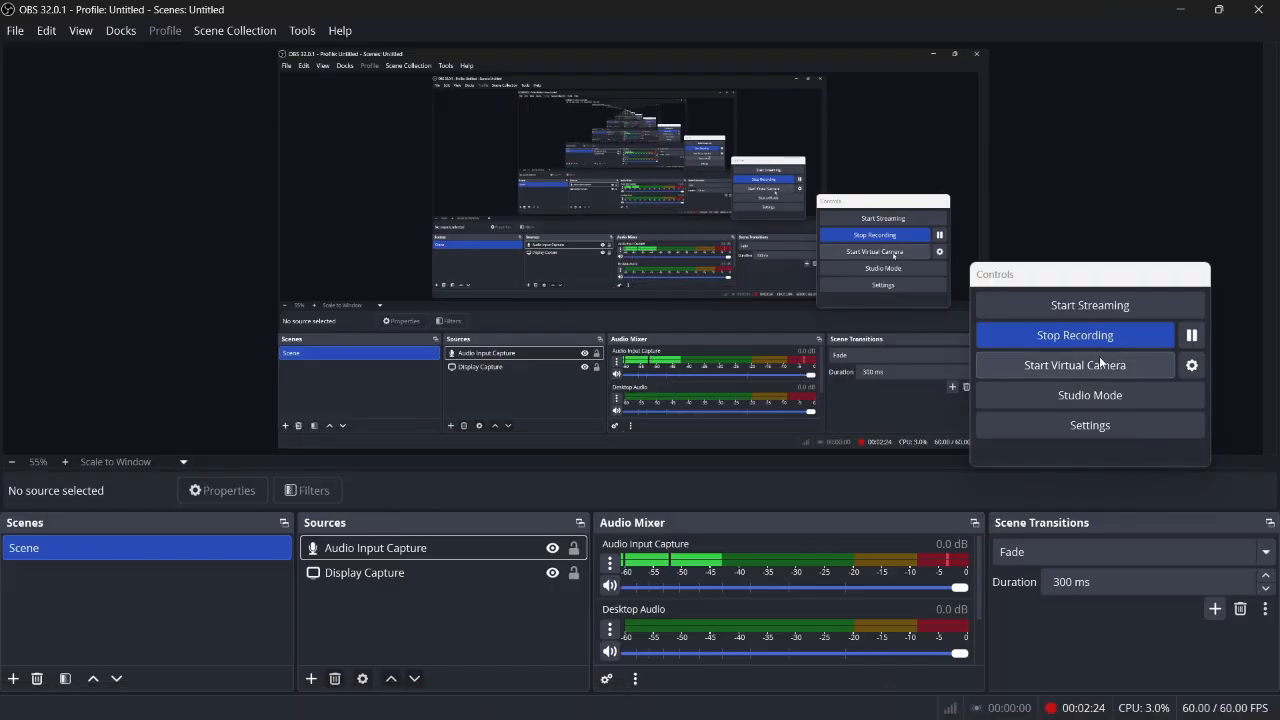
{"action": "left_click", "coordinate": [1087, 345]}
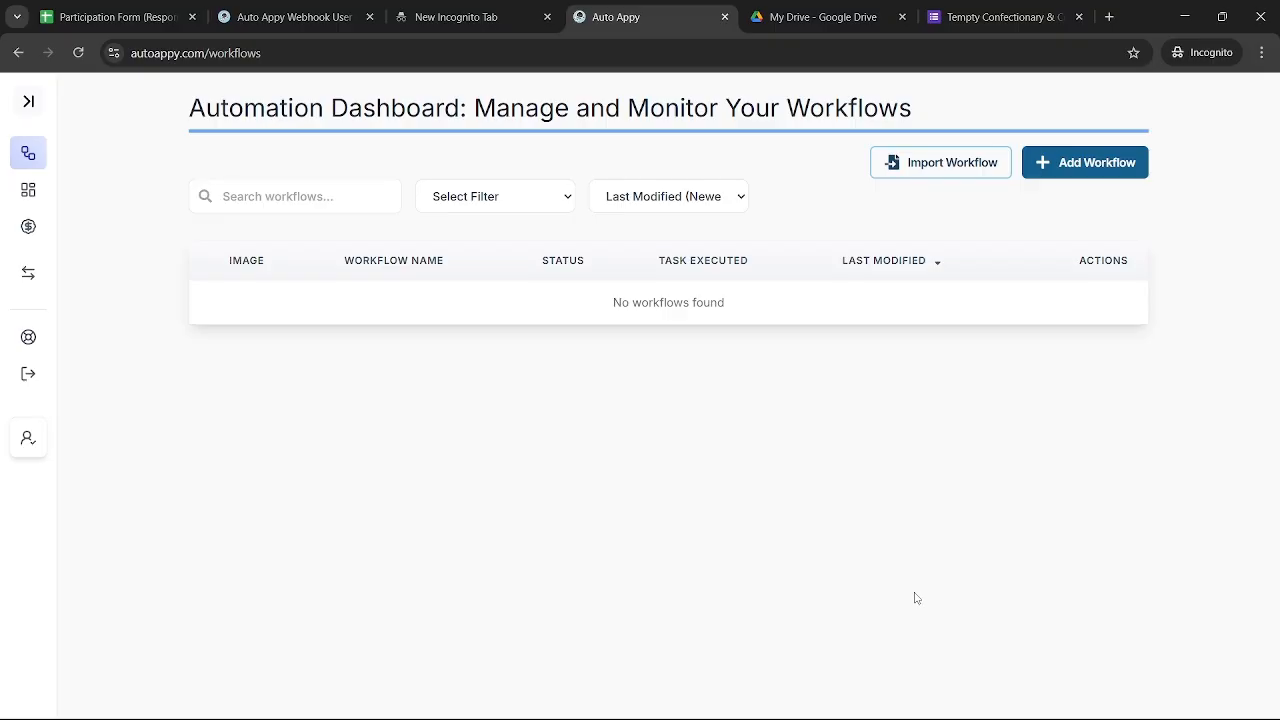
Create and save a workflow named 'Send Confirmation Emails Using Google Forms And Auto Backup Brochure In Drive'.
{"action": "left_click", "coordinate": [1077, 169]}
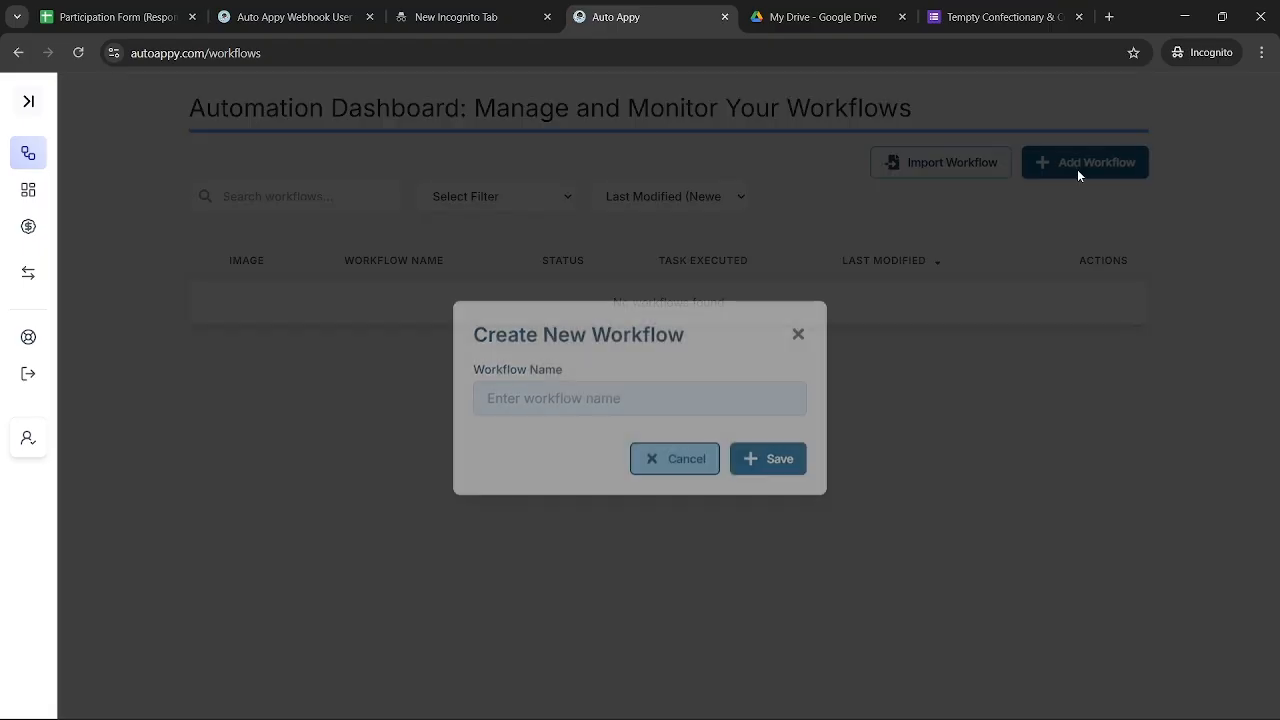
{"action": "left_click", "coordinate": [638, 400]}
{"action": "key", "text": "ctrl+v"}
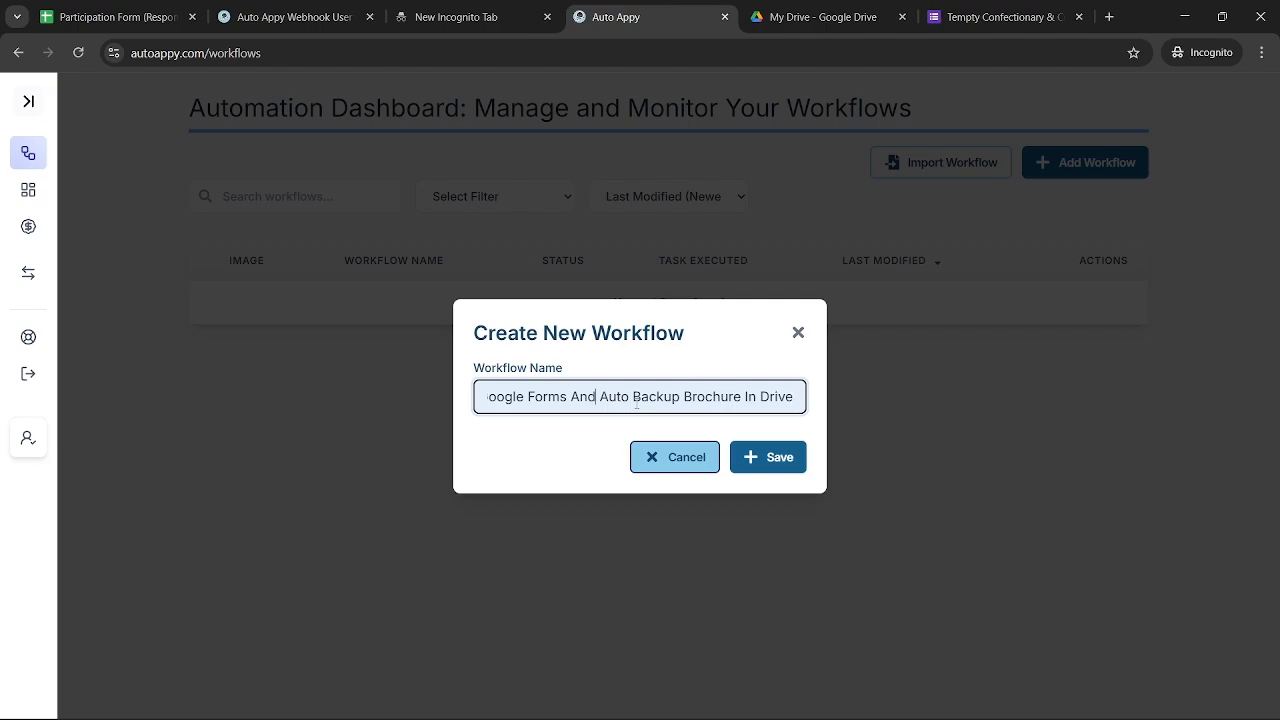
{"action": "key", "text": "Left"}
{"action": "key", "text": "Left"}
{"action": "key", "text": "Left"}
{"action": "key", "text": "Left"}
{"action": "key", "text": "Left"}
{"action": "key", "text": "Left"}
{"action": "key", "text": "Left"}
{"action": "key", "text": "Left"}
{"action": "key", "text": "Left"}
{"action": "key", "text": "Left"}
{"action": "key", "text": "Left"}
{"action": "key", "text": "Left"}
{"action": "key", "text": "Left"}
{"action": "key", "text": "Left"}
{"action": "key", "text": "Left"}
{"action": "key", "text": "Left"}
{"action": "key", "text": "Left"}
{"action": "key", "text": "Left"}
{"action": "key", "text": "Left"}
{"action": "key", "text": "Left"}
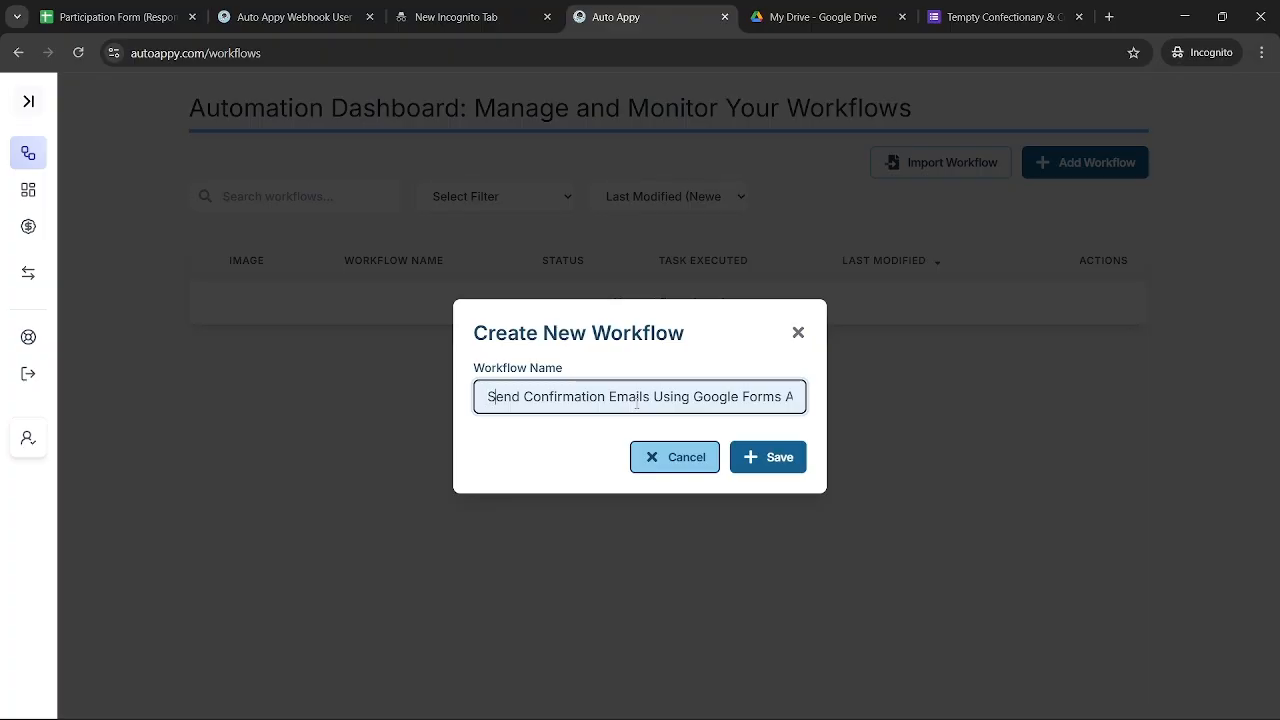
{"action": "key", "text": "Right"}
{"action": "key", "text": "Right"}
{"action": "key", "text": "Right"}
{"action": "key", "text": "Right"}
{"action": "key", "text": "Right"}
{"action": "key", "text": "Right"}
{"action": "key", "text": "Right"}
{"action": "key", "text": "Right"}
{"action": "key", "text": "Right"}
{"action": "key", "text": "Right"}
{"action": "key", "text": "Right"}
{"action": "key", "text": "Right"}
{"action": "key", "text": "Right"}
{"action": "key", "text": "Right"}
{"action": "key", "text": "Right"}
{"action": "key", "text": "Right"}
{"action": "key", "text": "Right"}
{"action": "key", "text": "Right"}
{"action": "key", "text": "Right"}
{"action": "key", "text": "Right"}
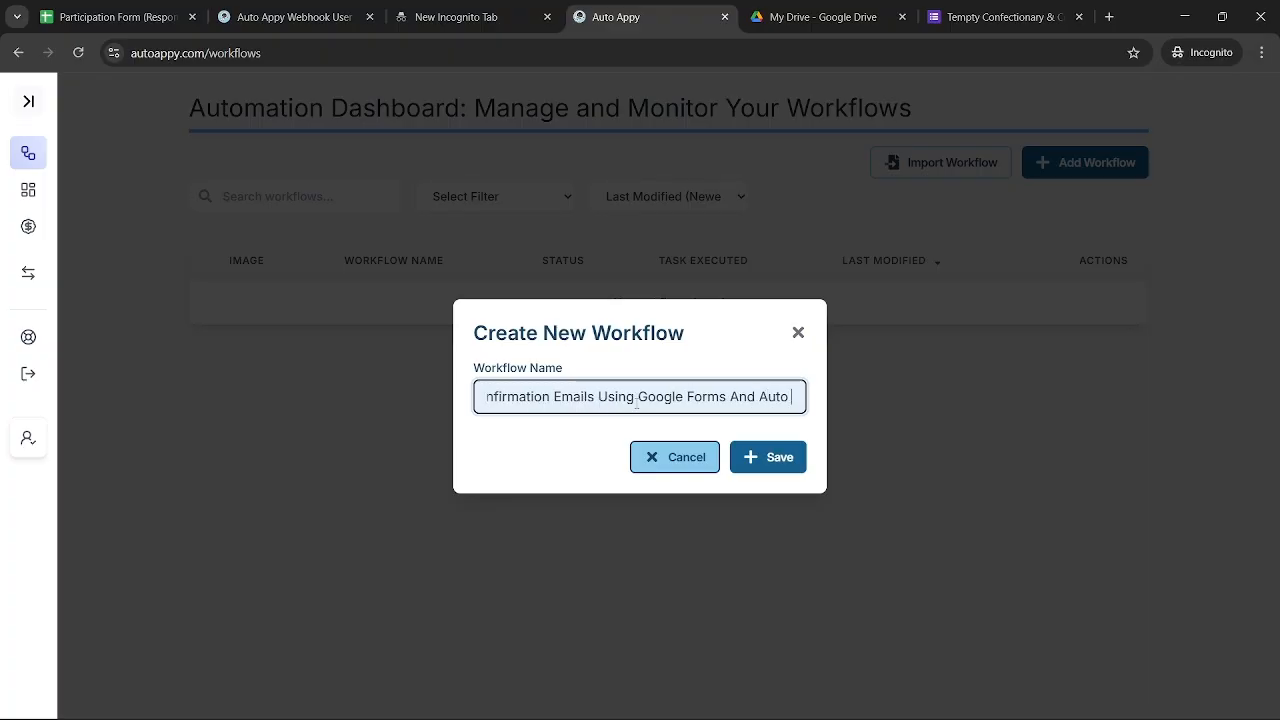
{"action": "key", "text": "Right"}
{"action": "key", "text": "Right"}
{"action": "key", "text": "Right"}
{"action": "key", "text": "Right"}
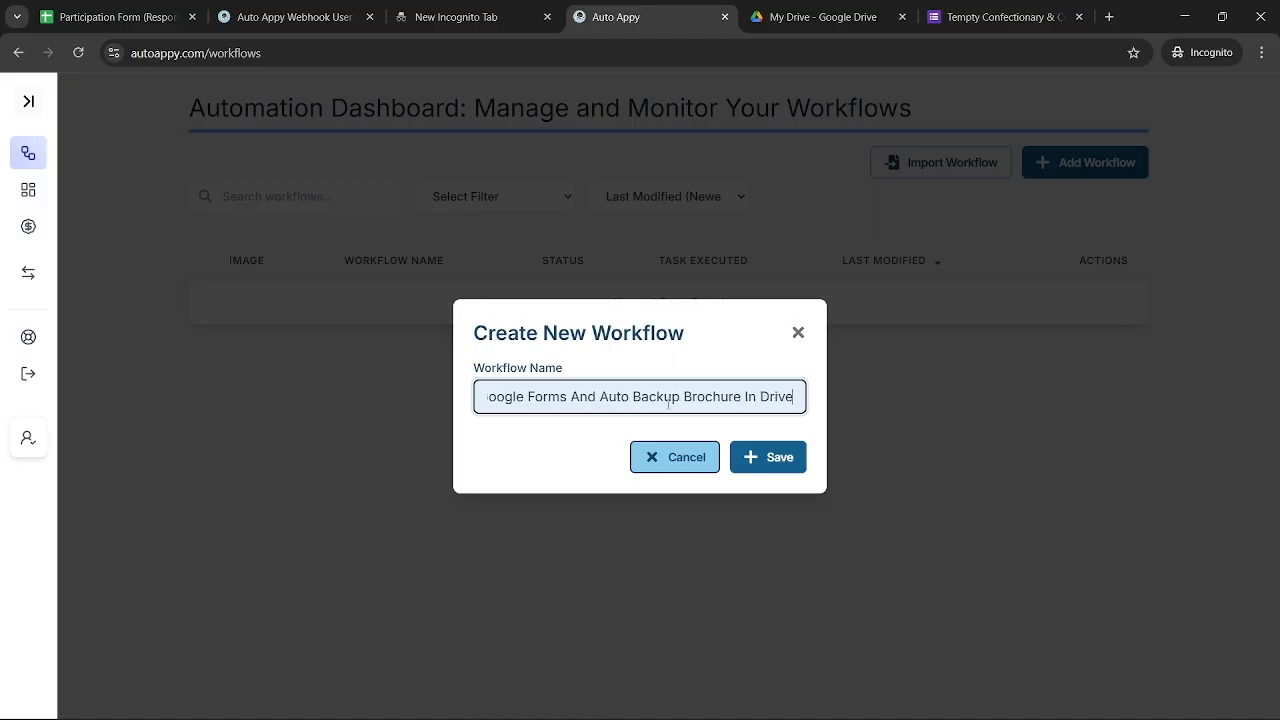
{"action": "left_click", "coordinate": [770, 457]}
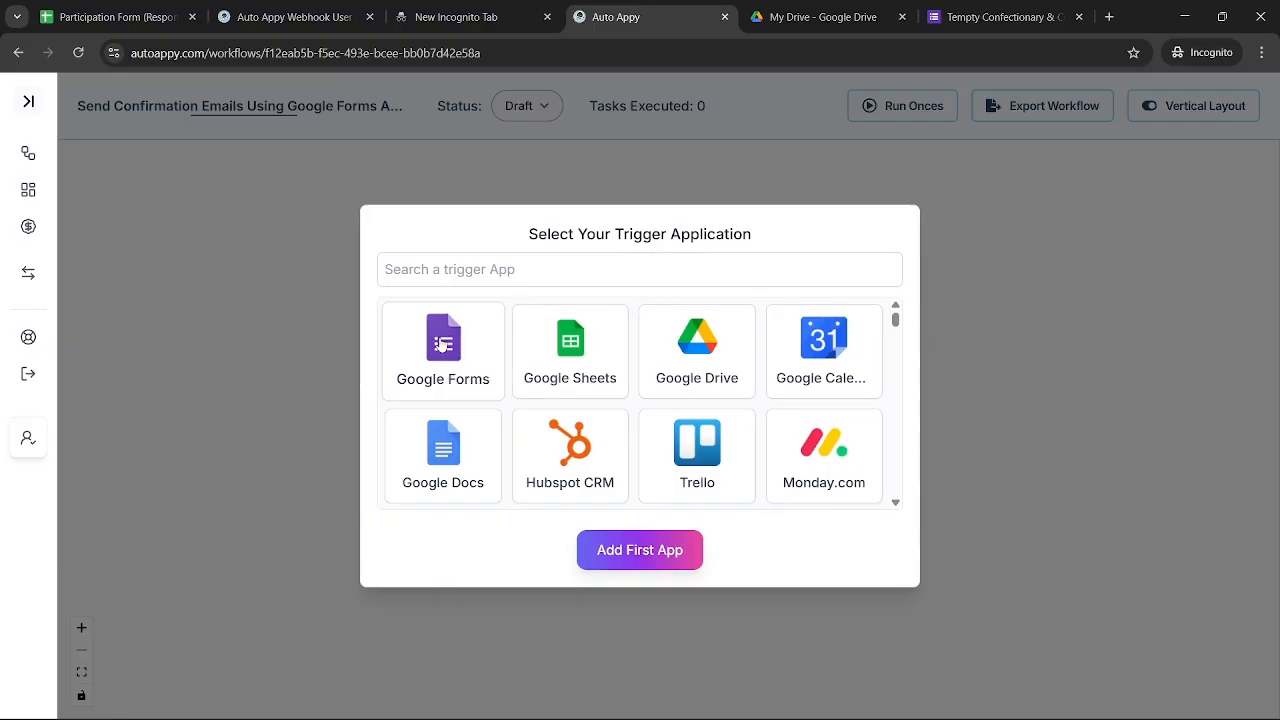
Add Google Forms 'New Response Received' as the first app, reposition the node, and open its setup.
{"action": "left_click", "coordinate": [441, 345]}
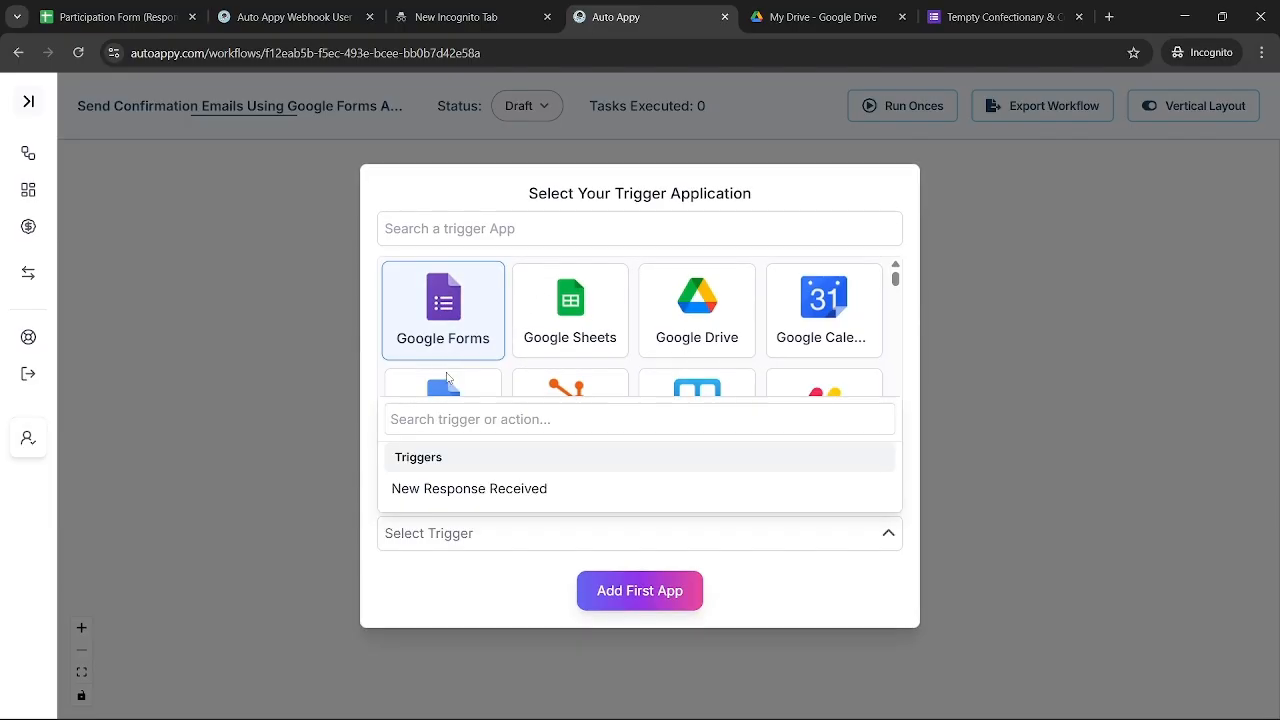
{"action": "left_click", "coordinate": [507, 490]}
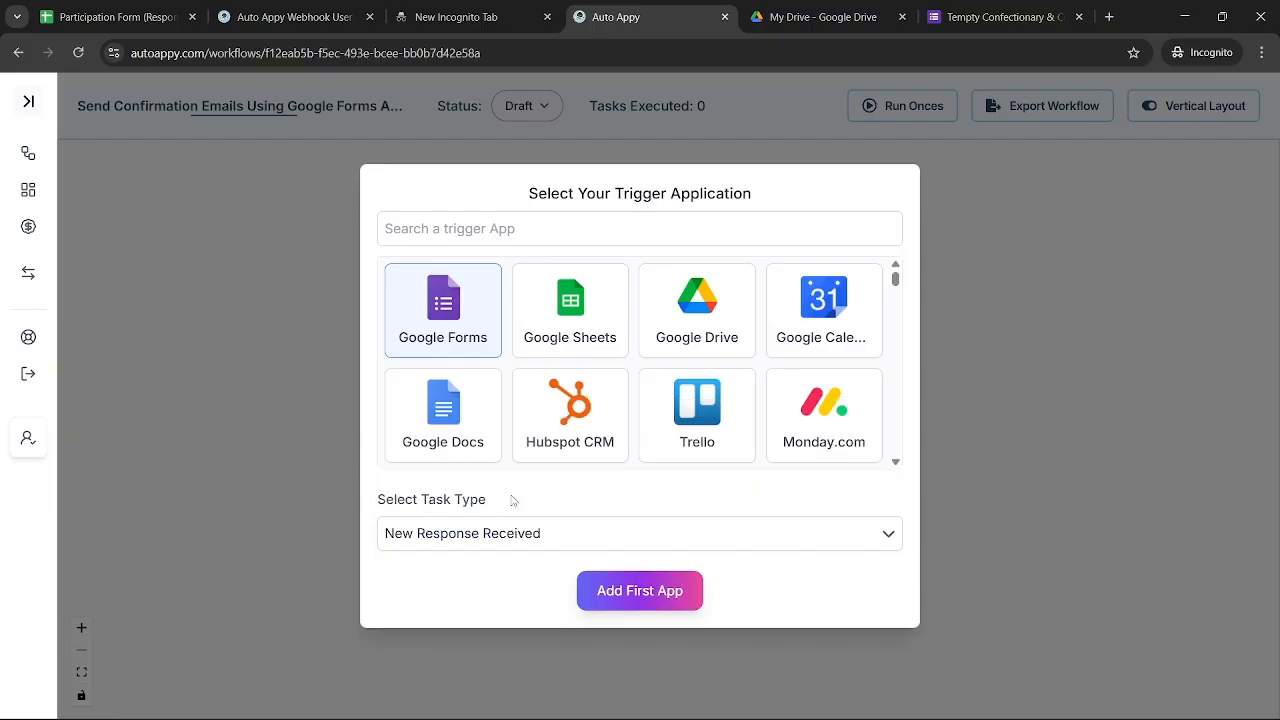
{"action": "left_click", "coordinate": [655, 593]}
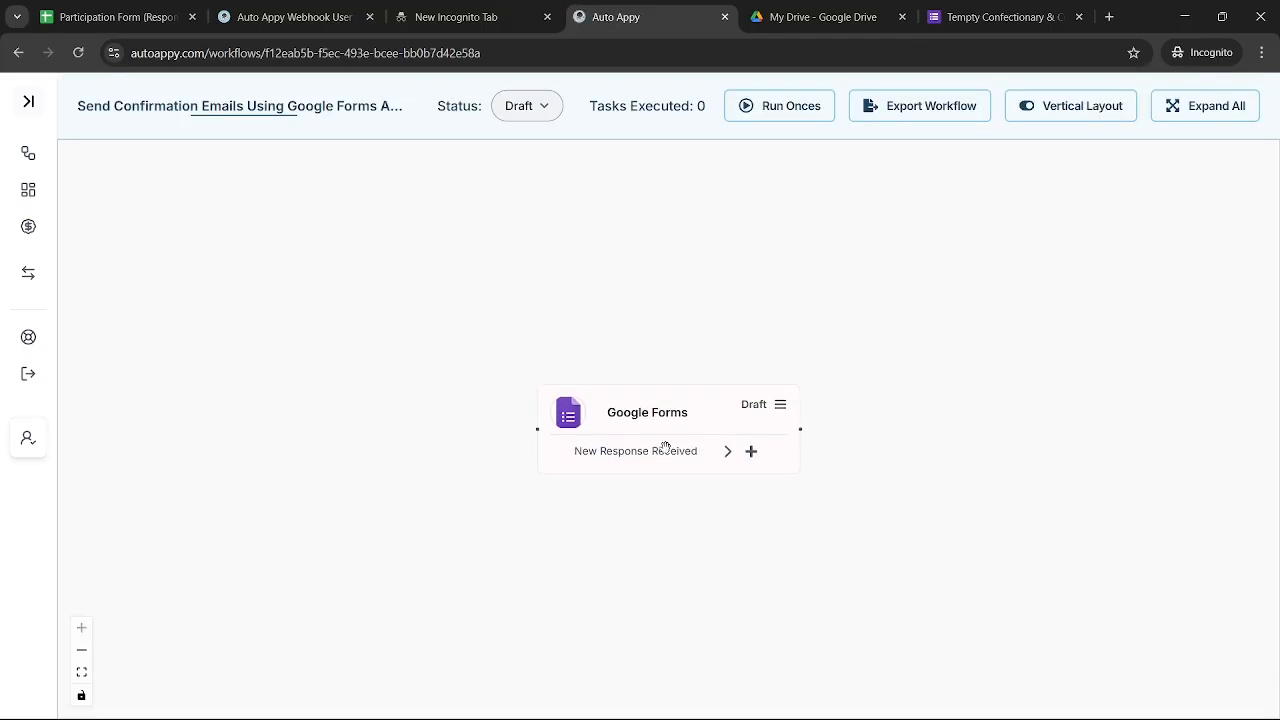
{"action": "left_click_drag", "start_coordinate": [657, 417], "coordinate": [563, 394]}
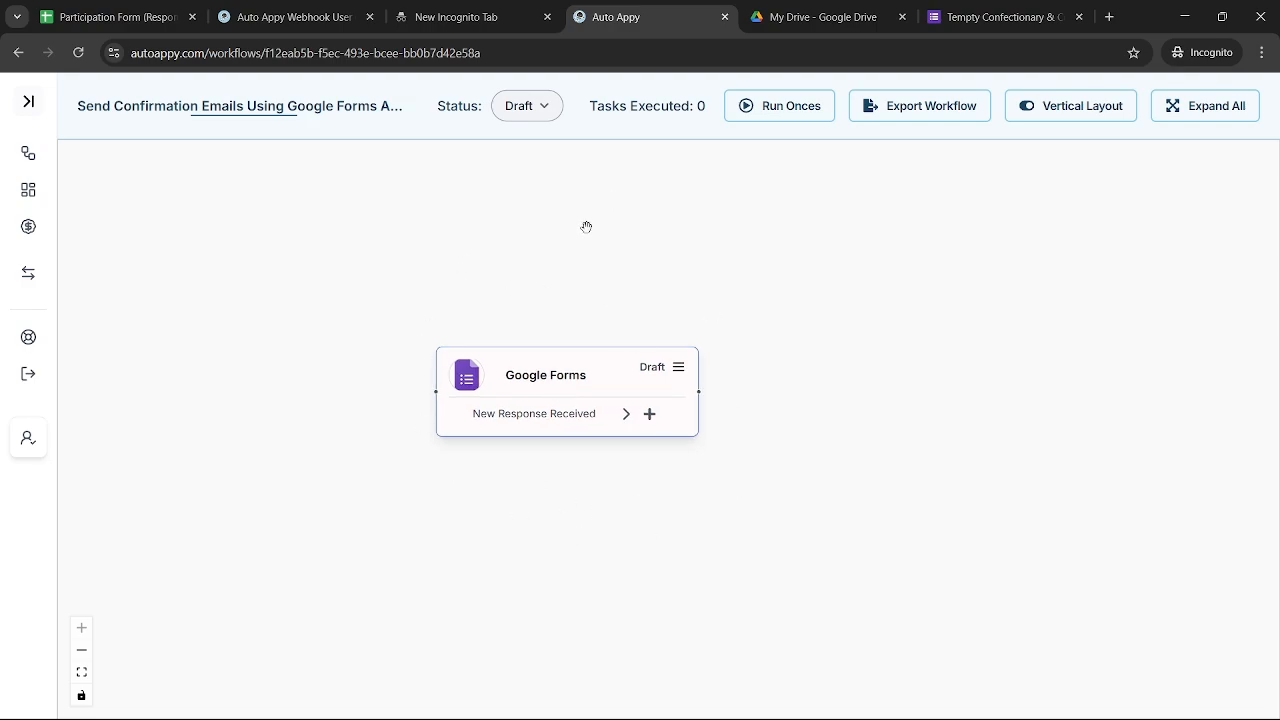
{"action": "left_click", "coordinate": [677, 369]}
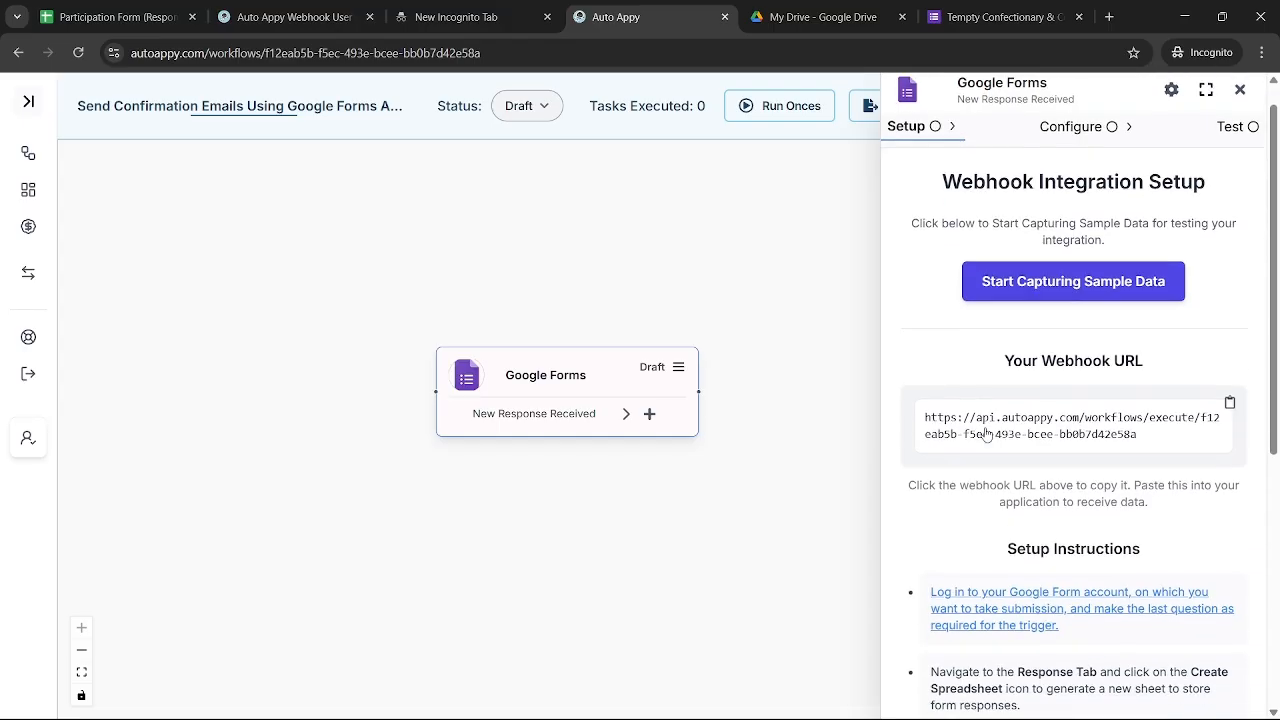
Copy the trigger's webhook URL and switch to the Tempty Confectionary & Co form editor.
{"action": "scroll", "coordinate": [980, 433], "scroll_direction": "down", "scroll_amount": 1}
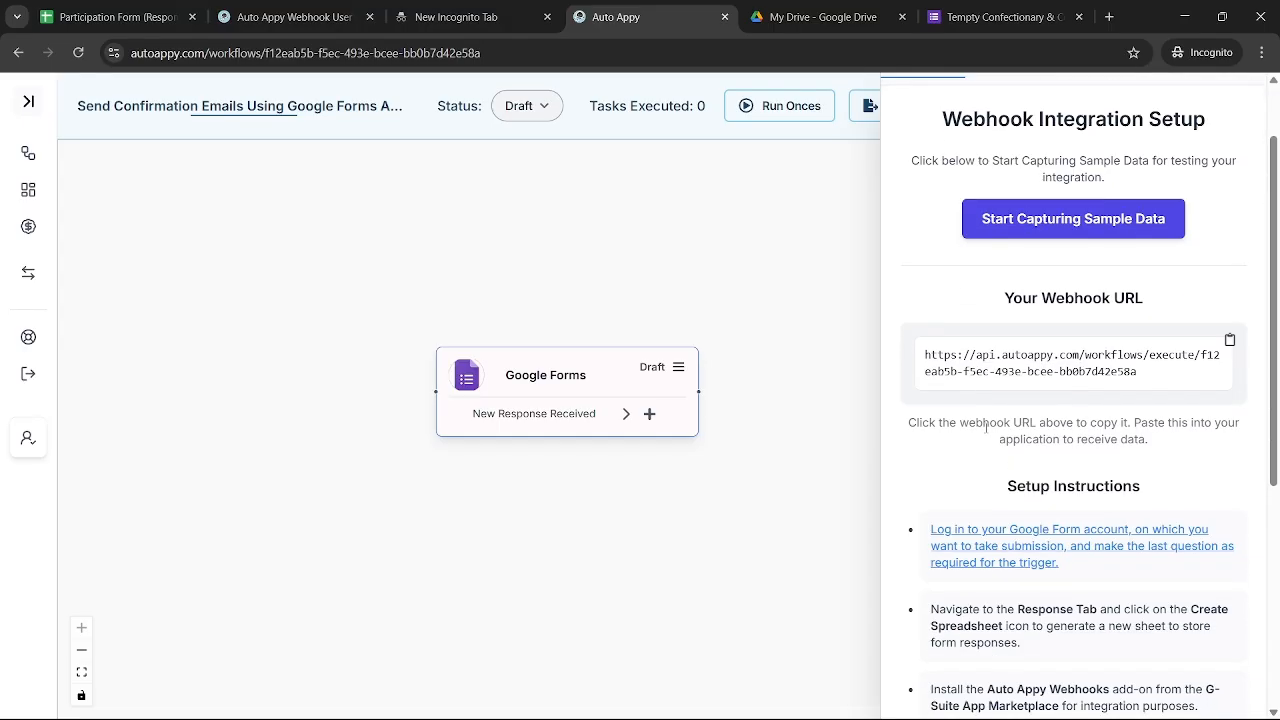
{"action": "left_click", "coordinate": [1134, 371]}
{"action": "scroll", "coordinate": [1125, 483], "scroll_direction": "down", "scroll_amount": 2}
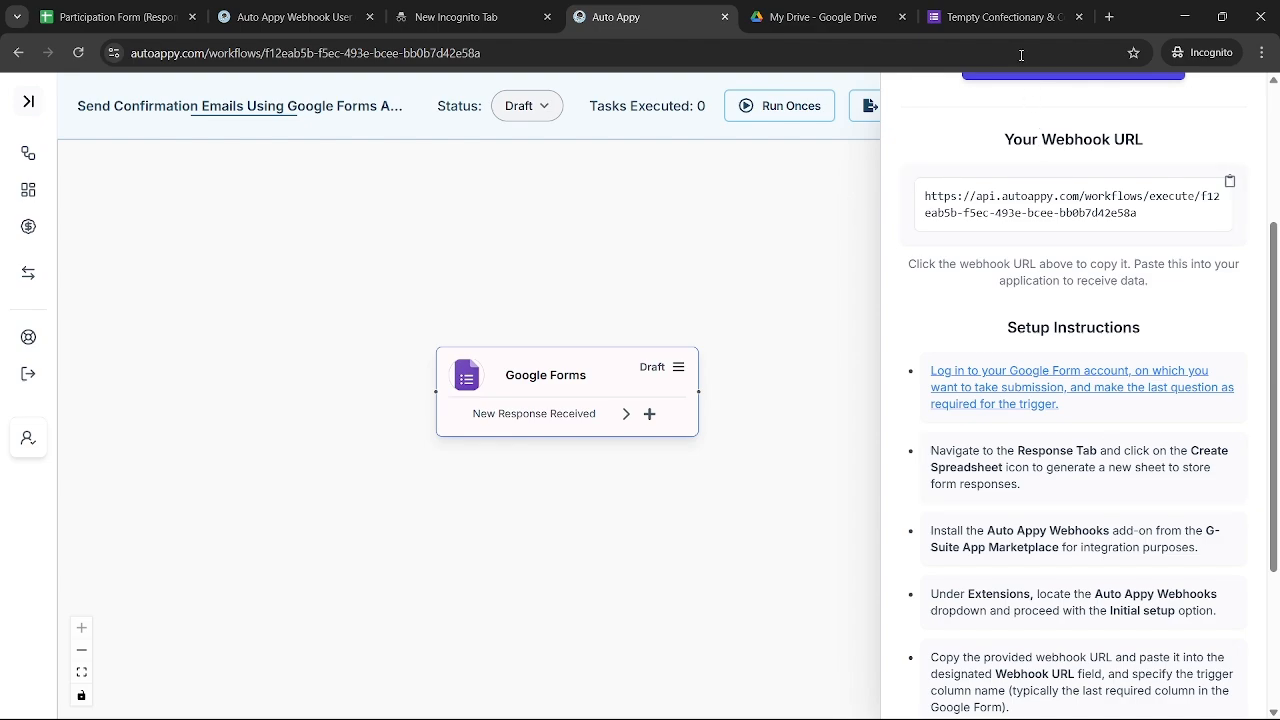
{"action": "left_click", "coordinate": [996, 17]}
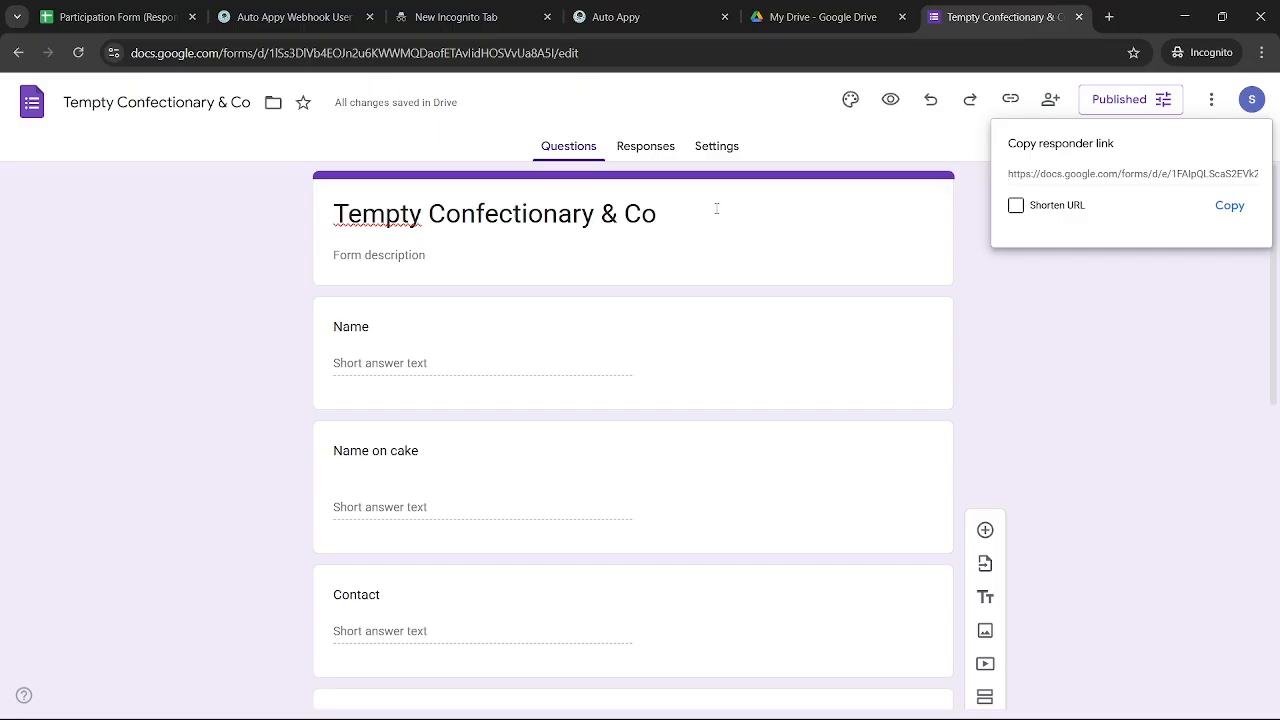
Show the Tempty Confectionary & Co form's Responses tab, currently at 0 responses.
{"action": "scroll", "coordinate": [652, 435], "scroll_direction": "down", "scroll_amount": 5}
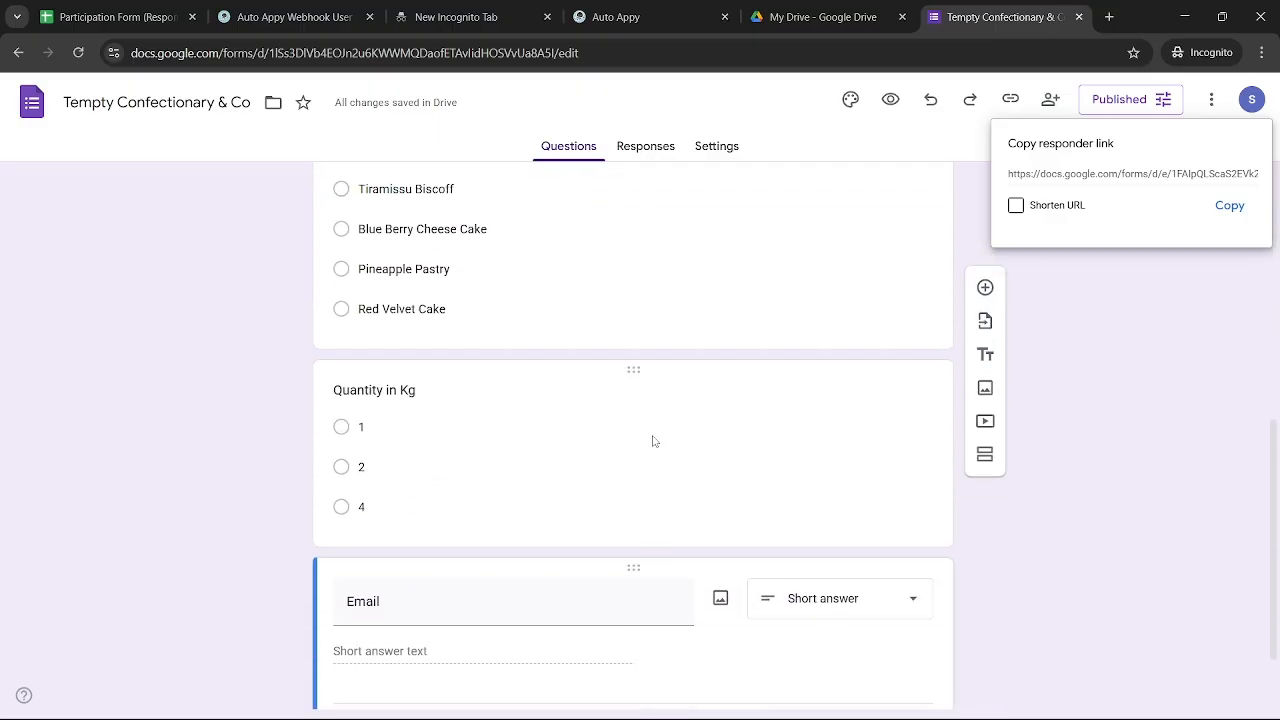
{"action": "scroll", "coordinate": [652, 435], "scroll_direction": "up", "scroll_amount": 10}
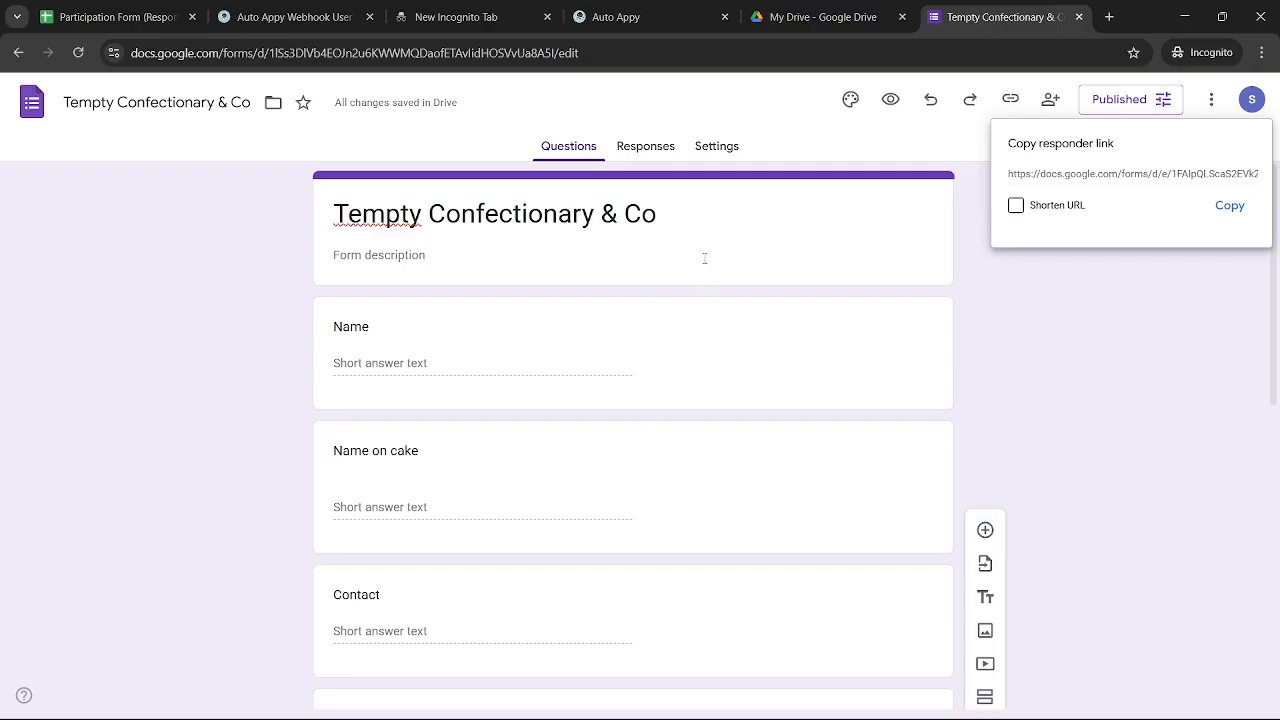
{"action": "left_click", "coordinate": [650, 154]}
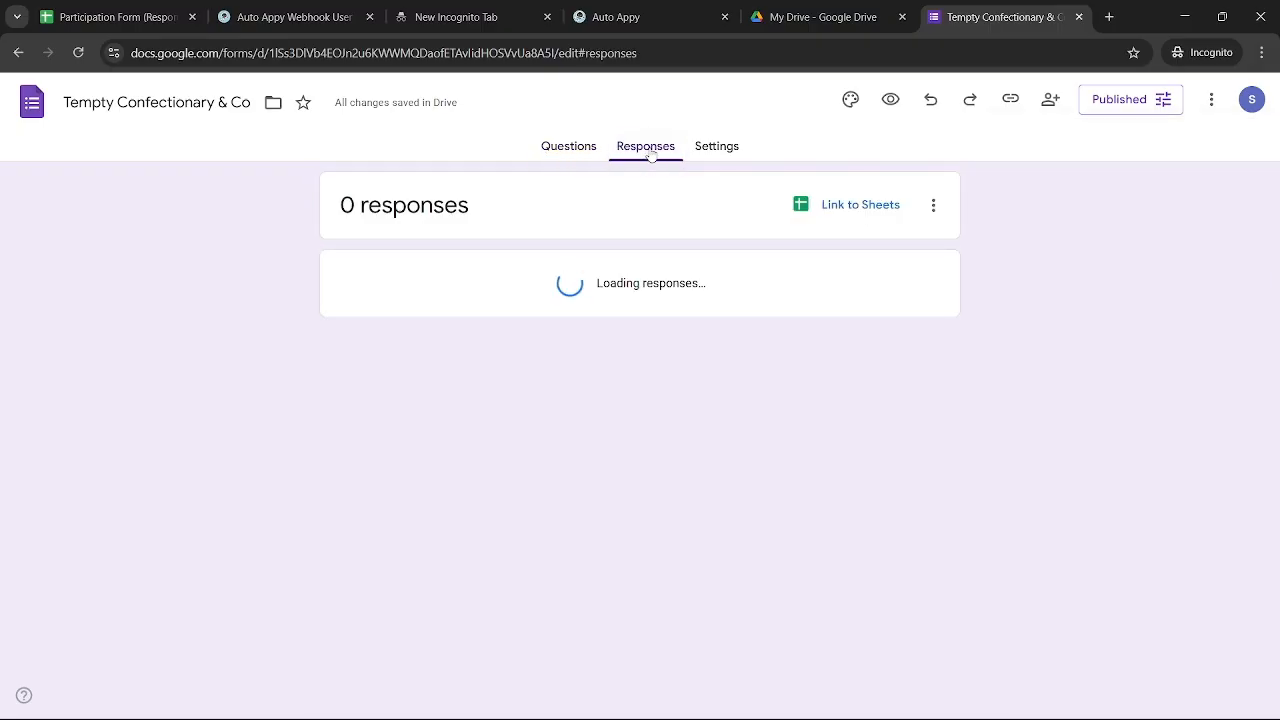
Link form responses to a new spreadsheet, 'Tempty Confectionary & Co (Responses)'.
{"action": "left_click", "coordinate": [855, 207]}
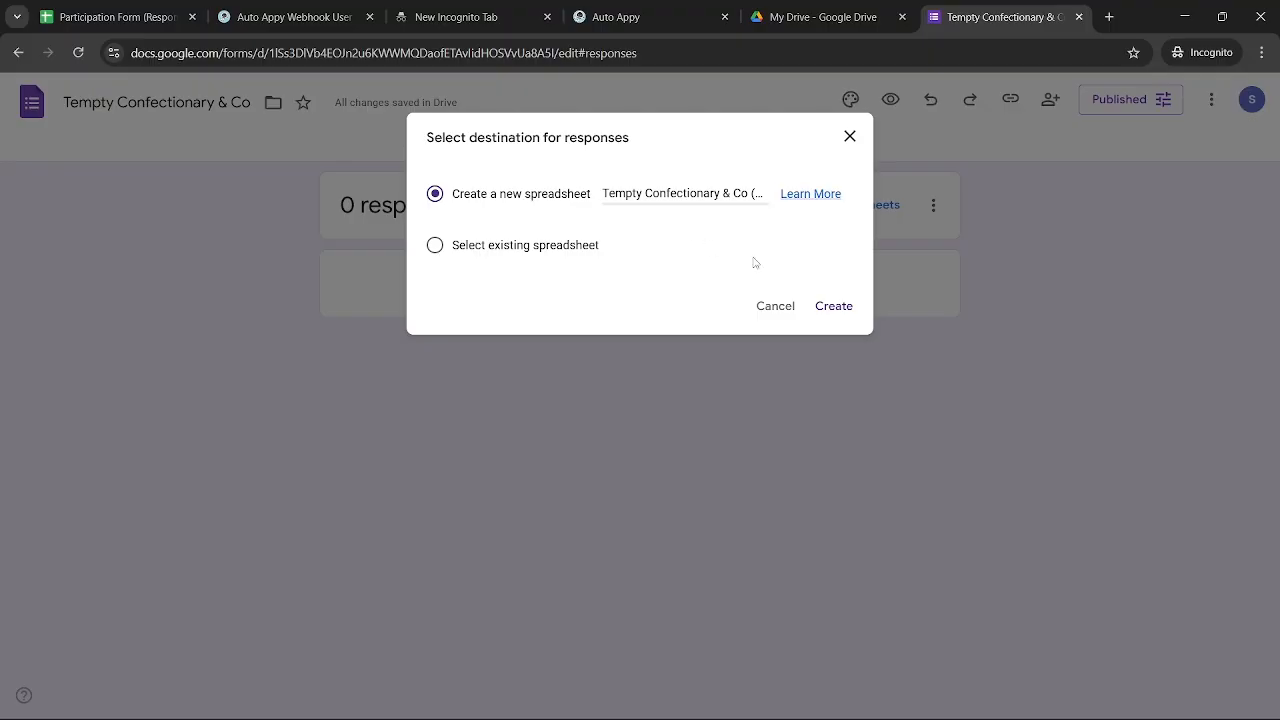
{"action": "left_click", "coordinate": [833, 307]}
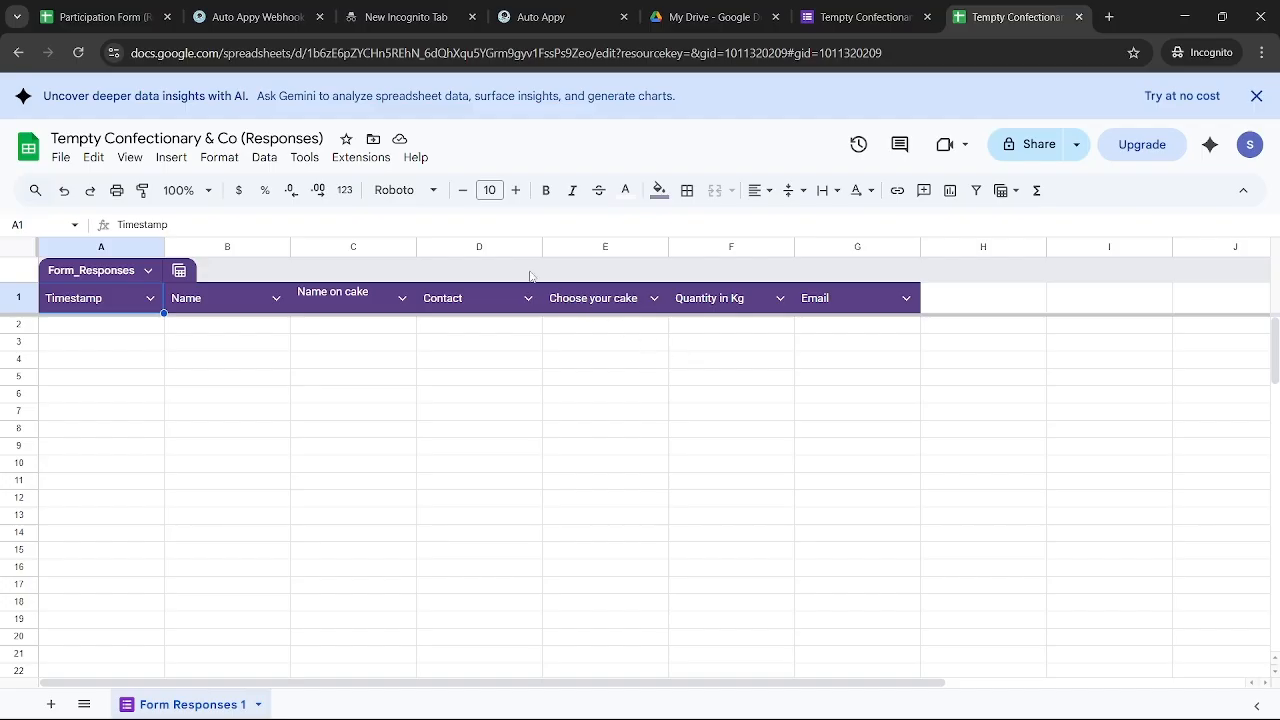
{"action": "left_click", "coordinate": [368, 165]}
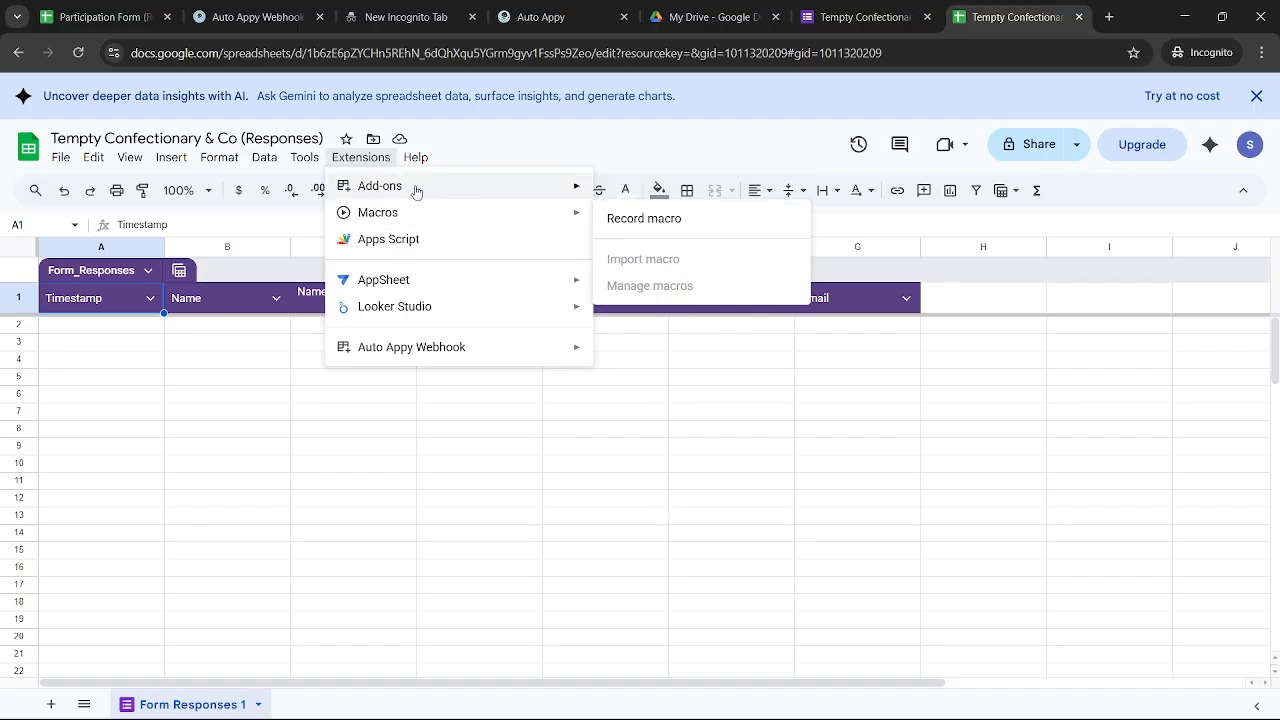
{"action": "mouse_move", "coordinate": [416, 190]}
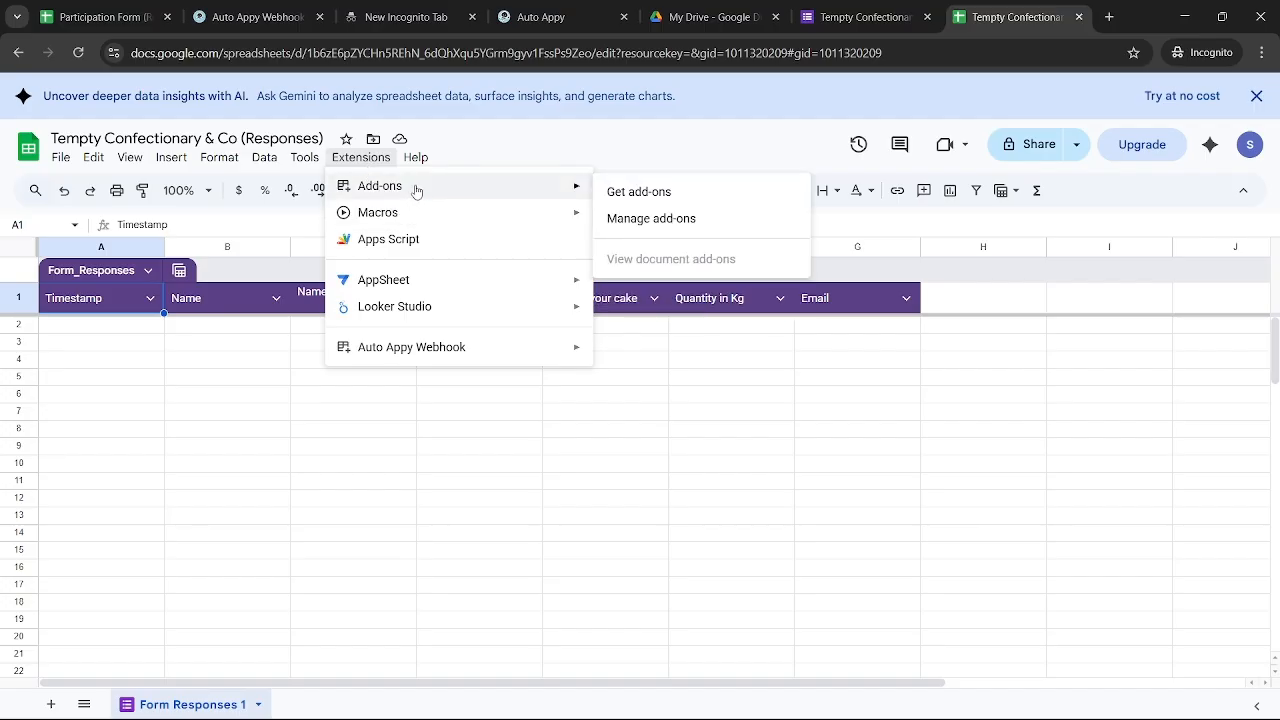
{"action": "left_click", "coordinate": [651, 199]}
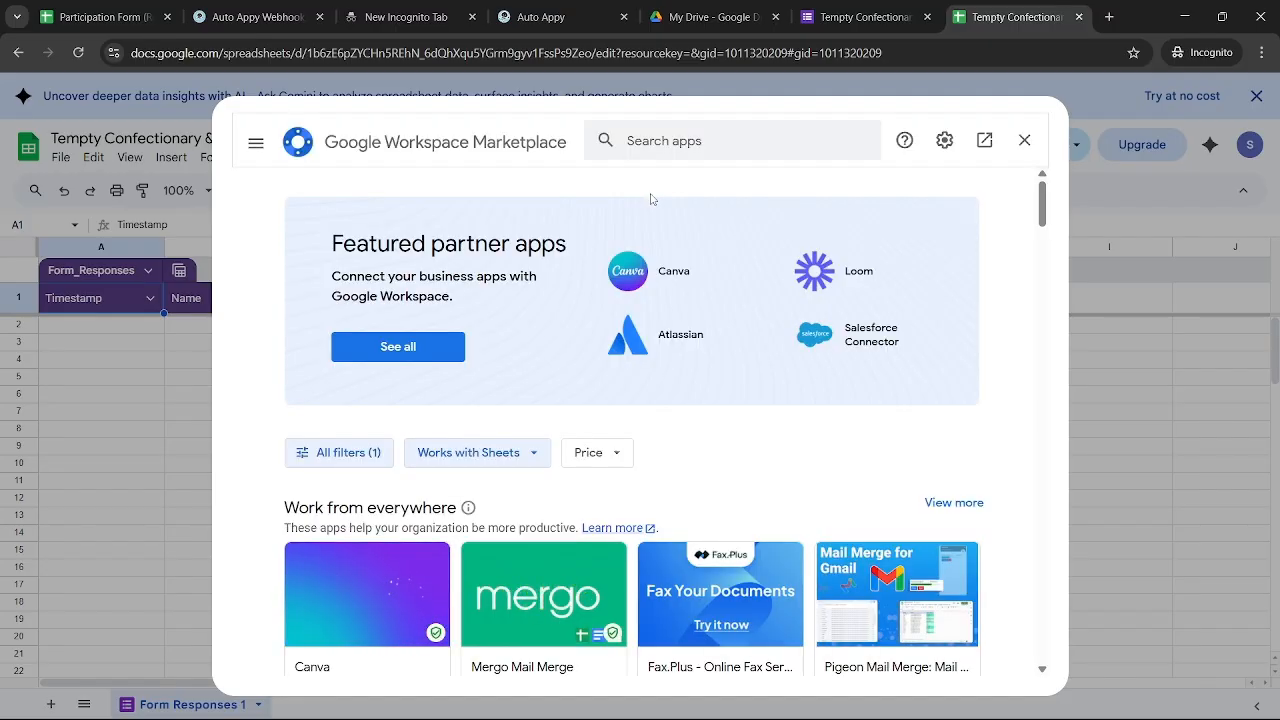
{"action": "left_click", "coordinate": [686, 140]}
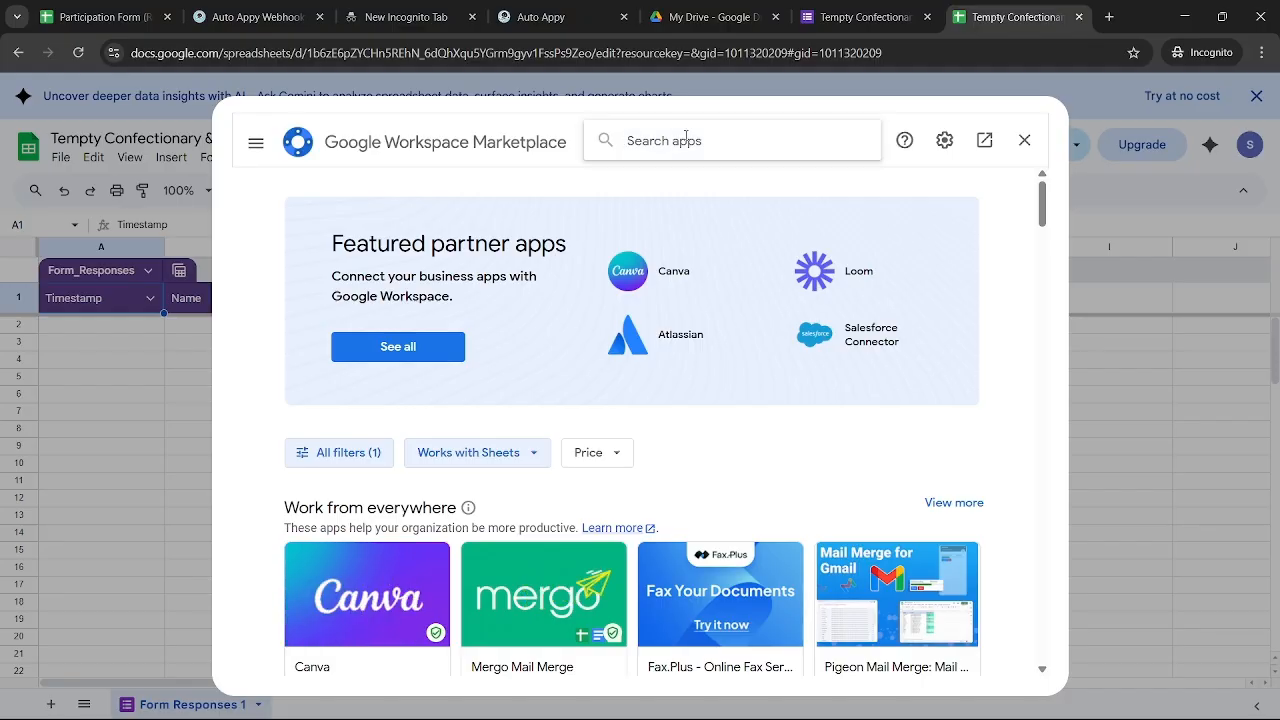
{"action": "type", "text": "Auto"}
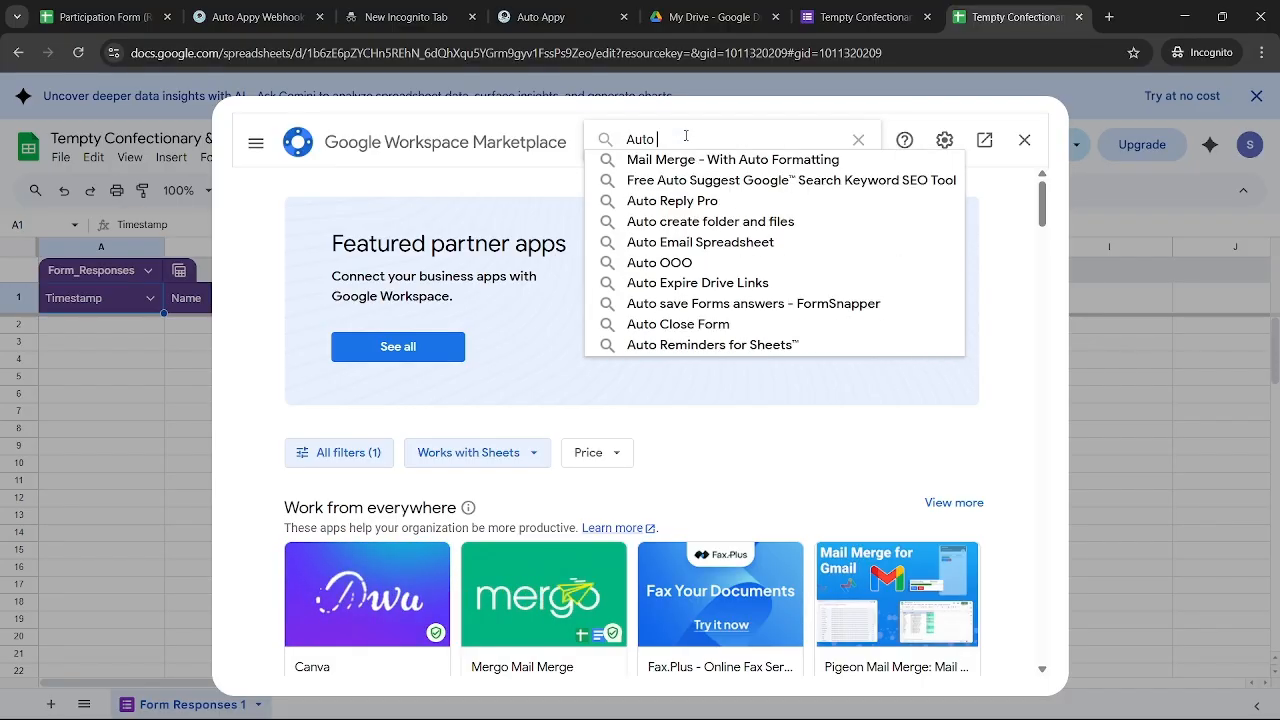
{"action": "type", "text": " app"}
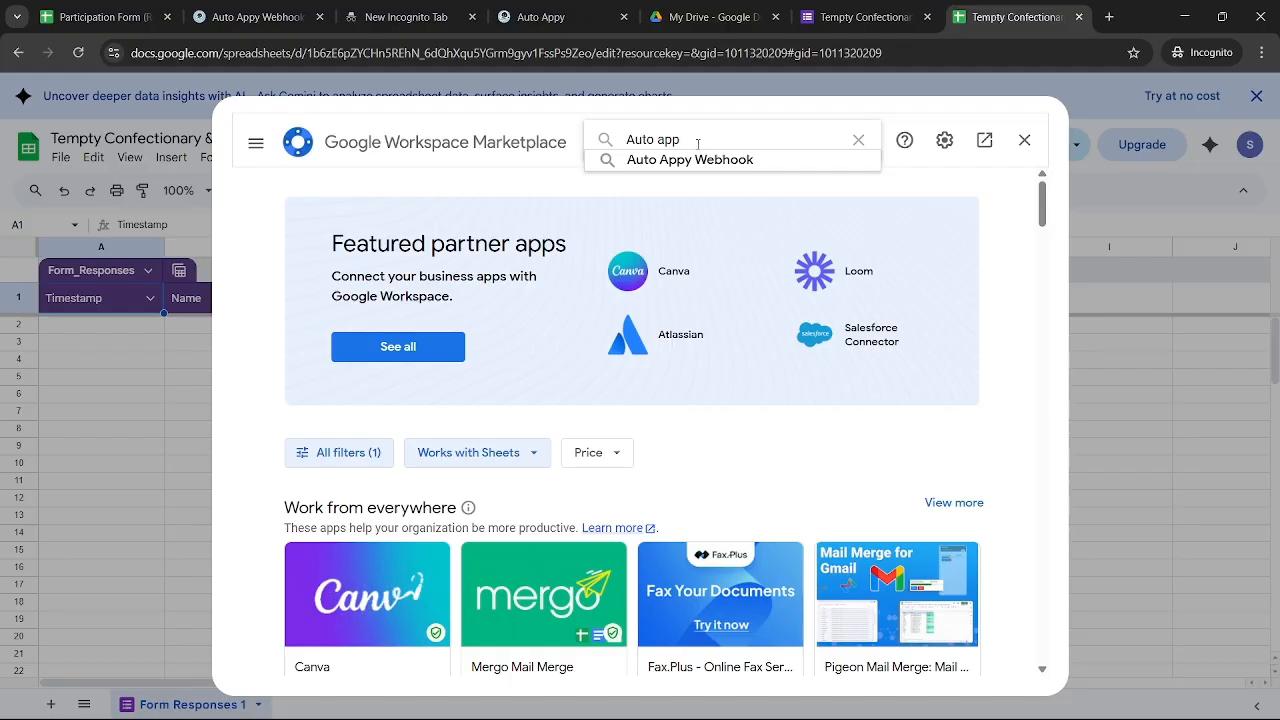
{"action": "left_click", "coordinate": [720, 161]}
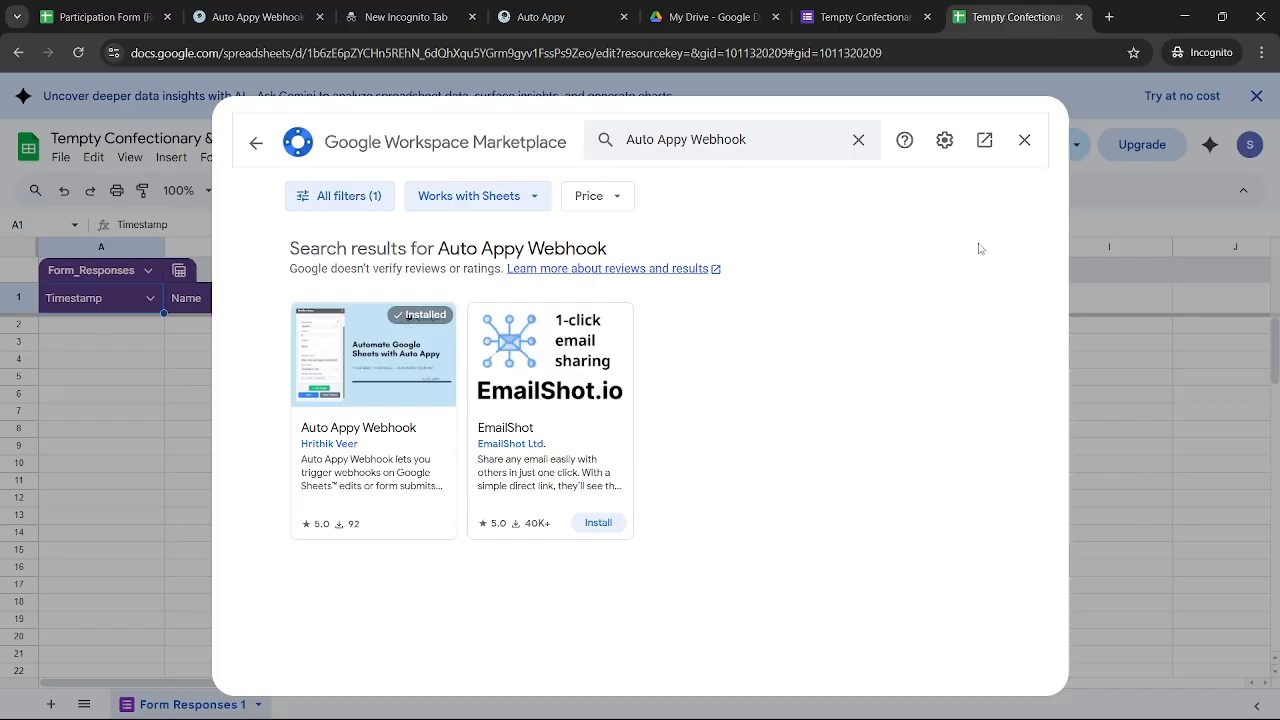
{"action": "left_click", "coordinate": [1024, 140]}
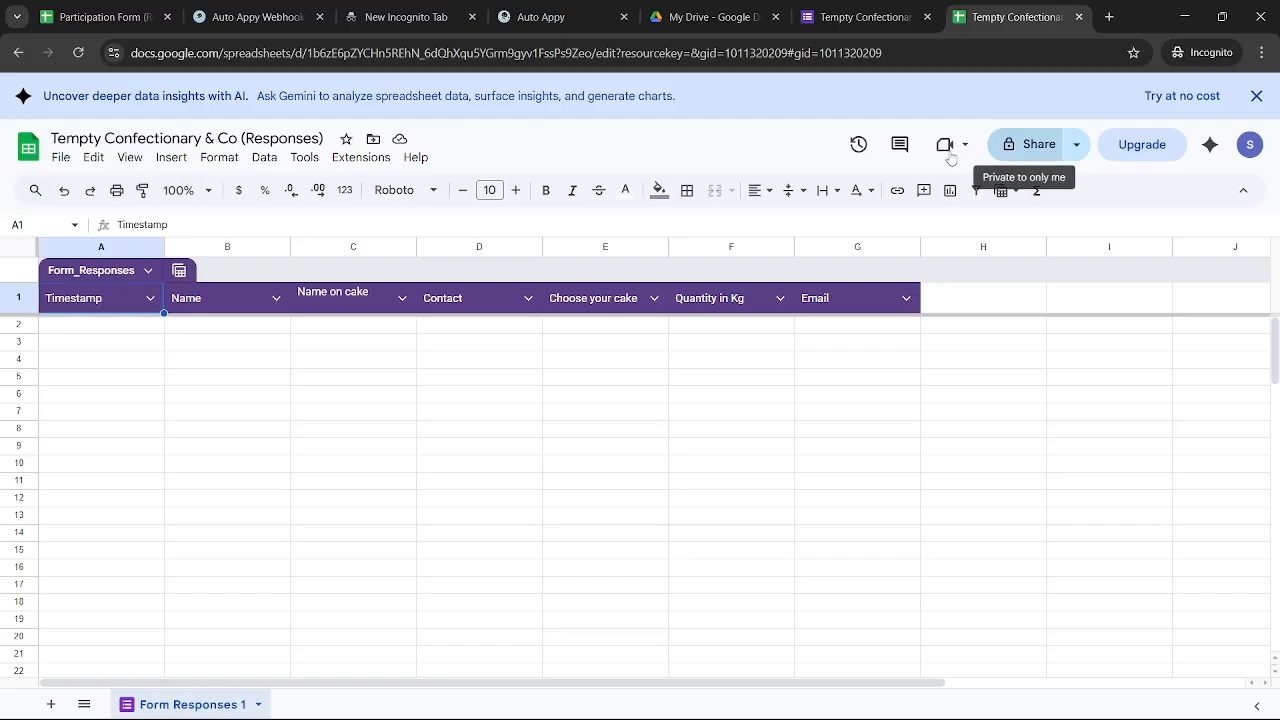
Reload the spreadsheet and launch Extensions > Auto Appy Webhook > Setup Workflow.
{"action": "left_click", "coordinate": [80, 52]}
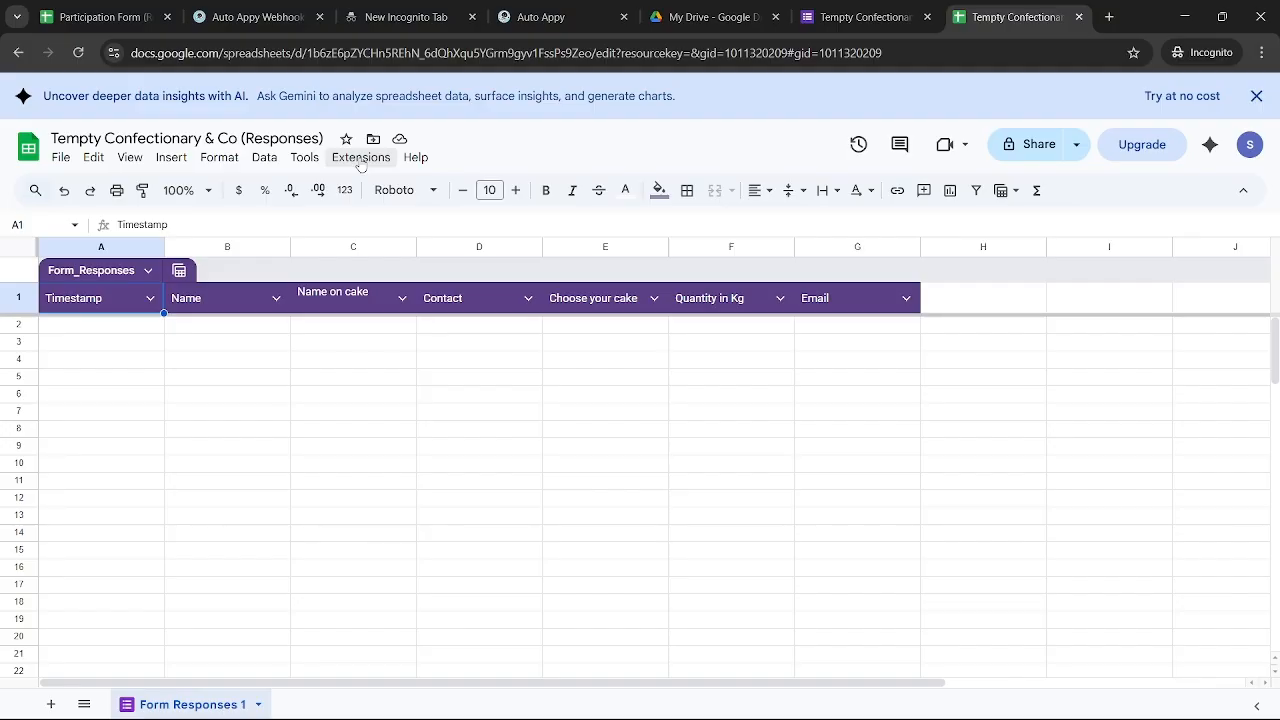
{"action": "left_click", "coordinate": [361, 163]}
{"action": "mouse_move", "coordinate": [423, 351]}
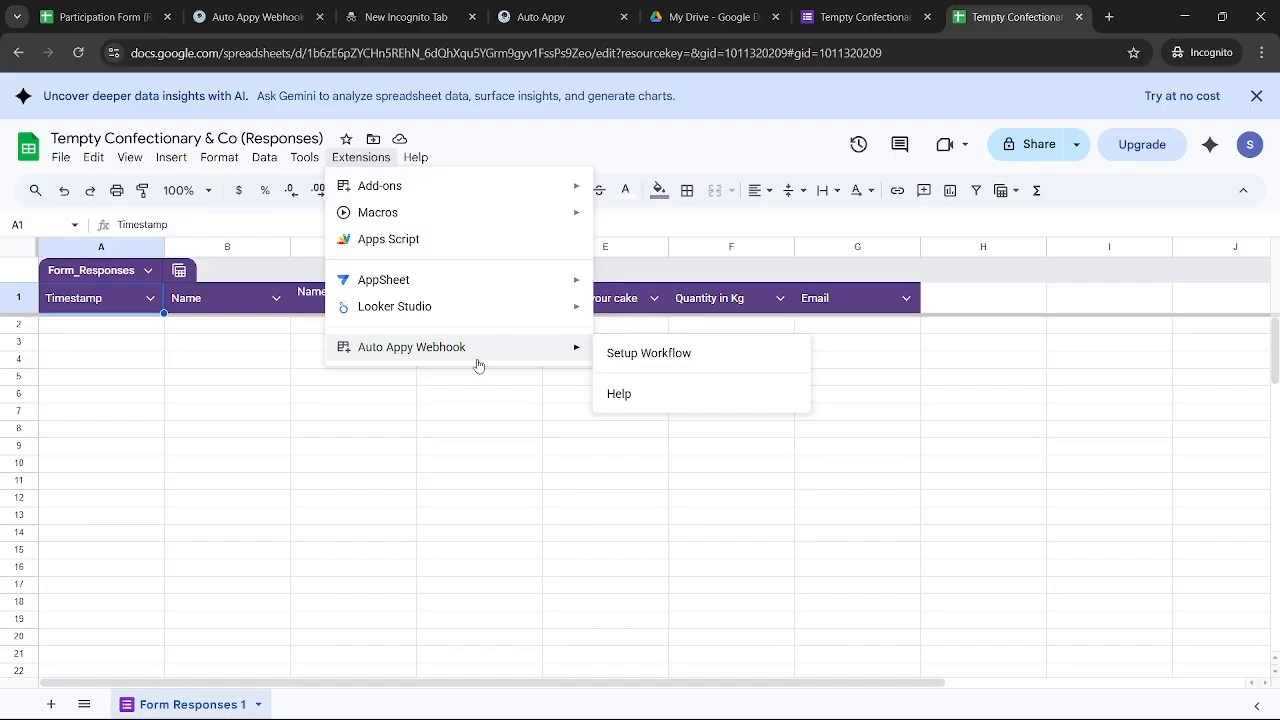
{"action": "left_click", "coordinate": [639, 356]}
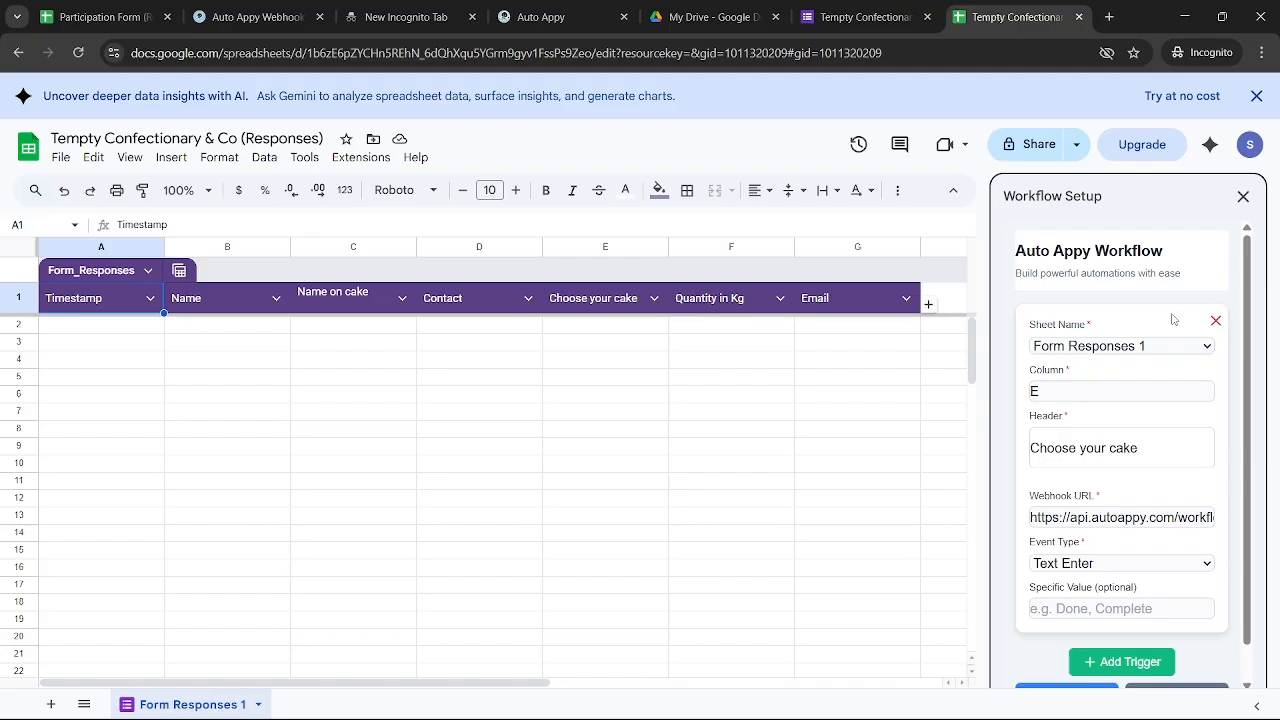
Delete the old 'Choose your cake' trigger and add a blank new trigger.
{"action": "left_click", "coordinate": [1215, 321]}
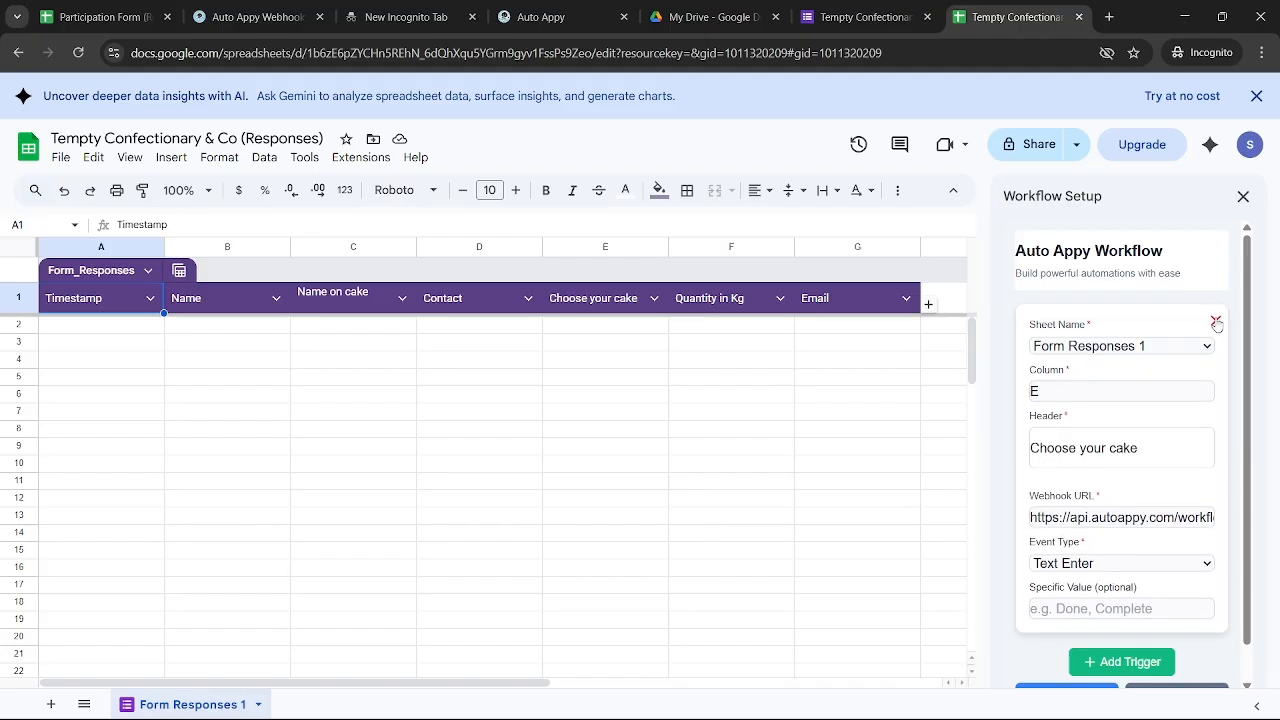
{"action": "left_click", "coordinate": [1143, 319]}
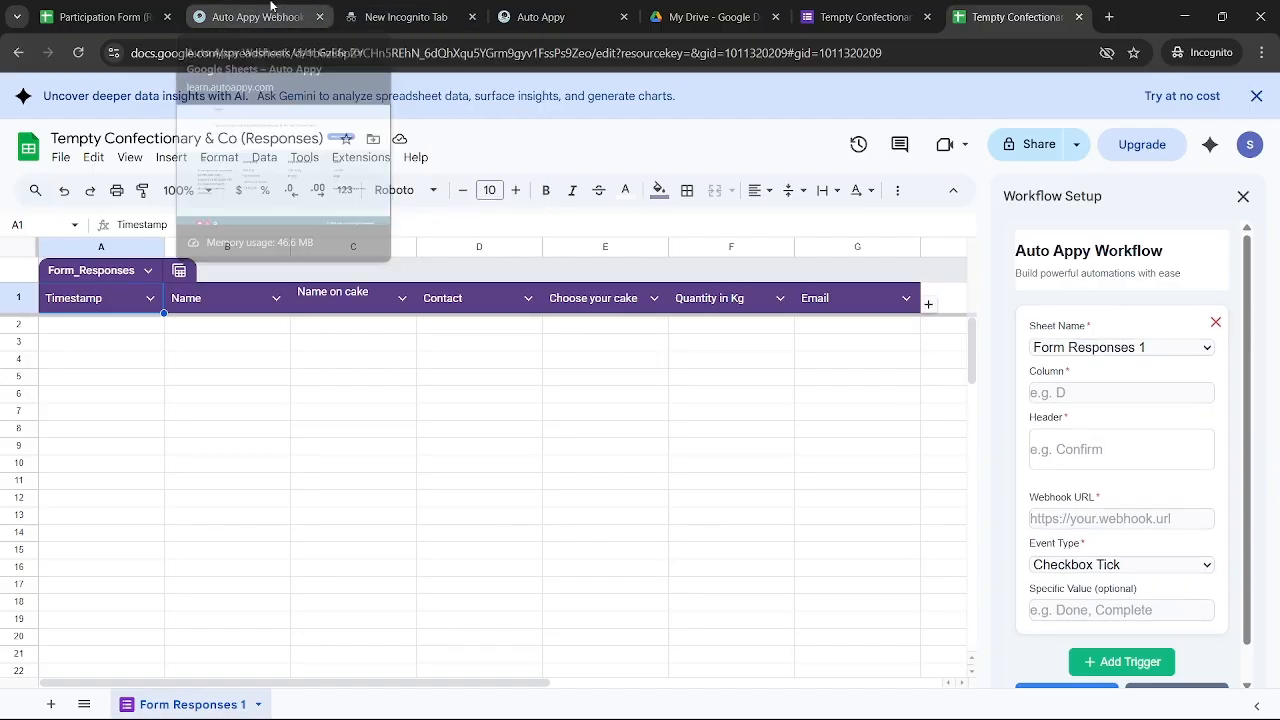
{"action": "left_click", "coordinate": [252, 16]}
Return to the Auto Appy workflow editor and copy the Google Forms trigger's webhook URL.
{"action": "left_click", "coordinate": [563, 14]}
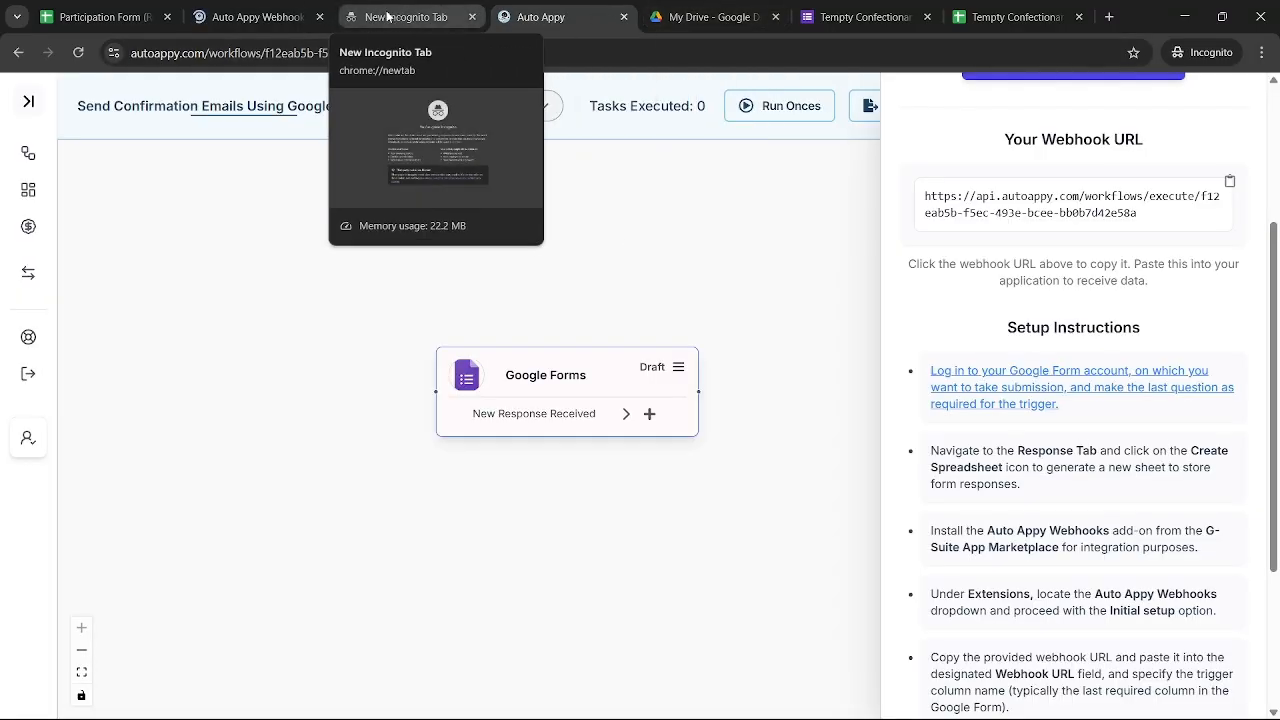
{"action": "left_click", "coordinate": [246, 22]}
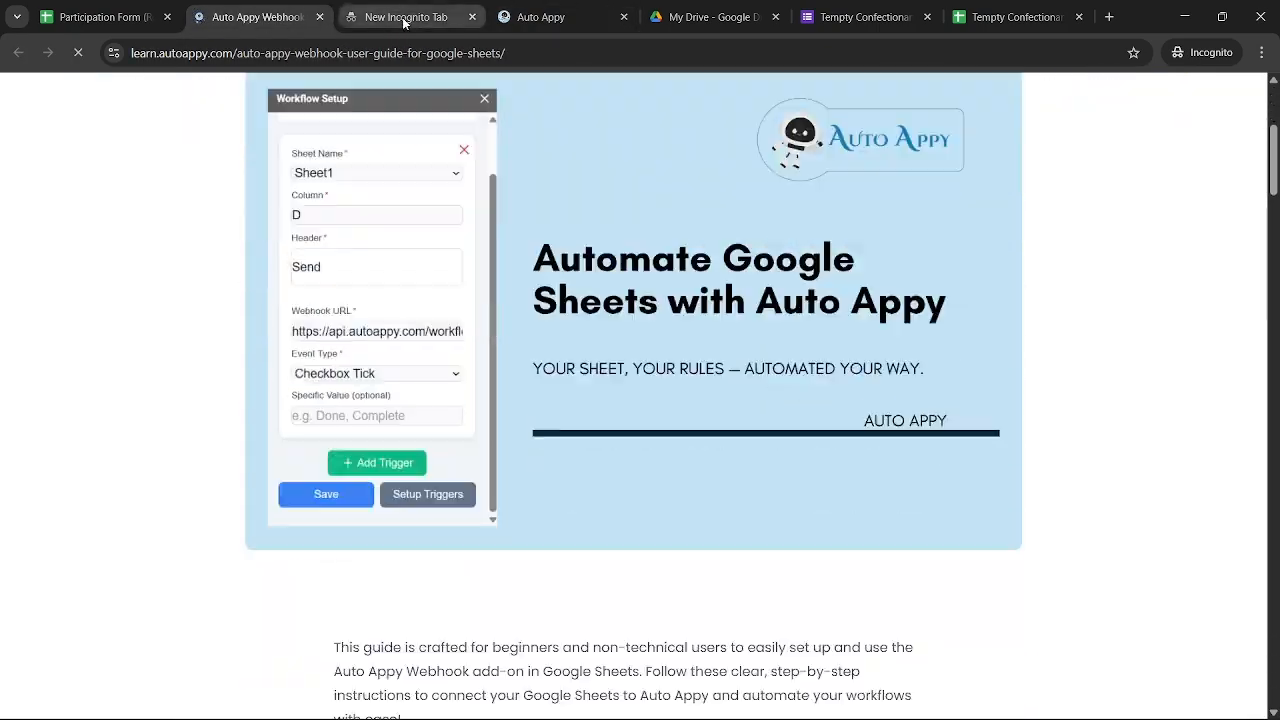
{"action": "left_click", "coordinate": [404, 20]}
{"action": "left_click", "coordinate": [251, 20]}
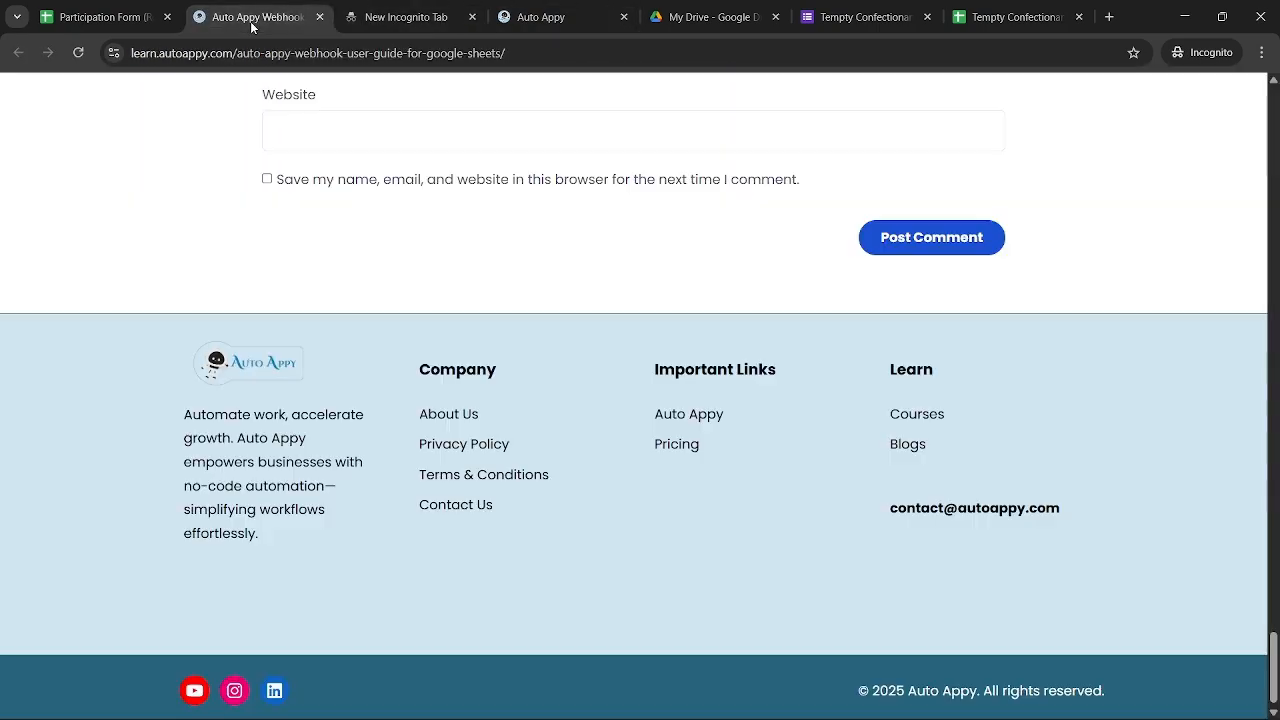
{"action": "left_click", "coordinate": [529, 14]}
{"action": "scroll", "coordinate": [1043, 332], "scroll_direction": "up", "scroll_amount": 3}
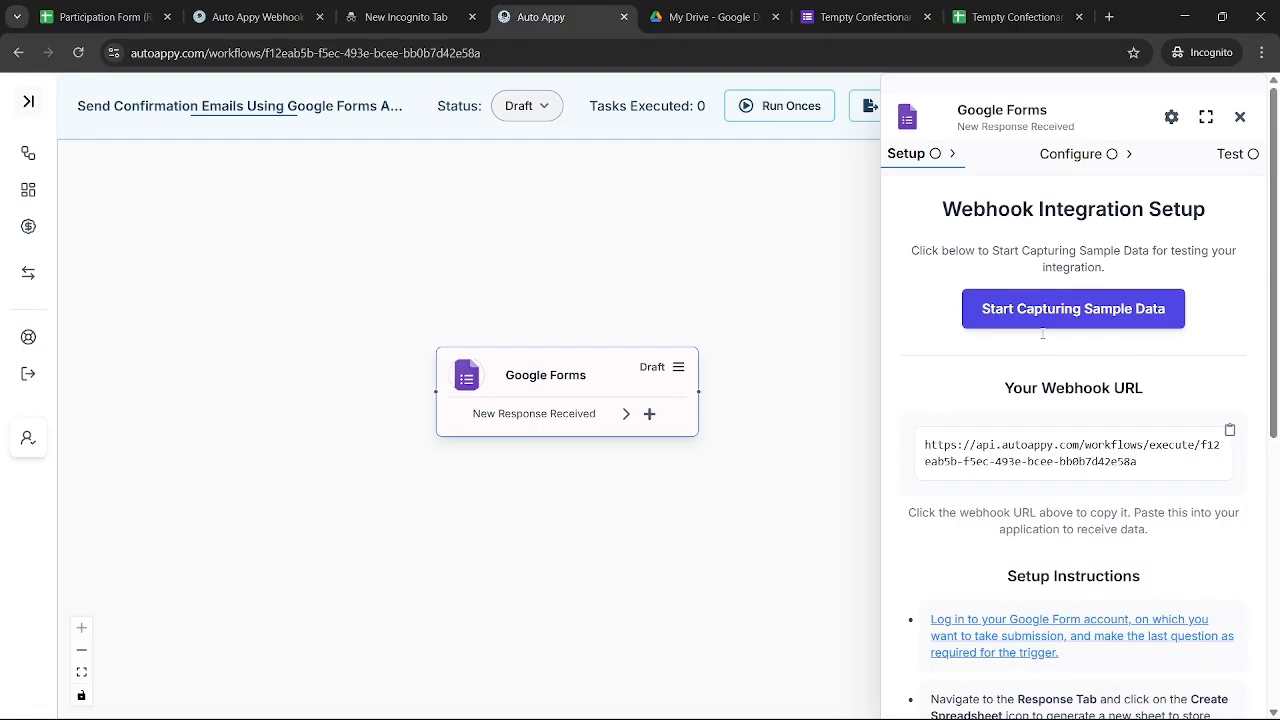
{"action": "left_click", "coordinate": [1202, 444]}
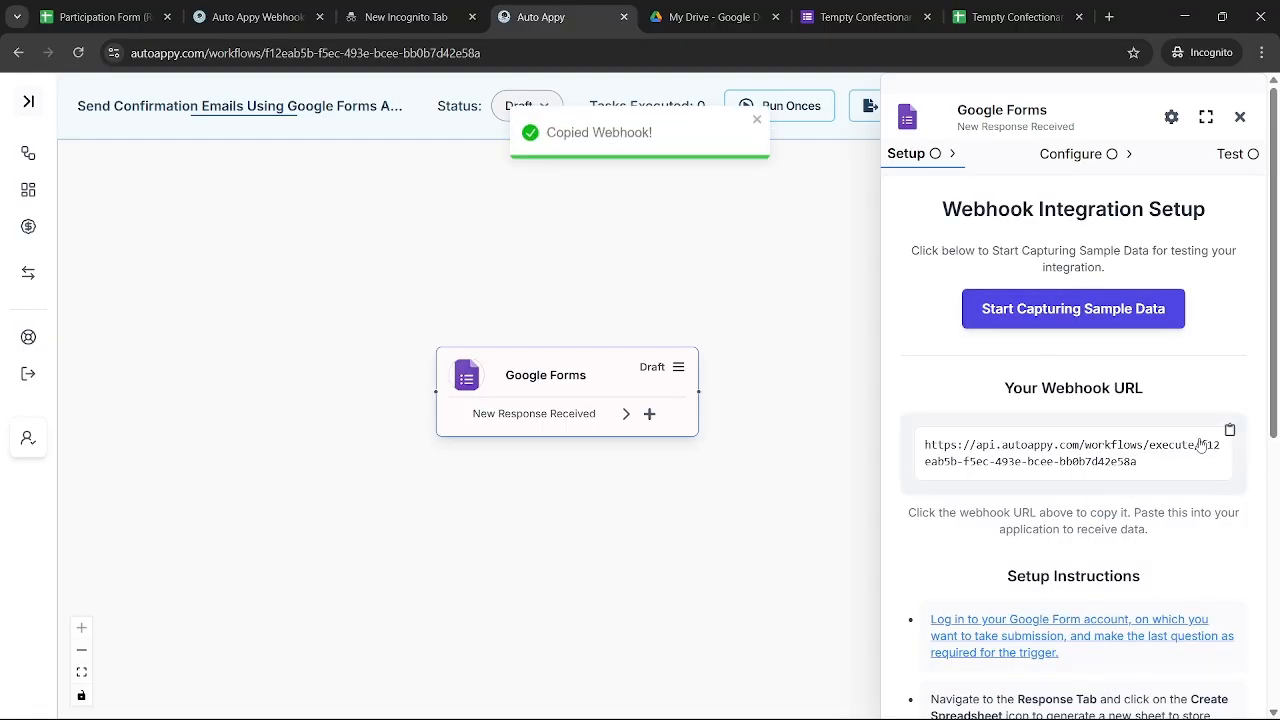
{"action": "left_click", "coordinate": [830, 8]}
{"action": "left_click", "coordinate": [975, 12]}
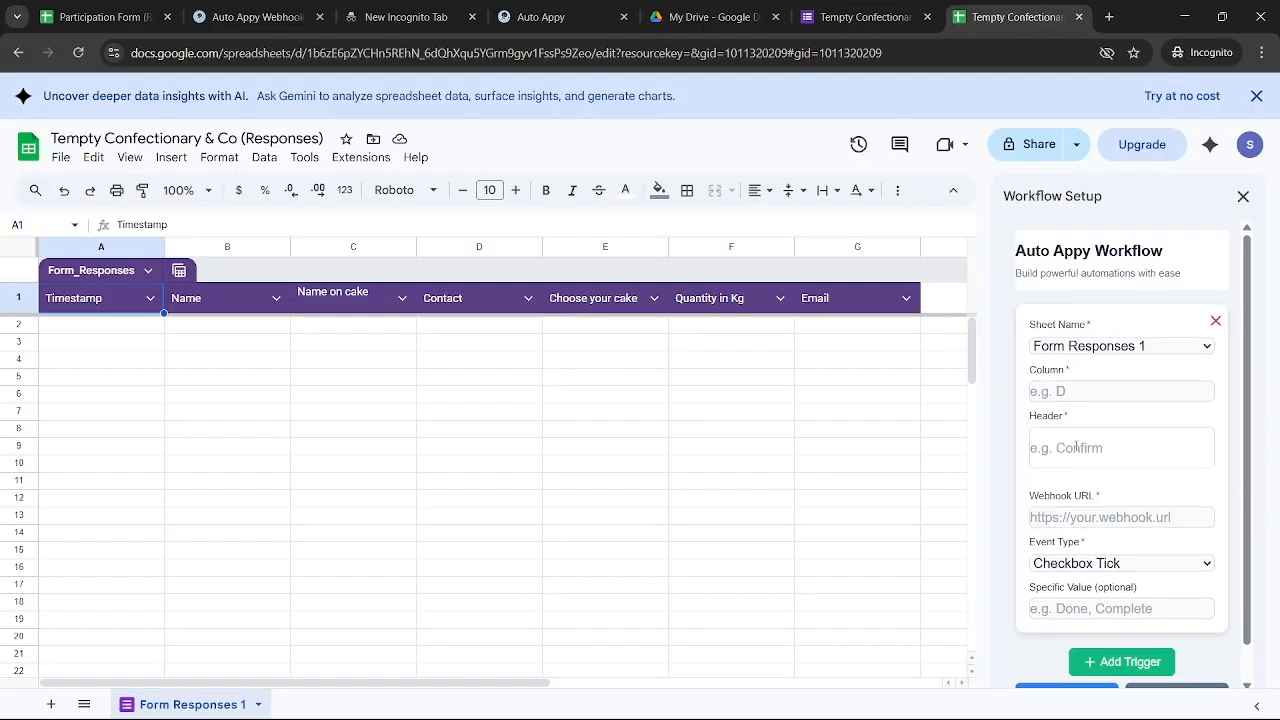
Create a Text Enter trigger on column G, header 'Email', with the pasted webhook URL; save and activate it.
{"action": "left_click", "coordinate": [1064, 516]}
{"action": "key", "text": "ctrl+v"}
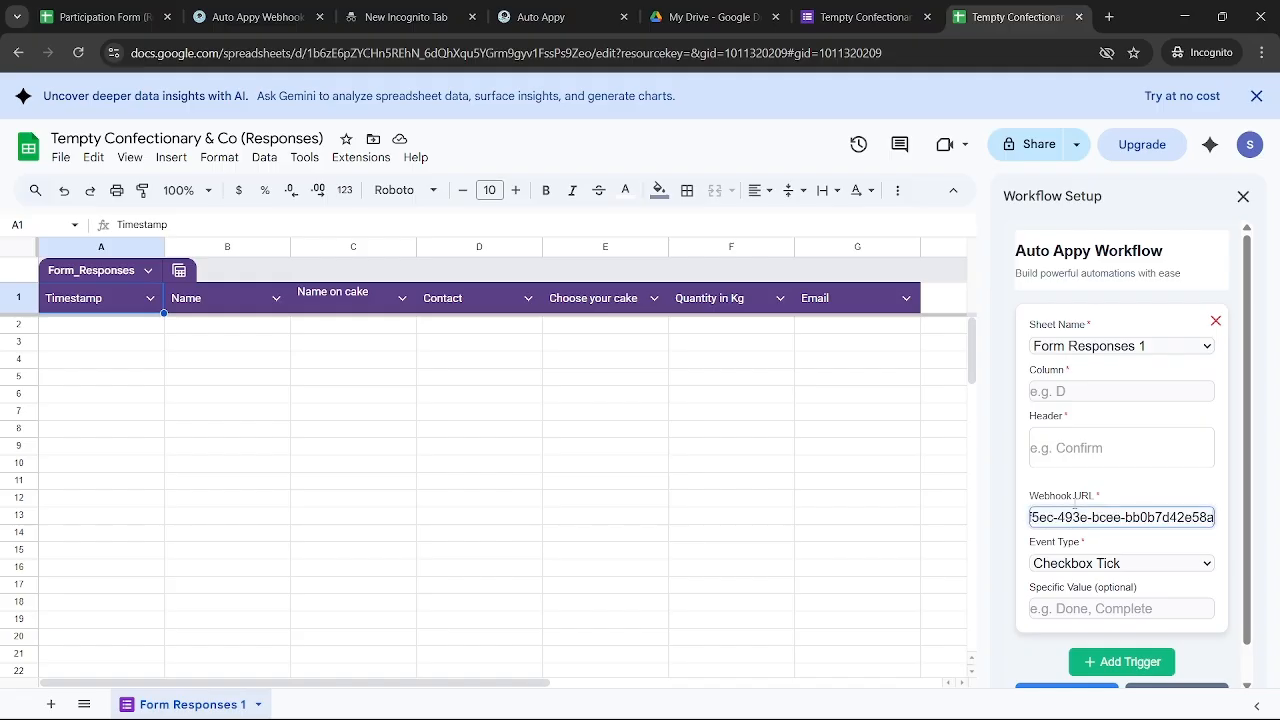
{"action": "left_click", "coordinate": [1081, 397]}
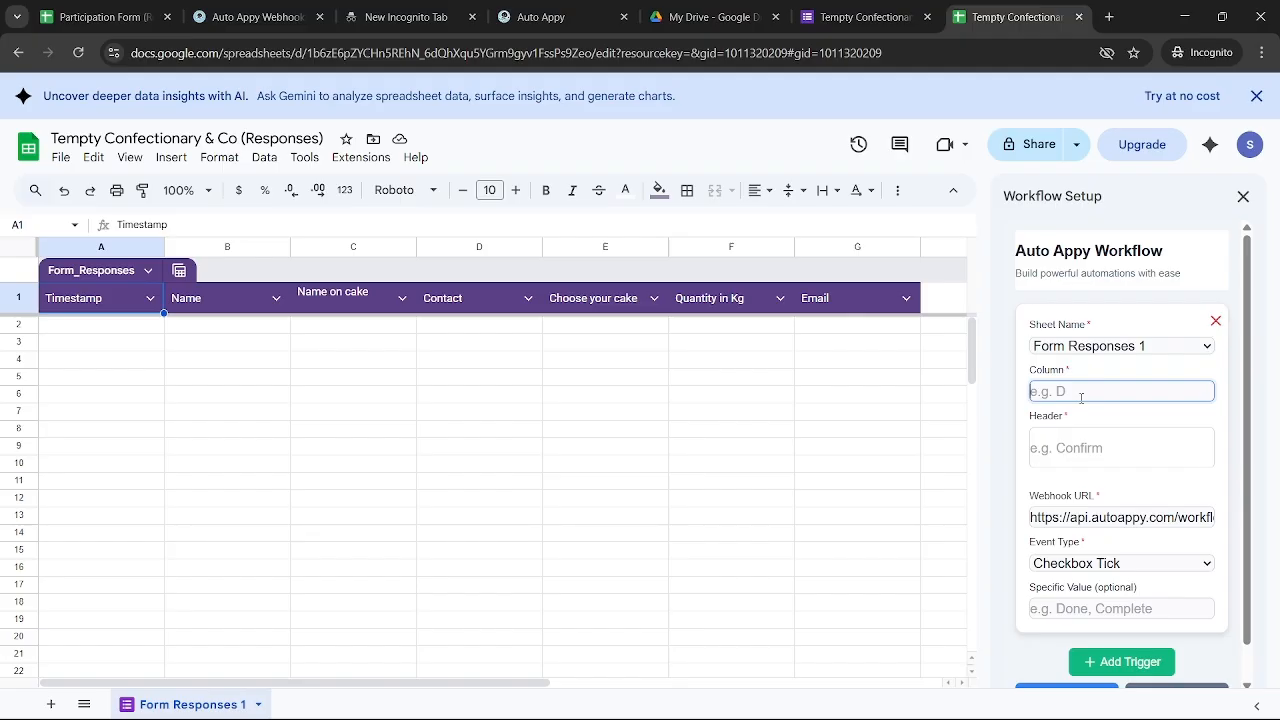
{"action": "type", "text": "G"}
{"action": "left_click", "coordinate": [1061, 446]}
{"action": "type", "text": "E"}
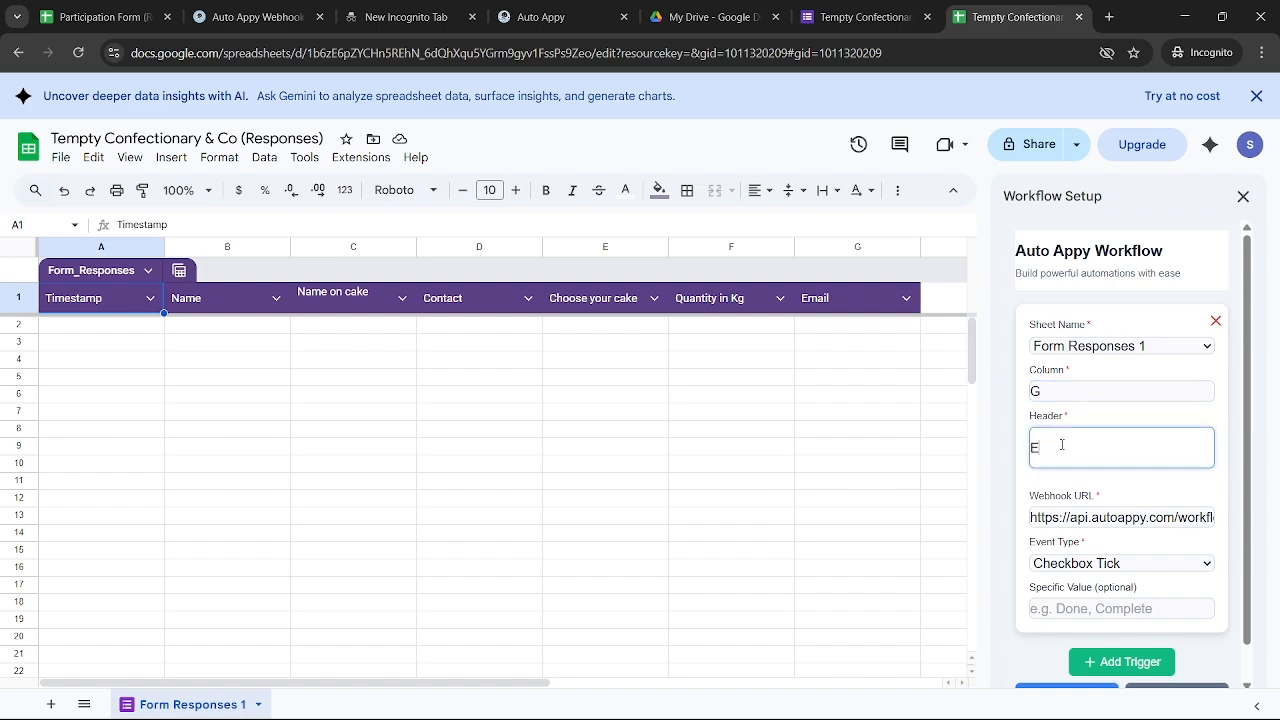
{"action": "type", "text": "mail"}
{"action": "left_click", "coordinate": [1133, 565]}
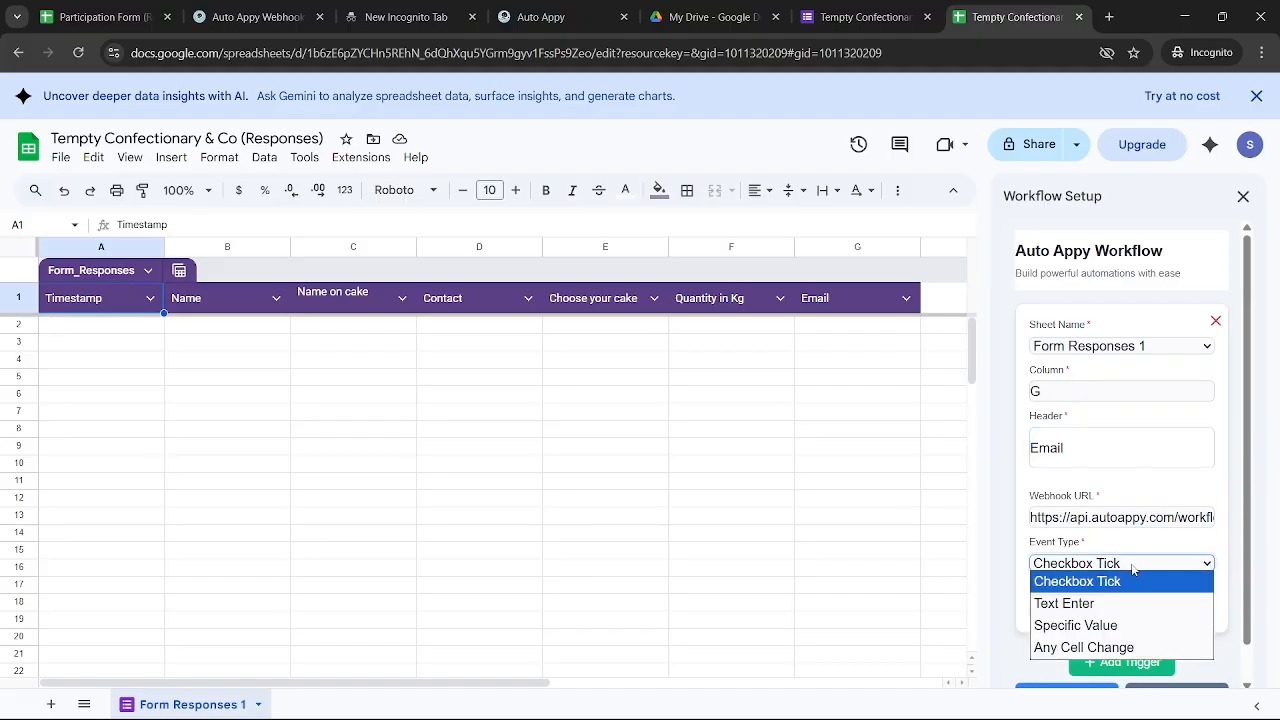
{"action": "left_click", "coordinate": [1085, 603]}
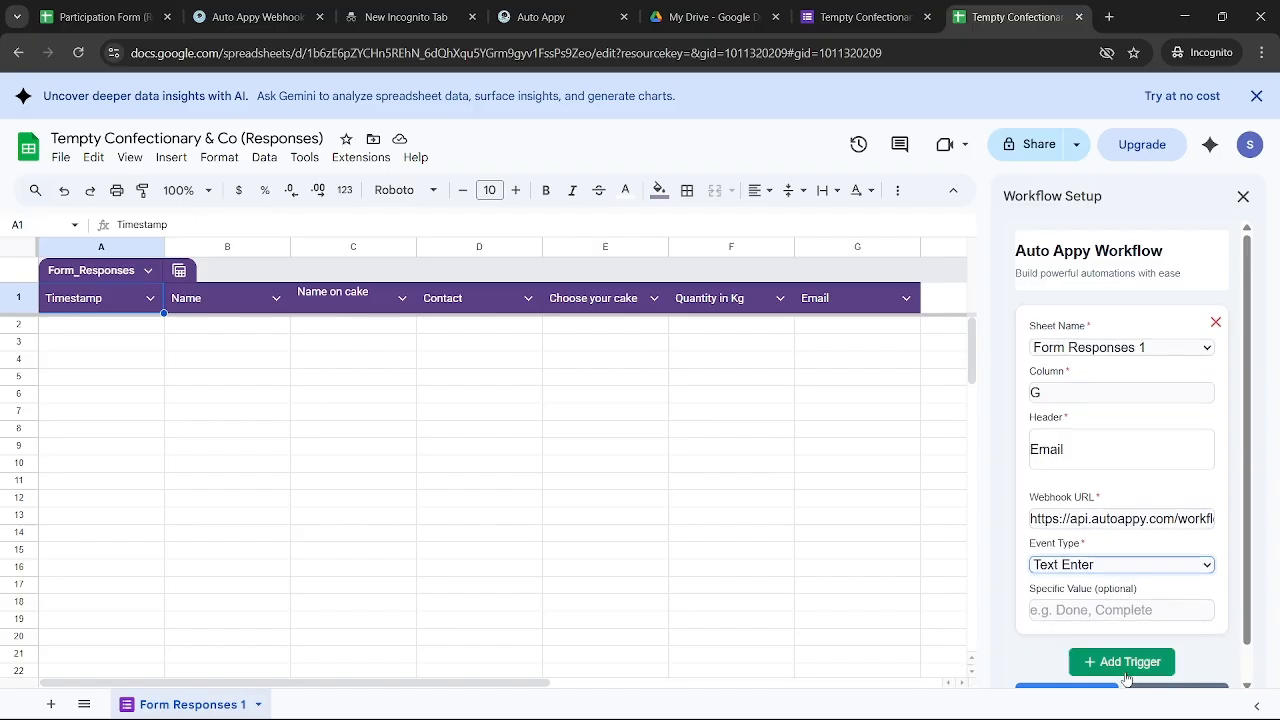
{"action": "scroll", "coordinate": [1055, 640], "scroll_direction": "down", "scroll_amount": 1}
{"action": "left_click", "coordinate": [1062, 660]}
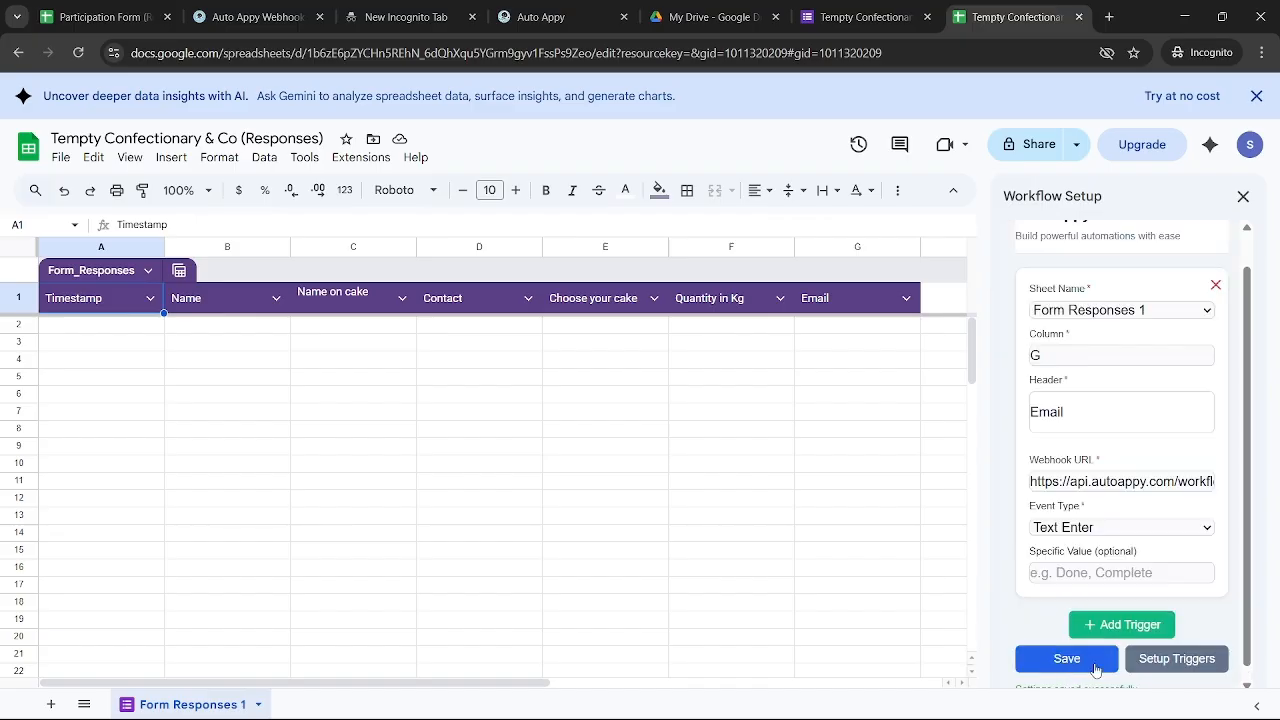
{"action": "left_click", "coordinate": [1164, 668]}
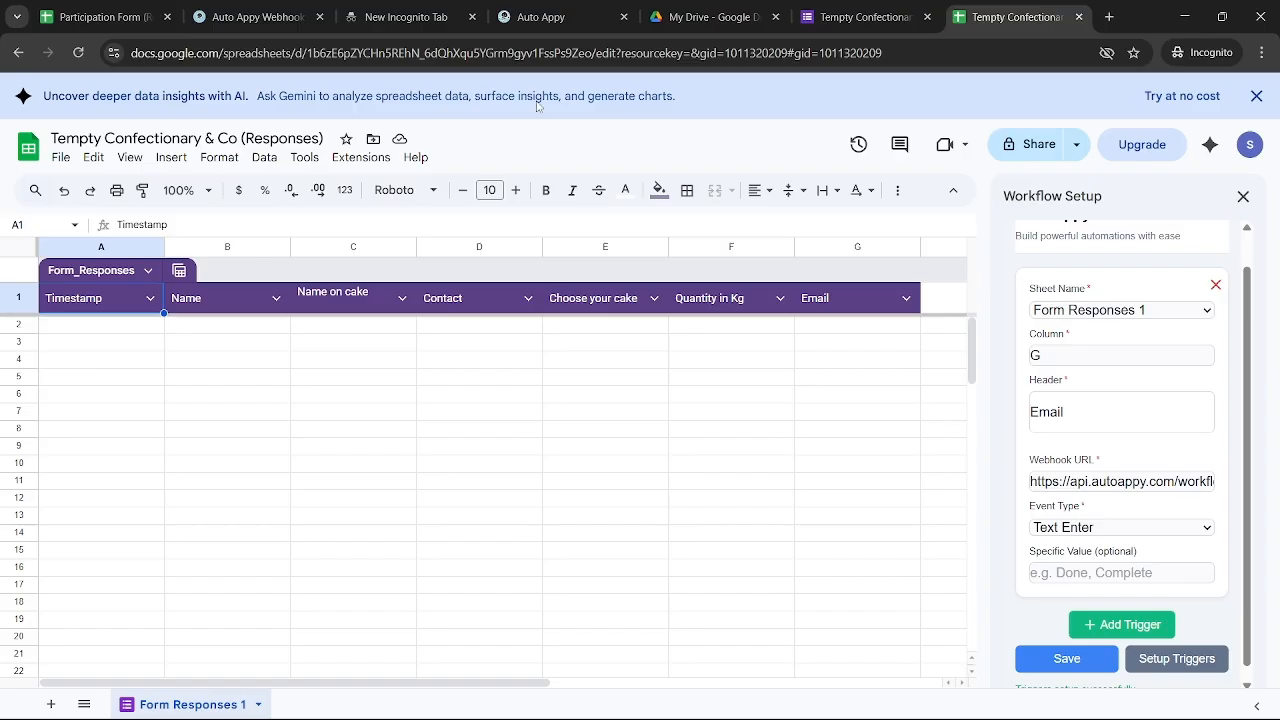
Start capturing sample form data in the Auto Appy workflow.
{"action": "left_click", "coordinate": [524, 10]}
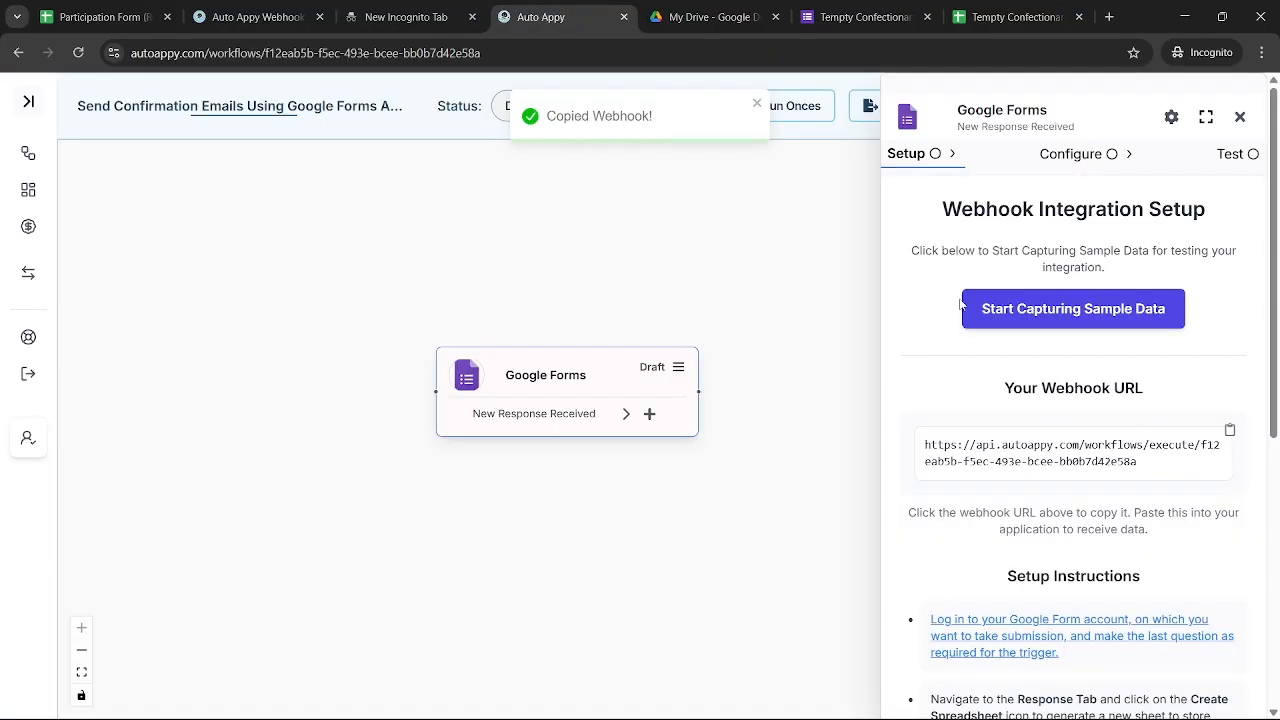
{"action": "left_click", "coordinate": [1034, 316]}
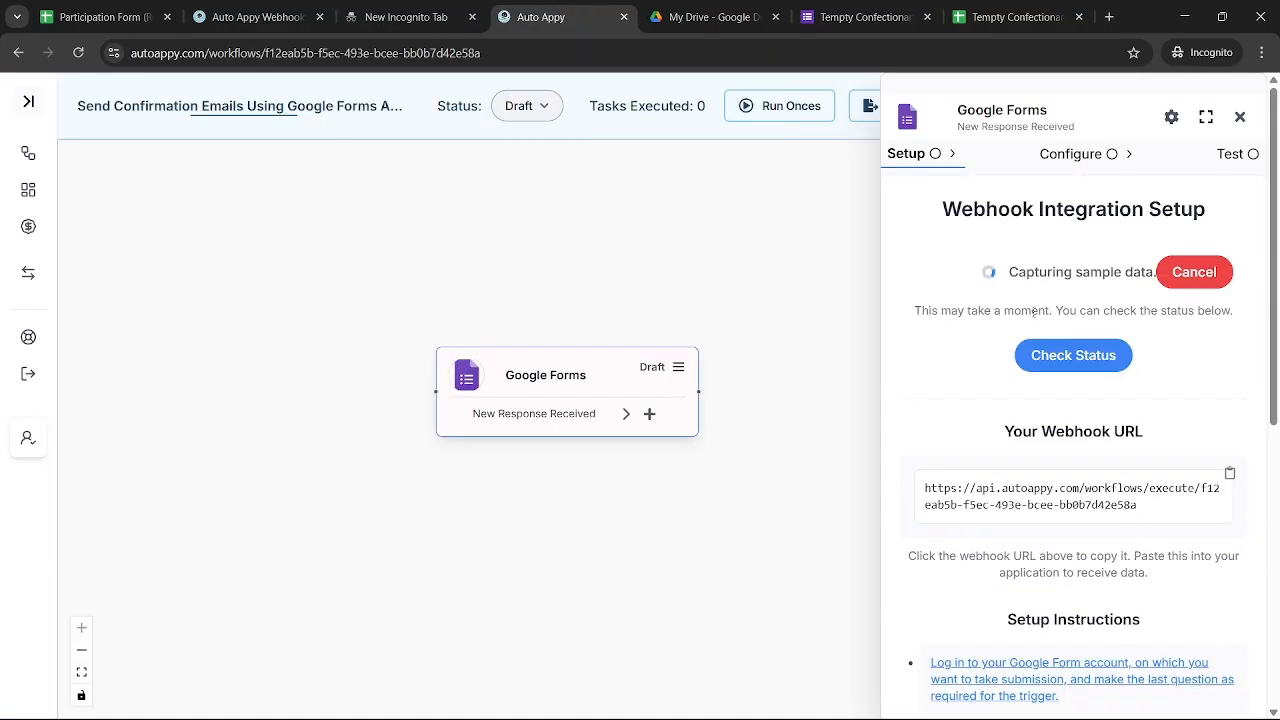
{"action": "left_click", "coordinate": [825, 10]}
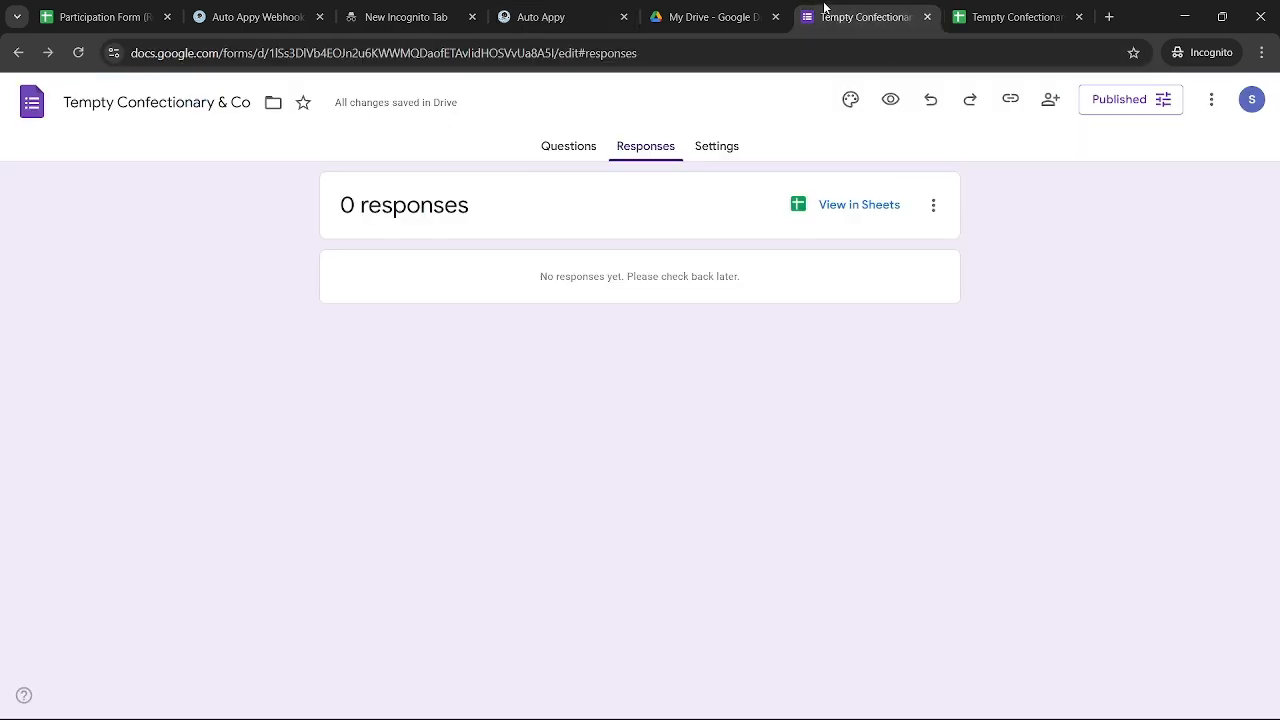
Copy the form's responder link and load it in a new incognito tab.
{"action": "left_click", "coordinate": [1011, 103]}
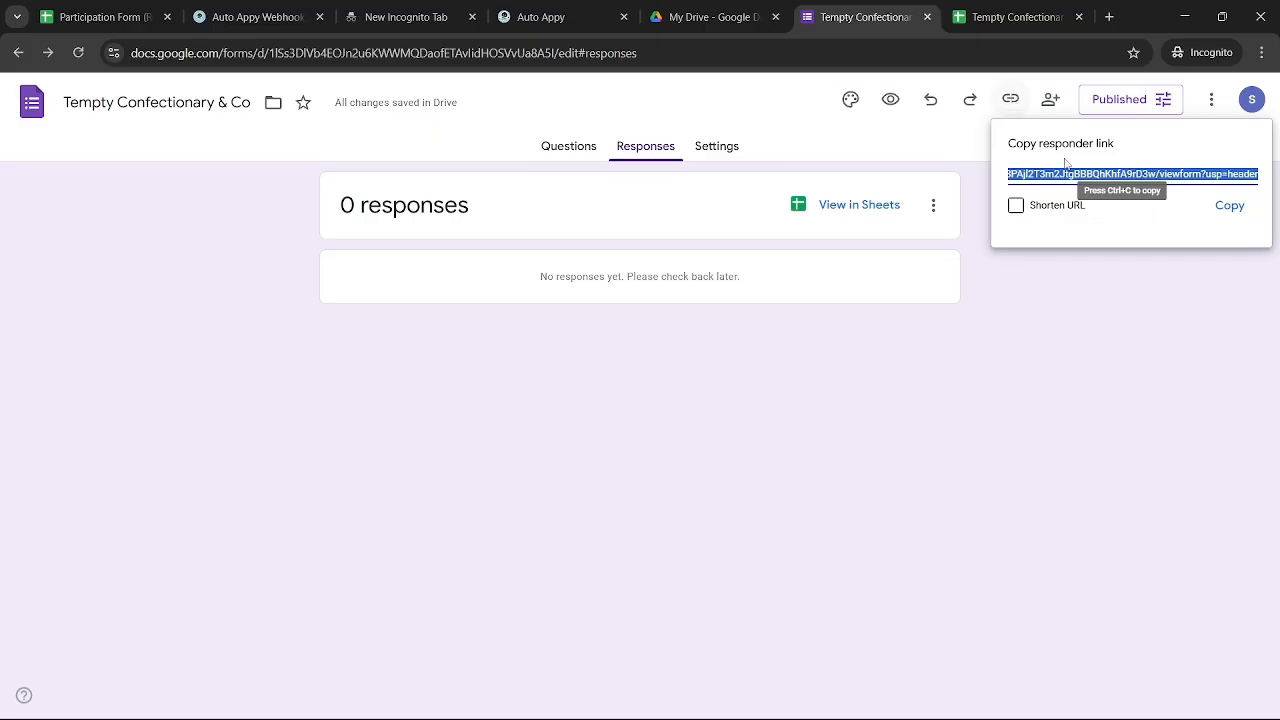
{"action": "left_click", "coordinate": [1236, 212]}
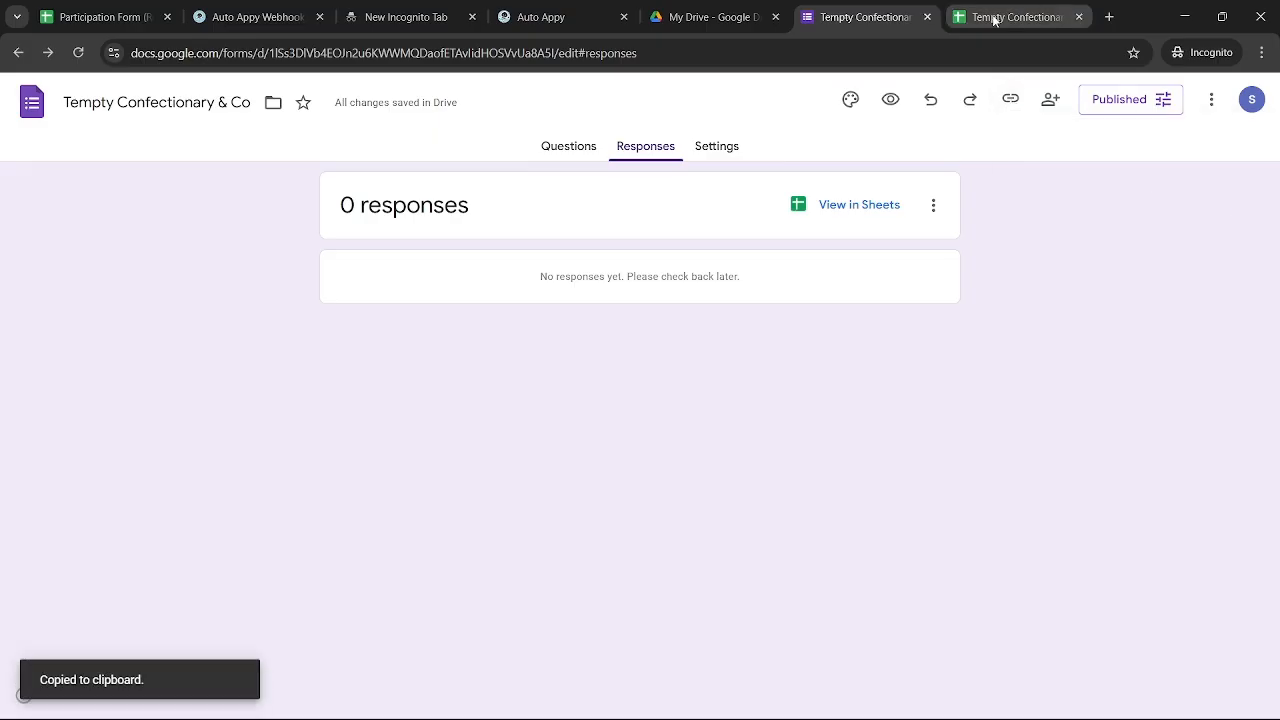
{"action": "left_click", "coordinate": [1108, 17]}
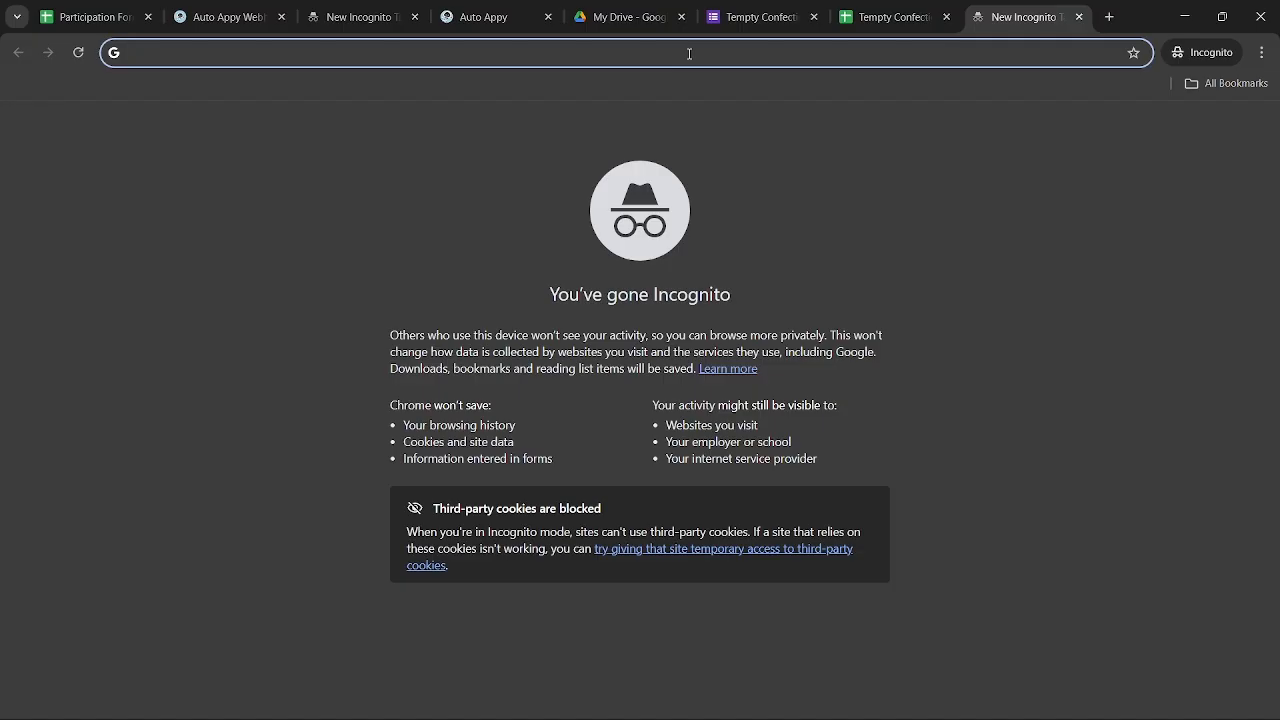
{"action": "key", "text": "ctrl+v"}
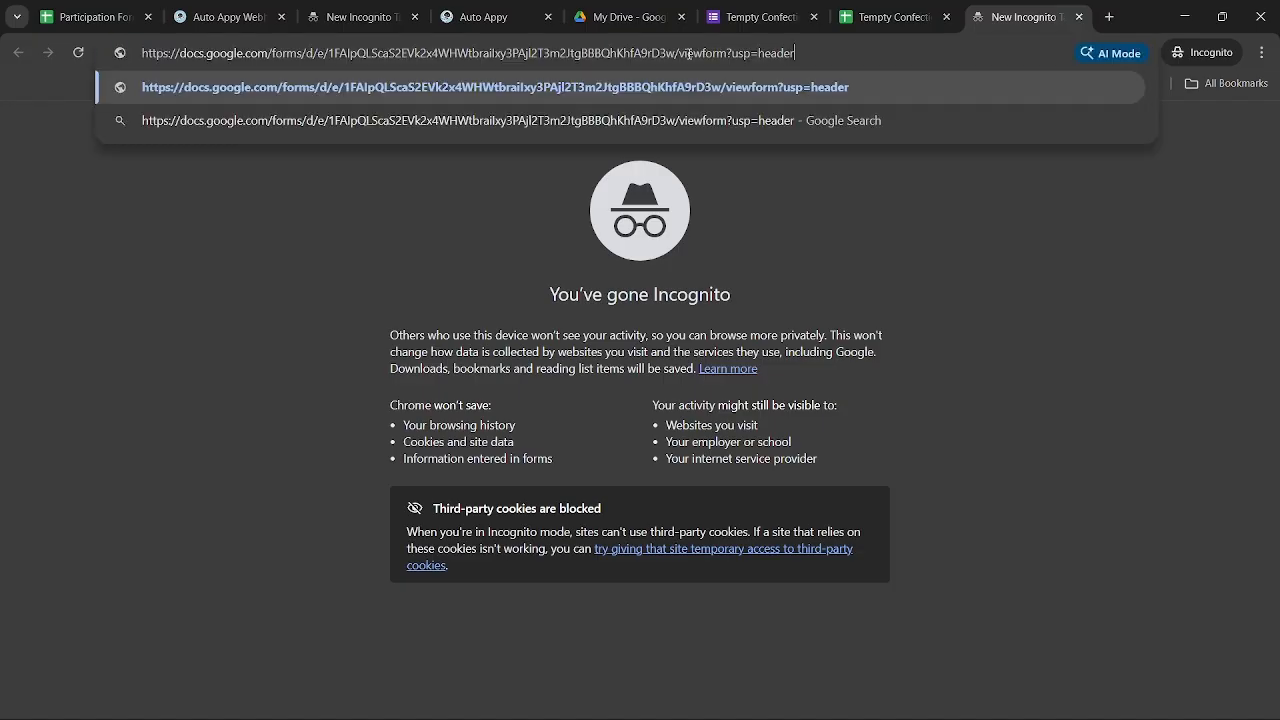
{"action": "key", "text": "Return"}
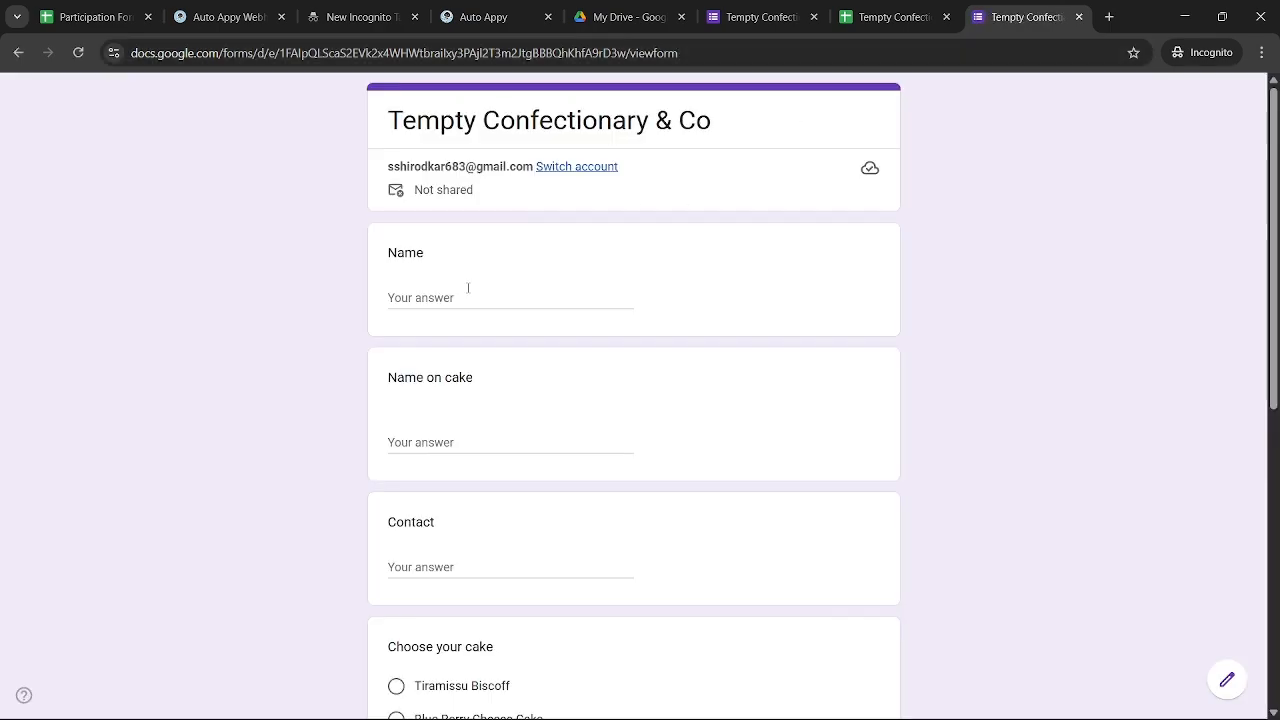
Fill in the respondent's name, the name on the cake and the contact number.
{"action": "left_click", "coordinate": [421, 295]}
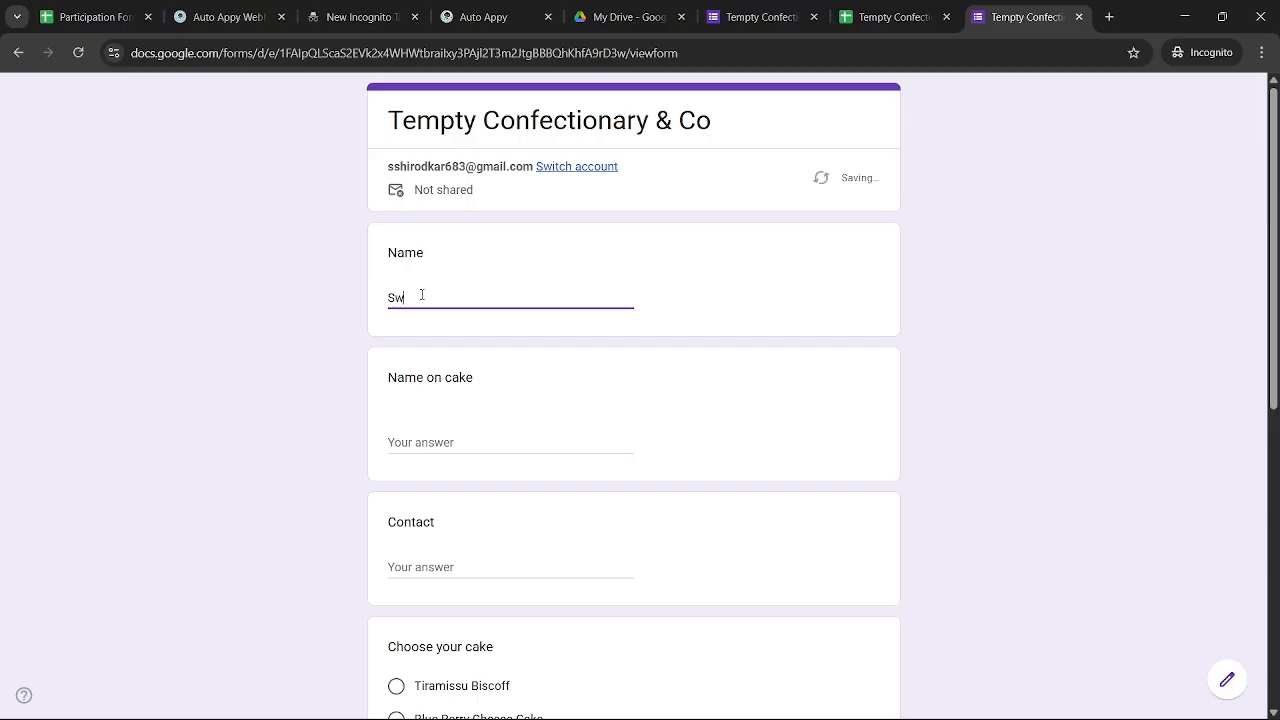
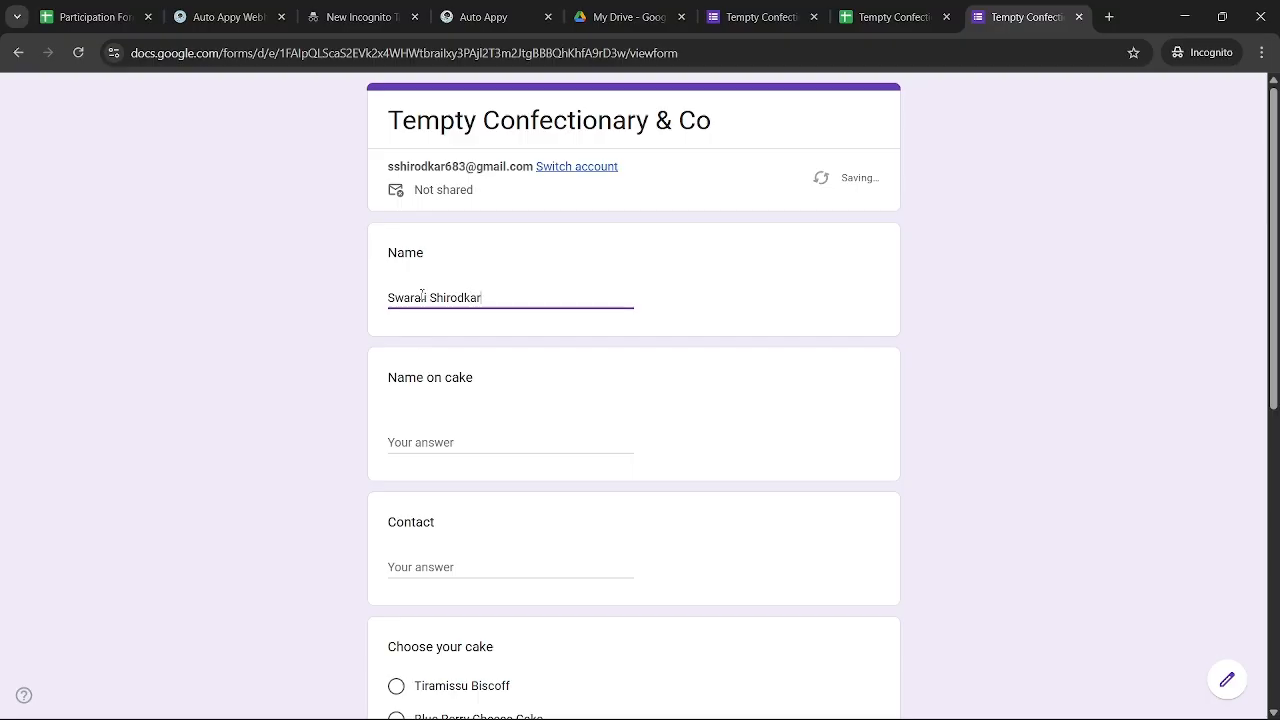
{"action": "left_click", "coordinate": [416, 447]}
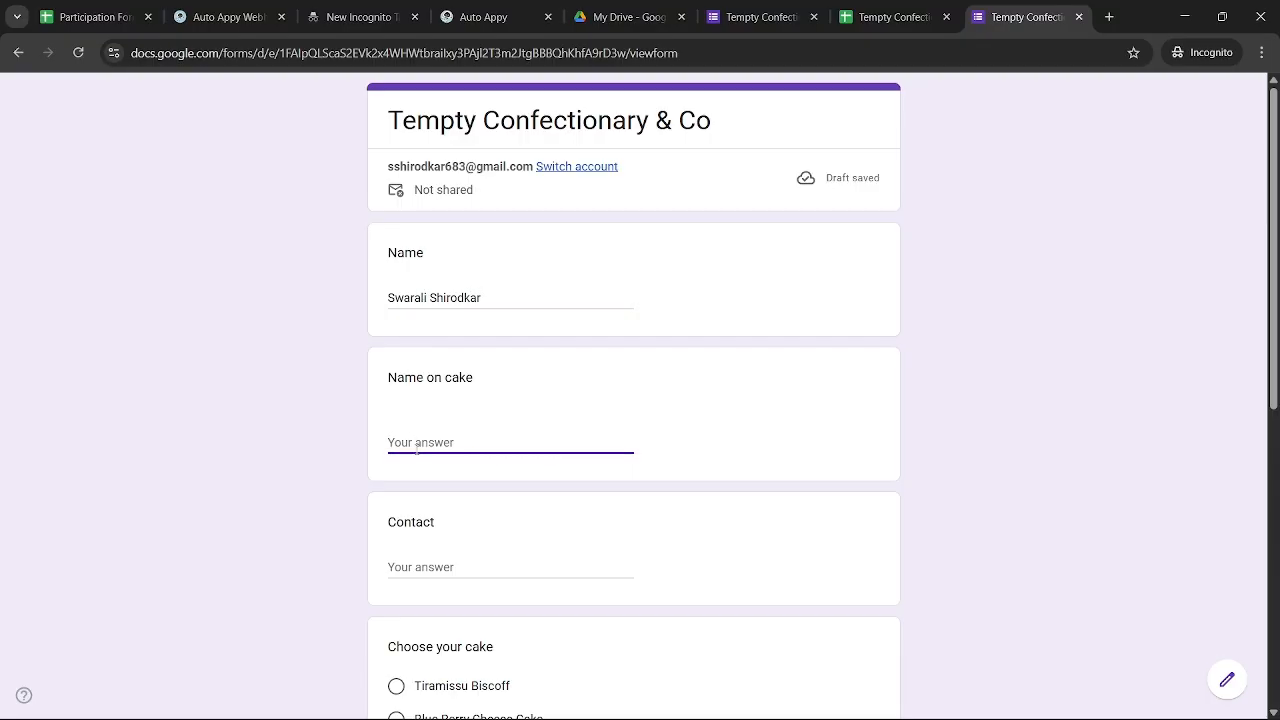
{"action": "type", "text": "Swara"}
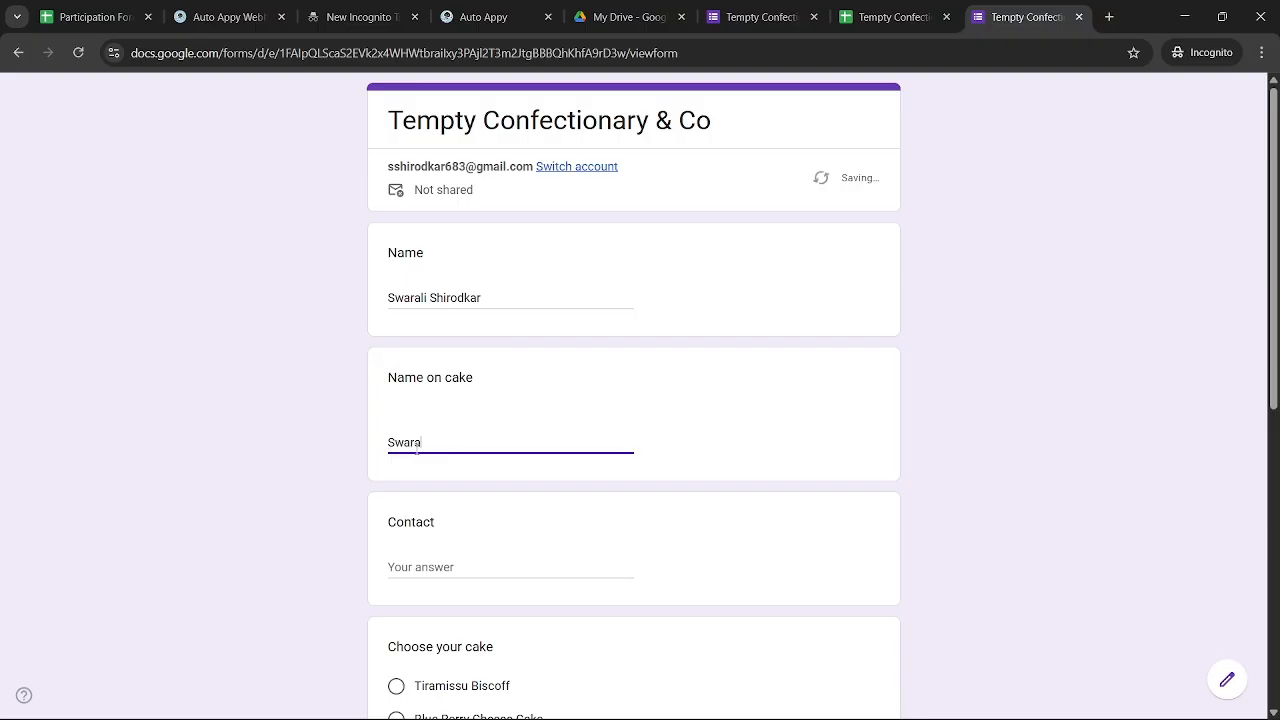
{"action": "type", "text": "li"}
{"action": "scroll", "coordinate": [416, 450], "scroll_direction": "down", "scroll_amount": 3}
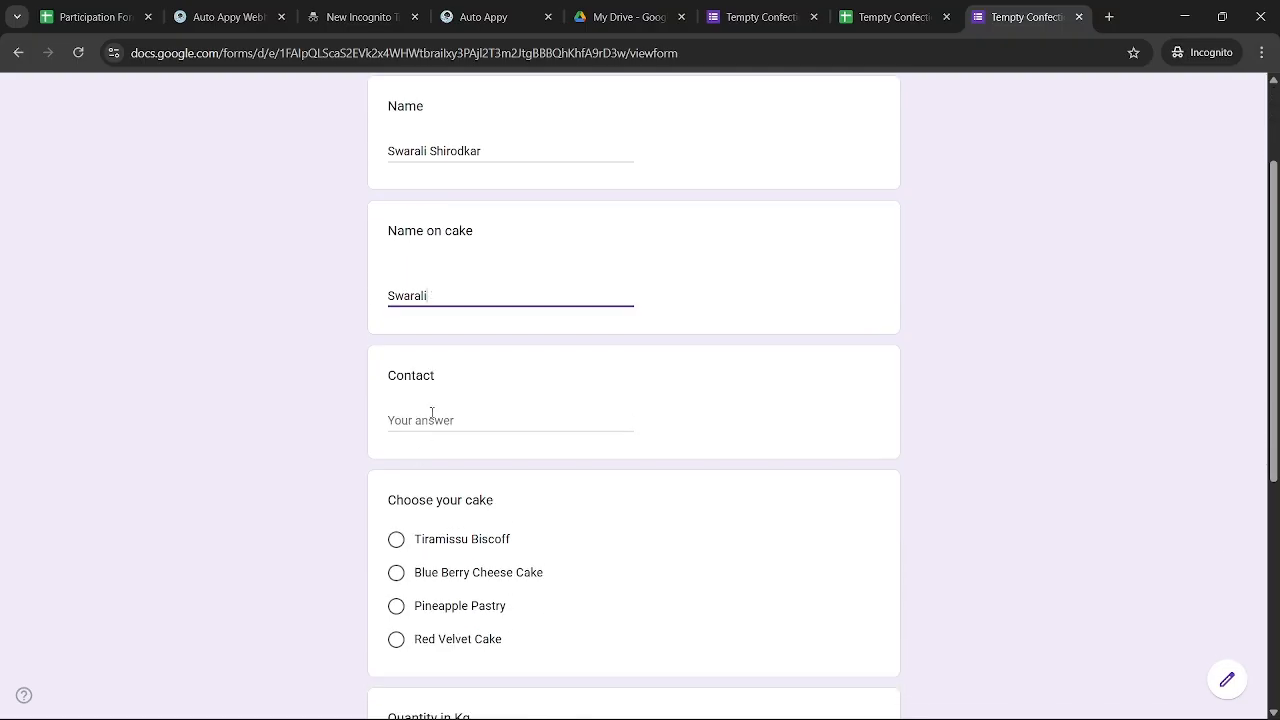
{"action": "left_click", "coordinate": [432, 415]}
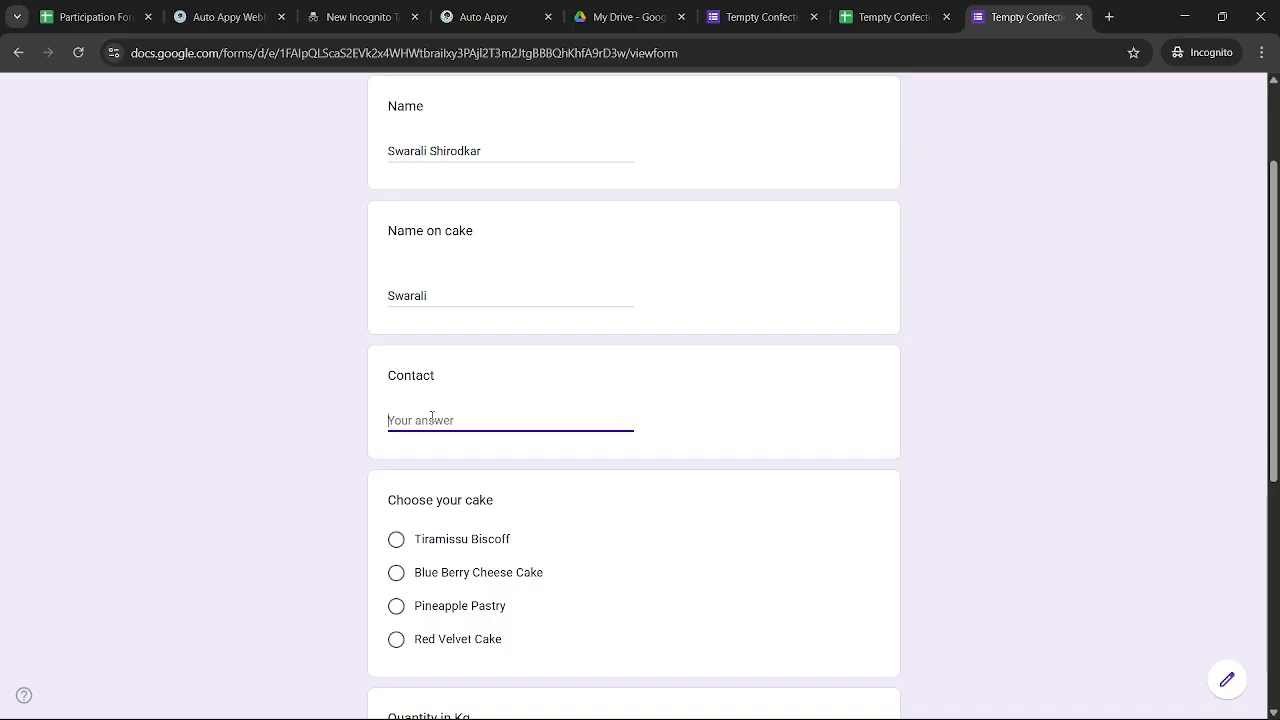
Choose Tiramisu Biscoff and 1 Kg, enter the respondent's email, and submit the response.
{"action": "left_click", "coordinate": [437, 548]}
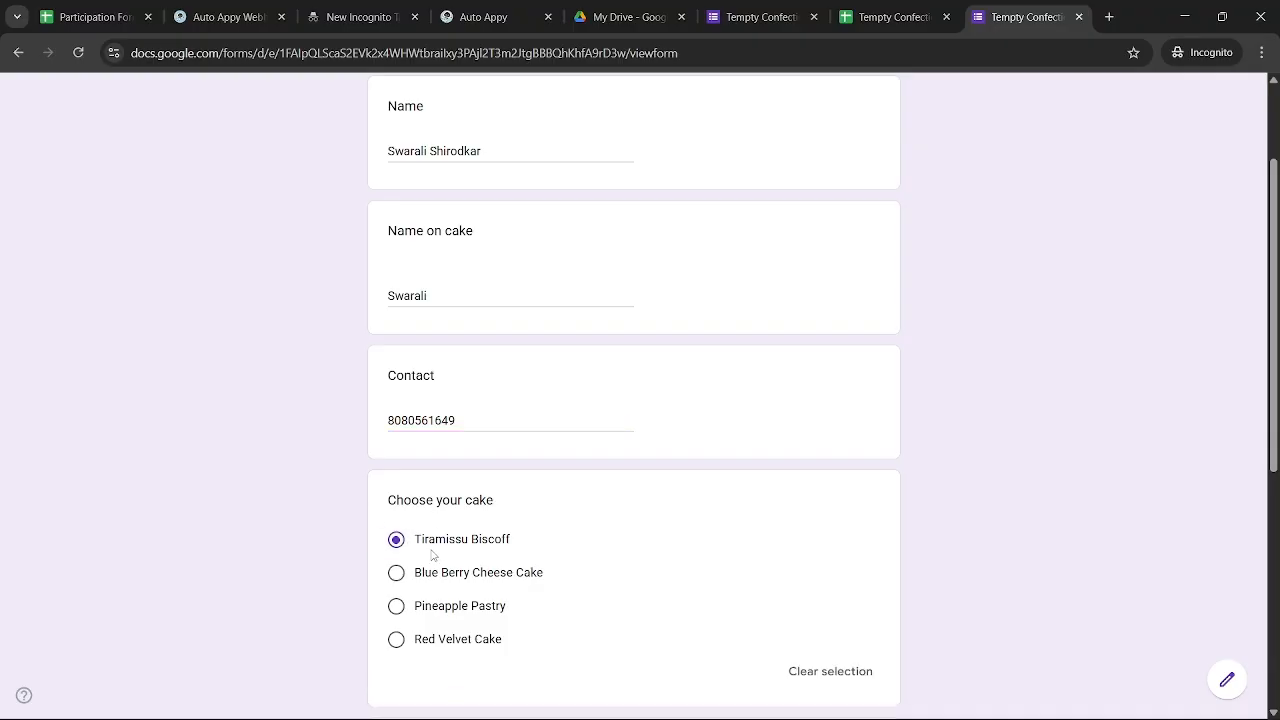
{"action": "scroll", "coordinate": [535, 585], "scroll_direction": "down", "scroll_amount": 2}
{"action": "scroll", "coordinate": [535, 585], "scroll_direction": "down", "scroll_amount": 1}
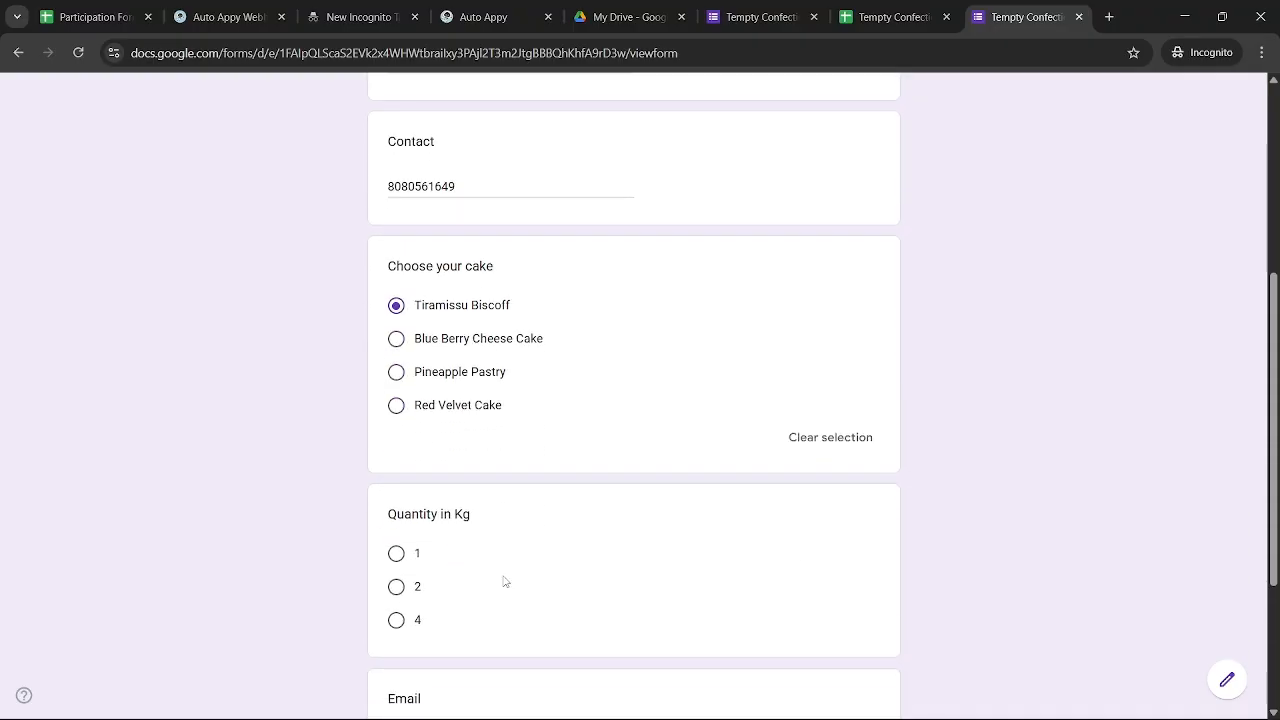
{"action": "left_click", "coordinate": [398, 554]}
{"action": "scroll", "coordinate": [516, 591], "scroll_direction": "down", "scroll_amount": 3}
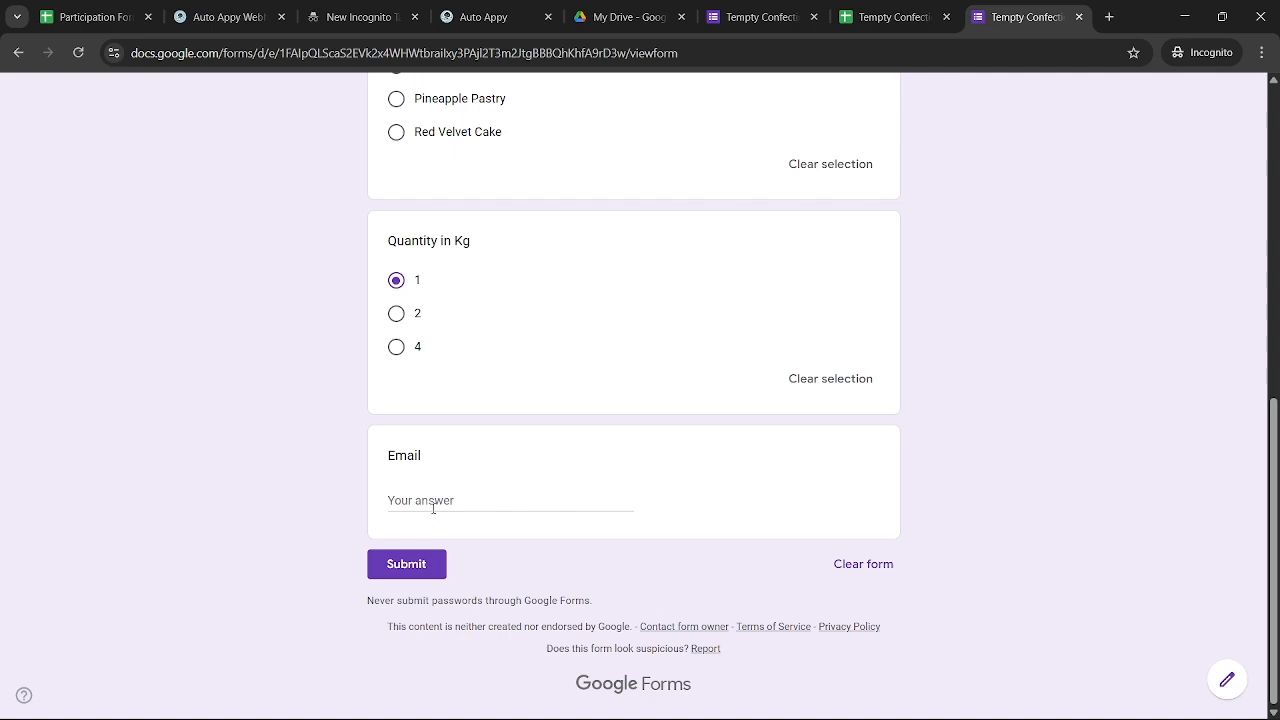
{"action": "left_click", "coordinate": [473, 500]}
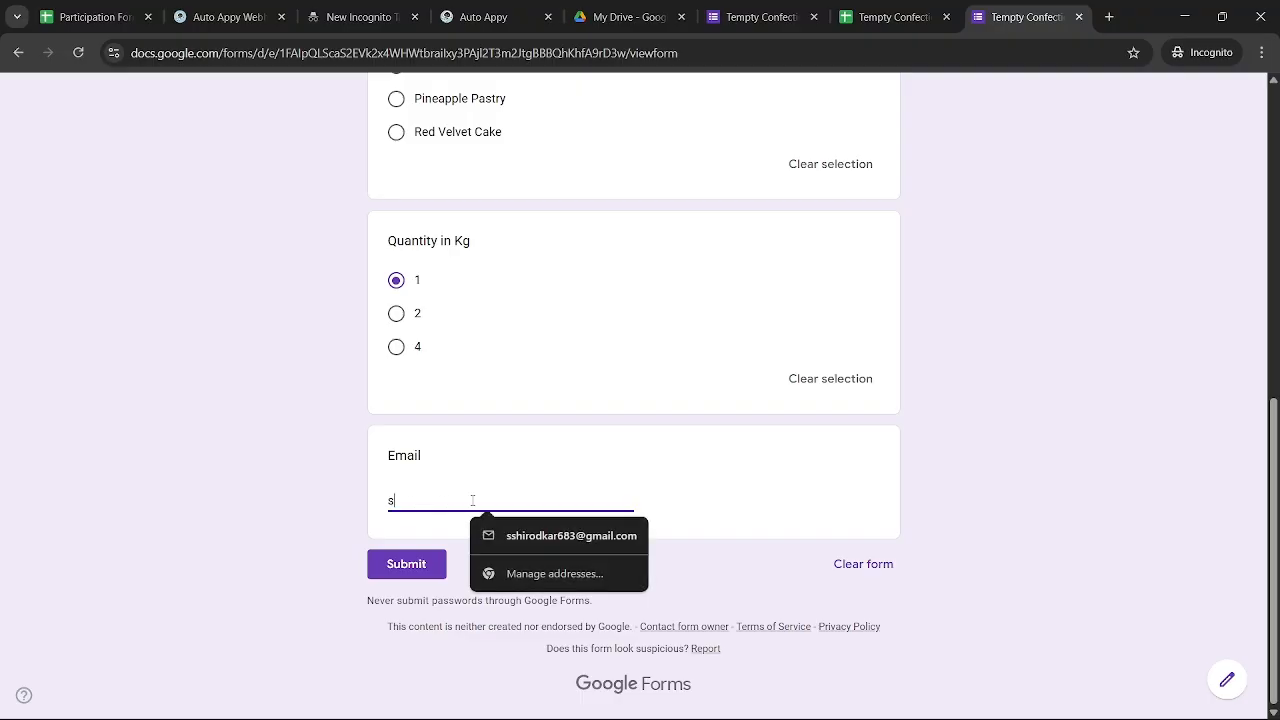
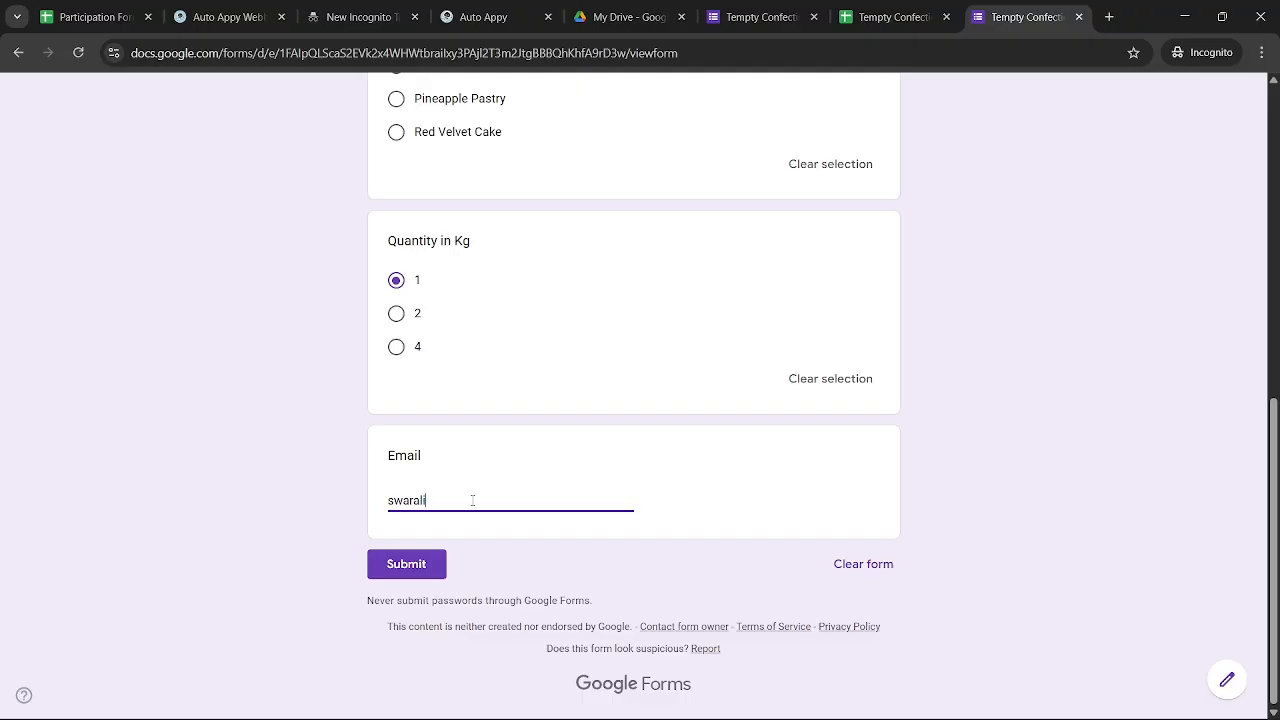
{"action": "scroll", "coordinate": [781, 380], "scroll_direction": "up", "scroll_amount": 6}
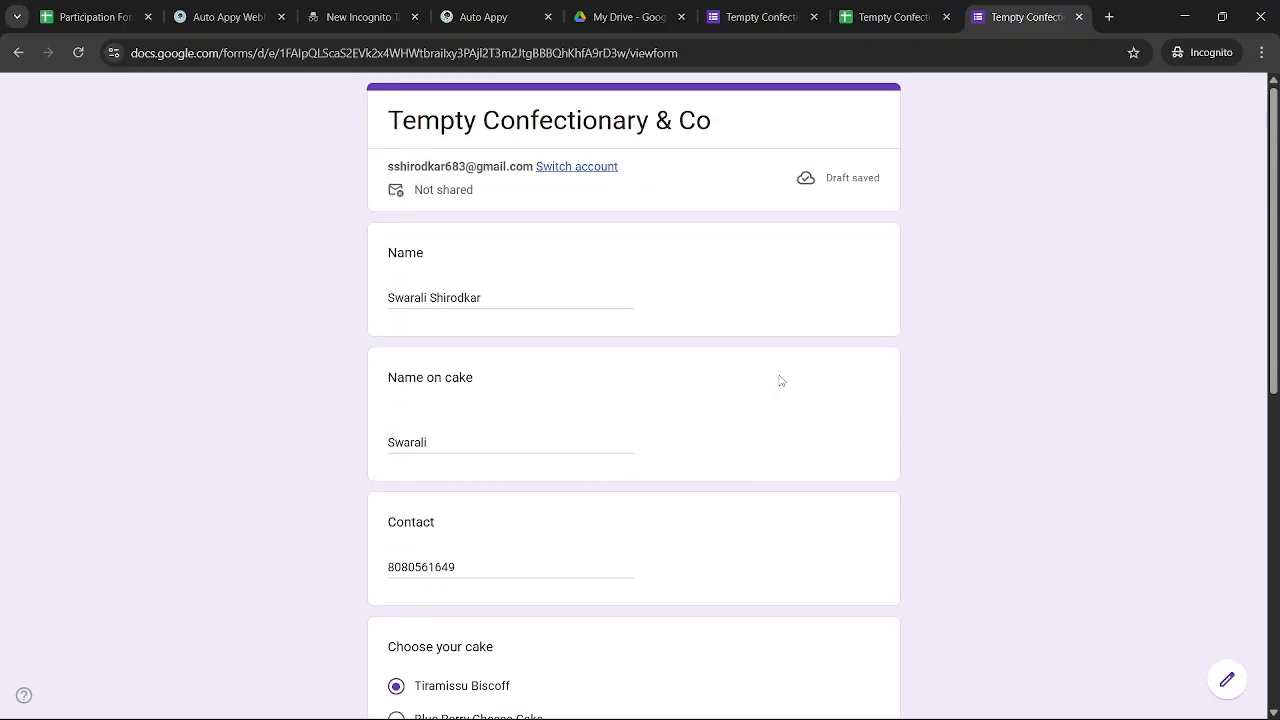
{"action": "scroll", "coordinate": [781, 380], "scroll_direction": "down", "scroll_amount": 6}
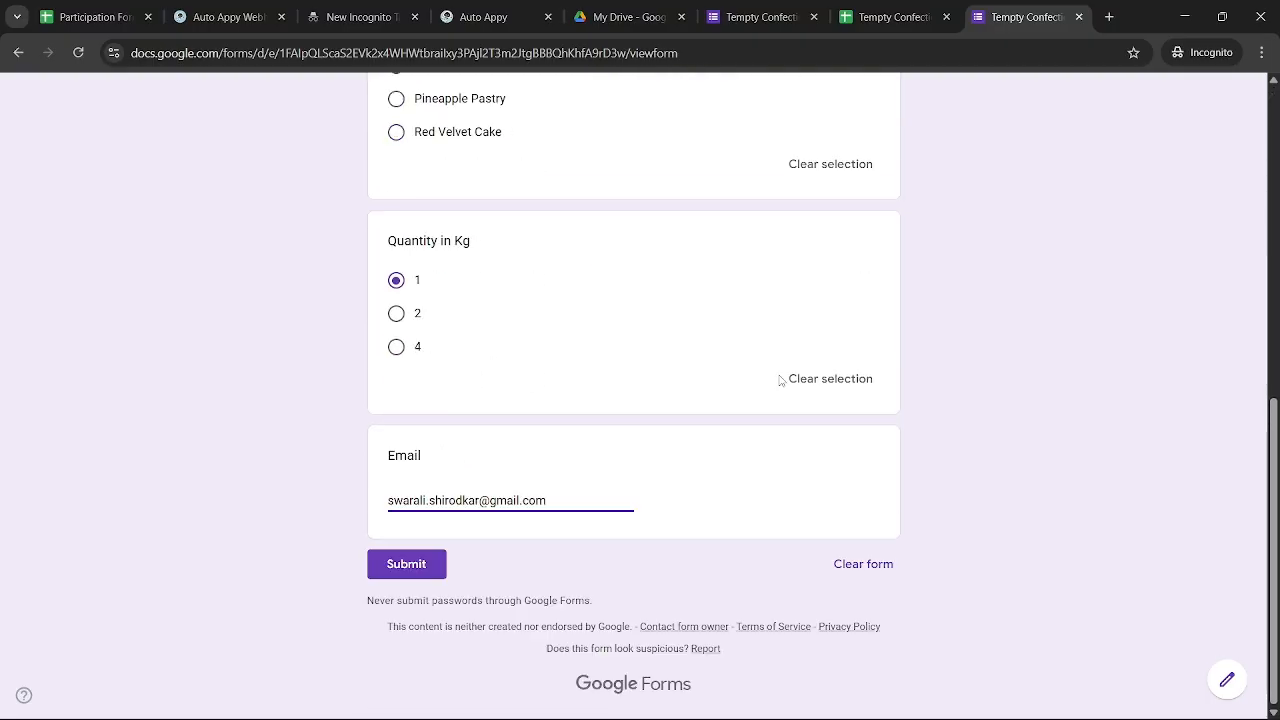
{"action": "left_click", "coordinate": [404, 580]}
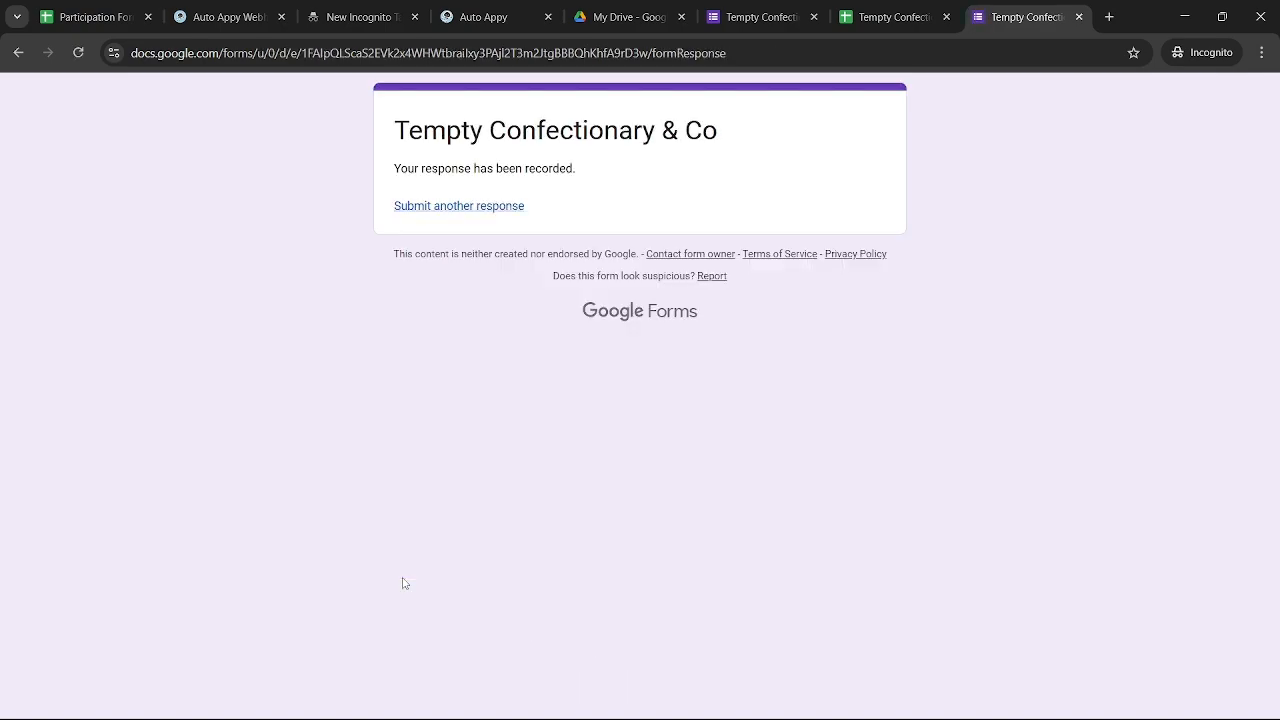
{"action": "left_click", "coordinate": [886, 24]}
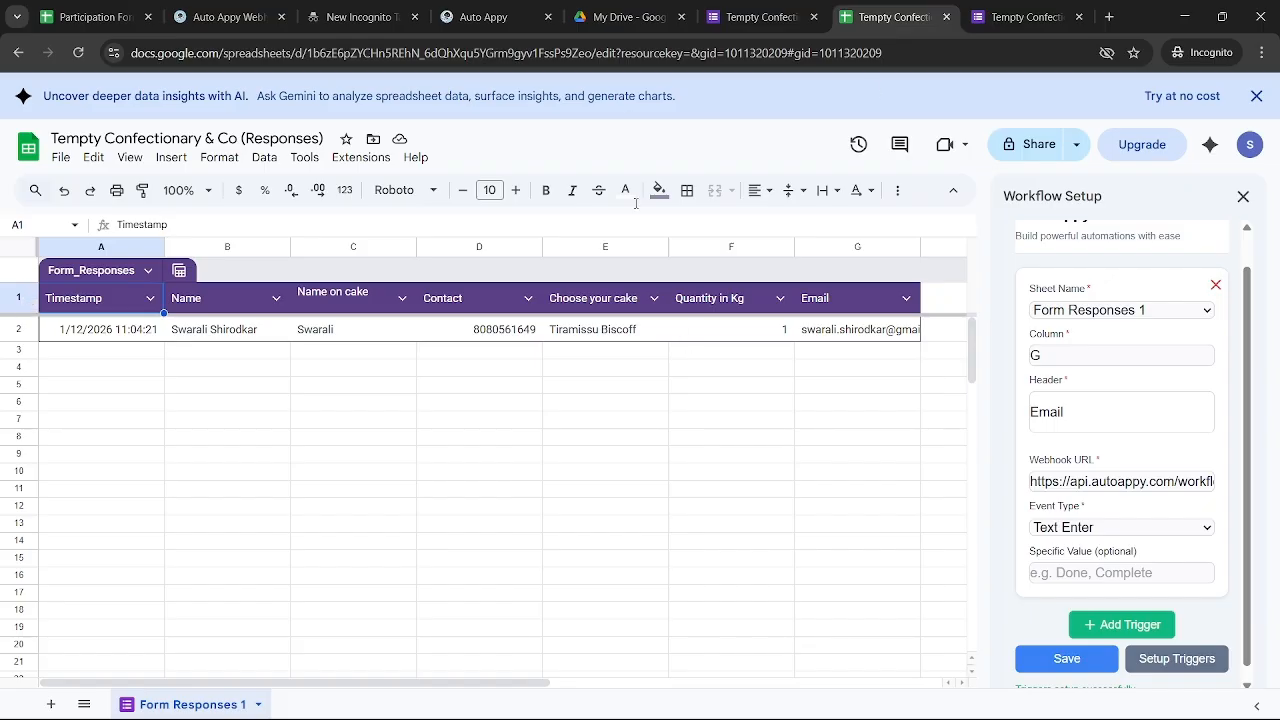
Back in Auto Appy, check whether the webhook has captured the sample form data.
{"action": "left_click", "coordinate": [511, 12]}
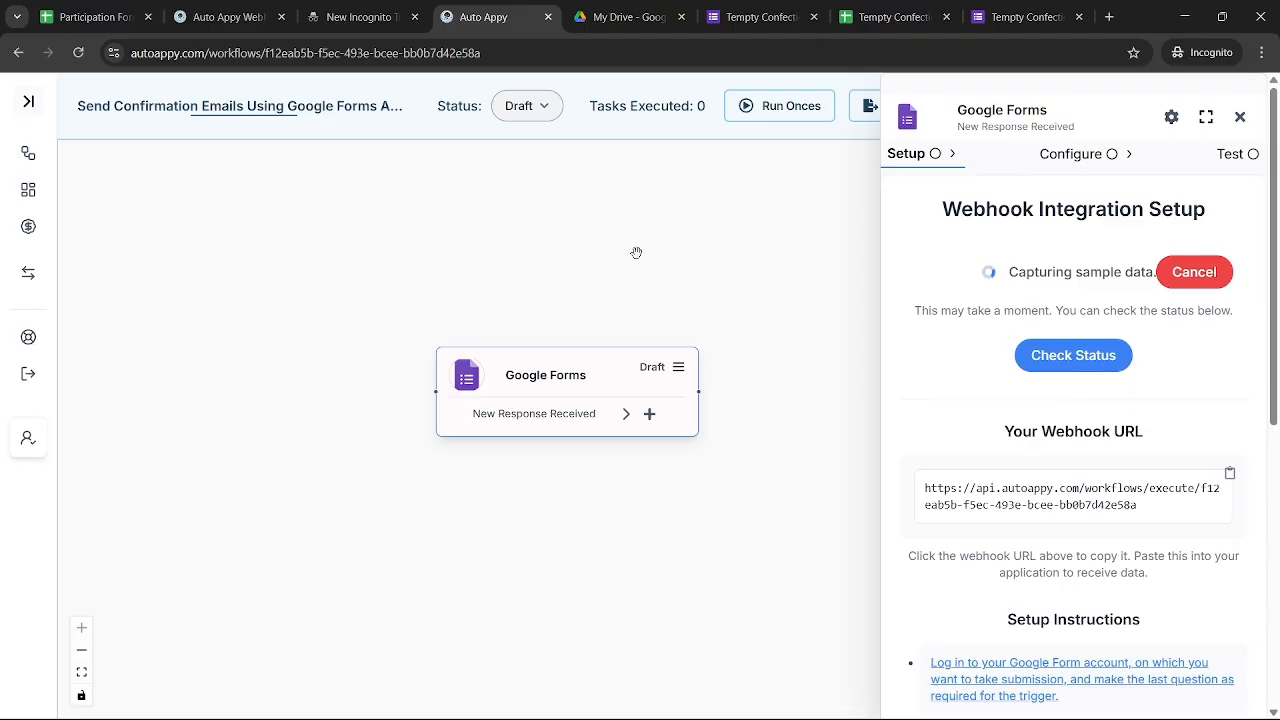
{"action": "left_click", "coordinate": [1046, 365]}
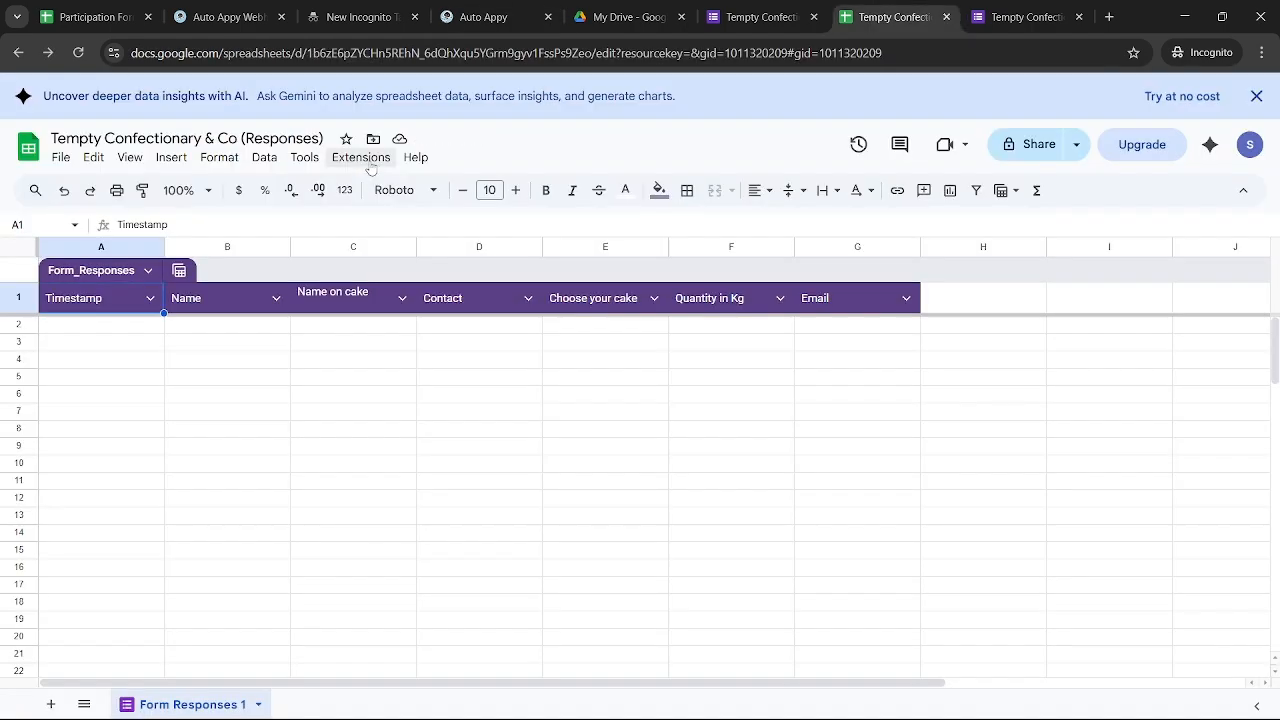
Find the Auto Appy Webhook add-on through Extensions > Add-ons > Get add-ons and install it.
{"action": "left_click", "coordinate": [369, 162]}
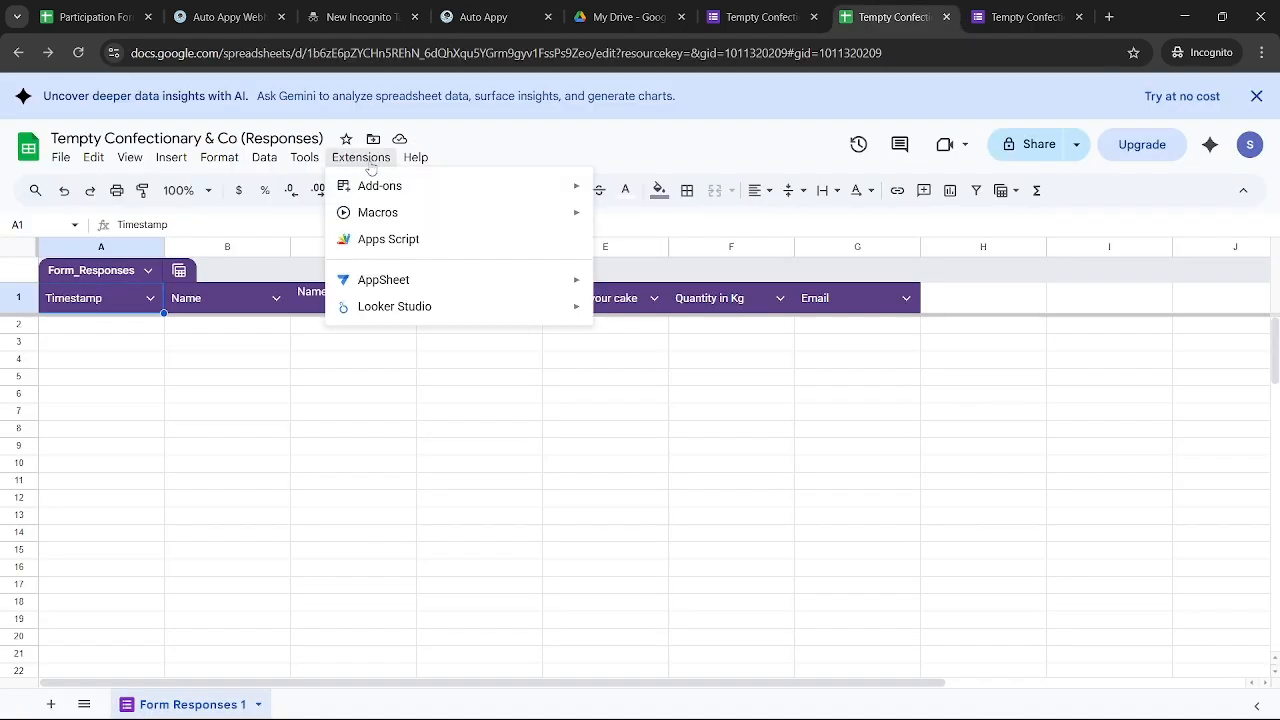
{"action": "mouse_move", "coordinate": [423, 189]}
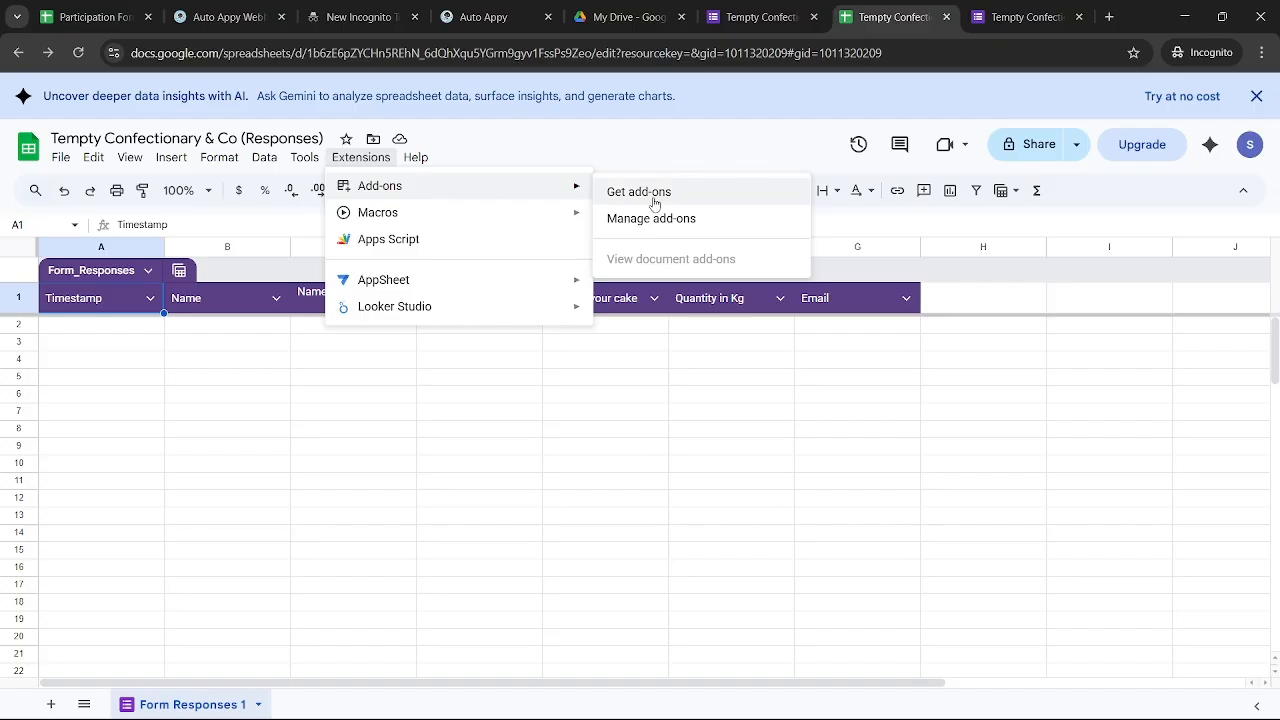
{"action": "left_click", "coordinate": [639, 192]}
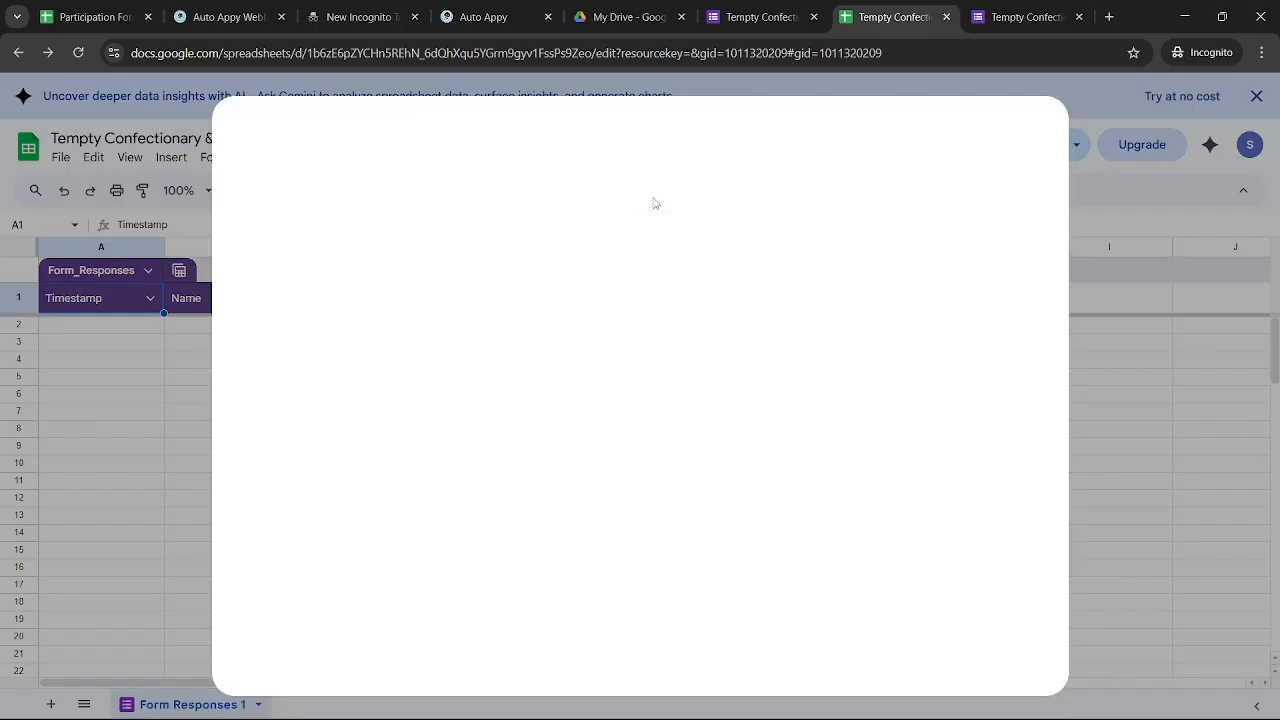
{"action": "left_click", "coordinate": [664, 135]}
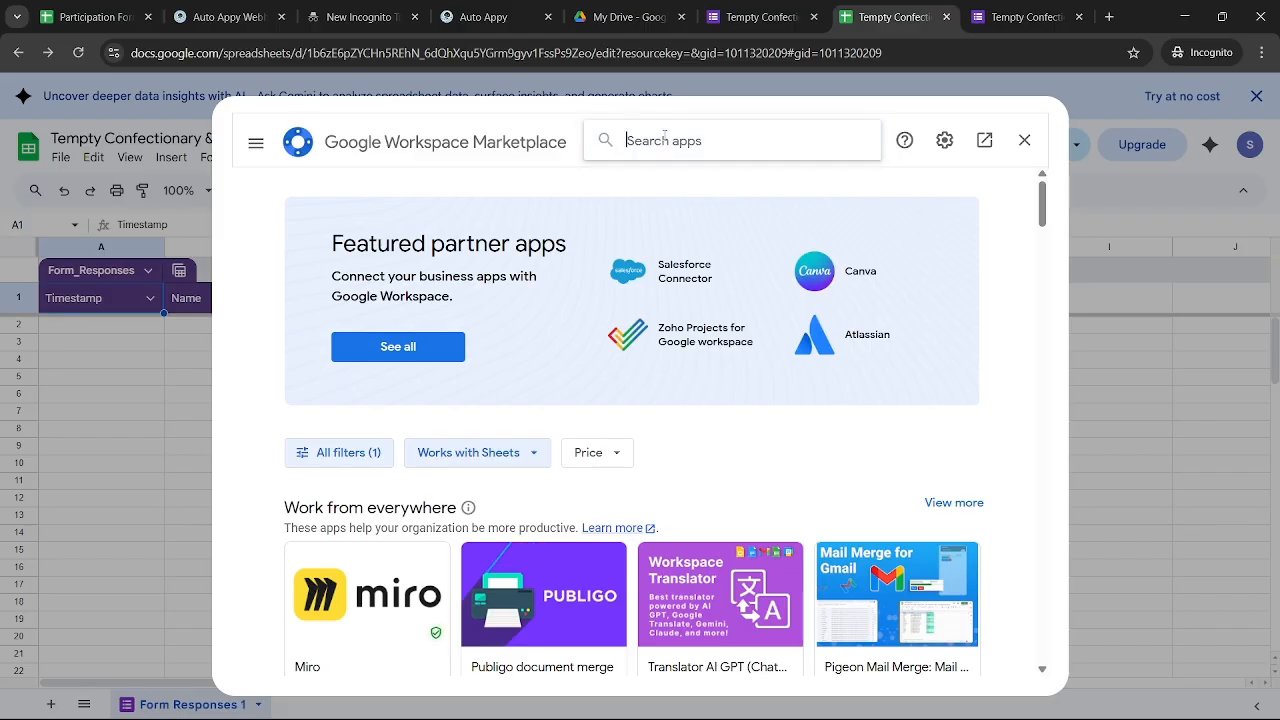
{"action": "type", "text": "Au"}
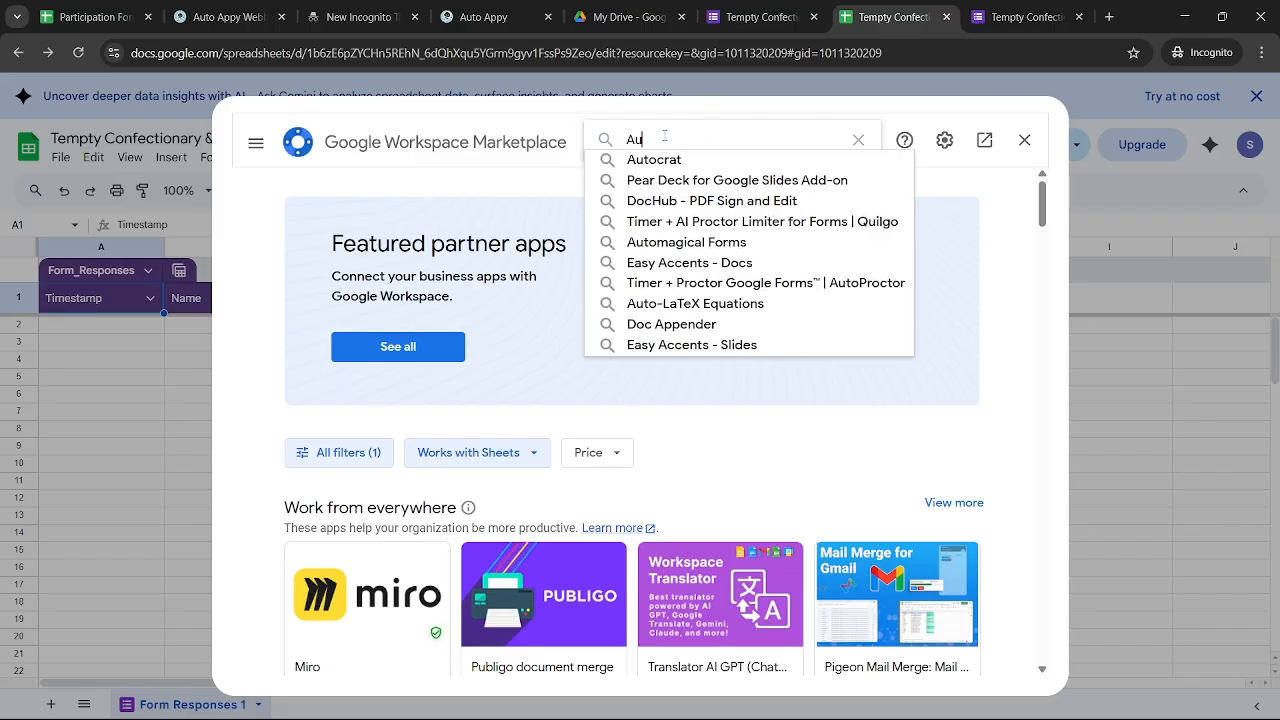
{"action": "type", "text": "to "}
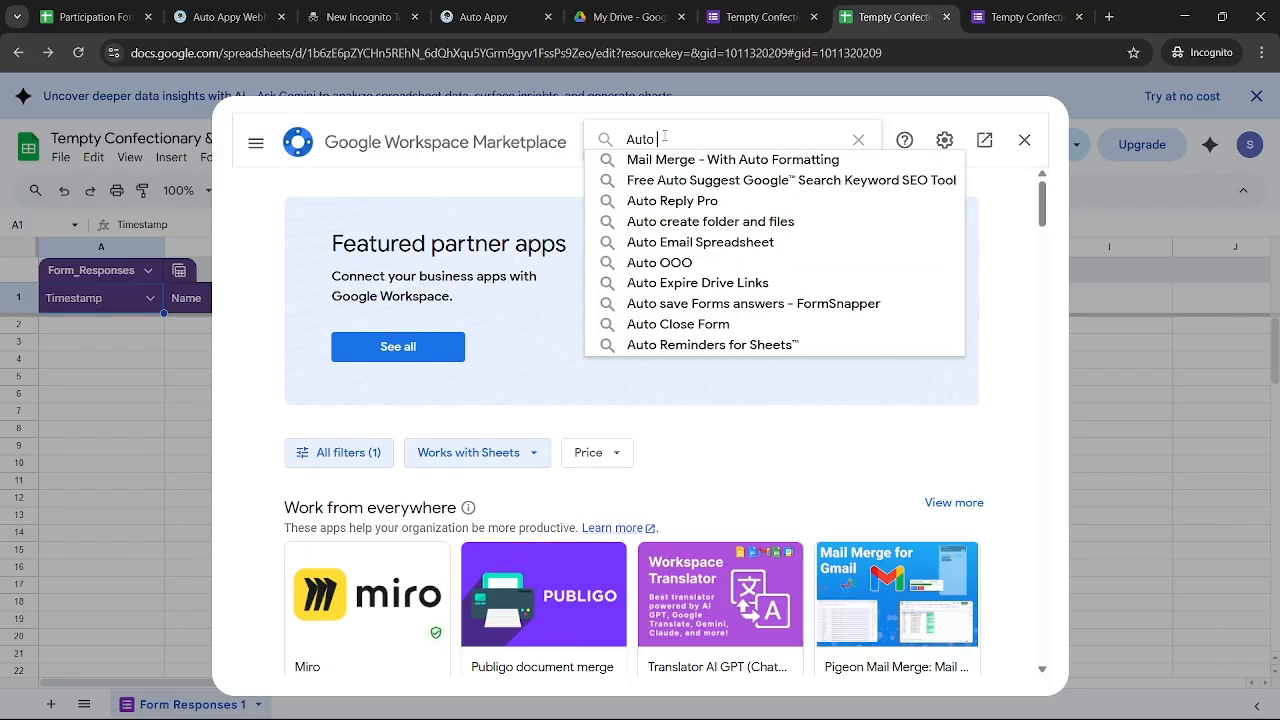
{"action": "type", "text": "Appy"}
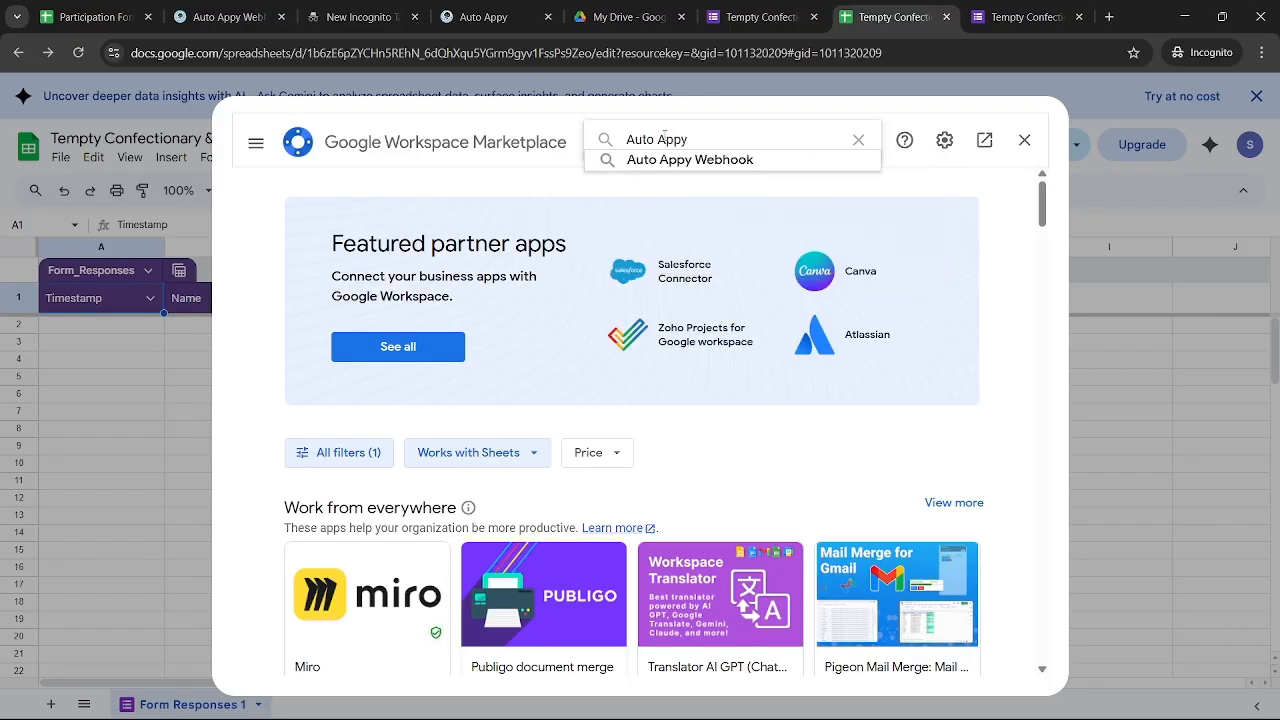
{"action": "left_click", "coordinate": [697, 174]}
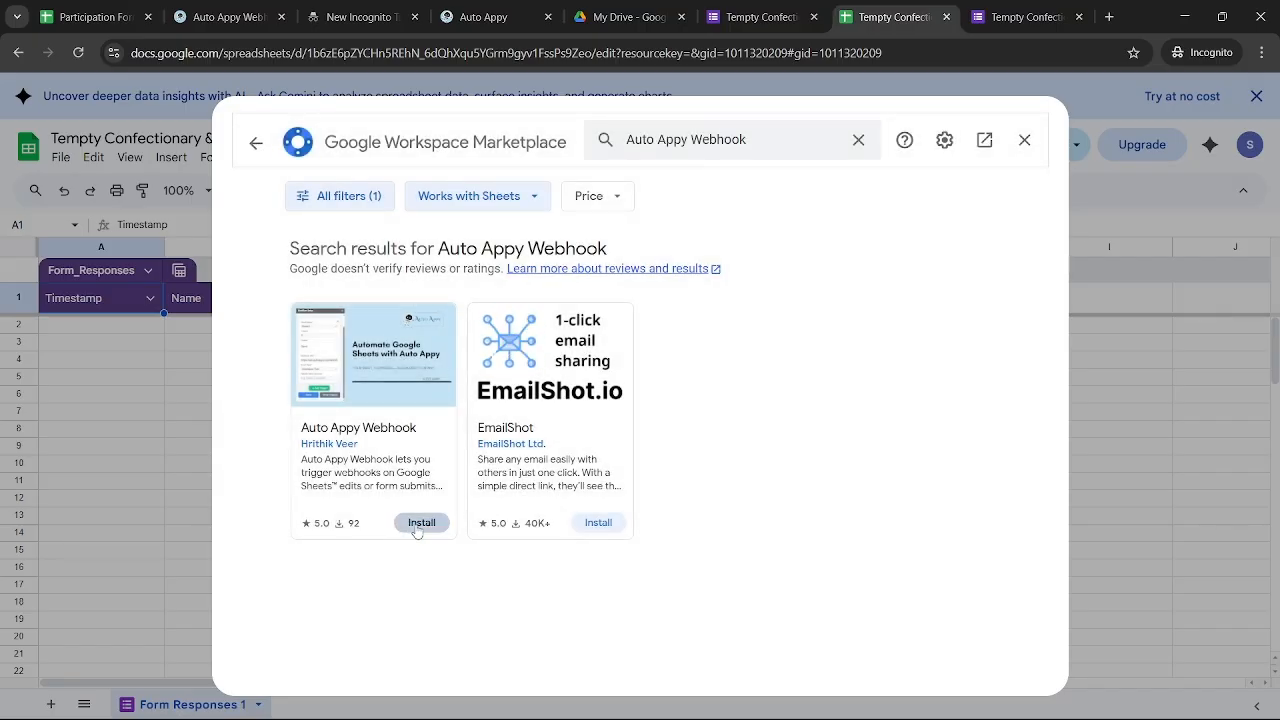
{"action": "left_click", "coordinate": [420, 525]}
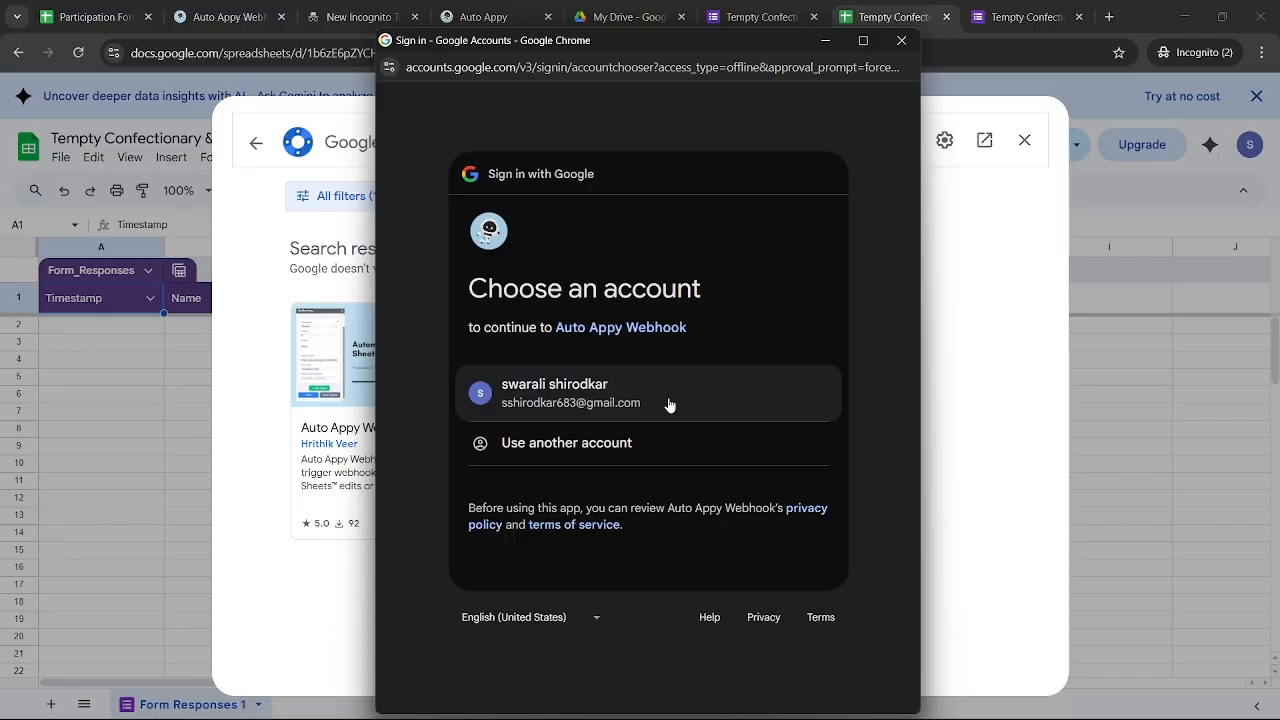
Sign in with the Google account and grant Auto Appy Webhook all four requested permissions.
{"action": "left_click", "coordinate": [669, 404]}
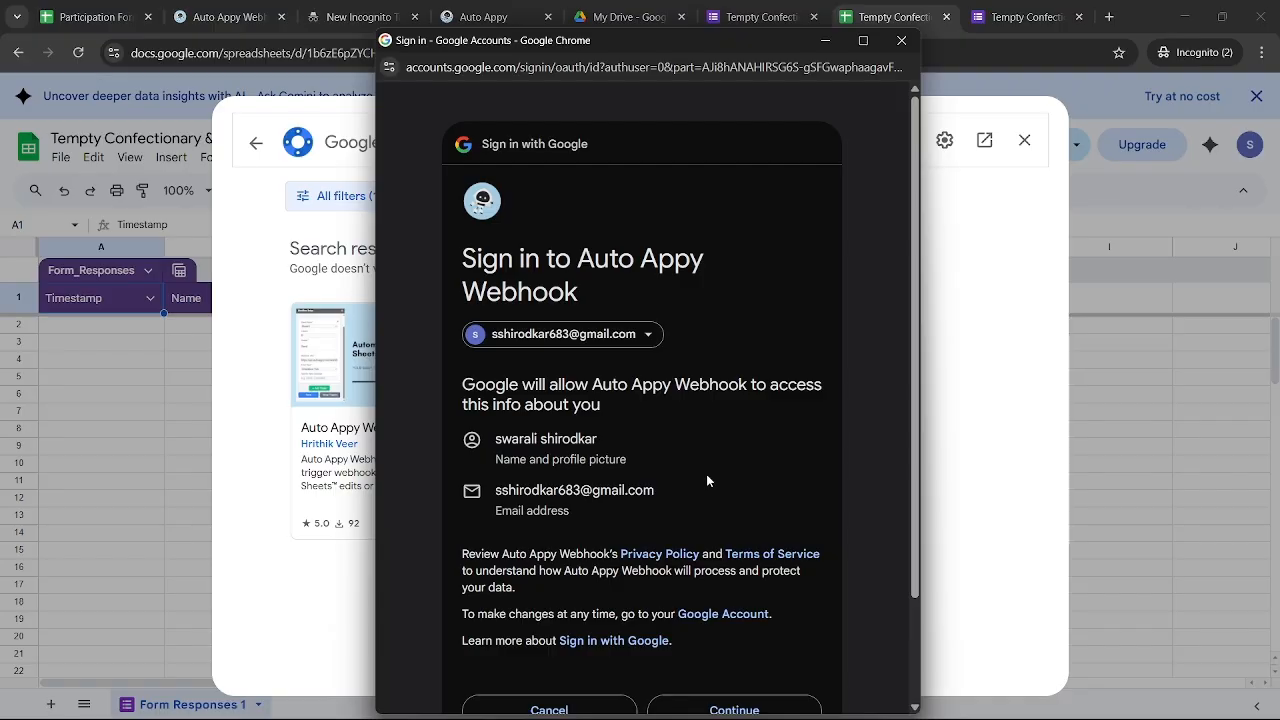
{"action": "scroll", "coordinate": [706, 478], "scroll_direction": "down", "scroll_amount": 1}
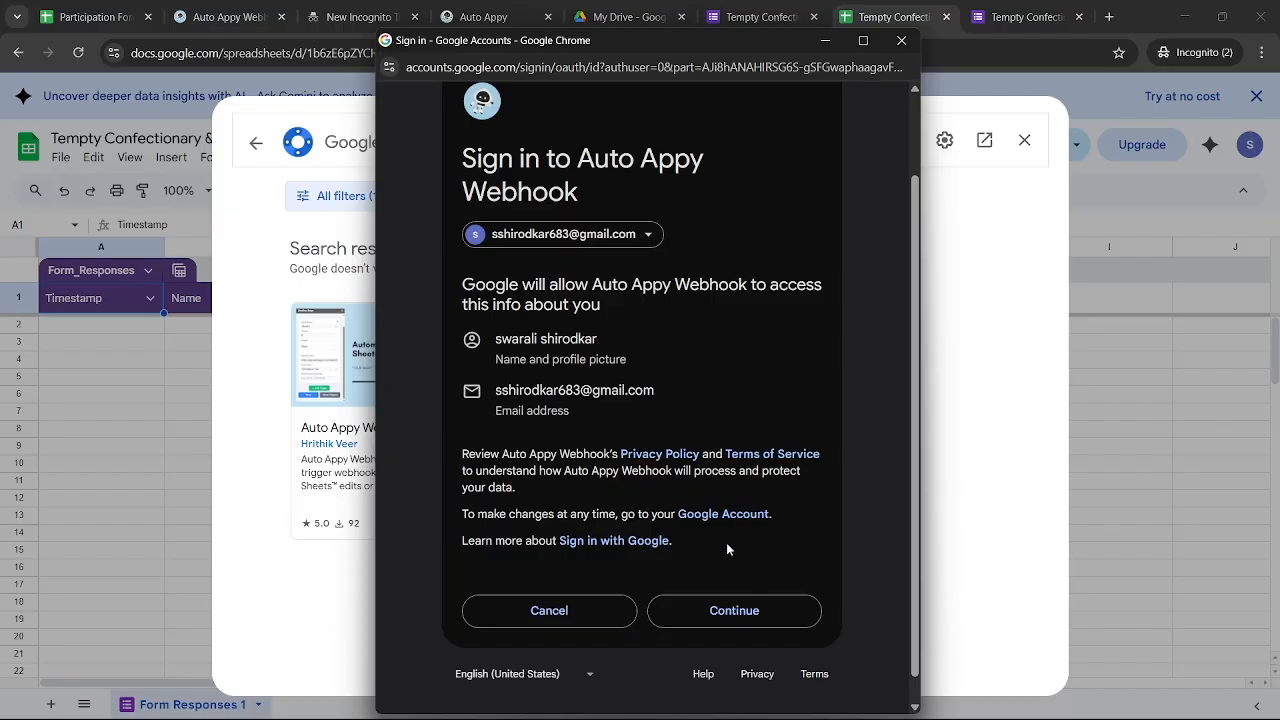
{"action": "left_click", "coordinate": [715, 613]}
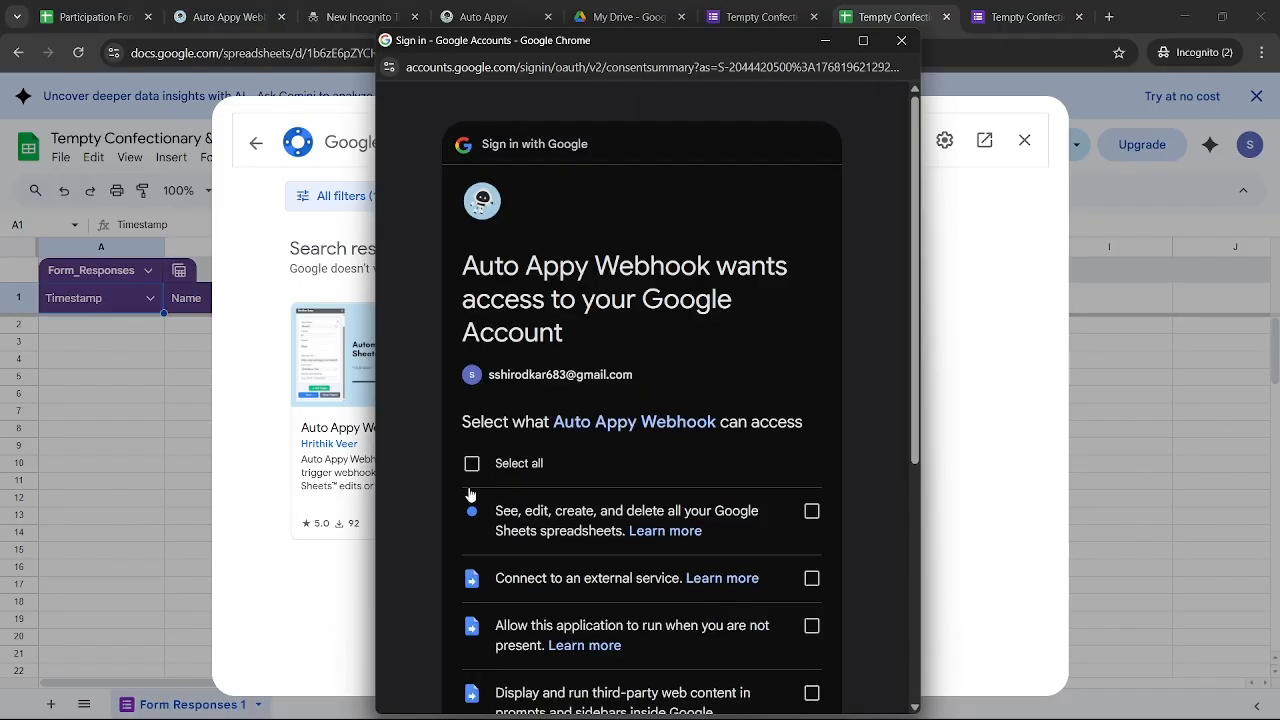
{"action": "left_click", "coordinate": [471, 465]}
{"action": "scroll", "coordinate": [586, 529], "scroll_direction": "down", "scroll_amount": 4}
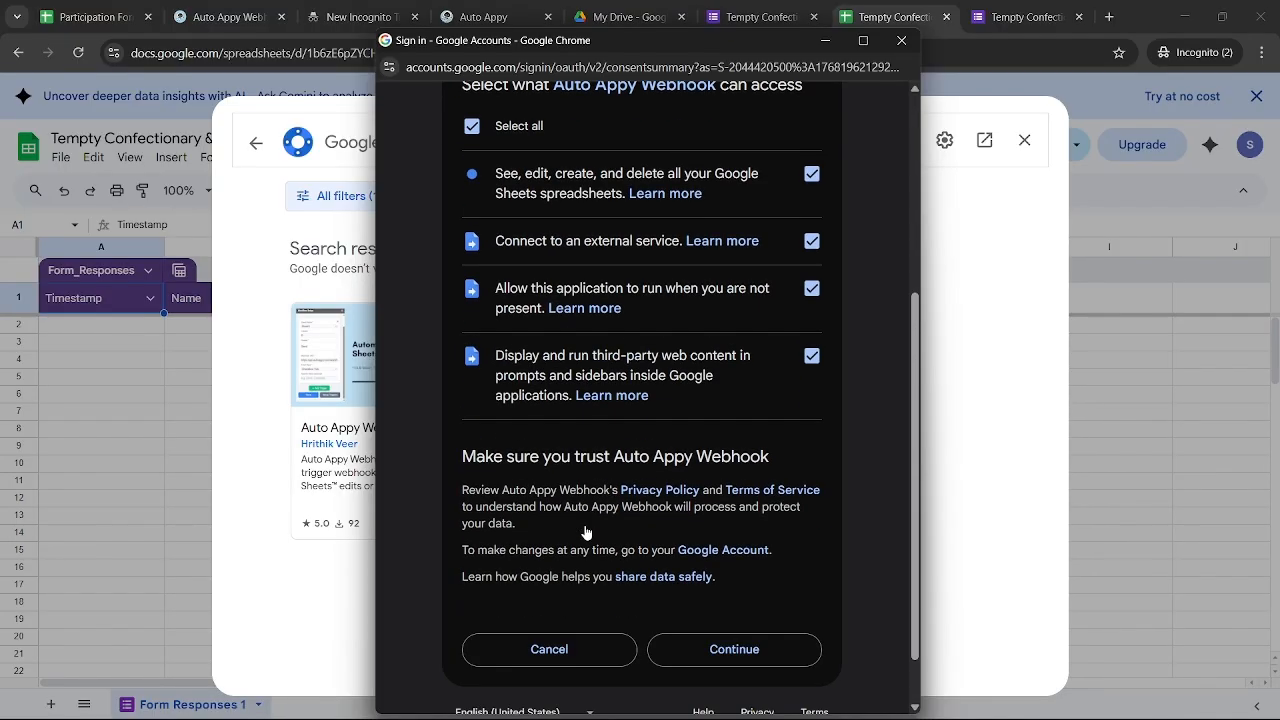
{"action": "left_click", "coordinate": [733, 580]}
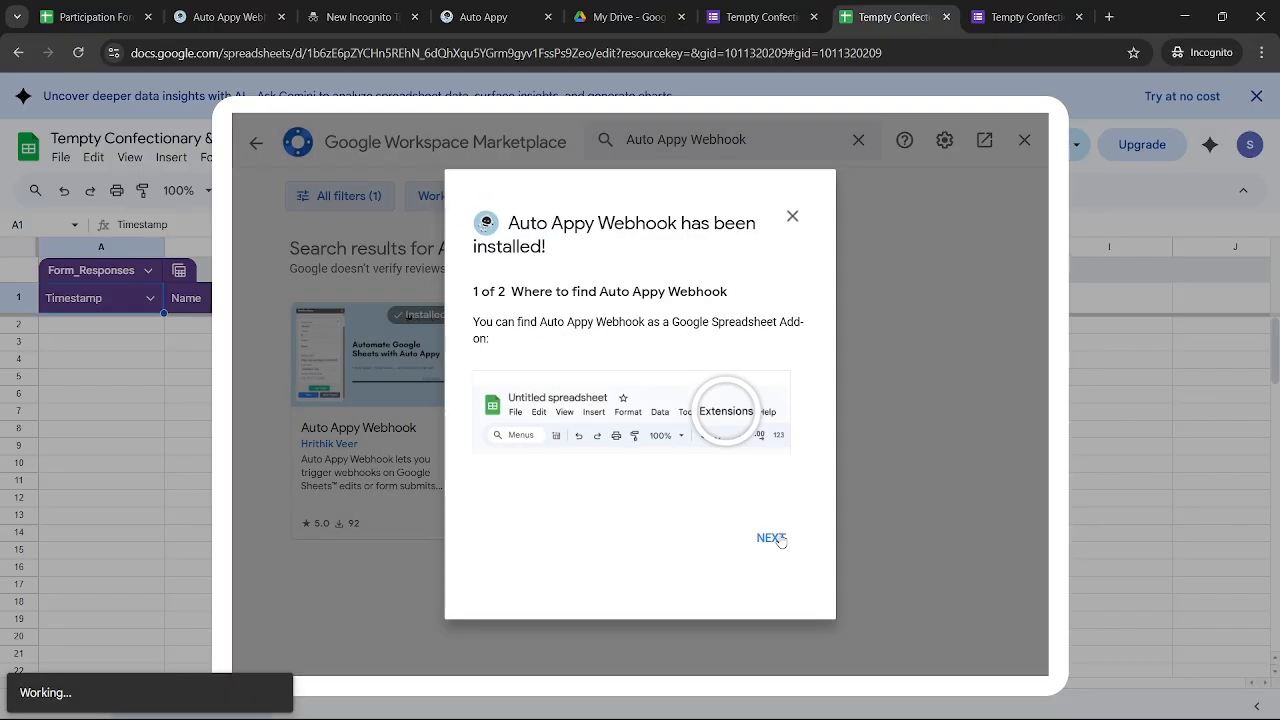
Advance past the install tip and review the add-on's additional setup guide.
{"action": "left_click", "coordinate": [776, 538]}
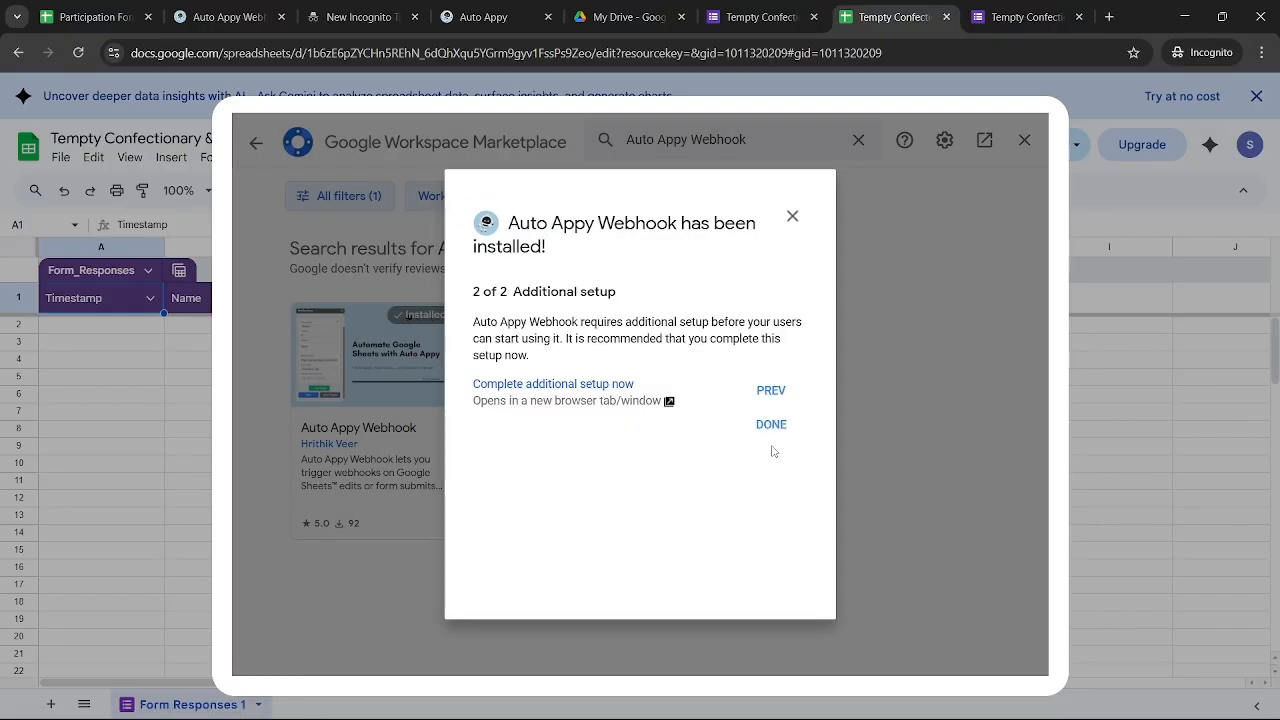
{"action": "left_click", "coordinate": [567, 386]}
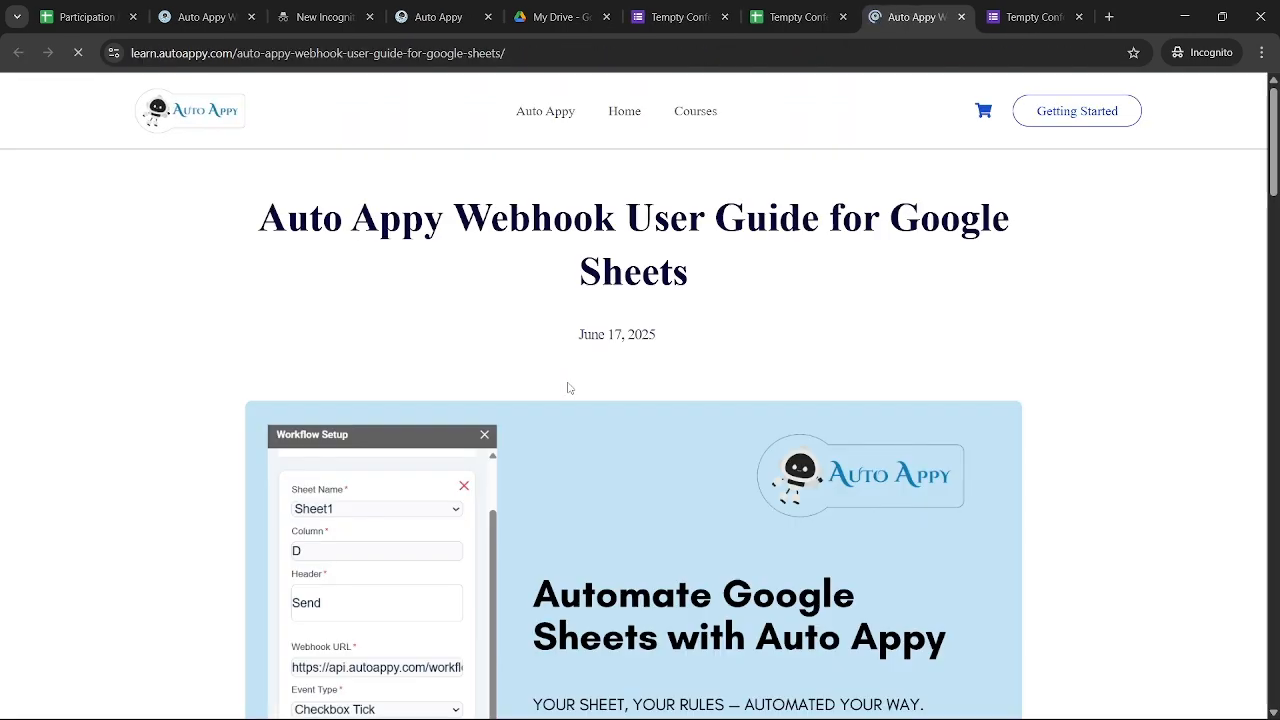
{"action": "scroll", "coordinate": [710, 452], "scroll_direction": "down", "scroll_amount": 1}
{"action": "scroll", "coordinate": [710, 452], "scroll_direction": "down", "scroll_amount": 20}
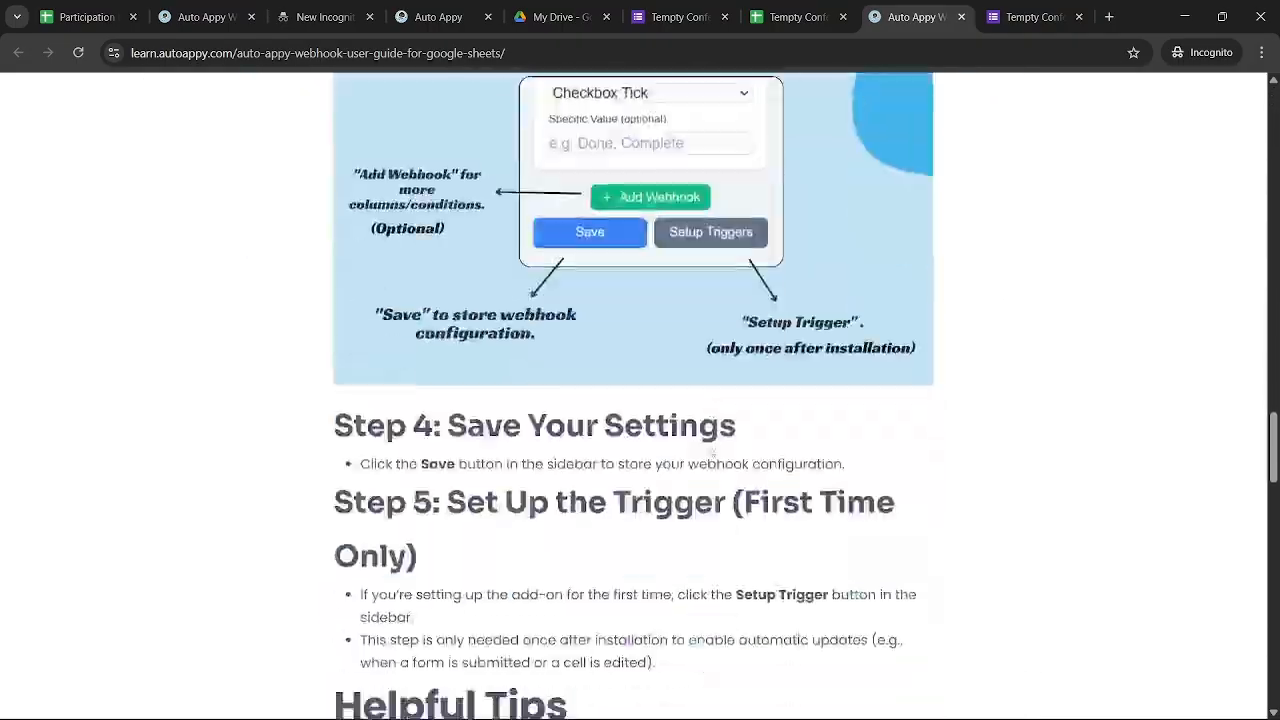
{"action": "scroll", "coordinate": [710, 452], "scroll_direction": "up", "scroll_amount": 5}
{"action": "scroll", "coordinate": [710, 452], "scroll_direction": "up", "scroll_amount": 20}
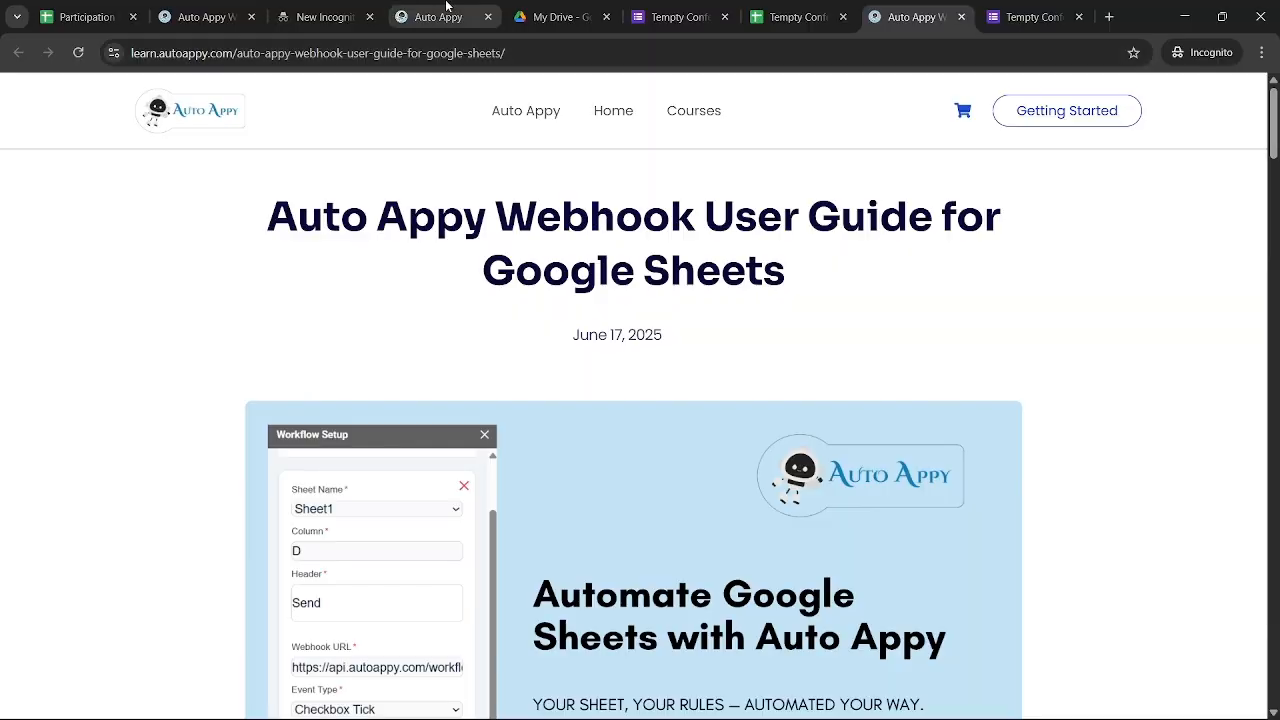
Dismiss the installation confirmation with DONE and close the Marketplace.
{"action": "left_click", "coordinate": [446, 8]}
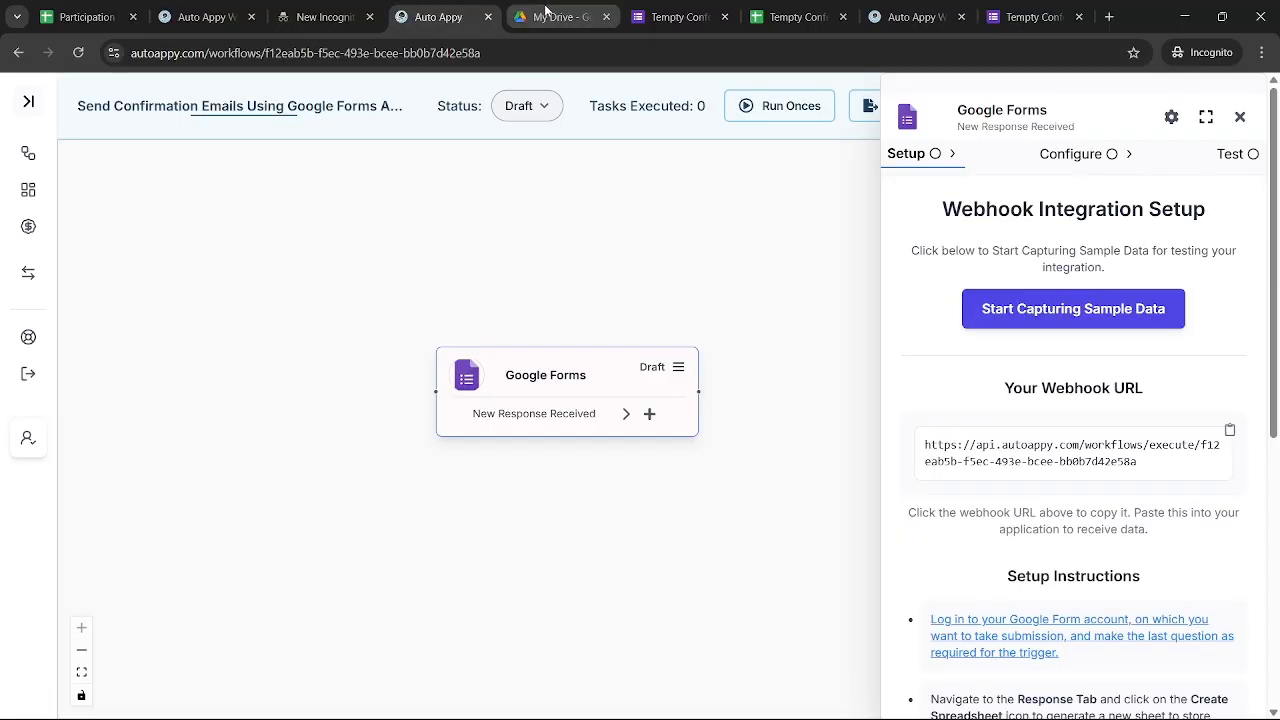
{"action": "left_click", "coordinate": [790, 17]}
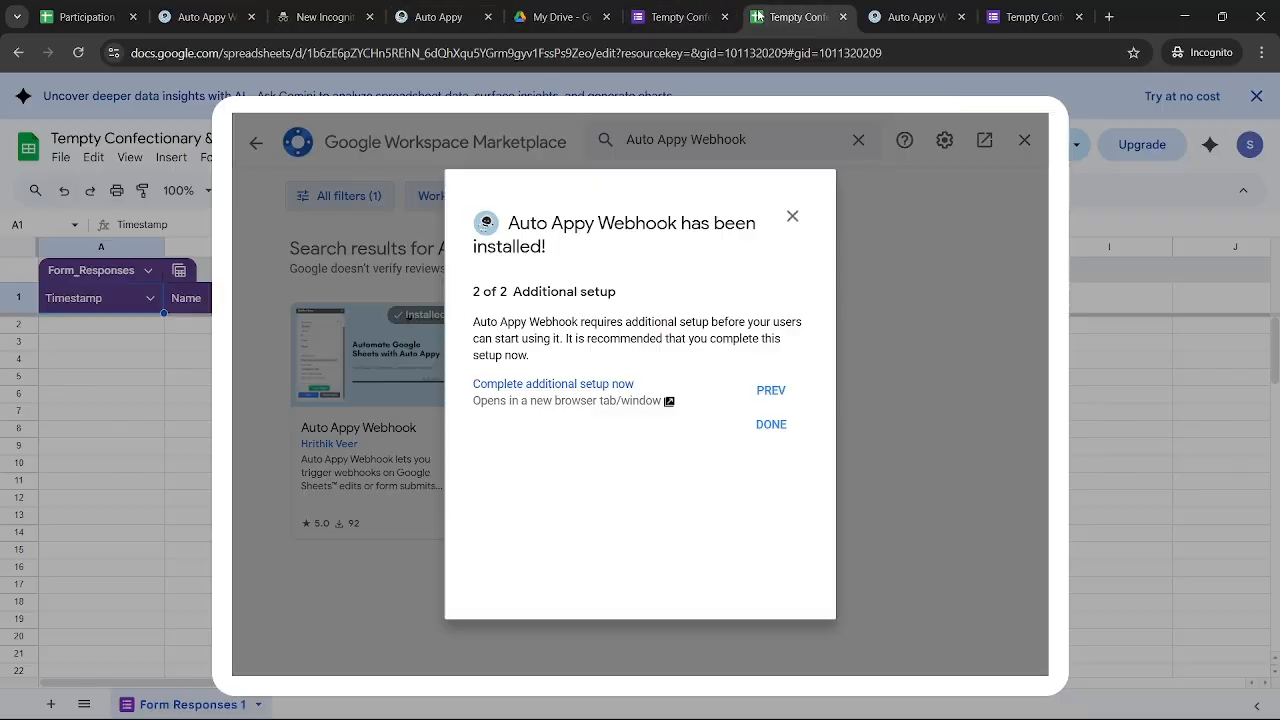
{"action": "left_click", "coordinate": [766, 423]}
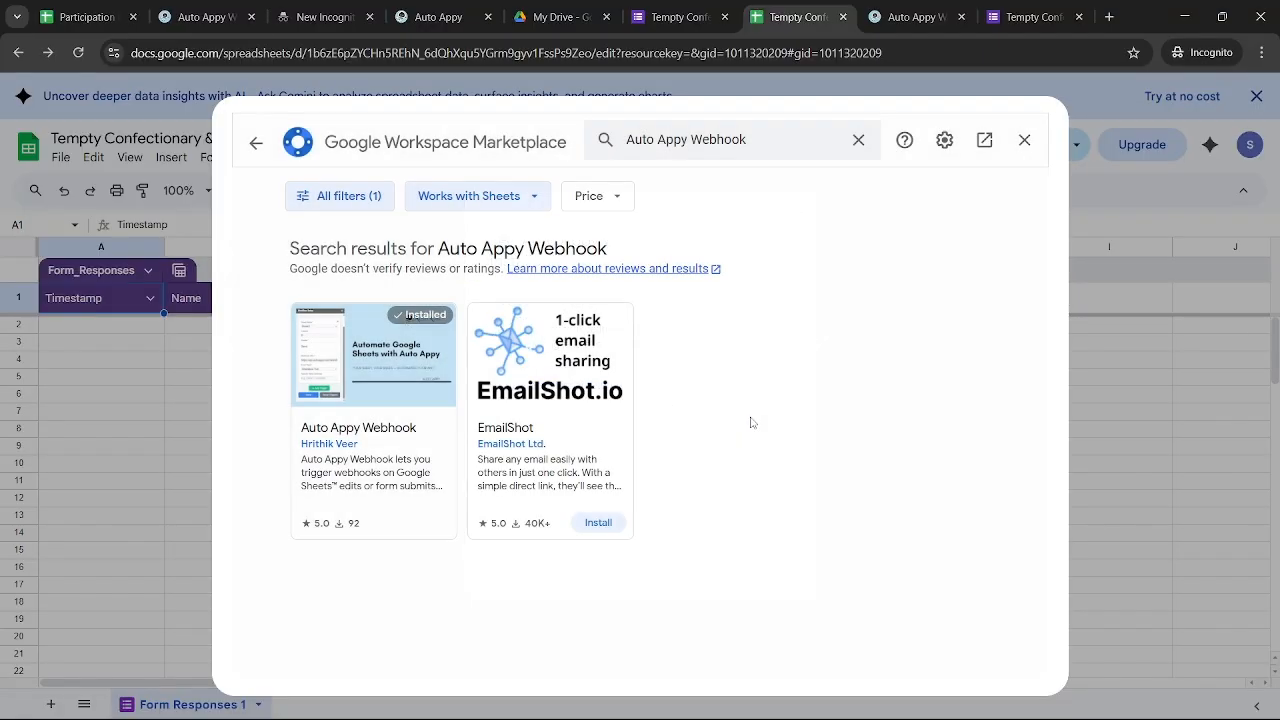
{"action": "left_click", "coordinate": [1023, 145]}
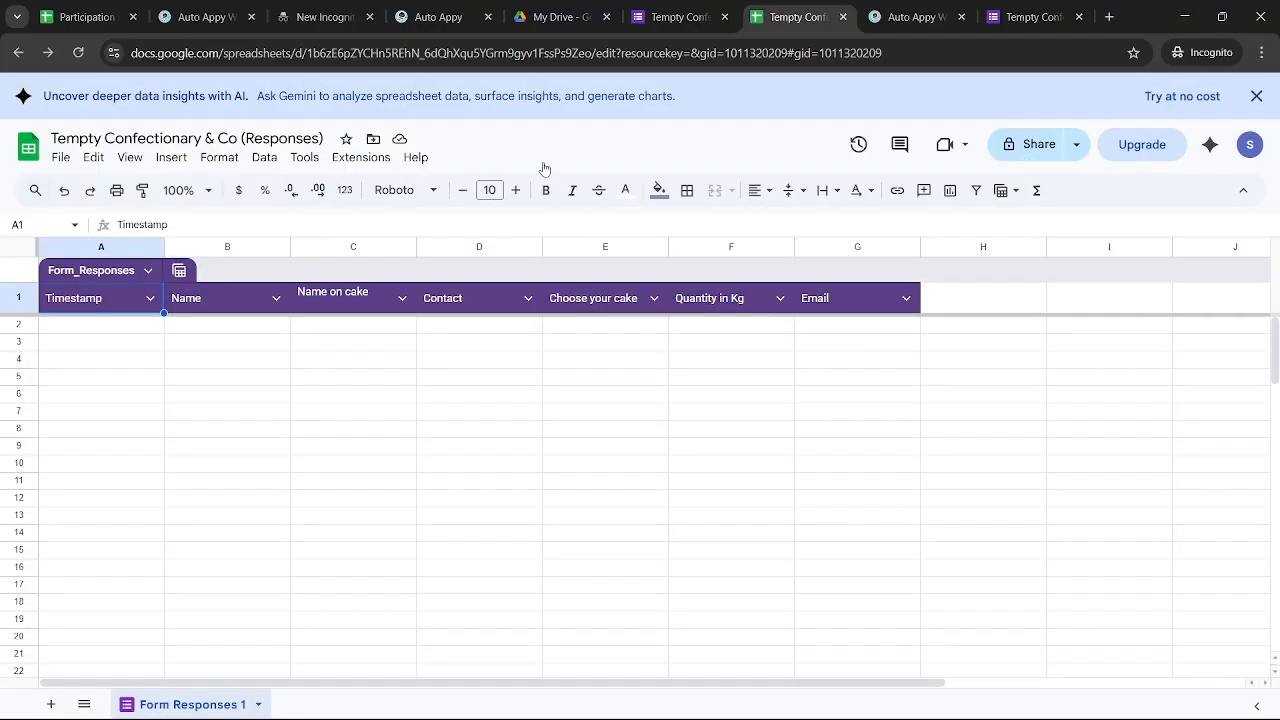
Reload the sheet and launch Extensions > Auto Appy Webhook > Setup Workflow.
{"action": "left_click", "coordinate": [77, 53]}
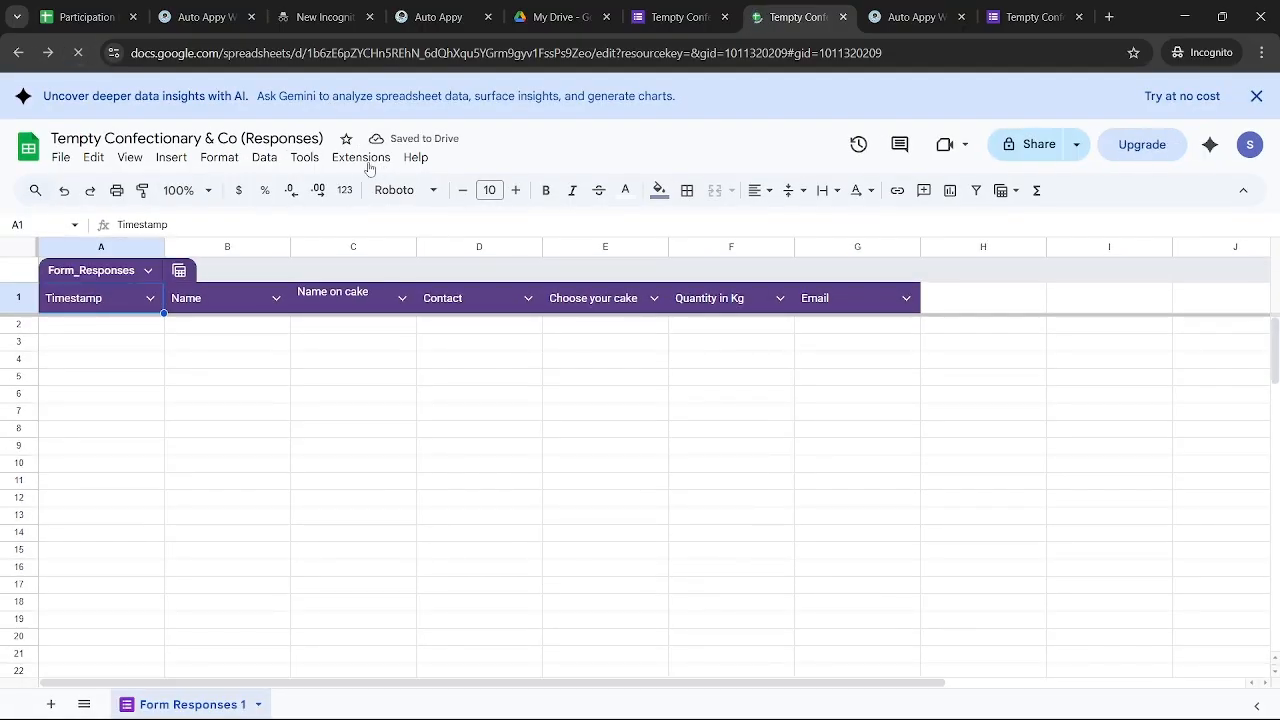
{"action": "left_click", "coordinate": [361, 158]}
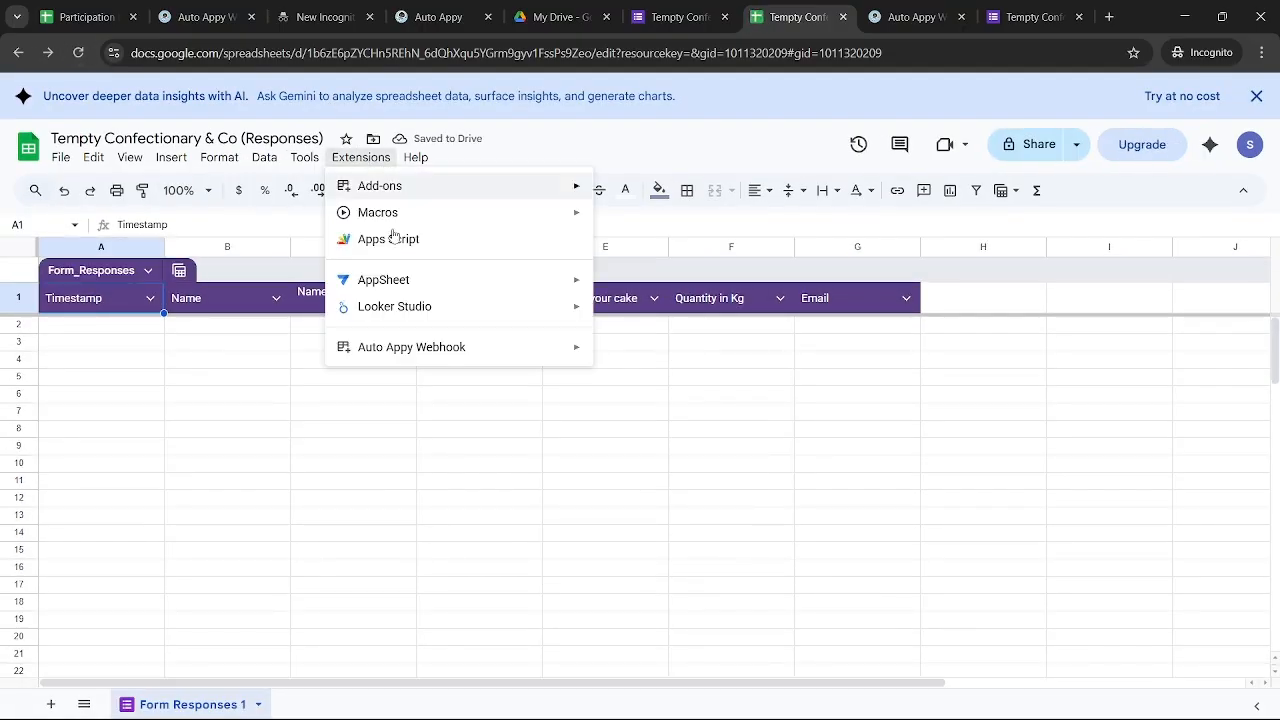
{"action": "mouse_move", "coordinate": [477, 360]}
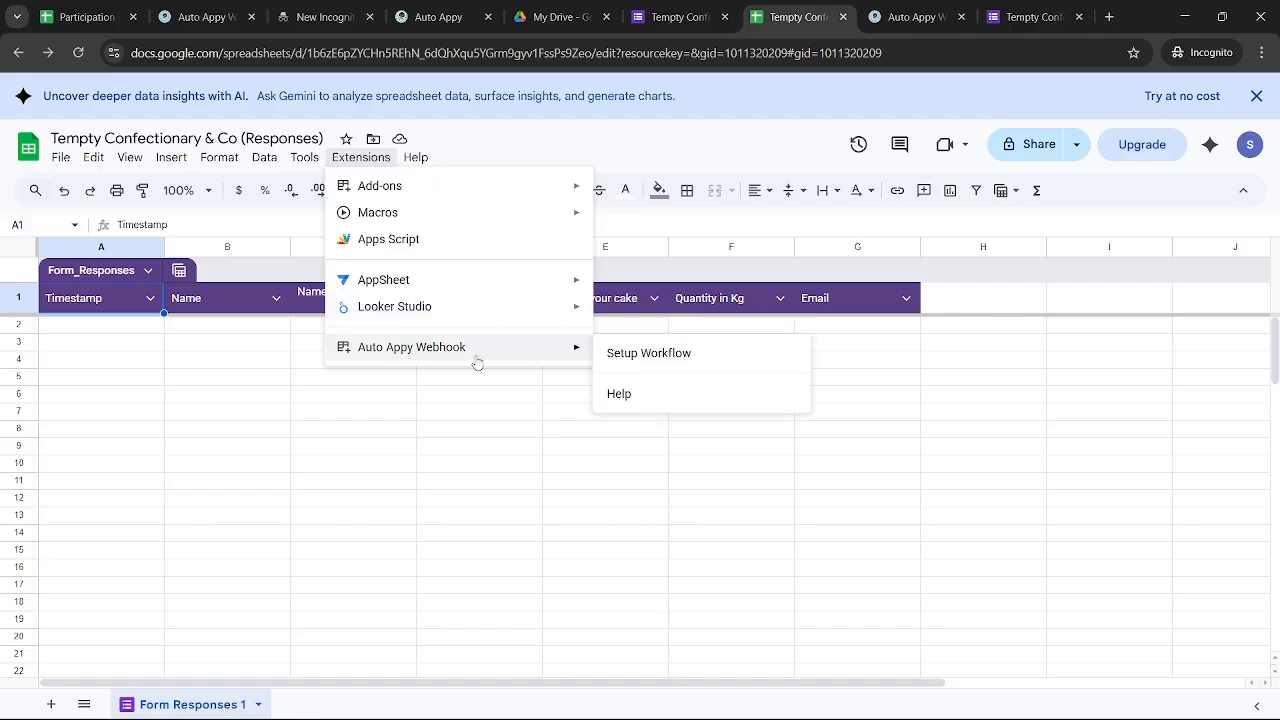
{"action": "left_click", "coordinate": [604, 358]}
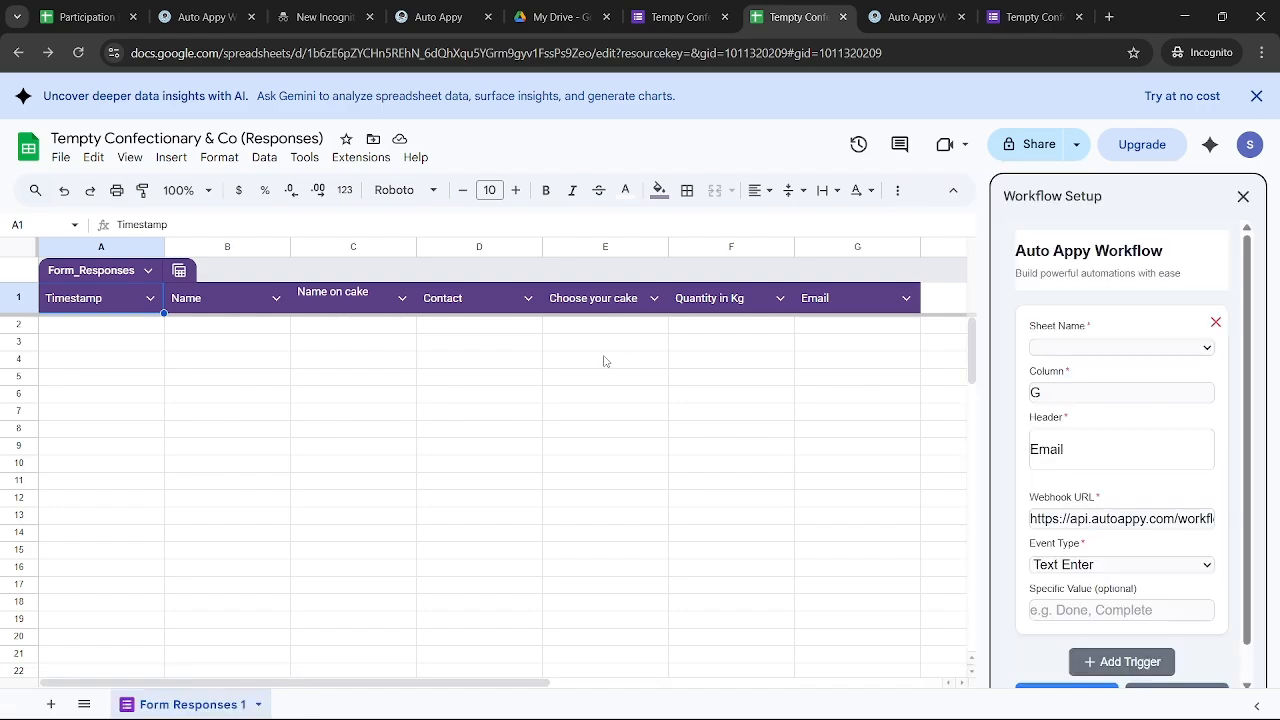
Delete the existing trigger card and add a blank new trigger.
{"action": "left_click", "coordinate": [1216, 324]}
{"action": "left_click", "coordinate": [1133, 317]}
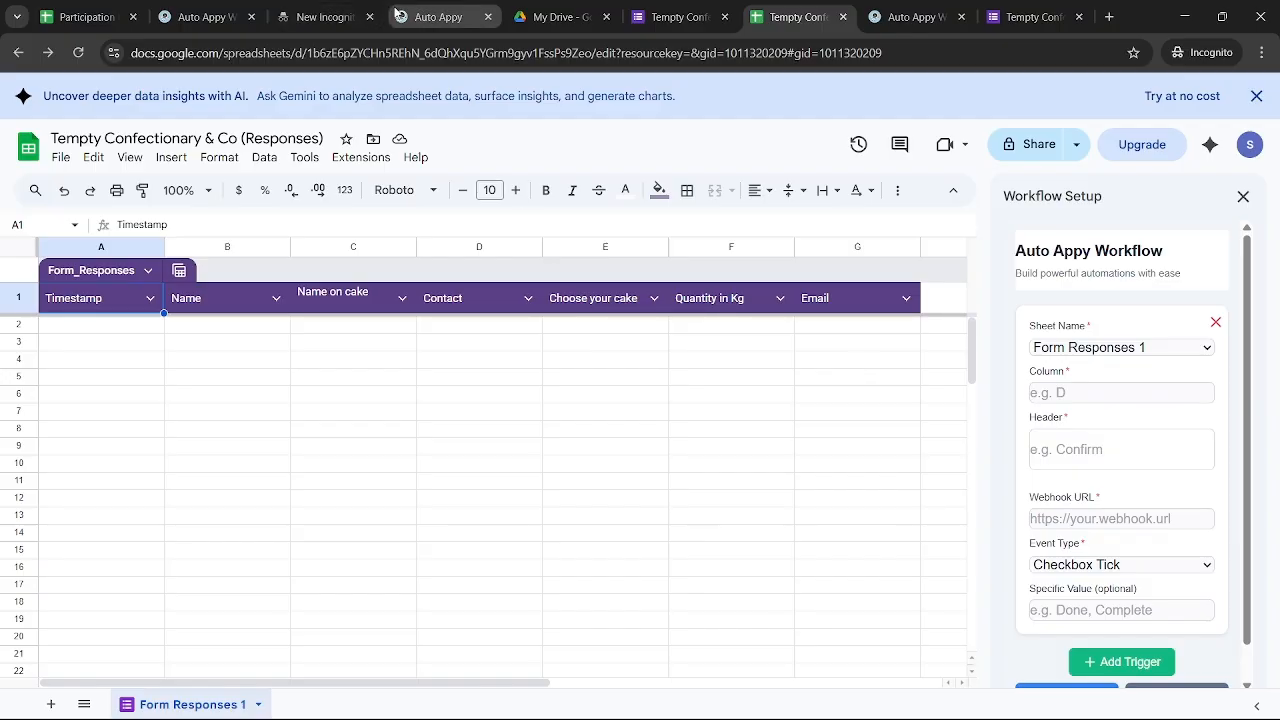
{"action": "left_click", "coordinate": [431, 14]}
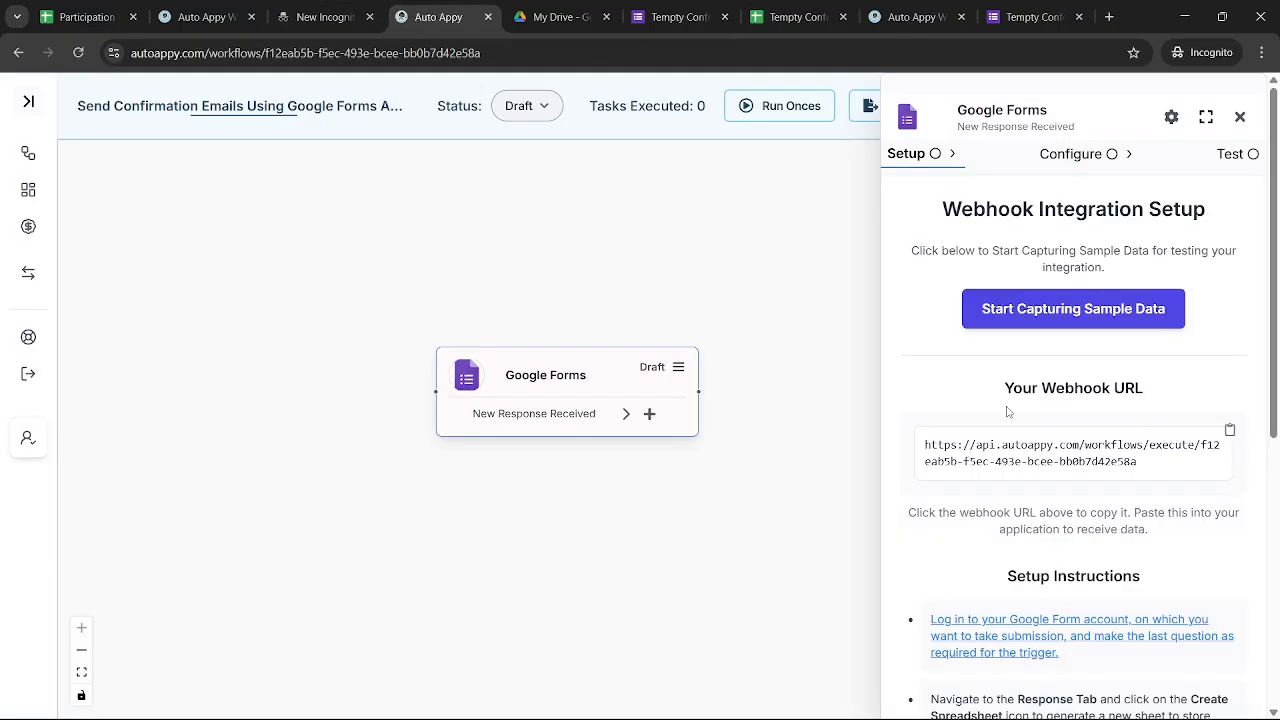
Set the trigger to column G, header Email, and paste the copied Auto Appy webhook URL.
{"action": "left_click", "coordinate": [1052, 462]}
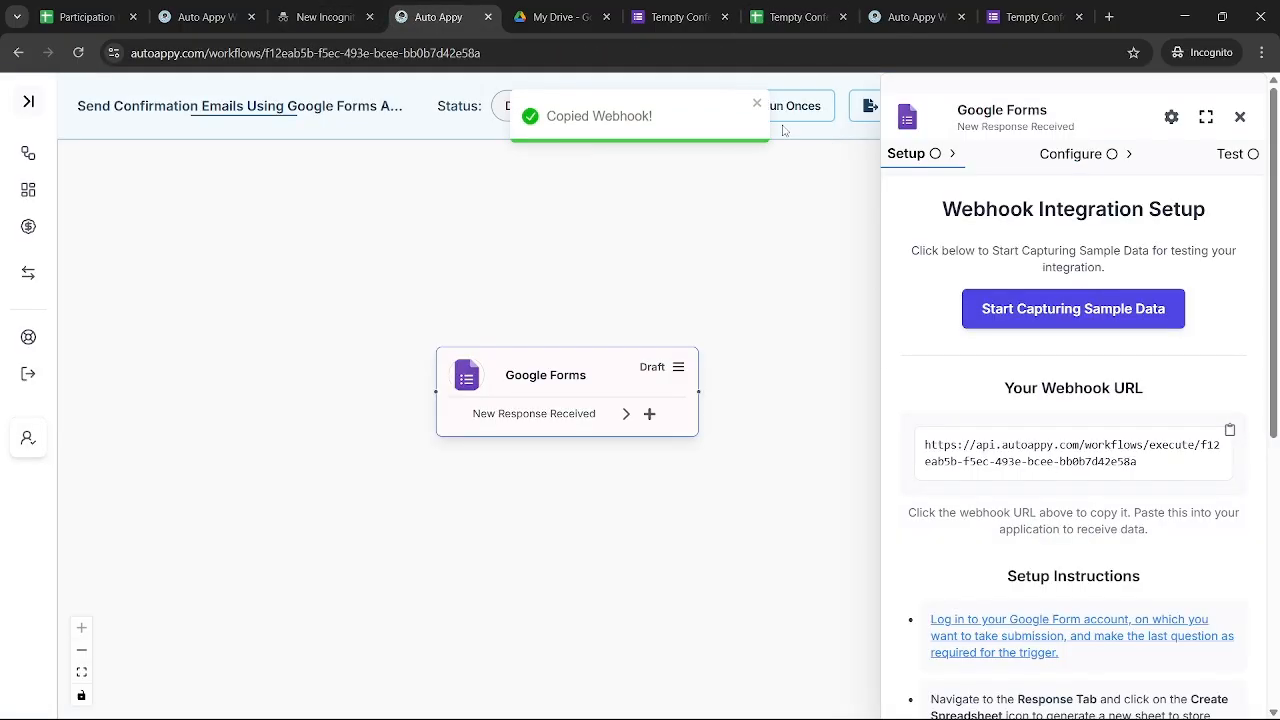
{"action": "left_click", "coordinate": [905, 16]}
{"action": "left_click", "coordinate": [787, 16]}
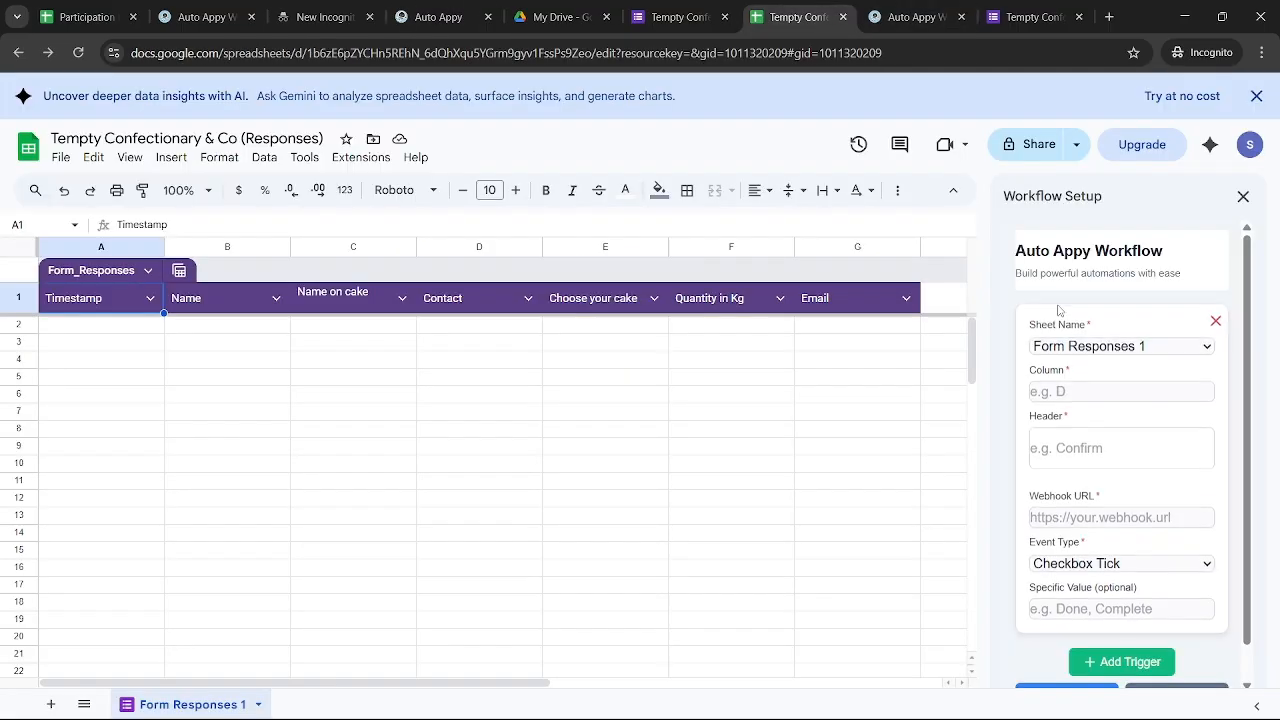
{"action": "left_click", "coordinate": [1066, 391]}
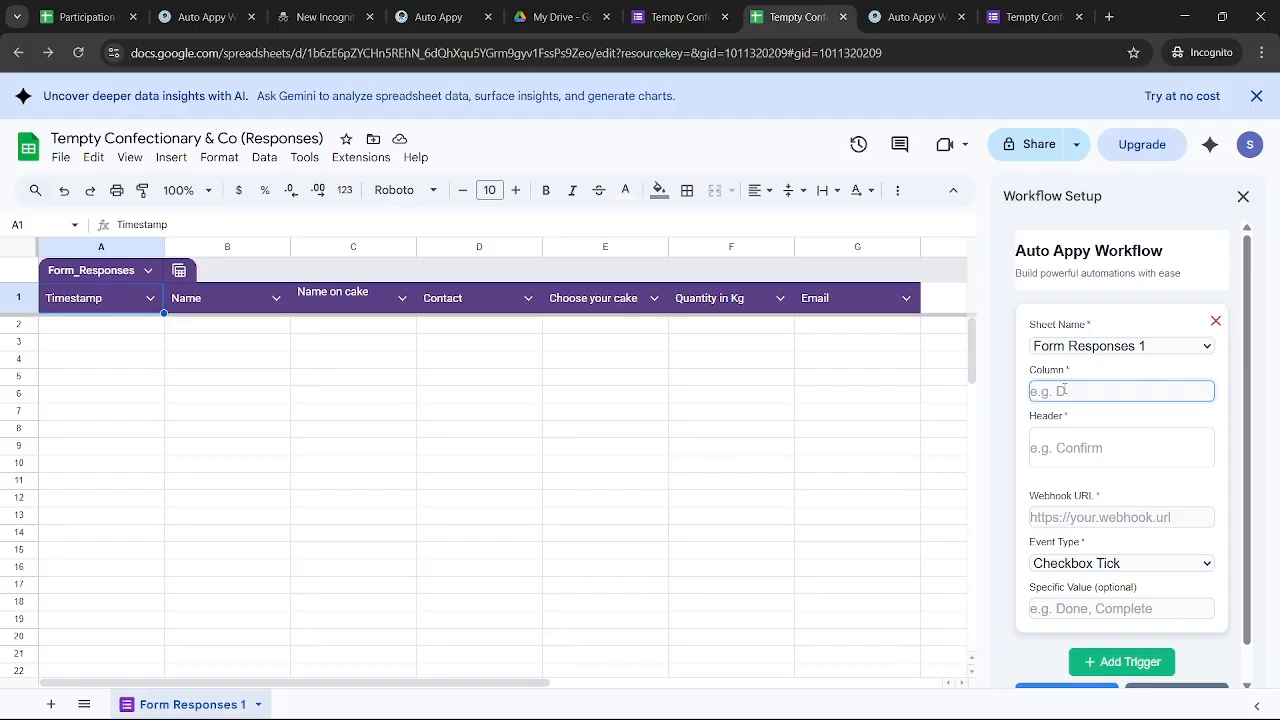
{"action": "type", "text": "G"}
{"action": "left_click", "coordinate": [1070, 441]}
{"action": "type", "text": "E"}
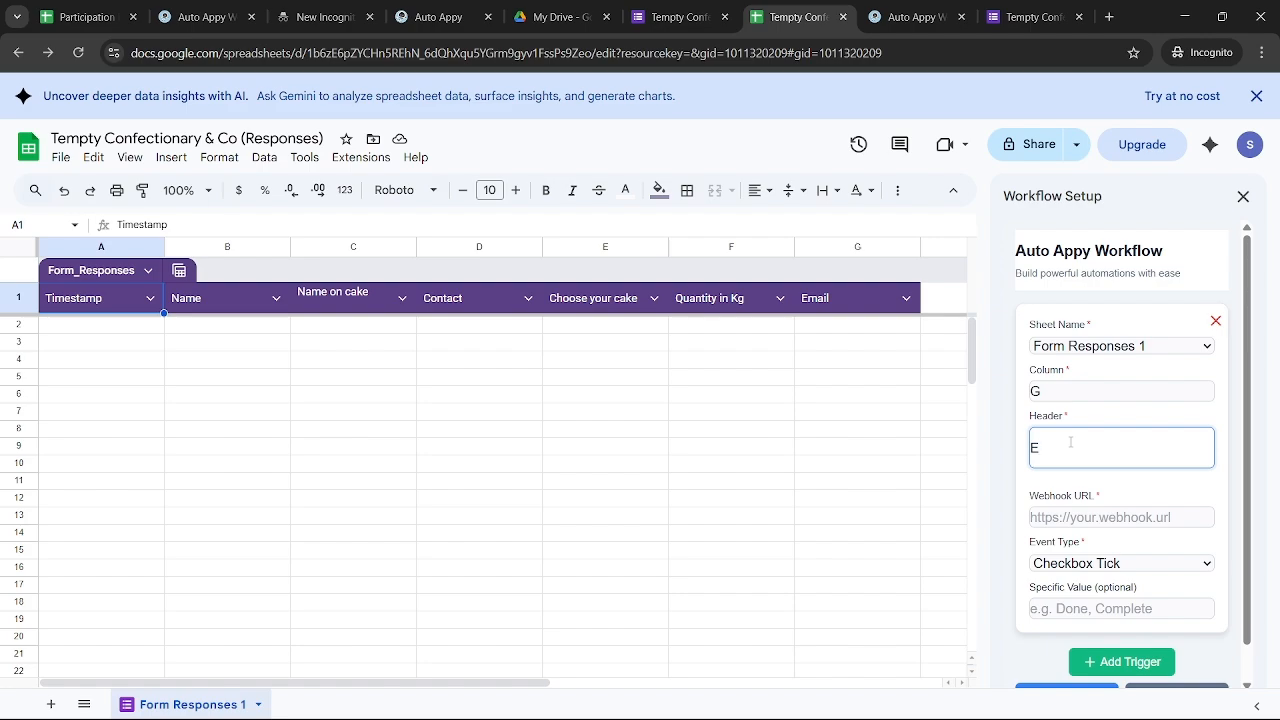
{"action": "type", "text": "mail"}
{"action": "left_click", "coordinate": [1109, 516]}
{"action": "key", "text": "ctrl+v"}
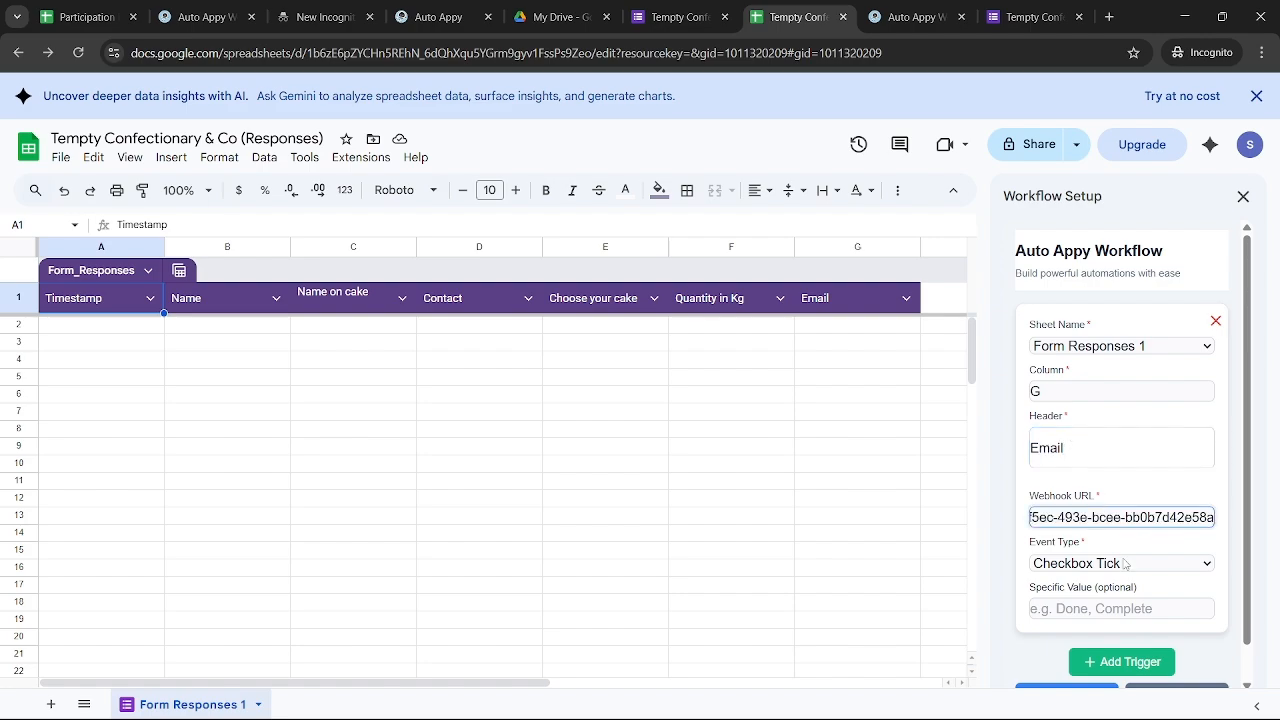
Choose the Text Enter event, save and set up triggers, then start capturing sample data in Auto Appy.
{"action": "left_click", "coordinate": [1124, 563]}
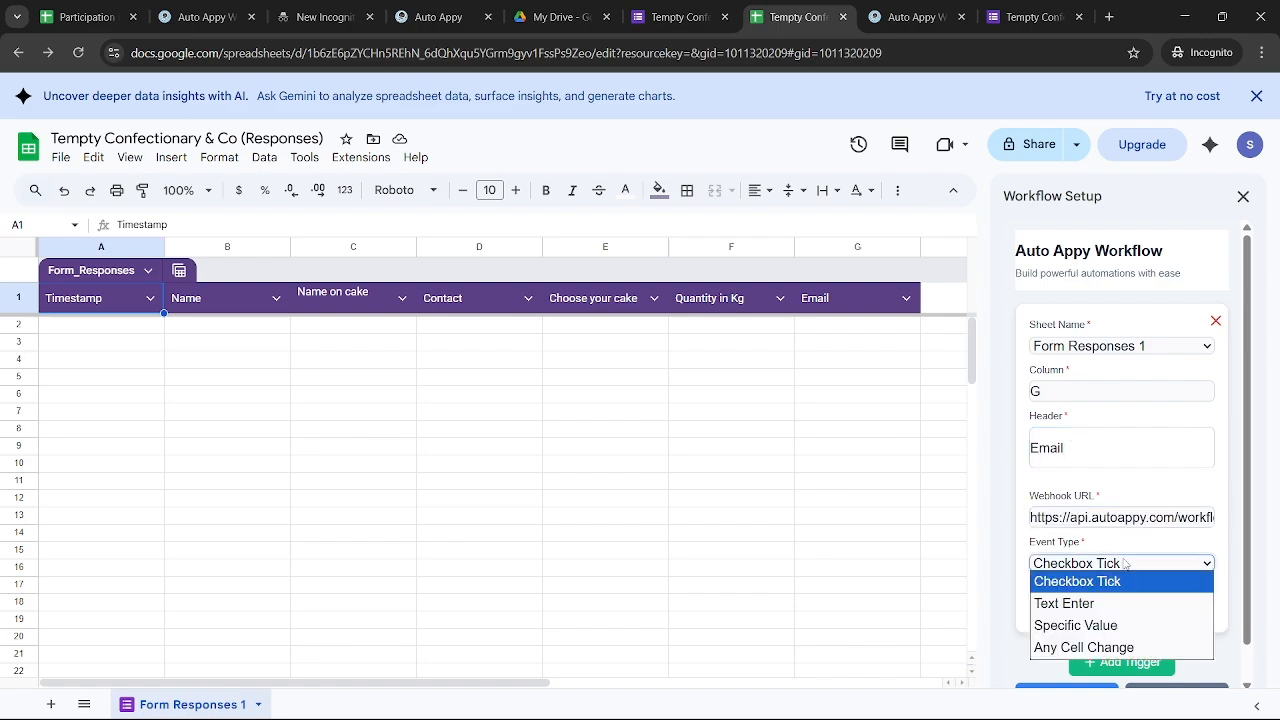
{"action": "left_click", "coordinate": [1086, 603]}
{"action": "scroll", "coordinate": [1072, 628], "scroll_direction": "down", "scroll_amount": 1}
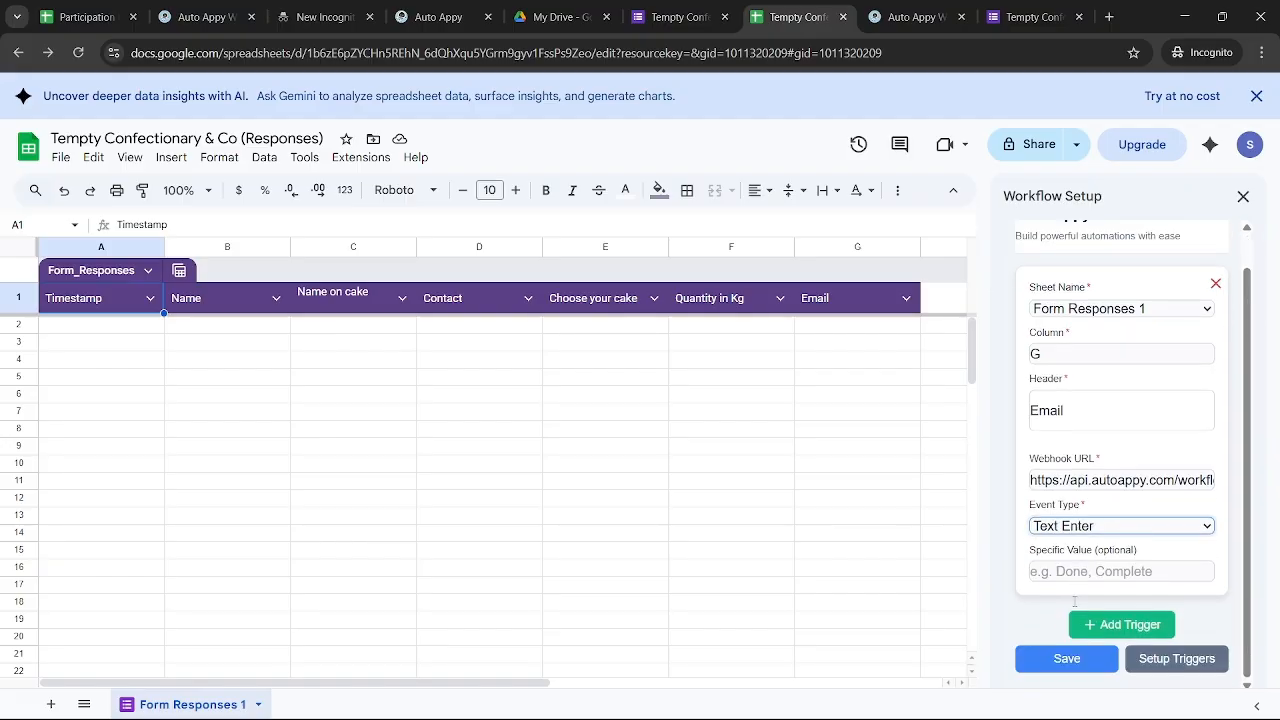
{"action": "left_click", "coordinate": [1060, 662]}
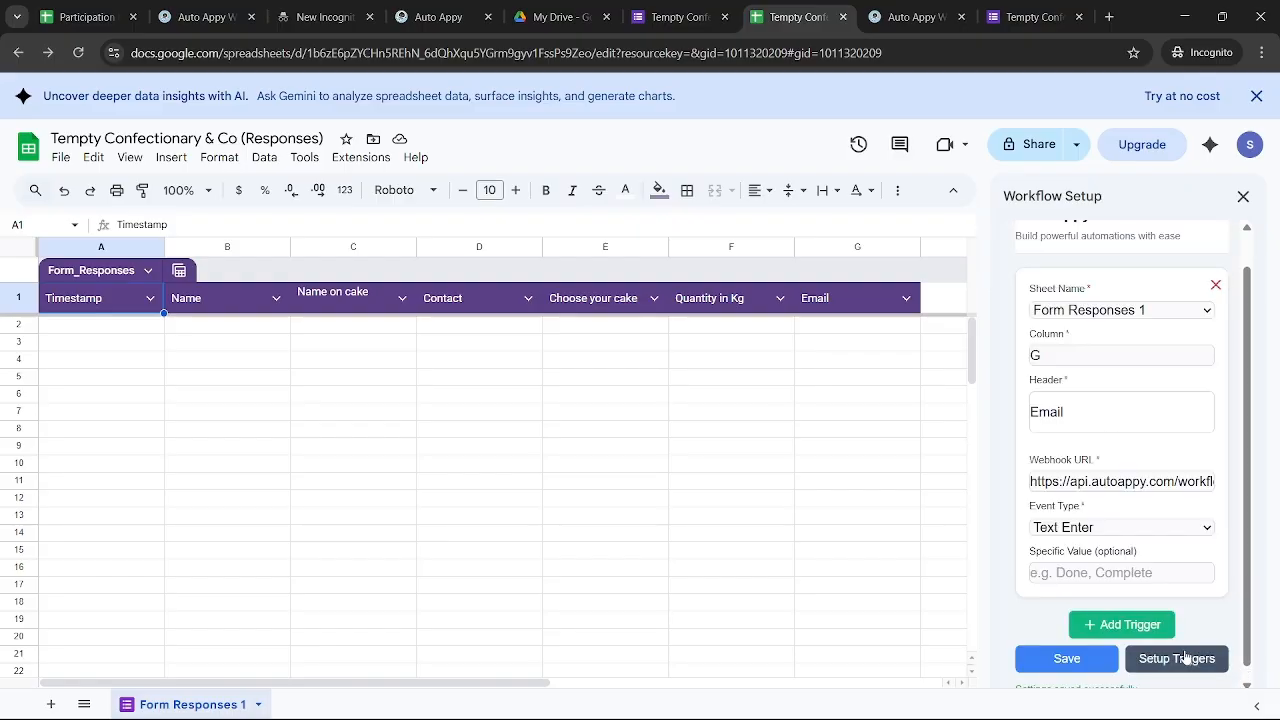
{"action": "left_click", "coordinate": [1176, 658]}
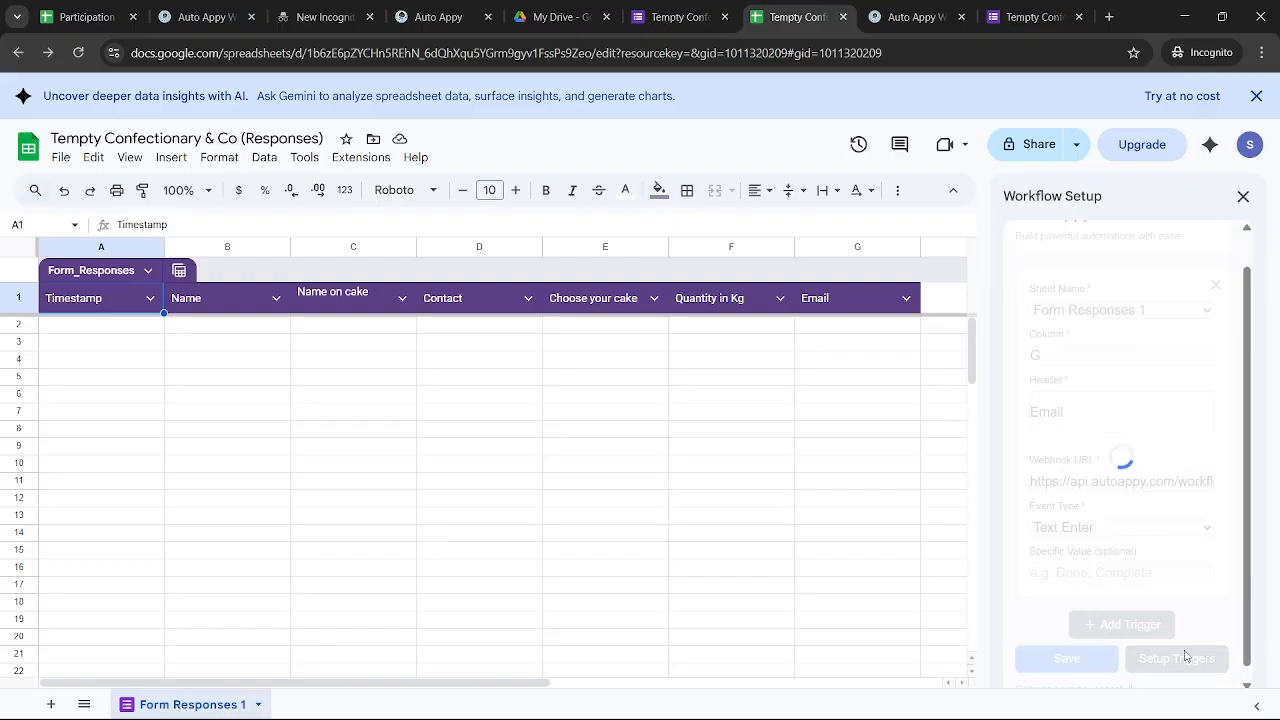
{"action": "left_click", "coordinate": [425, 18]}
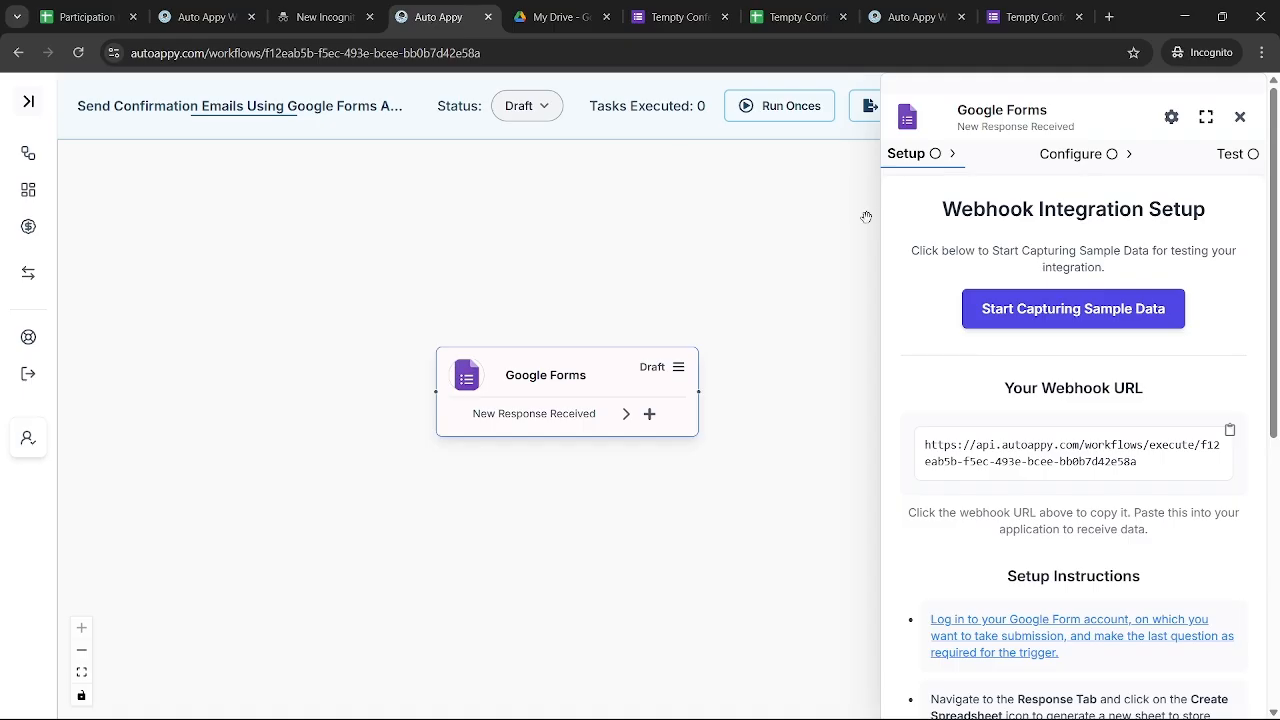
{"action": "left_click", "coordinate": [1048, 300]}
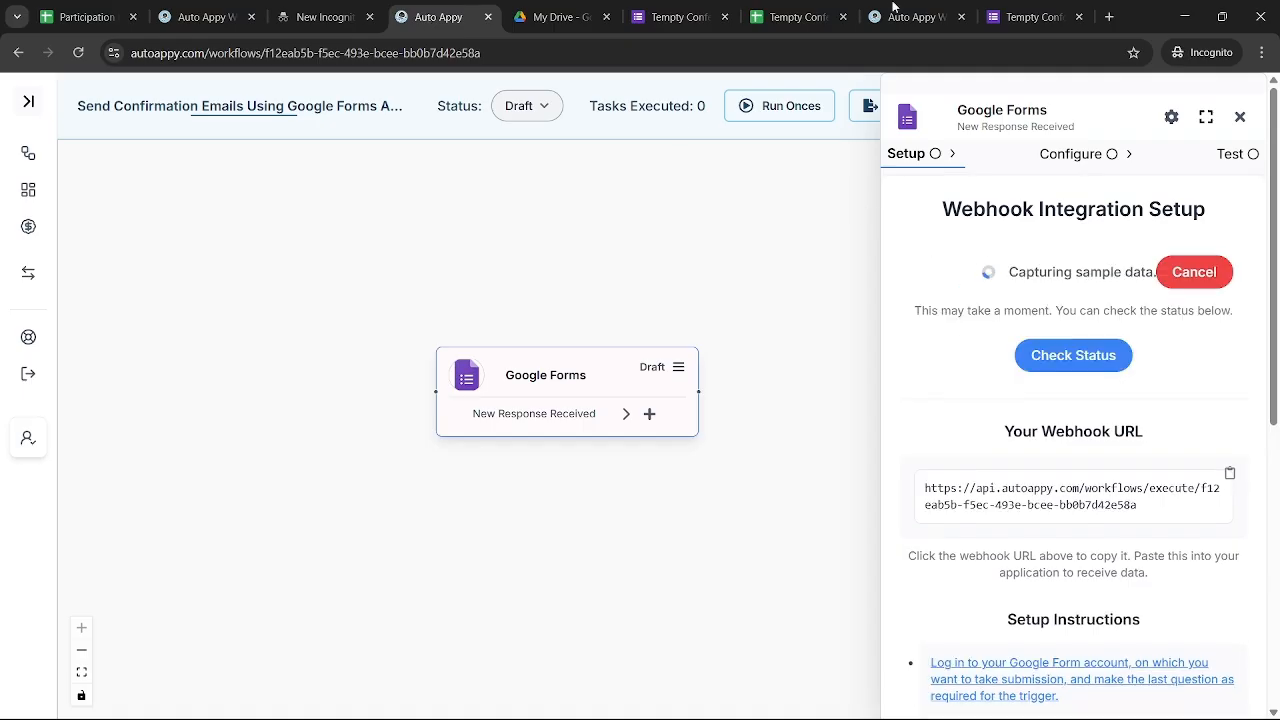
Copy the form's responder link and load it in the submitted-form tab to get a blank form.
{"action": "left_click", "coordinate": [1024, 12]}
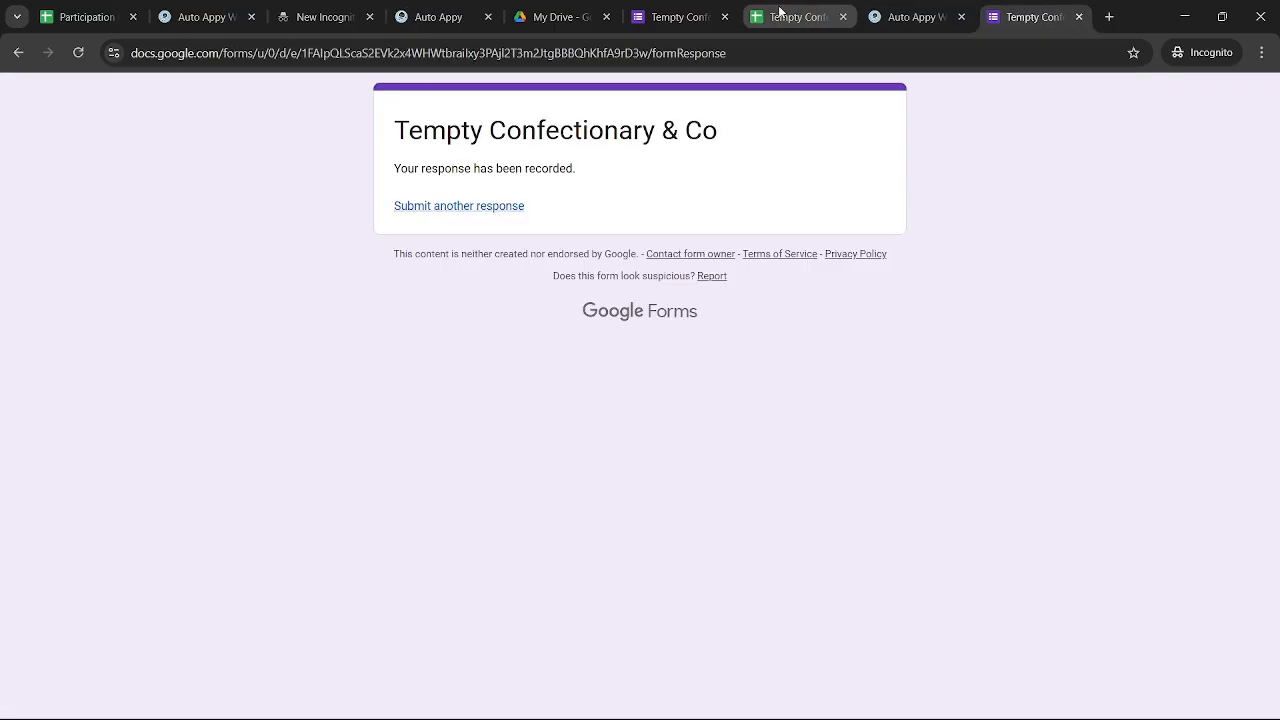
{"action": "left_click", "coordinate": [680, 17]}
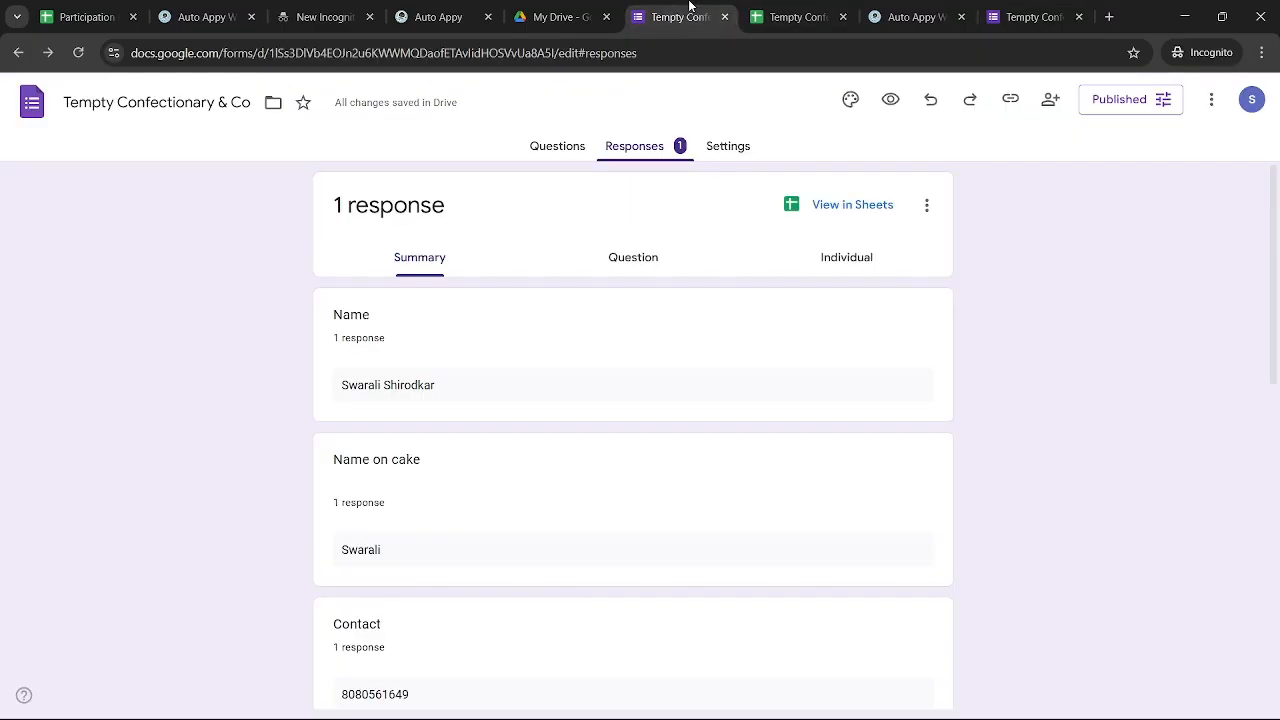
{"action": "left_click", "coordinate": [1010, 99]}
{"action": "left_click", "coordinate": [1234, 206]}
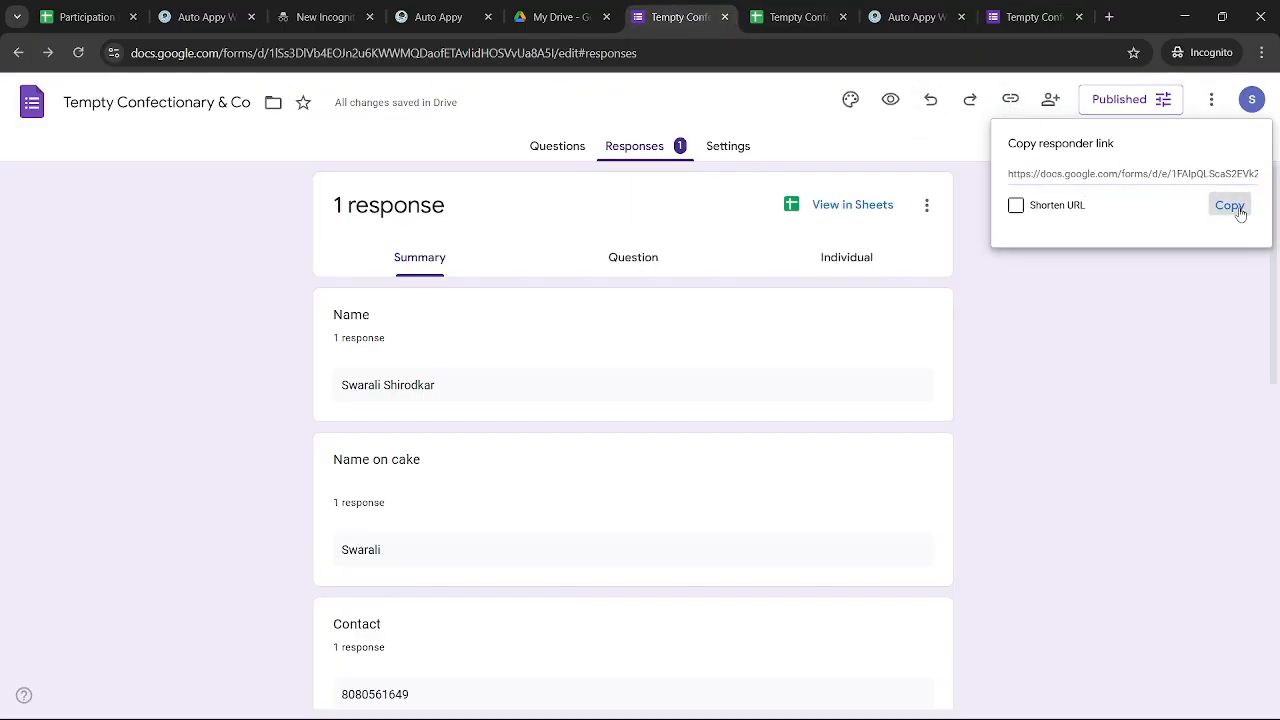
{"action": "left_click", "coordinate": [1024, 8]}
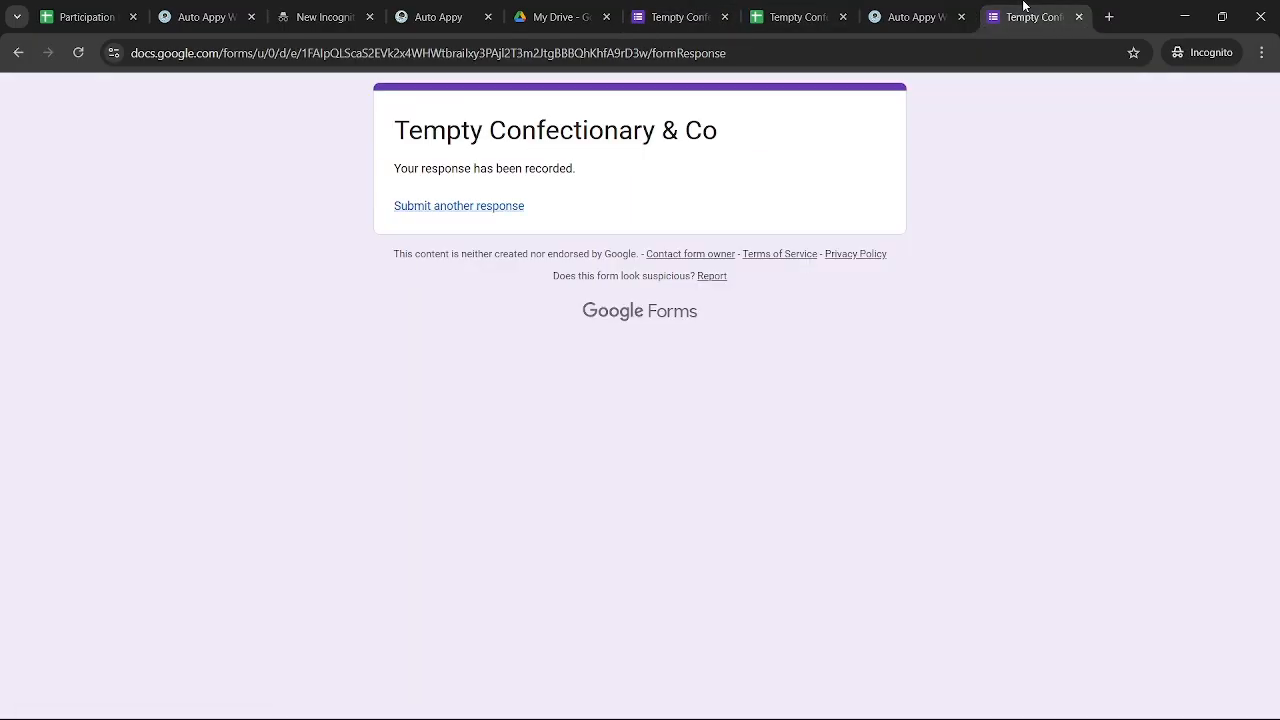
{"action": "left_click", "coordinate": [892, 45]}
{"action": "key", "text": "ctrl+v"}
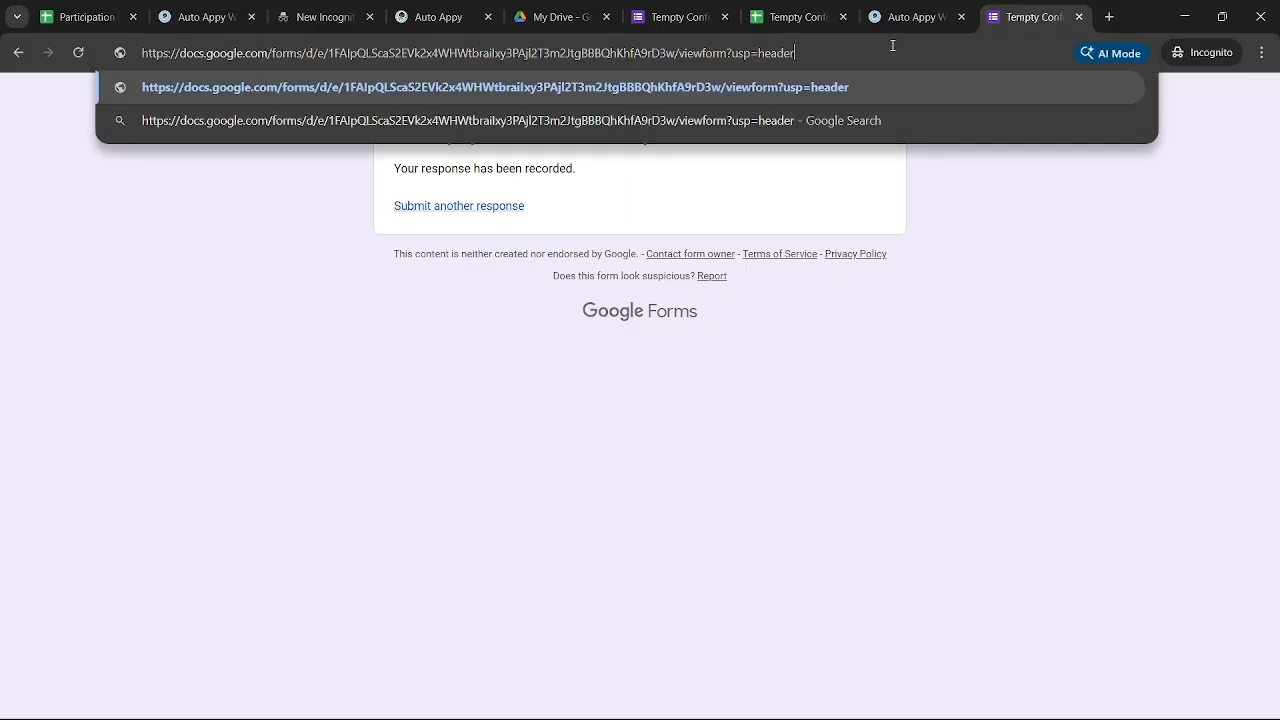
{"action": "key", "text": "Return"}
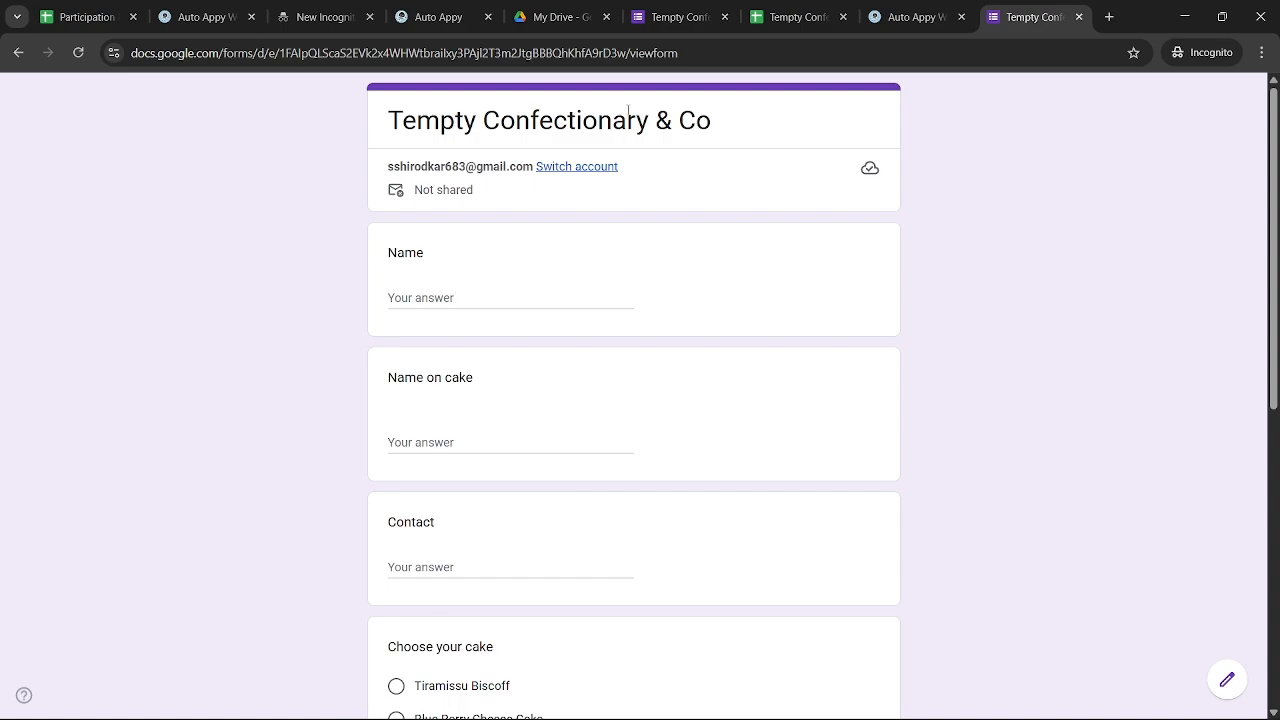
Fill in the respondent's name, the name on the cake and the contact number.
{"action": "left_click", "coordinate": [440, 17]}
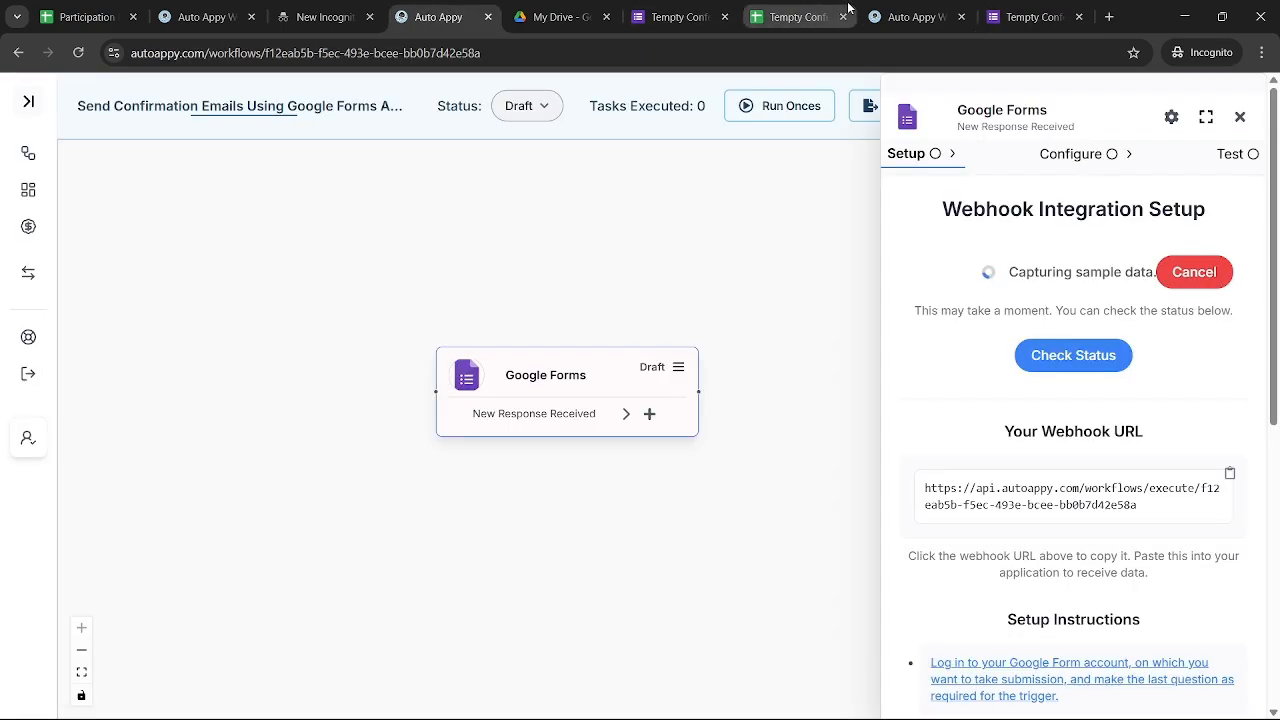
{"action": "left_click", "coordinate": [1036, 17]}
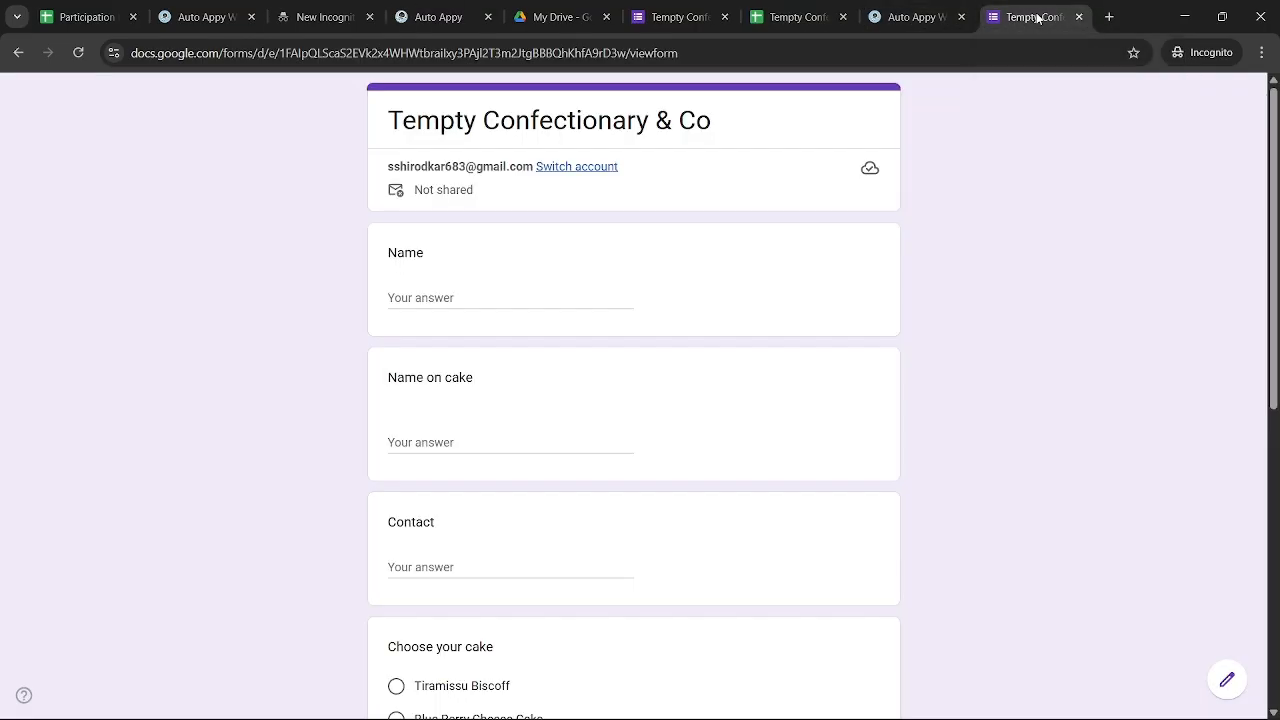
{"action": "left_click", "coordinate": [470, 297]}
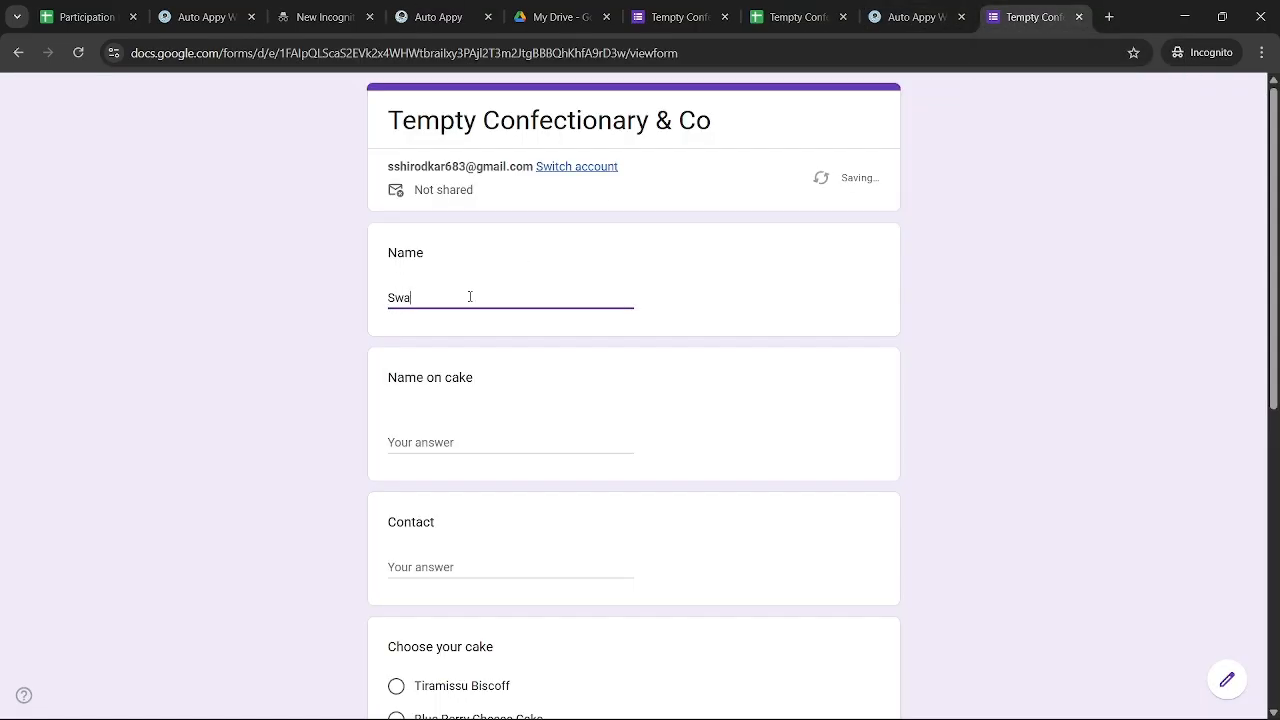
{"action": "left_click", "coordinate": [450, 441]}
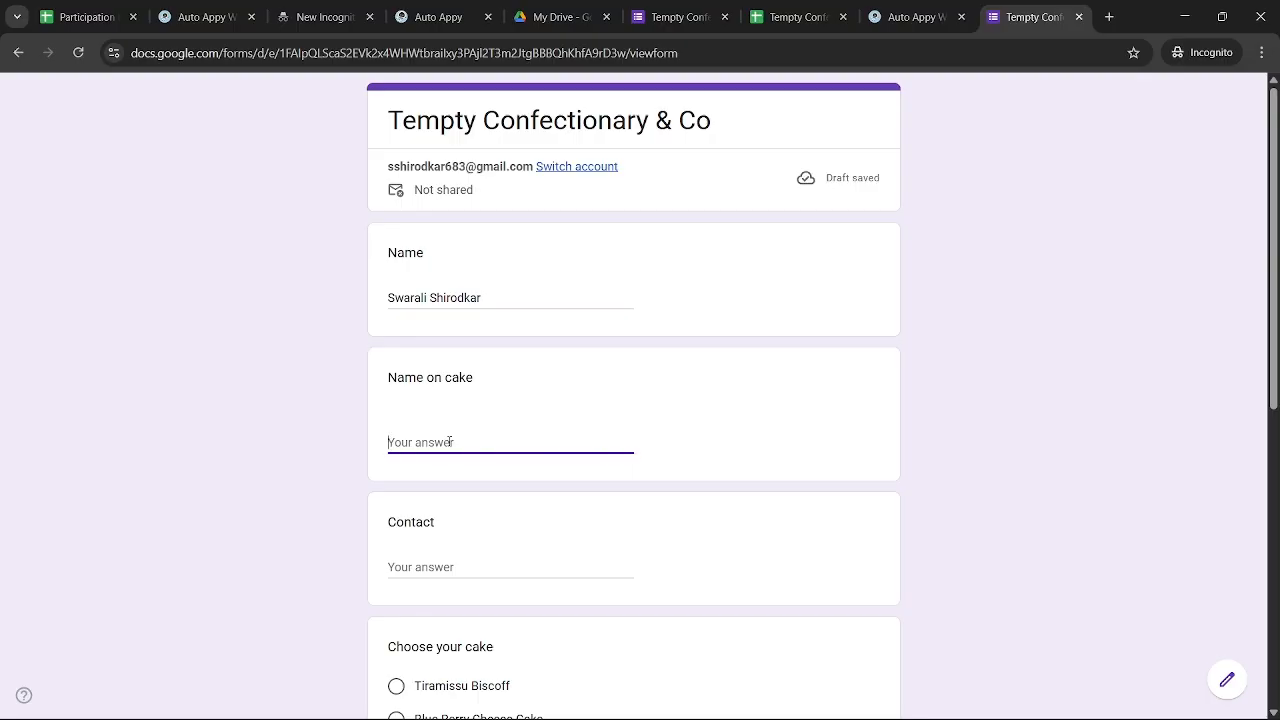
{"action": "type", "text": "Swarali"}
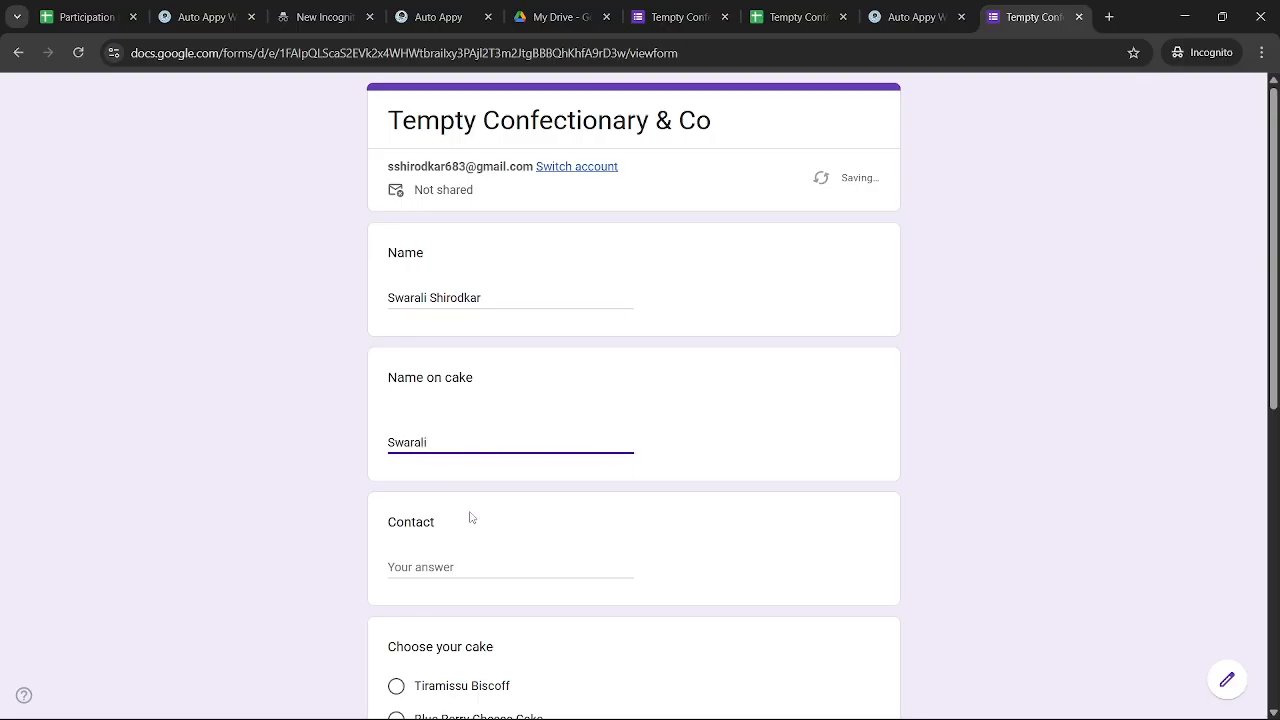
{"action": "left_click", "coordinate": [460, 567]}
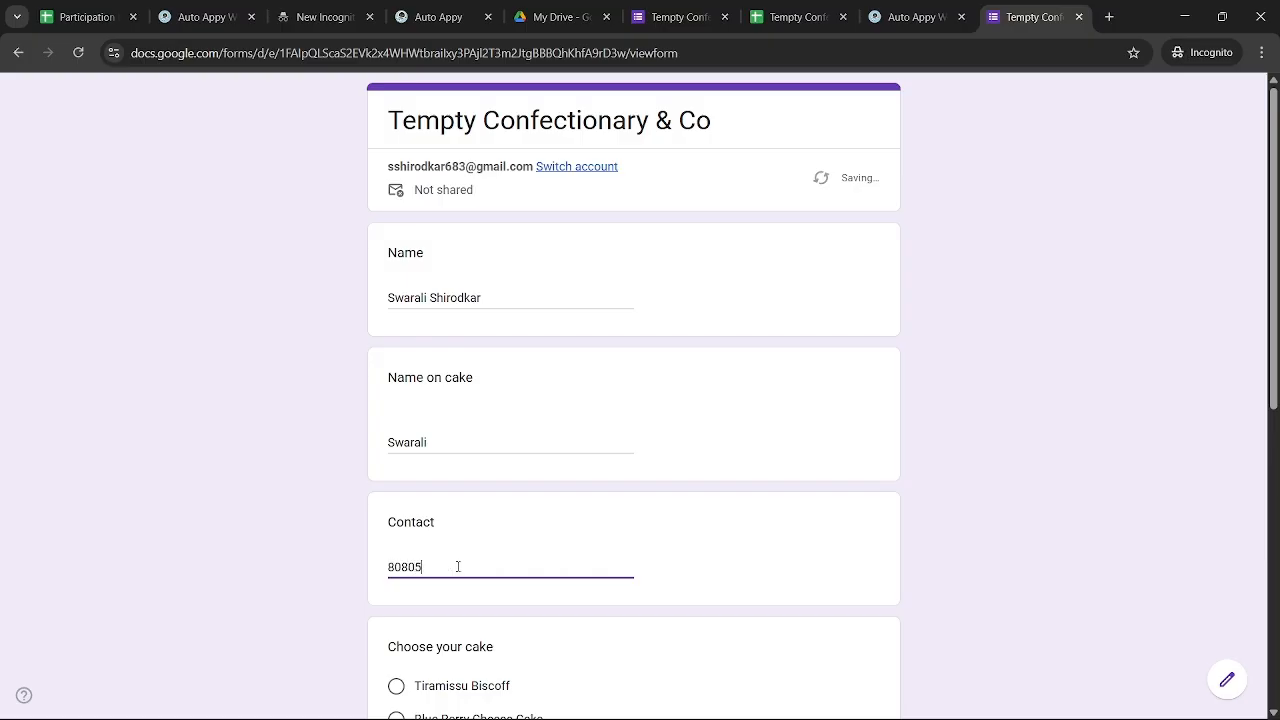
Choose Pineapple Pastry and 2 kg, enter the respondent's email, and submit the order.
{"action": "scroll", "coordinate": [459, 567], "scroll_direction": "down", "scroll_amount": 3}
{"action": "left_click", "coordinate": [424, 410]}
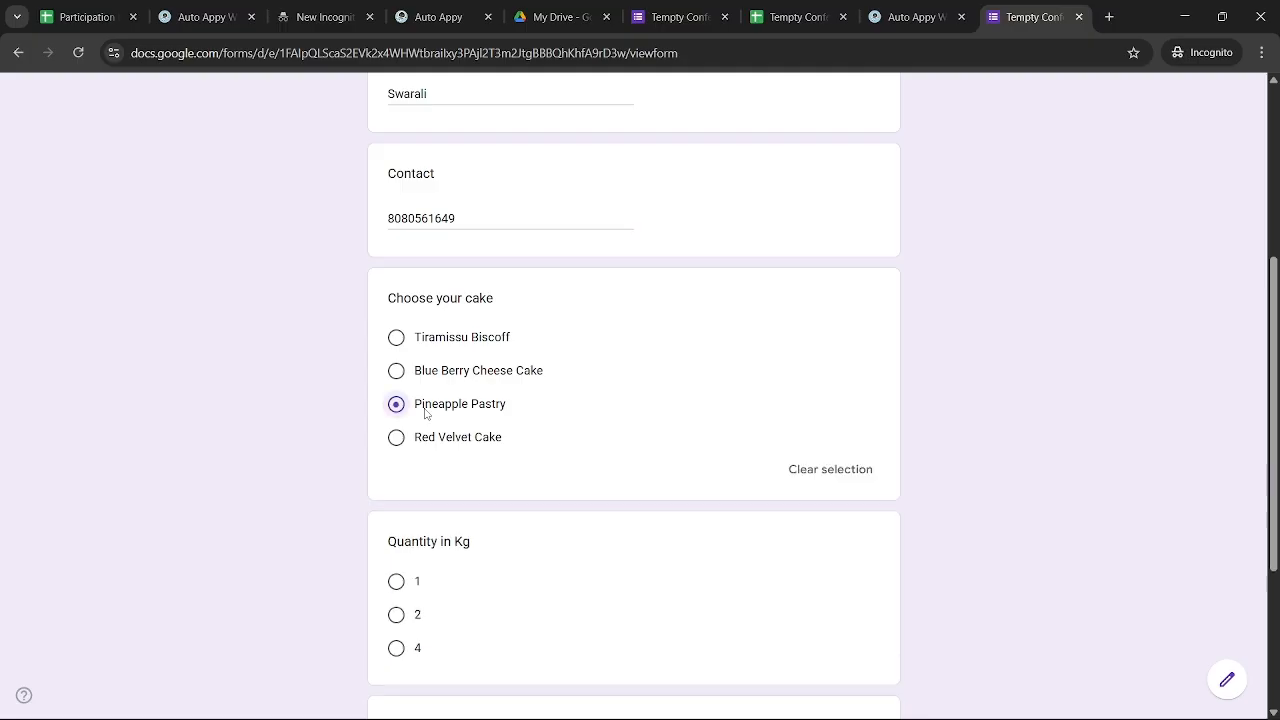
{"action": "scroll", "coordinate": [447, 569], "scroll_direction": "down", "scroll_amount": 1}
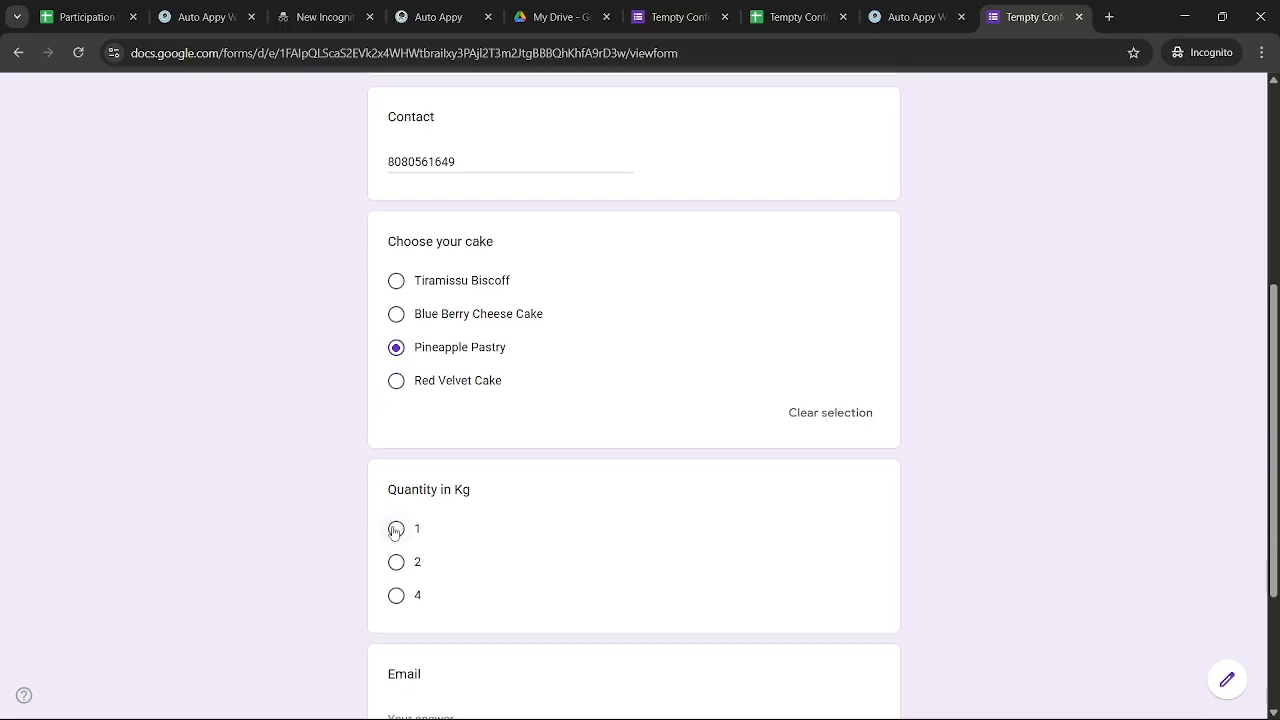
{"action": "left_click", "coordinate": [396, 562]}
{"action": "scroll", "coordinate": [546, 583], "scroll_direction": "down", "scroll_amount": 3}
{"action": "left_click", "coordinate": [463, 500]}
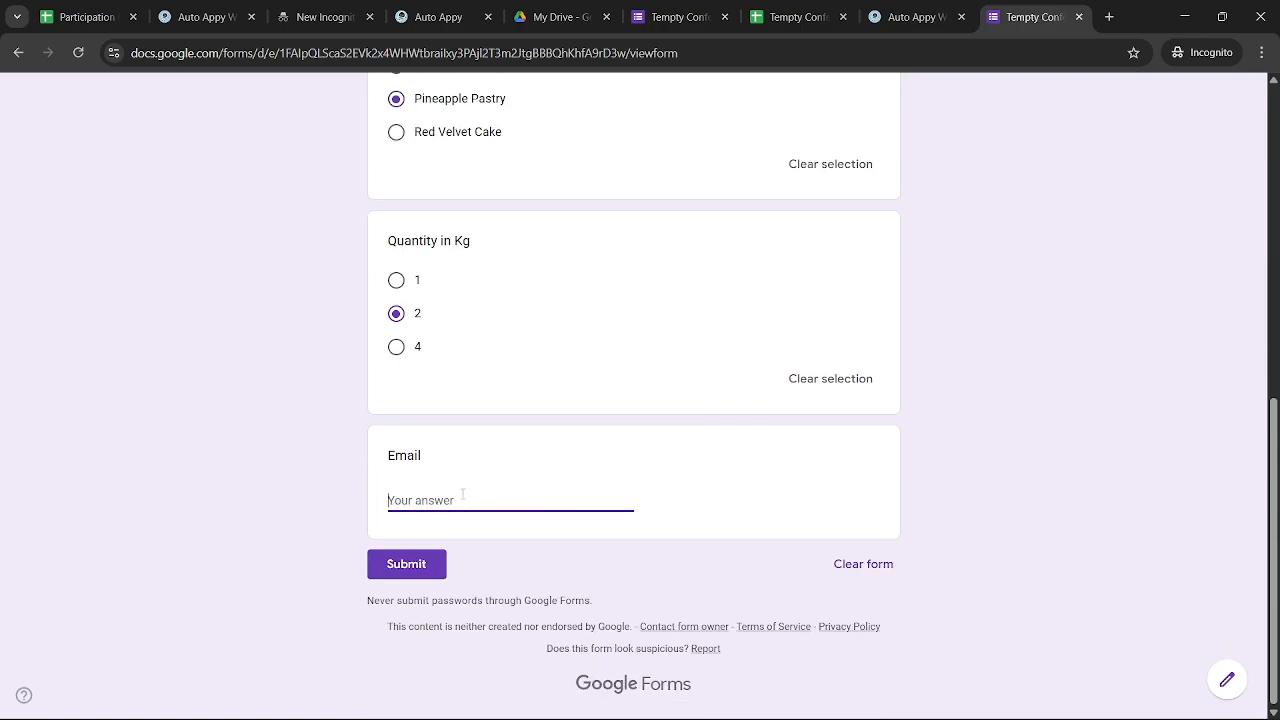
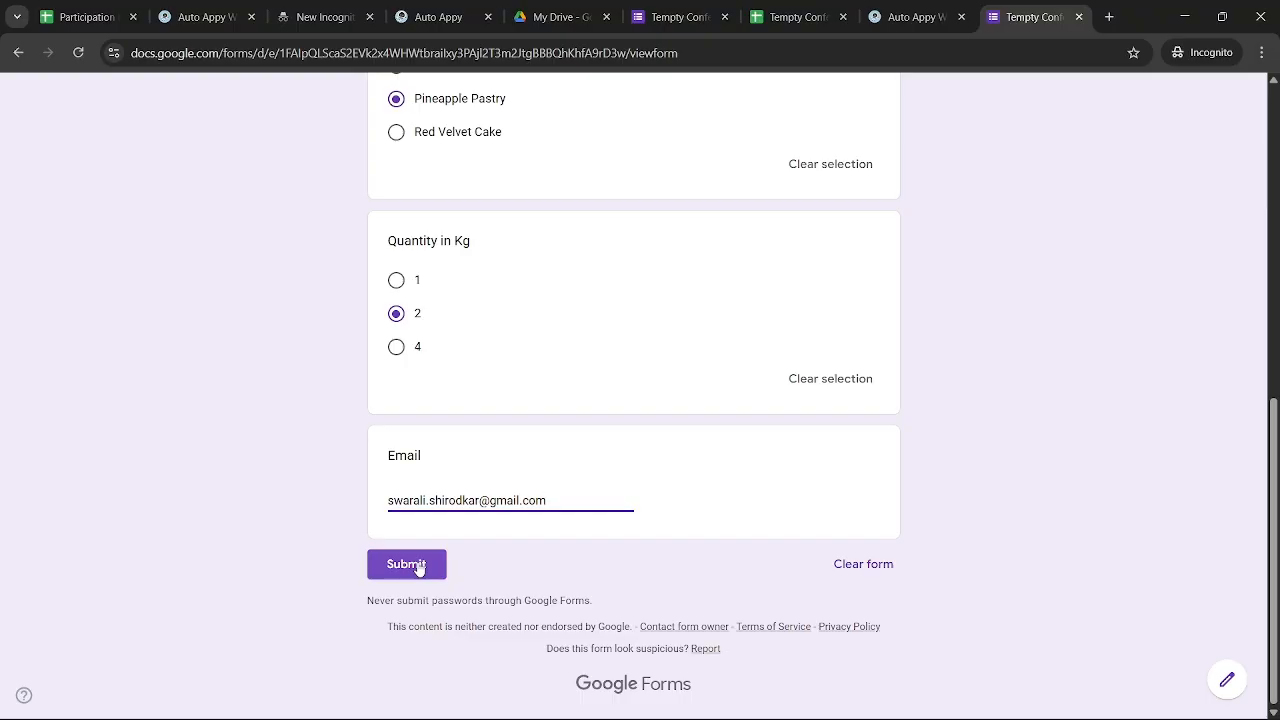
{"action": "left_click", "coordinate": [418, 565]}
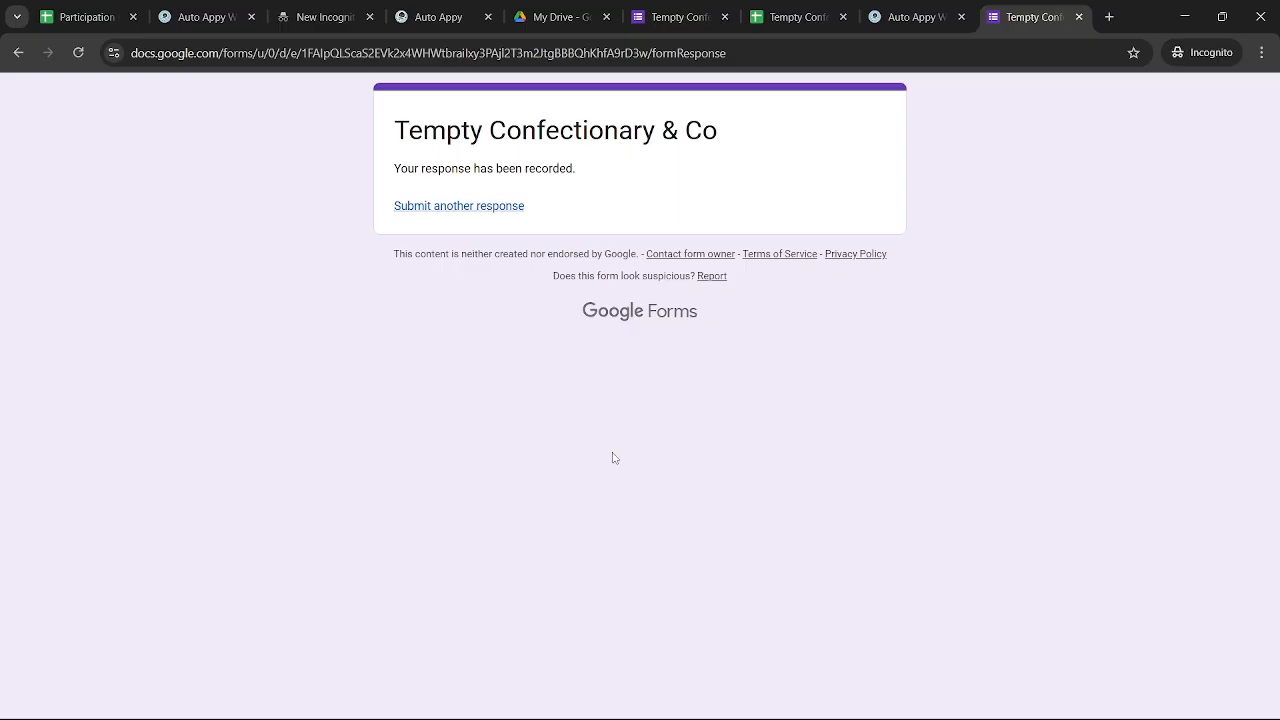
Check Status in Auto Appy's Webhook Integration Setup and review the captured Pineapple Pastry sample data.
{"action": "left_click", "coordinate": [791, 16]}
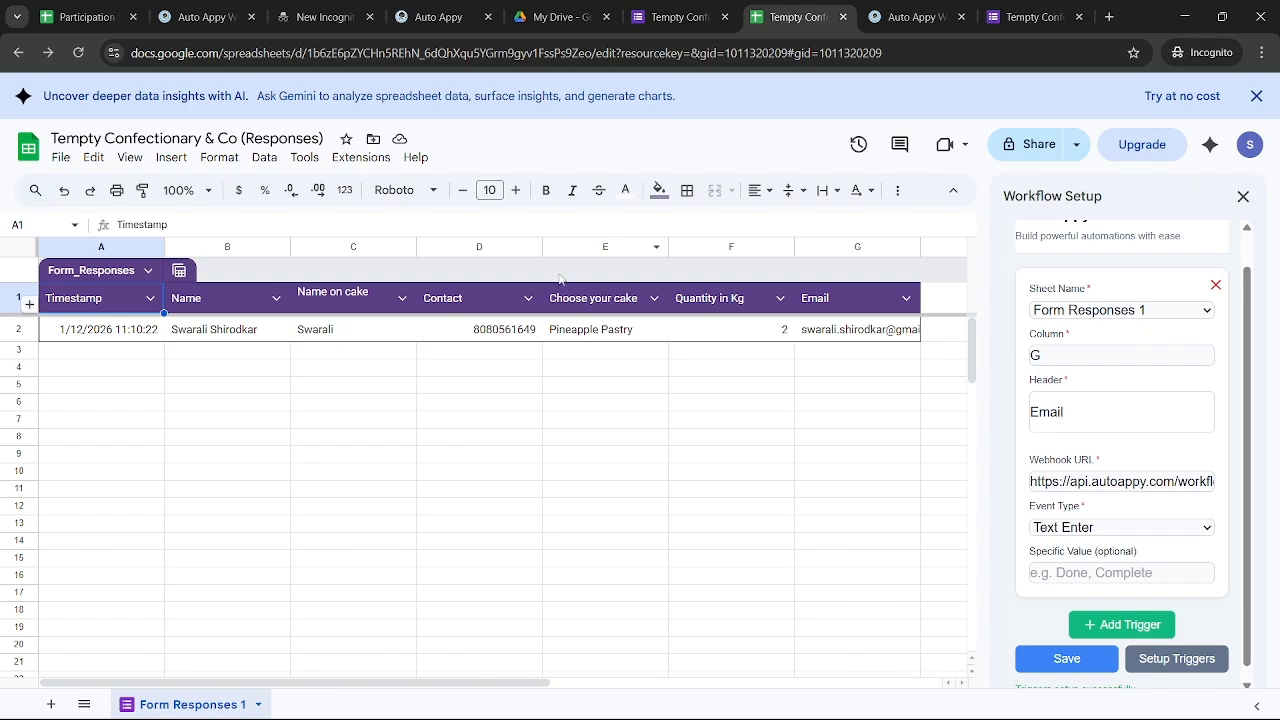
{"action": "left_click", "coordinate": [484, 13]}
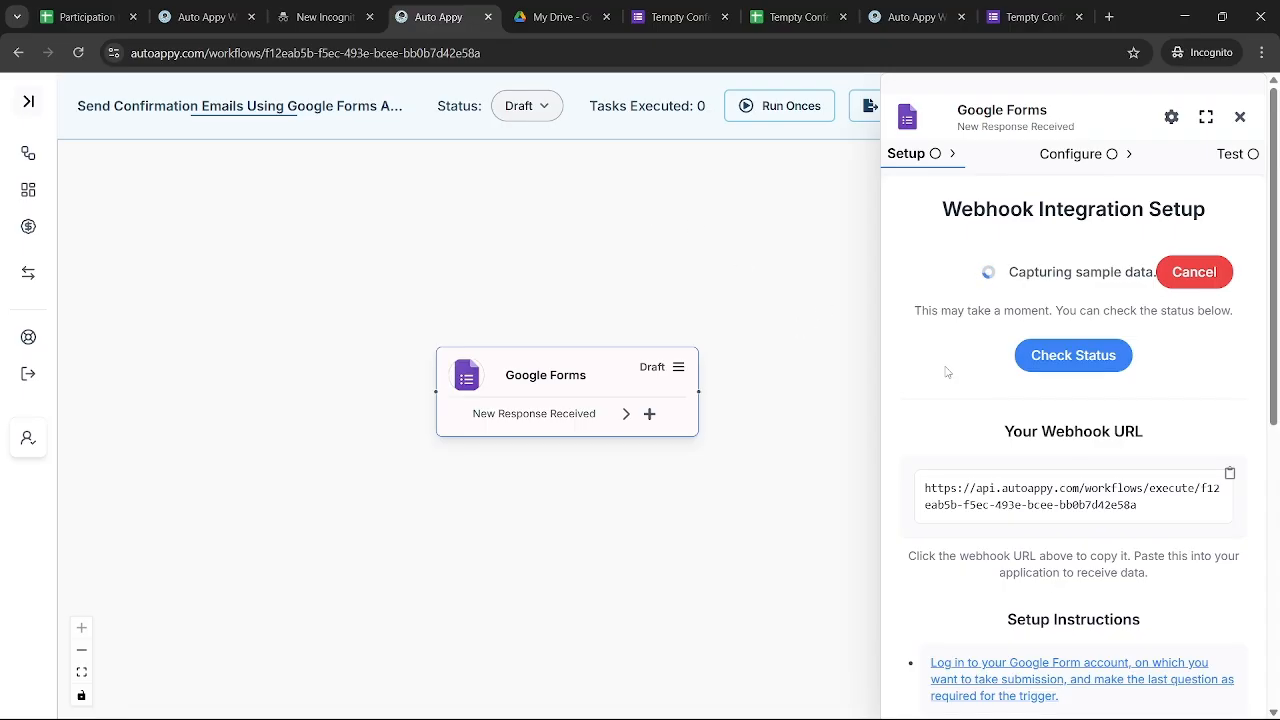
{"action": "left_click", "coordinate": [1070, 362]}
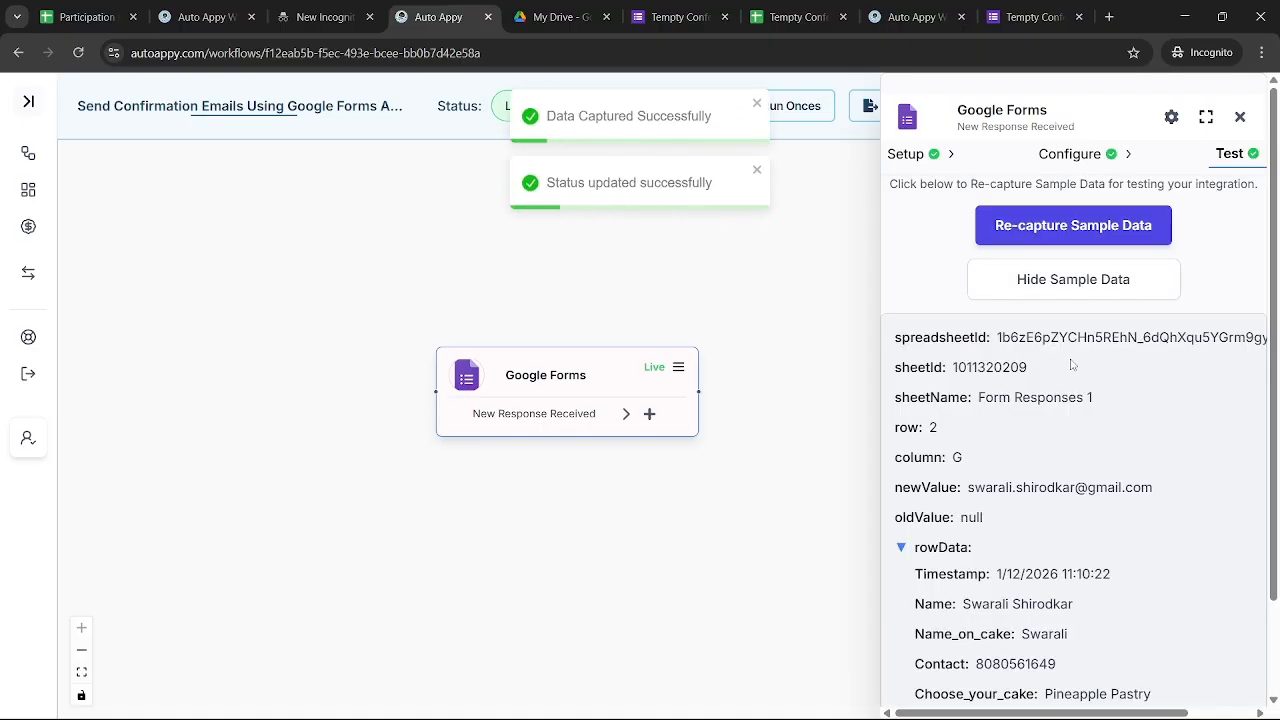
{"action": "scroll", "coordinate": [1122, 530], "scroll_direction": "down", "scroll_amount": 2}
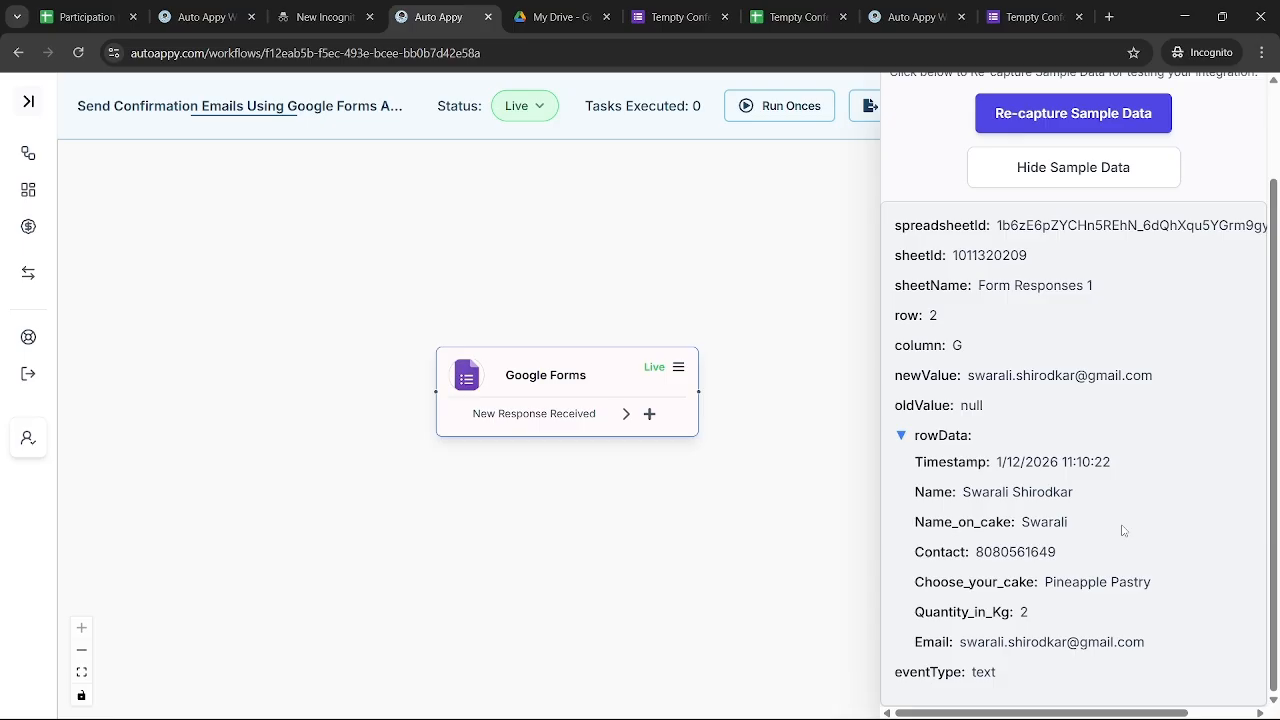
{"action": "scroll", "coordinate": [1122, 530], "scroll_direction": "up", "scroll_amount": 2}
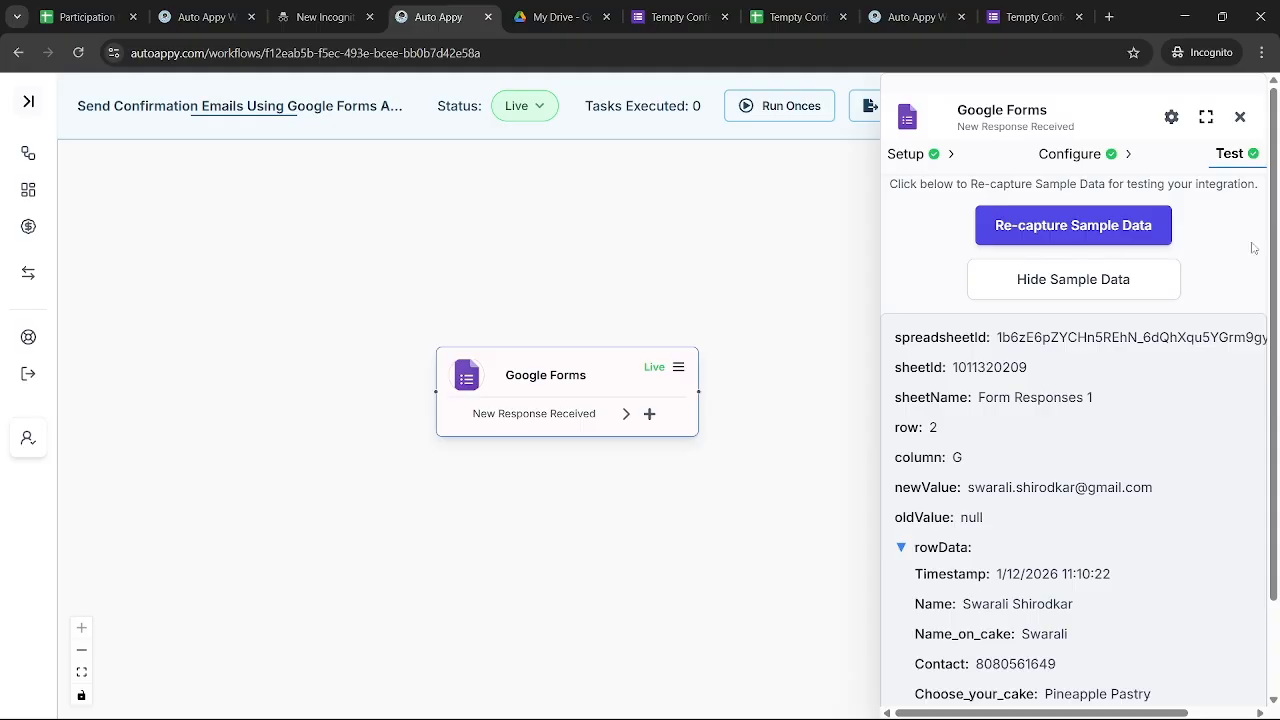
Insert a Gmail Send Email (V2) node right after the Google Forms trigger and confirm.
{"action": "left_click", "coordinate": [1239, 118]}
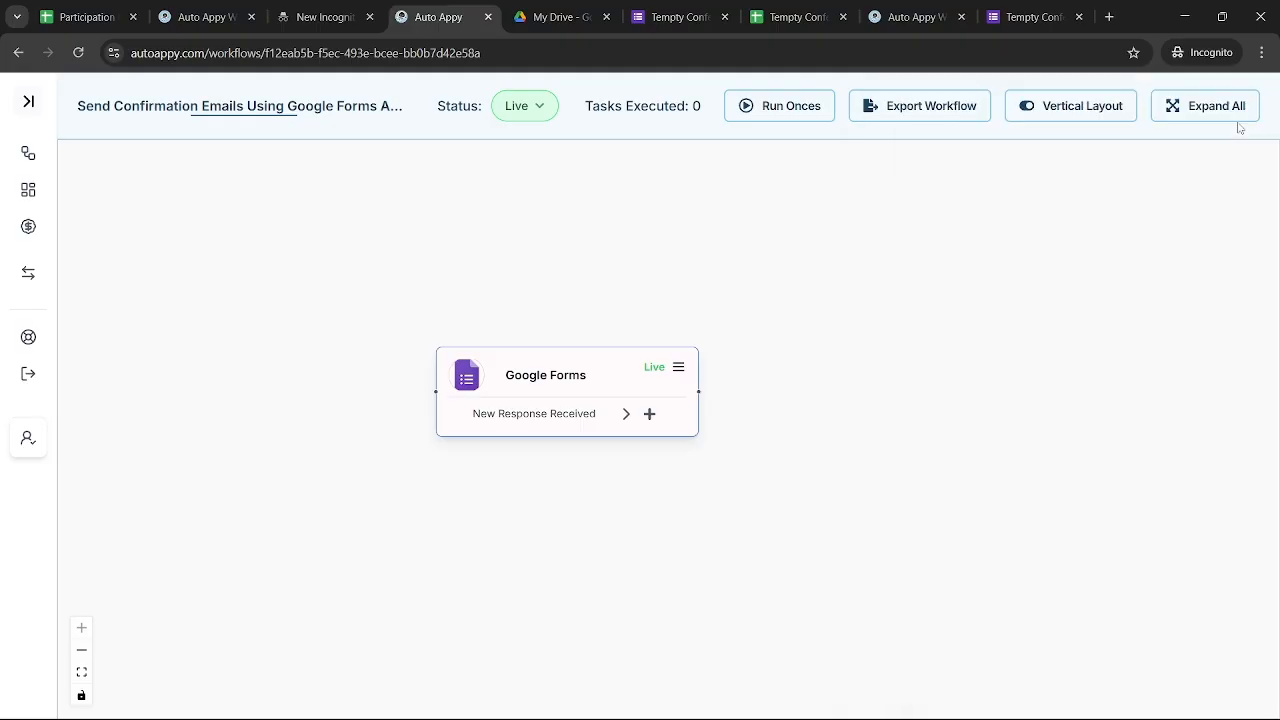
{"action": "left_click", "coordinate": [649, 414]}
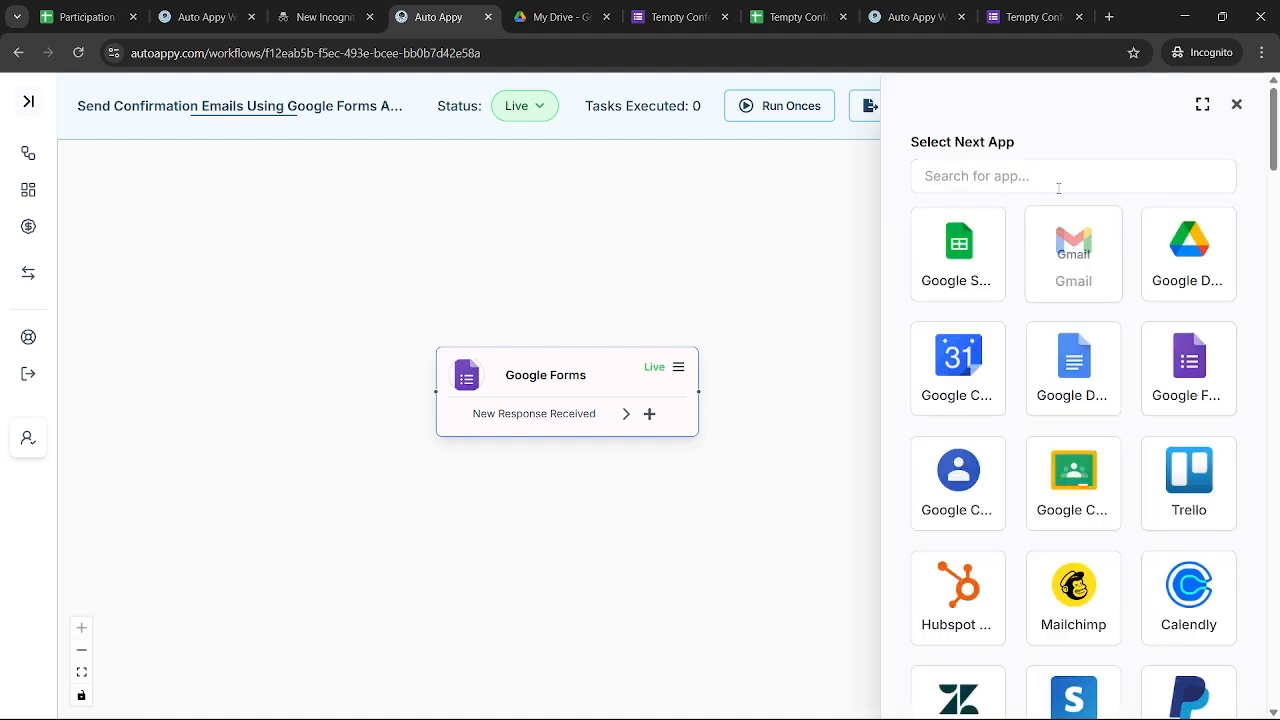
{"action": "left_click", "coordinate": [1030, 175]}
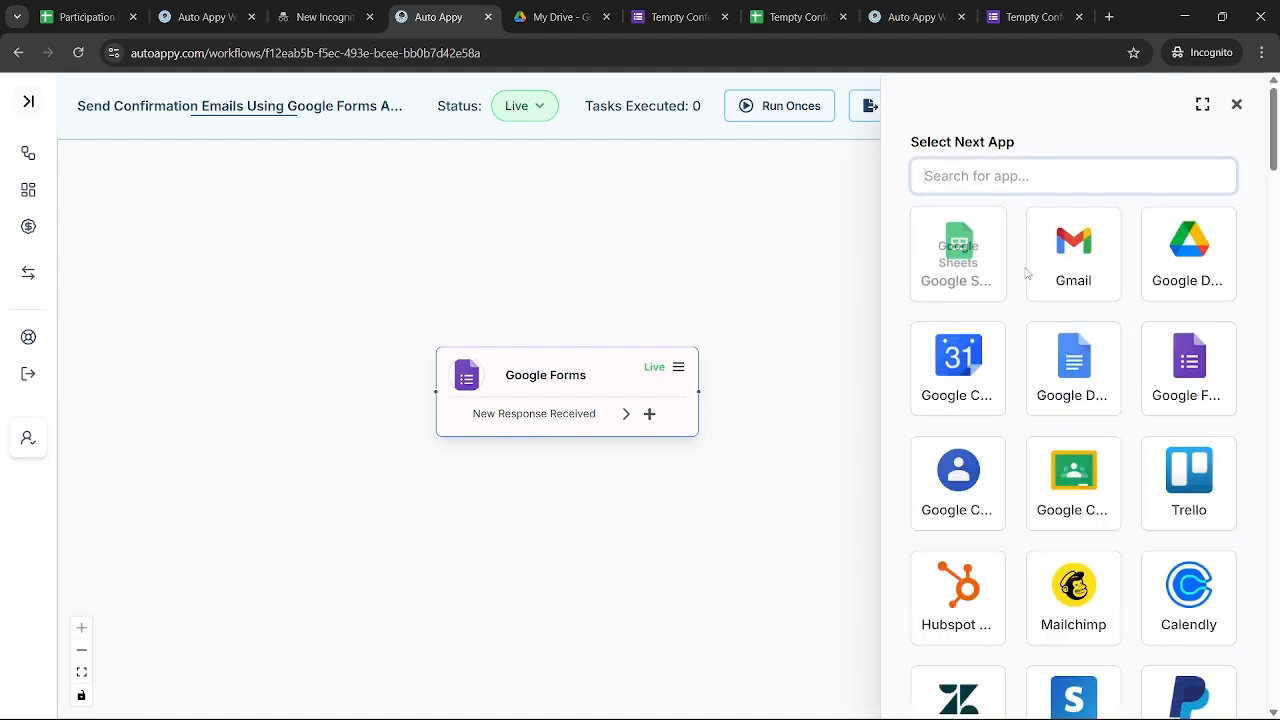
{"action": "left_click", "coordinate": [1080, 271]}
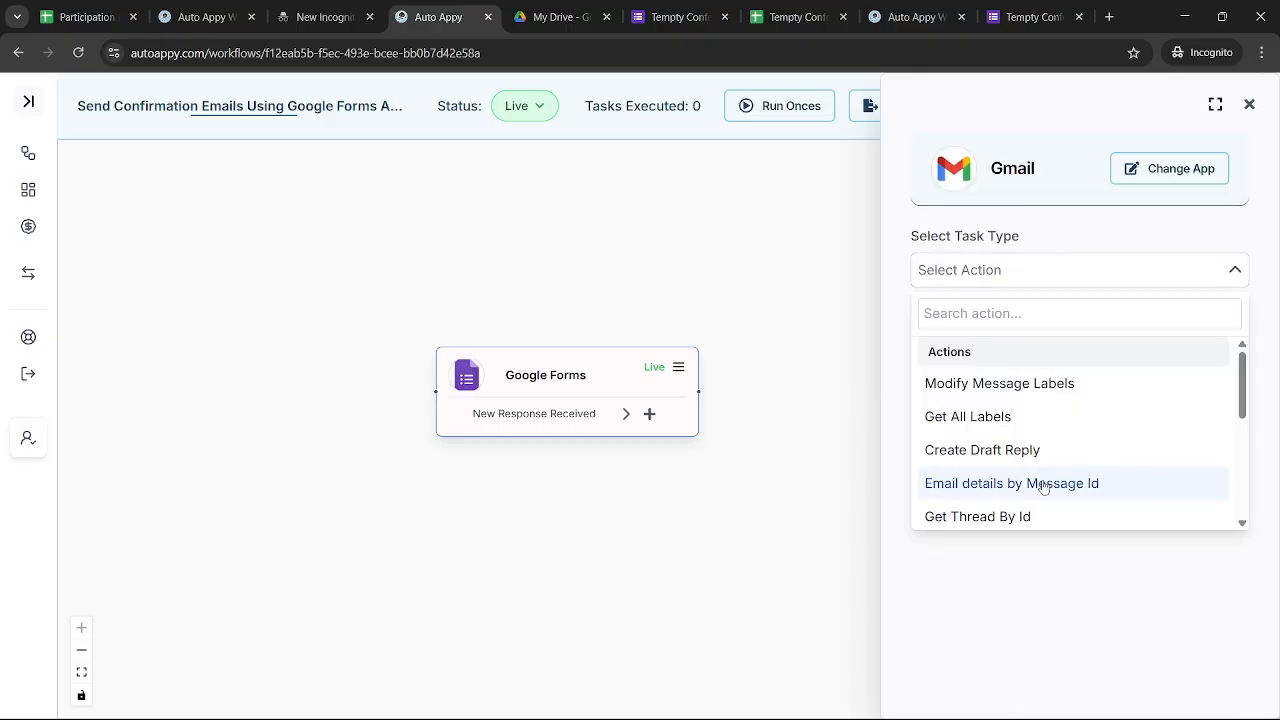
{"action": "scroll", "coordinate": [1043, 486], "scroll_direction": "down", "scroll_amount": 5}
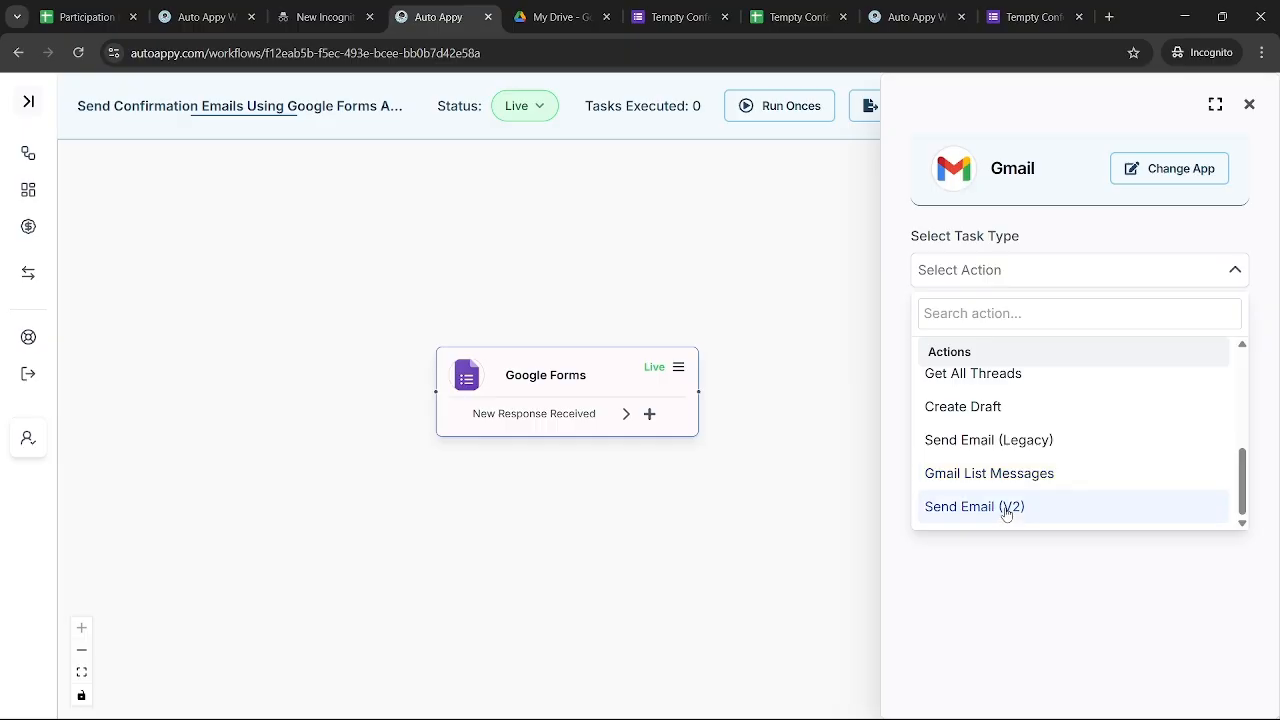
{"action": "left_click", "coordinate": [1012, 507]}
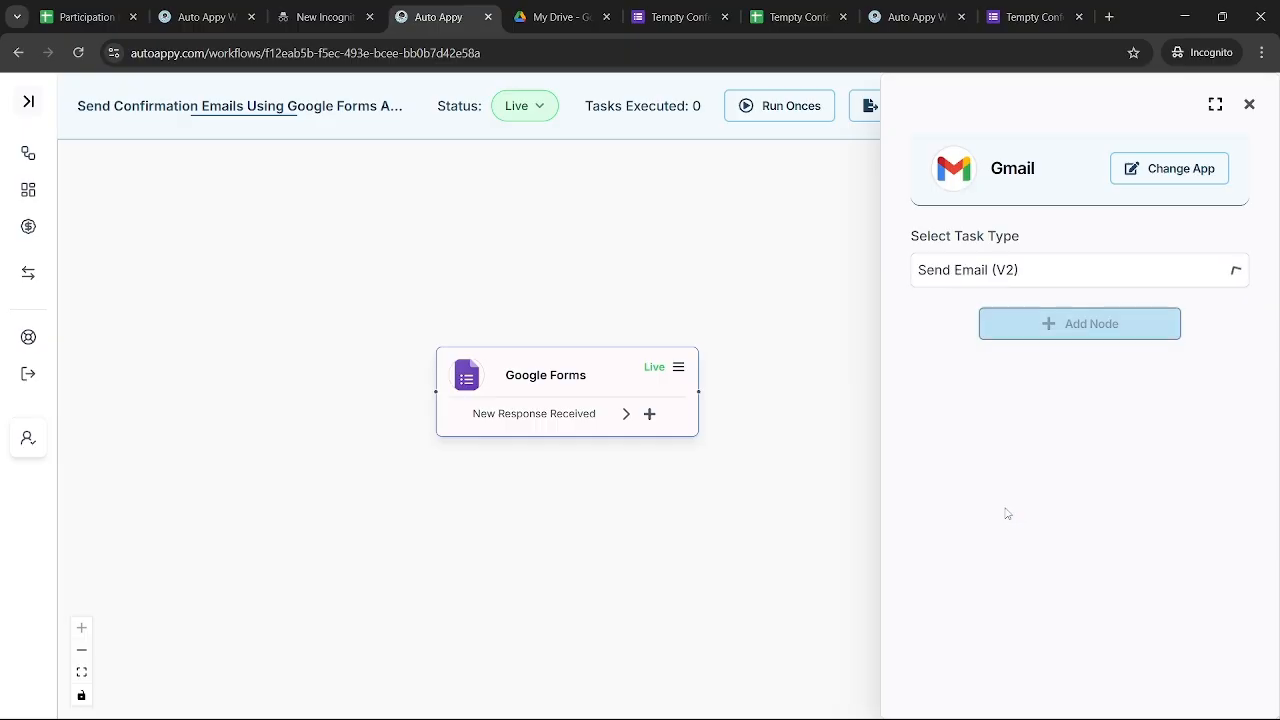
{"action": "left_click", "coordinate": [1025, 323]}
{"action": "left_click", "coordinate": [1022, 283]}
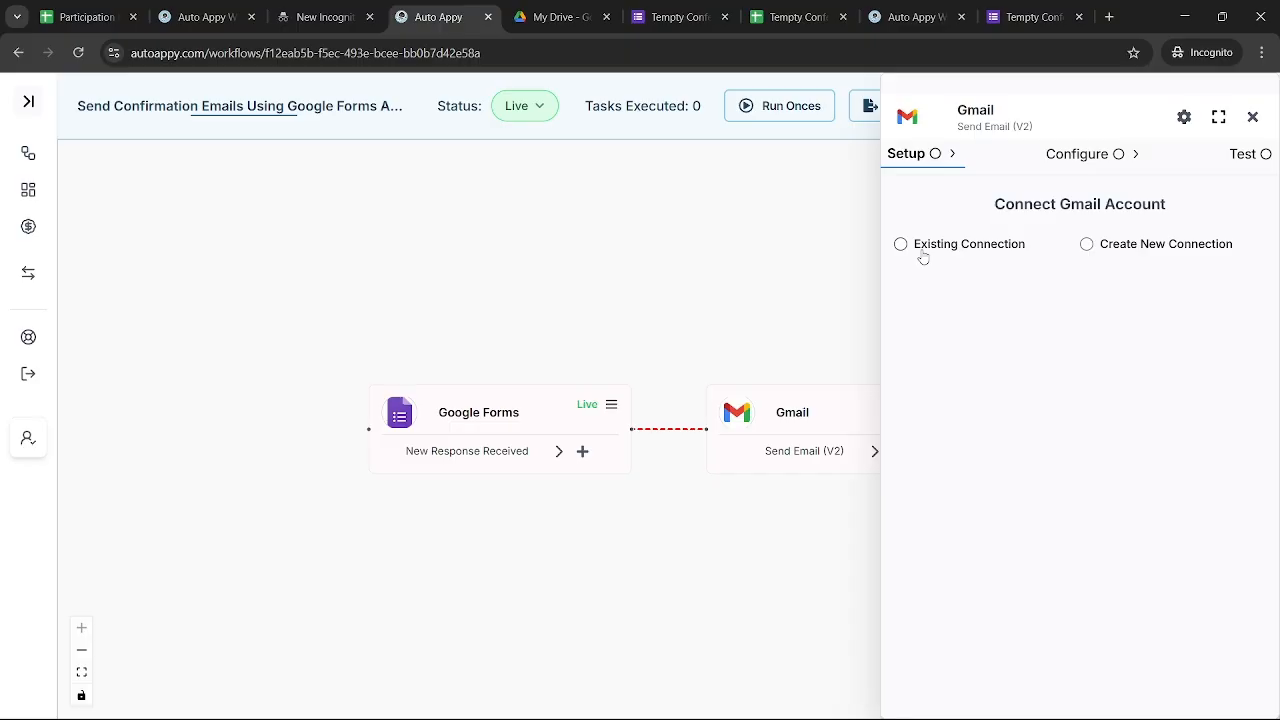
Connect the Gmail step to the existing Gmail #4 connection.
{"action": "left_click", "coordinate": [923, 255]}
{"action": "left_click", "coordinate": [945, 332]}
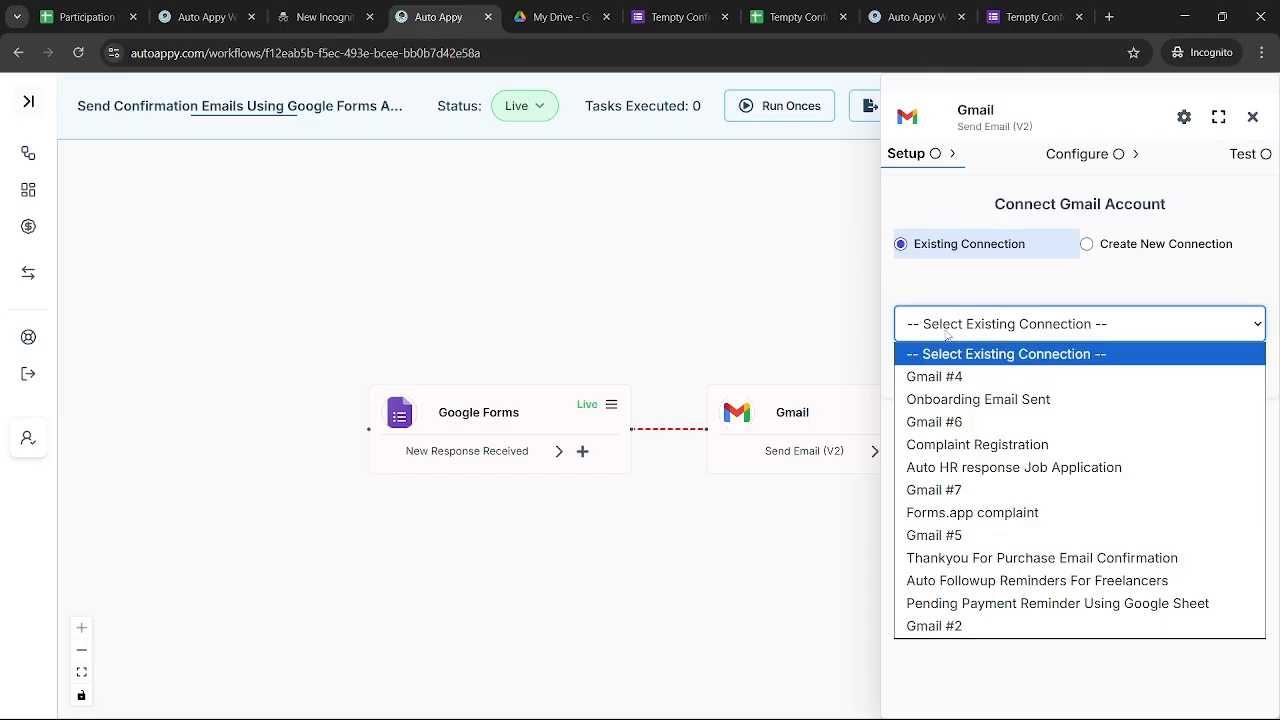
{"action": "left_click", "coordinate": [953, 378]}
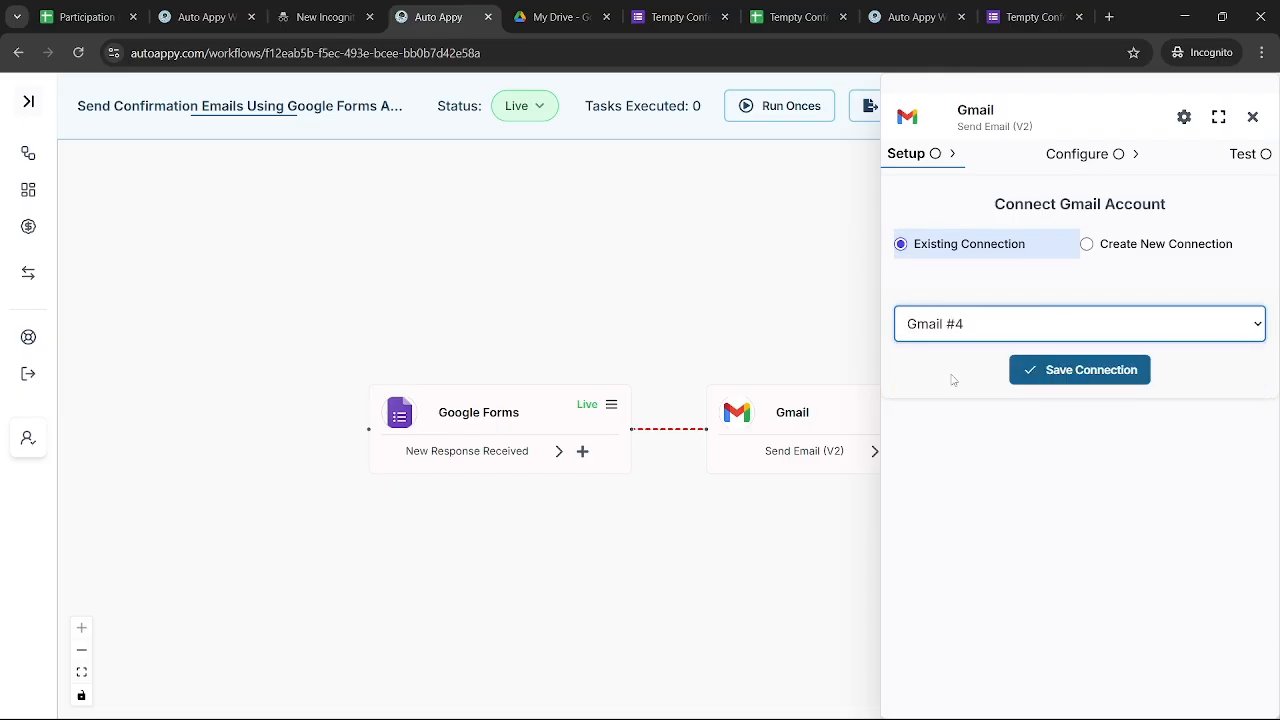
{"action": "left_click", "coordinate": [1066, 372]}
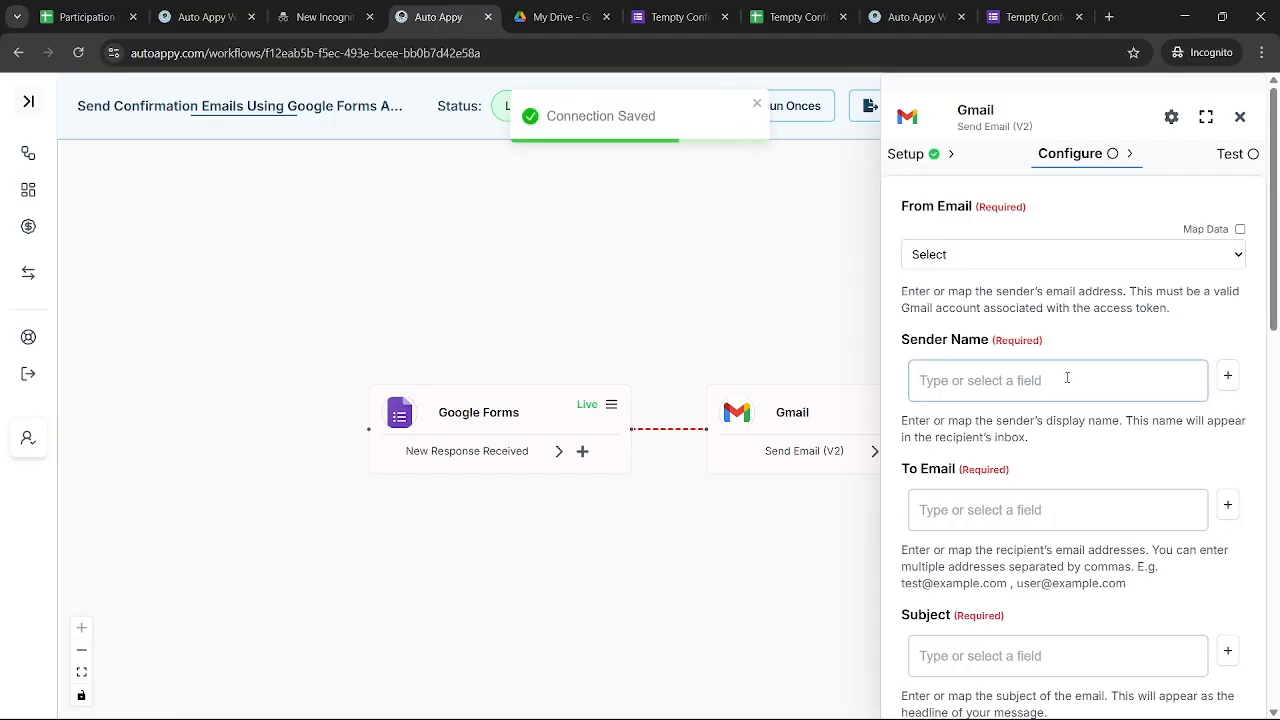
Choose the connected Gmail account as sender with sender name 'Tempty Confectionary & Co'.
{"action": "left_click", "coordinate": [997, 264]}
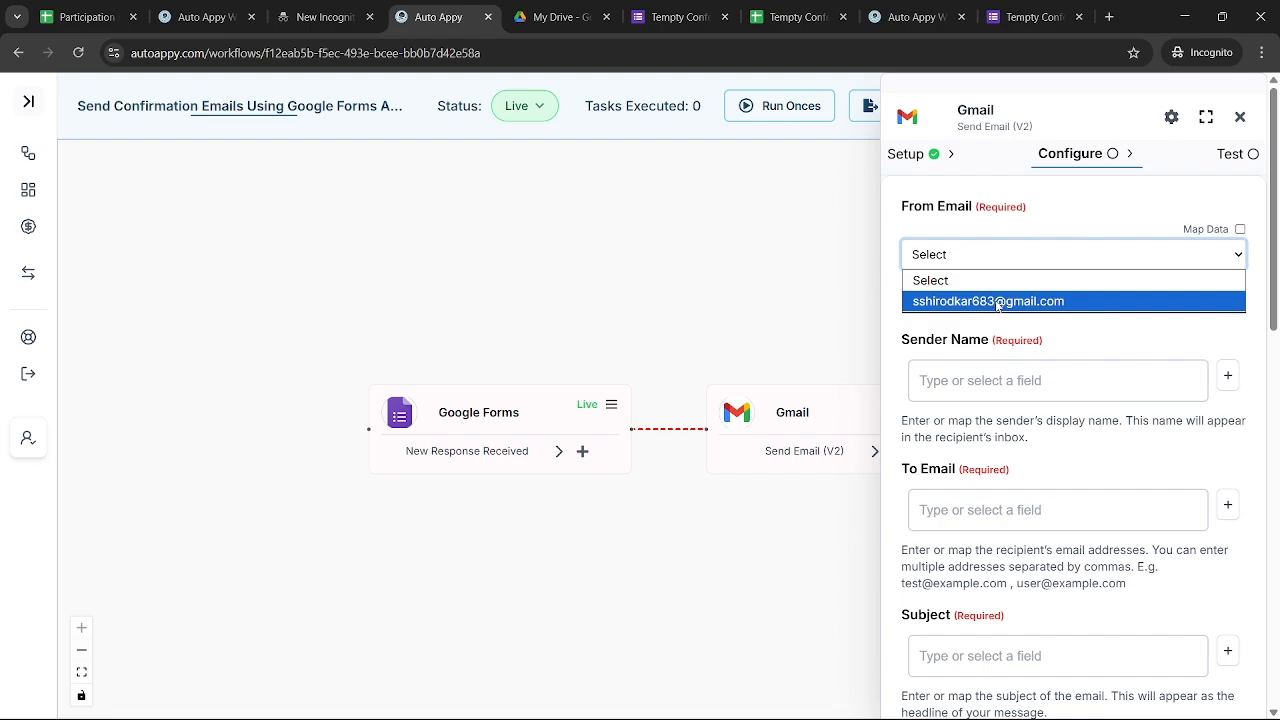
{"action": "left_click", "coordinate": [997, 302]}
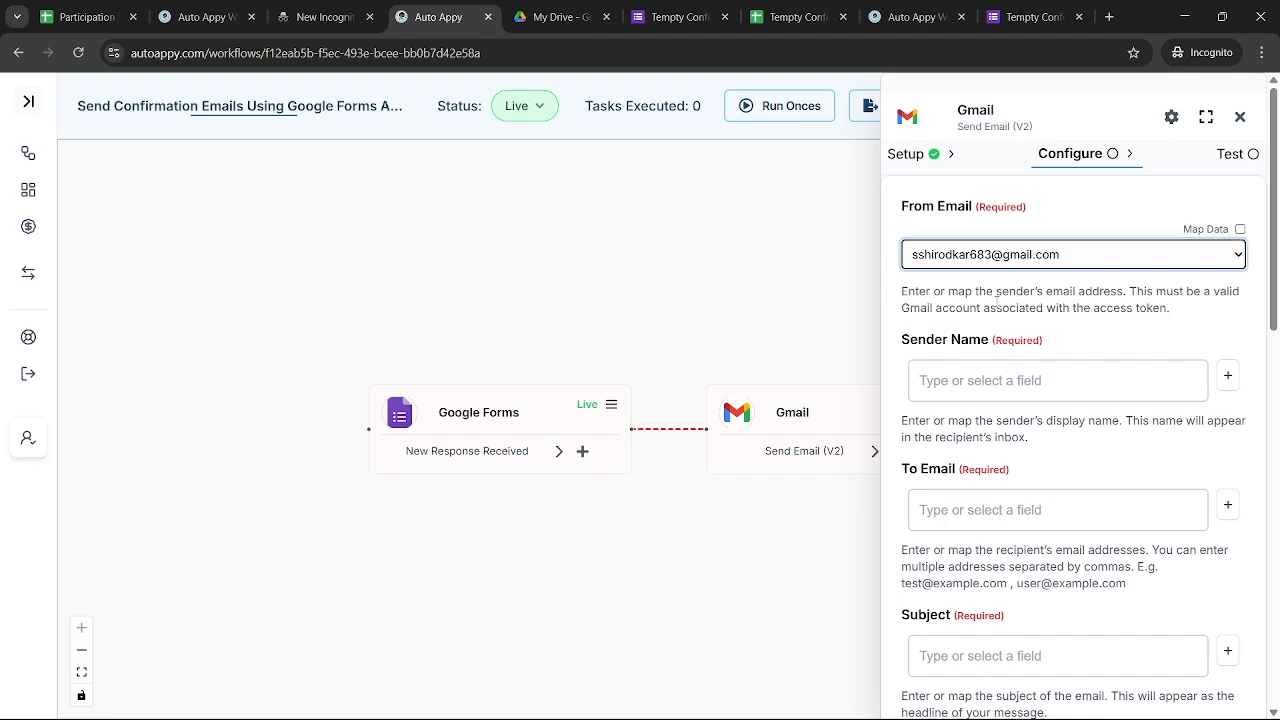
{"action": "scroll", "coordinate": [997, 300], "scroll_direction": "down", "scroll_amount": 1}
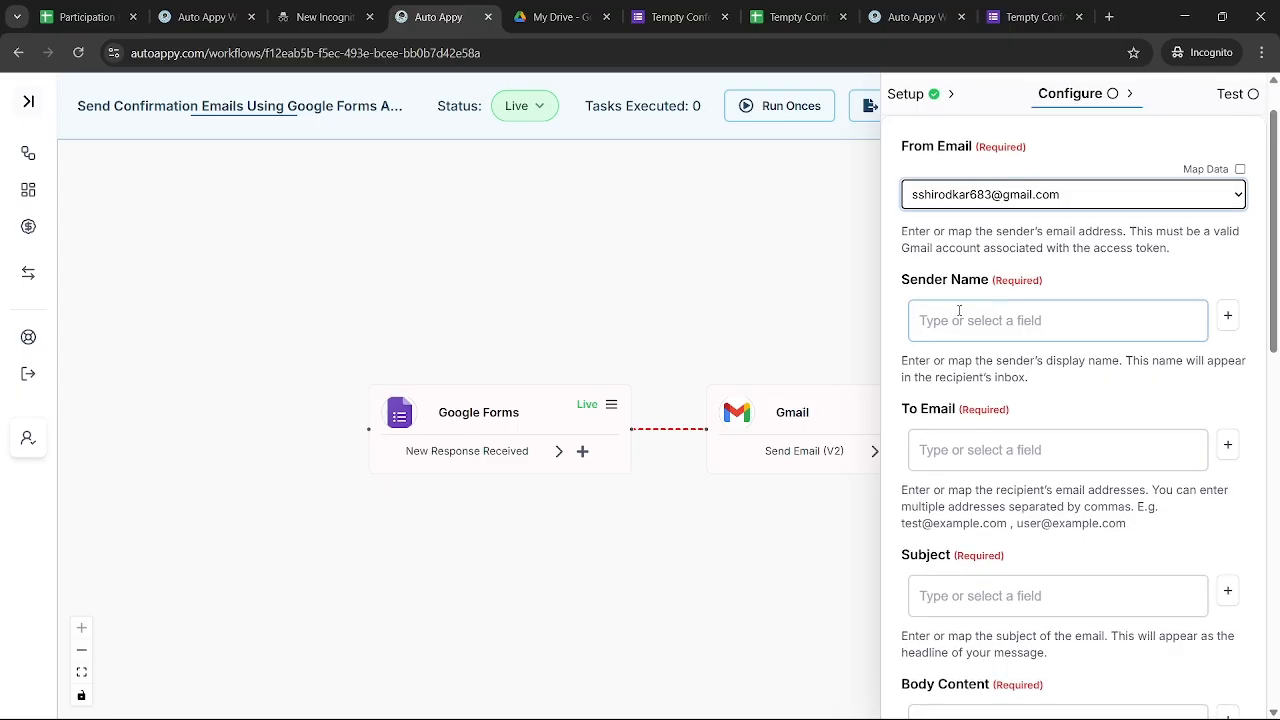
{"action": "left_click", "coordinate": [971, 324]}
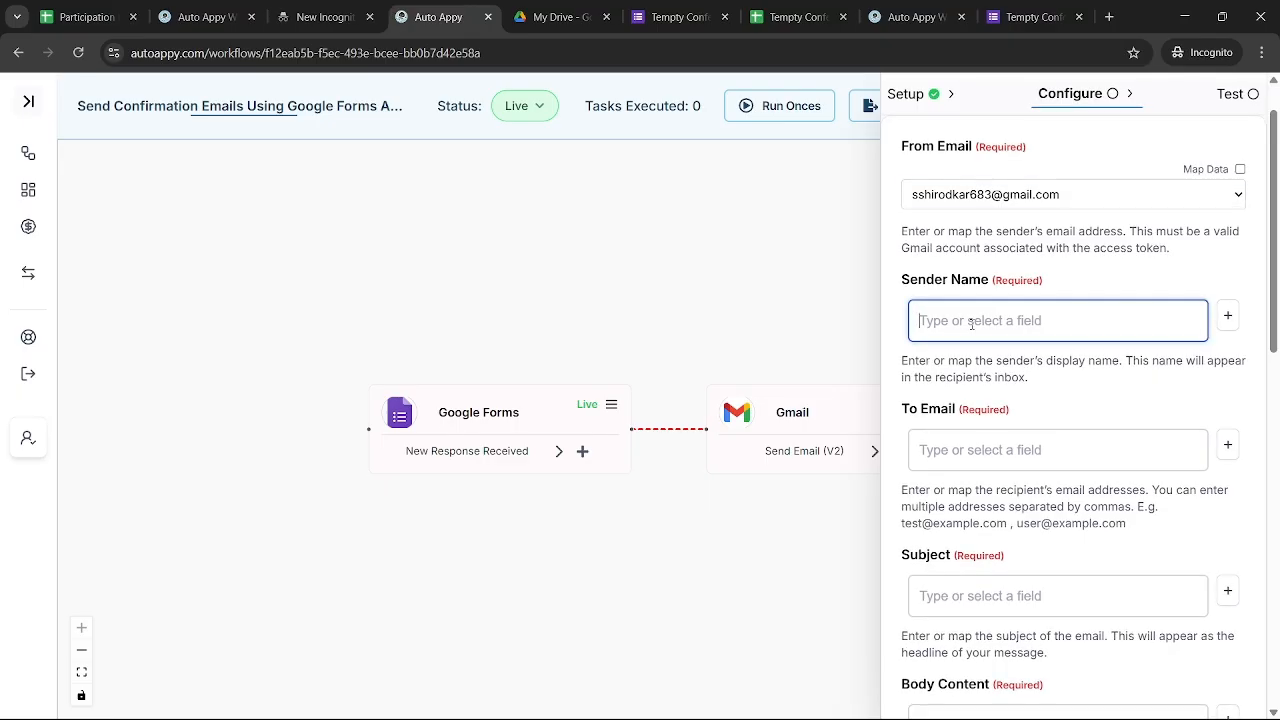
{"action": "type", "text": "Tempty"}
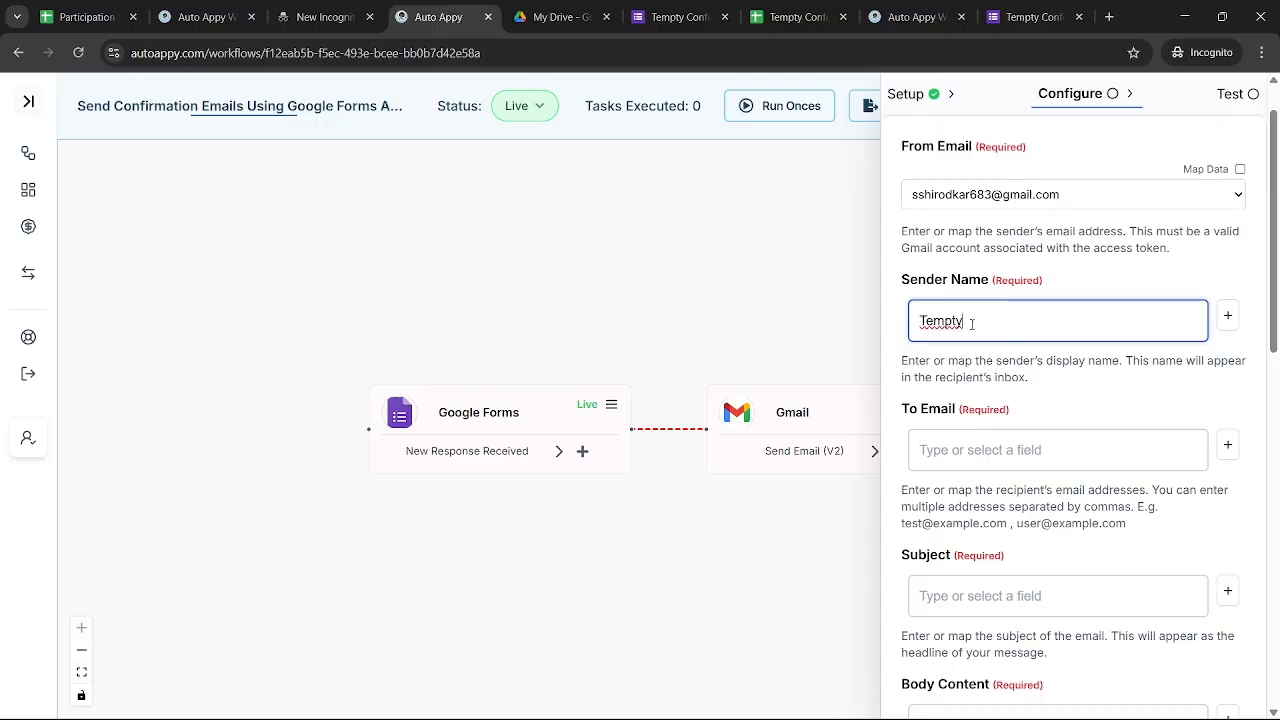
{"action": "type", "text": " Confectionary & C"}
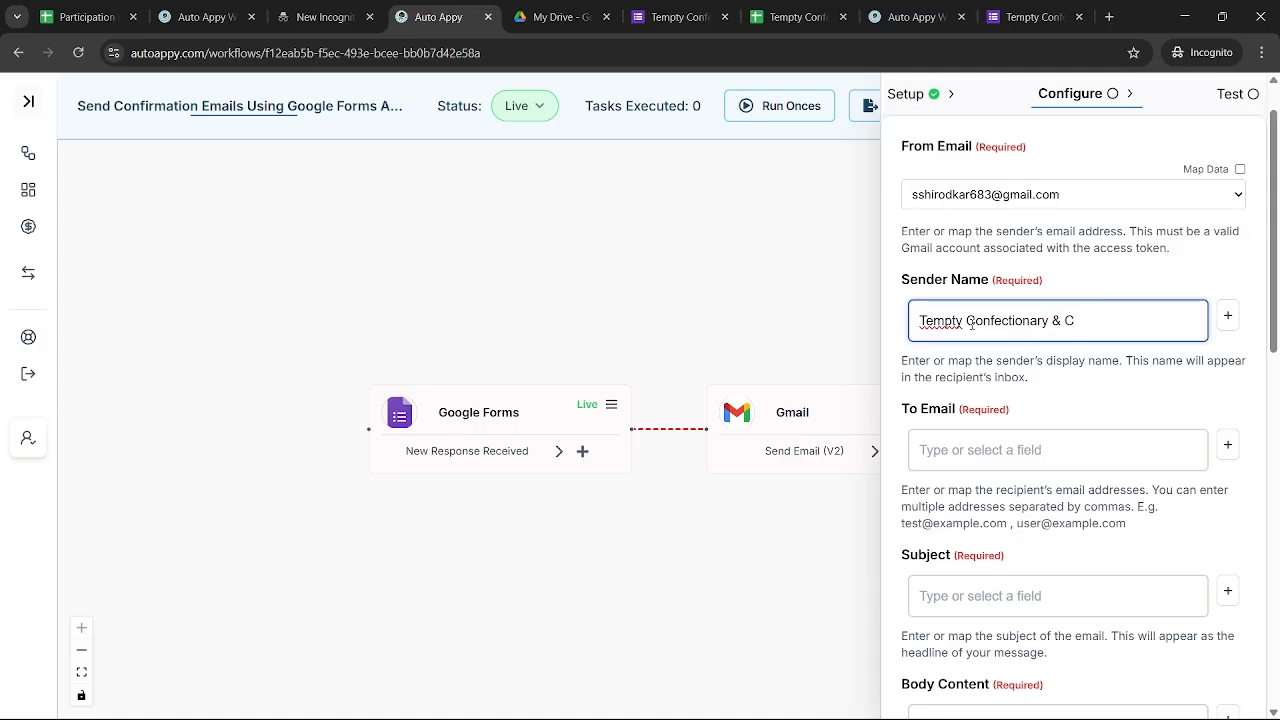
{"action": "type", "text": "o"}
Map the Google Forms NewValue field into To Email, then clear it again.
{"action": "scroll", "coordinate": [1049, 420], "scroll_direction": "down", "scroll_amount": 1}
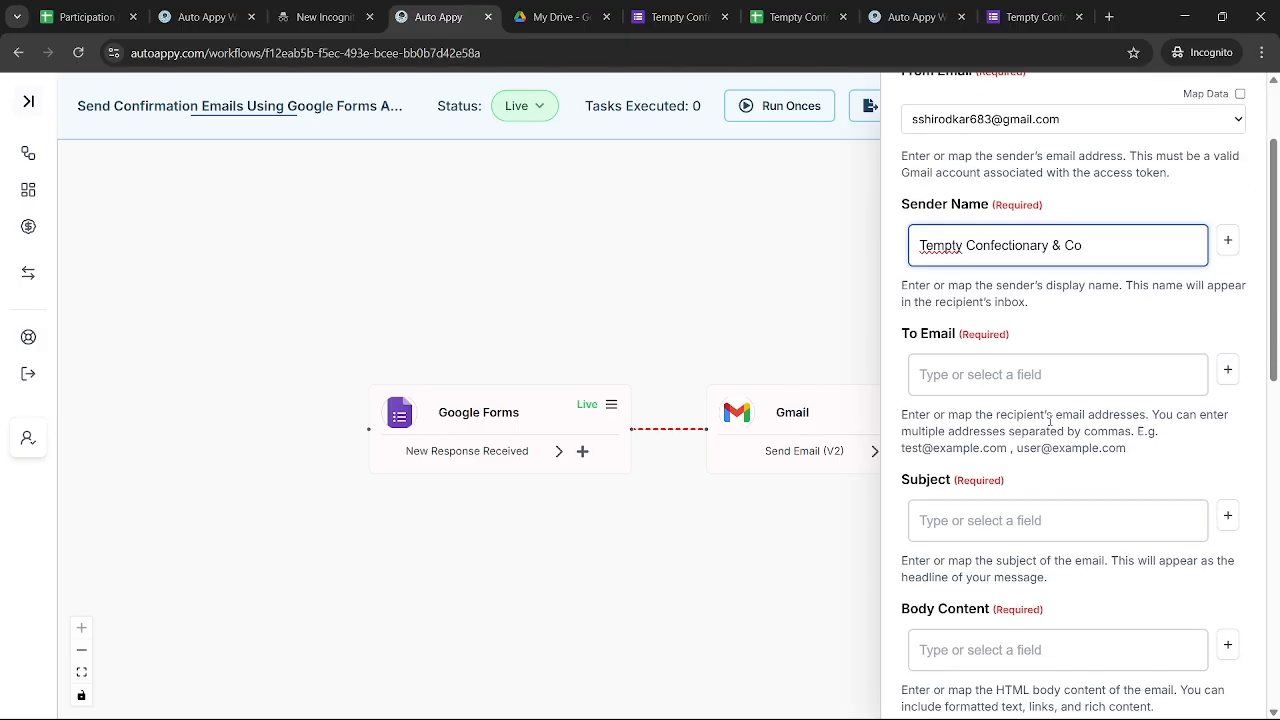
{"action": "left_click", "coordinate": [1228, 372]}
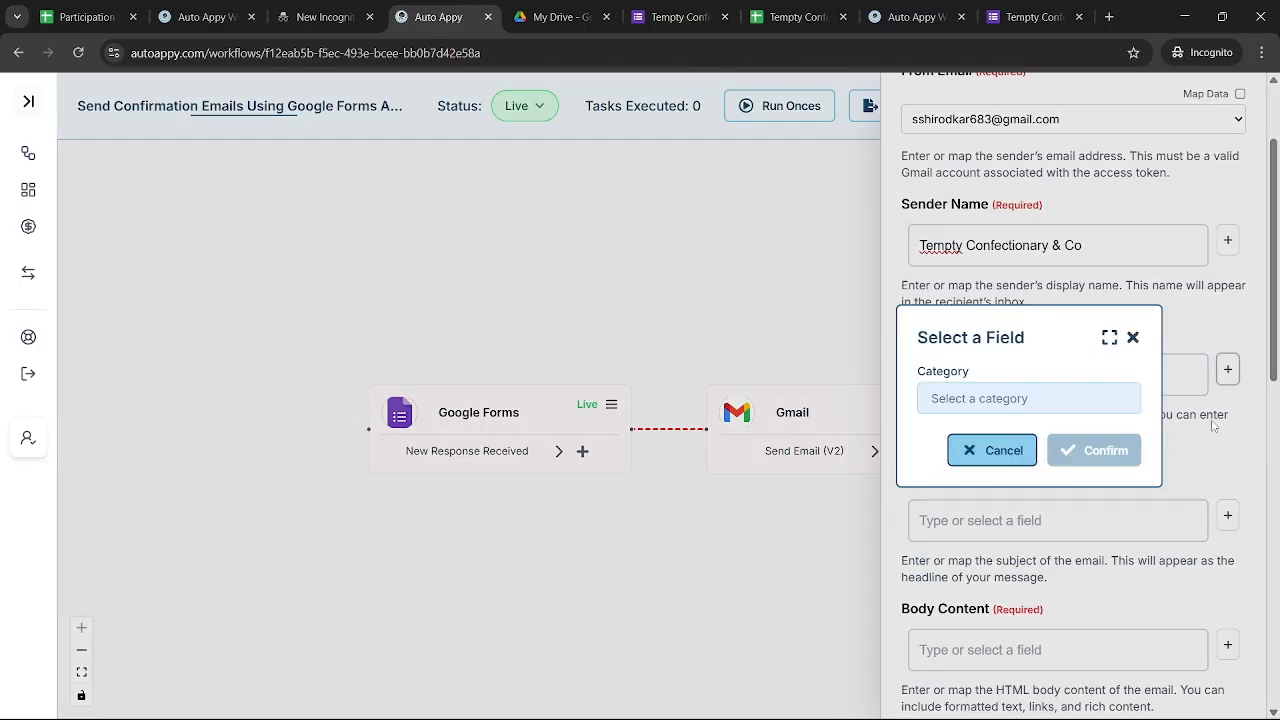
{"action": "left_click", "coordinate": [1074, 400]}
{"action": "left_click", "coordinate": [1020, 442]}
{"action": "left_click", "coordinate": [1021, 440]}
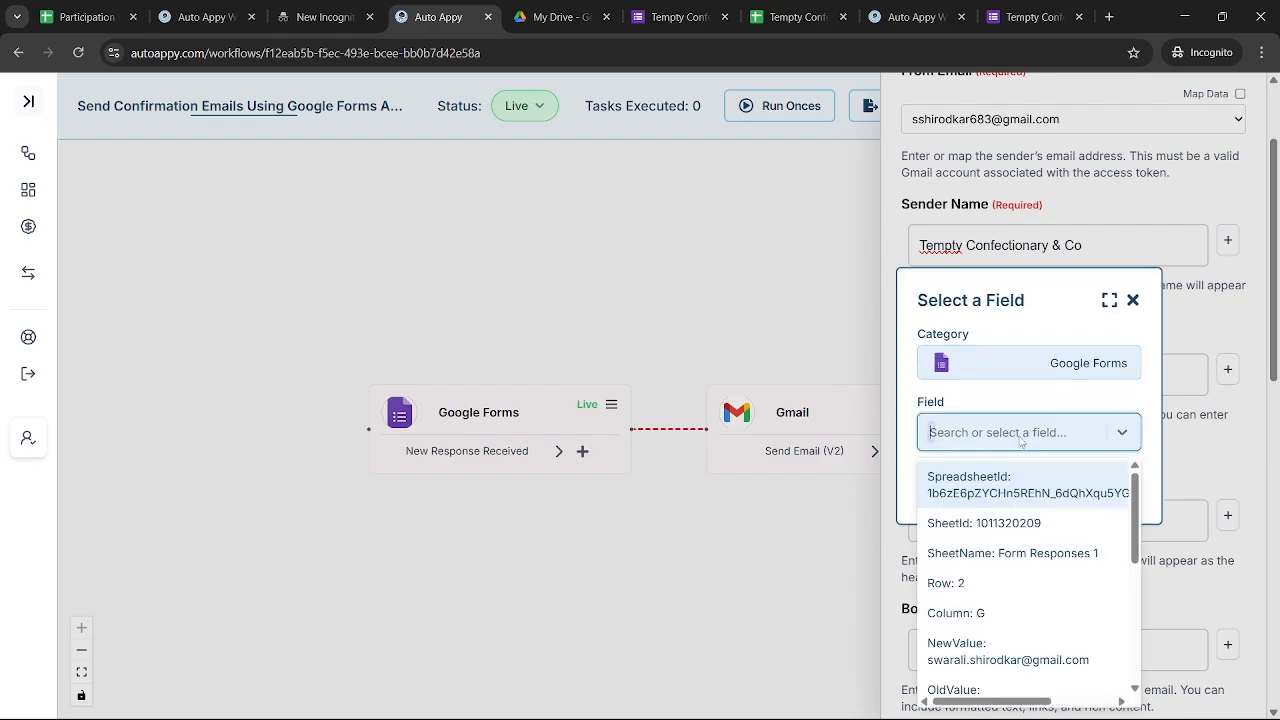
{"action": "type", "text": "swara"}
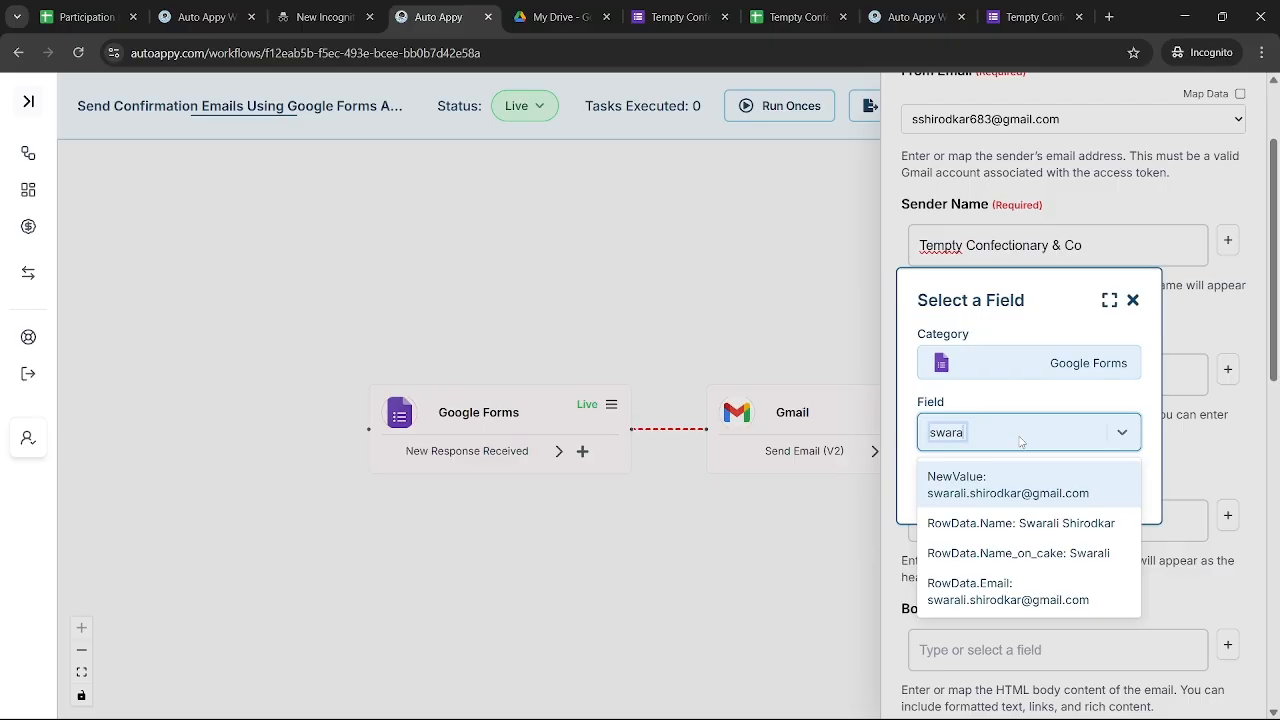
{"action": "left_click", "coordinate": [1061, 490]}
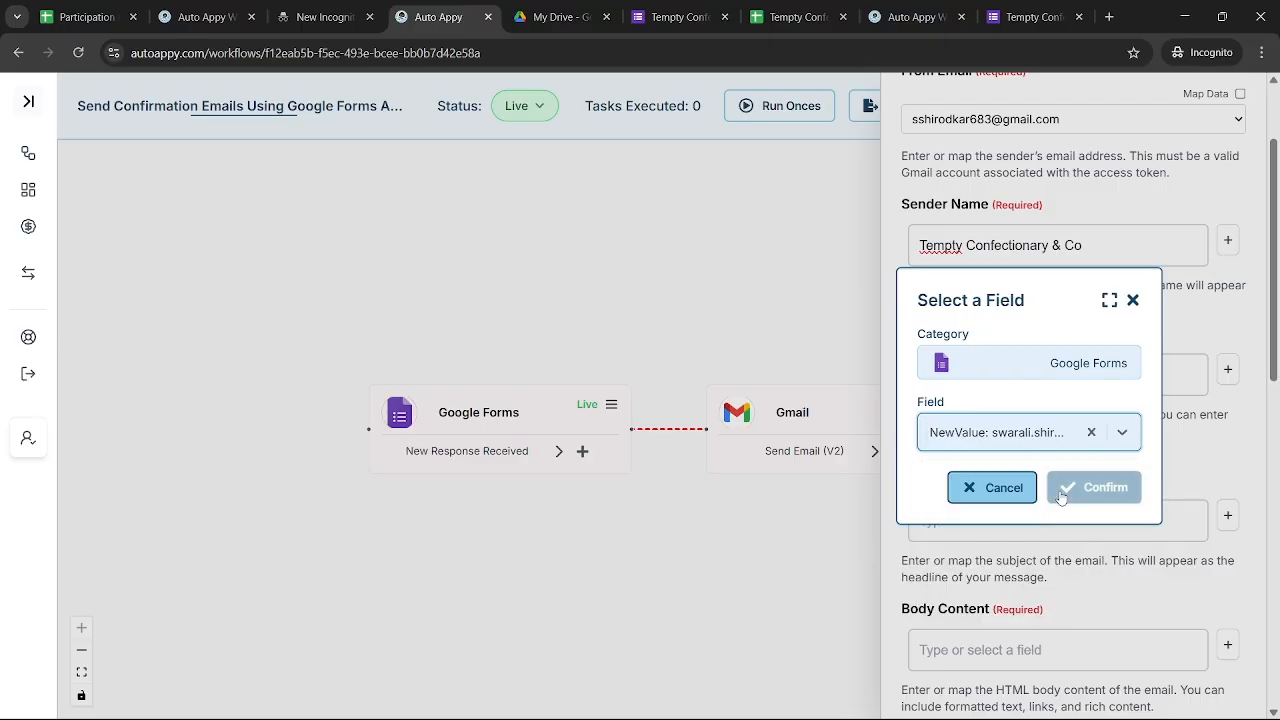
{"action": "left_click", "coordinate": [1093, 493]}
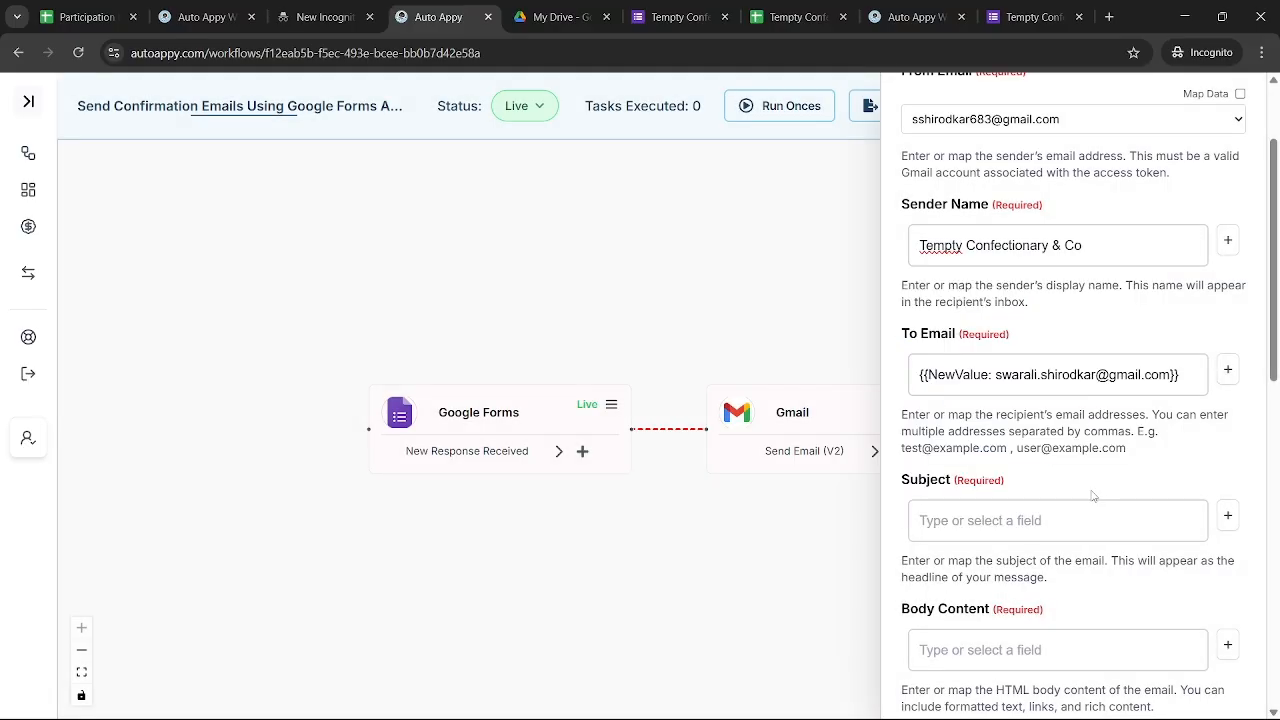
{"action": "triple_click", "coordinate": [1176, 366]}
{"action": "key", "text": "BackSpace"}
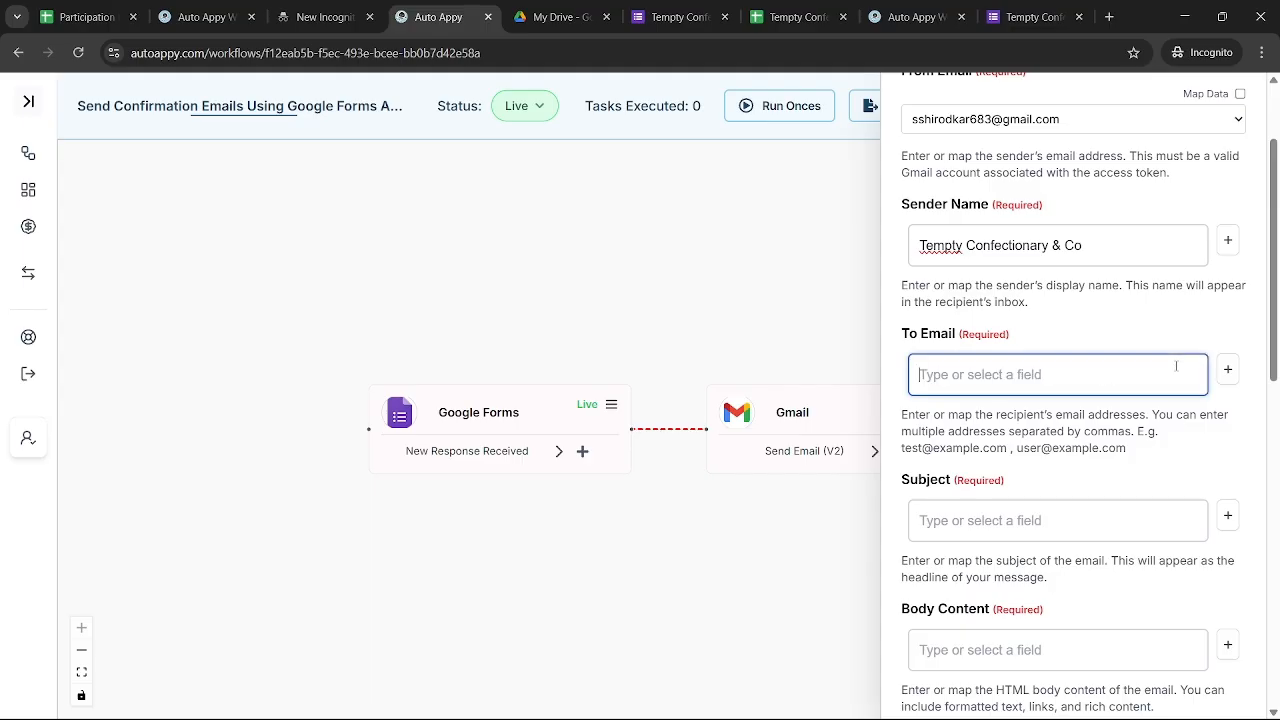
Map the Google Forms RowData.Email field as the recipient address.
{"action": "left_click", "coordinate": [1228, 369]}
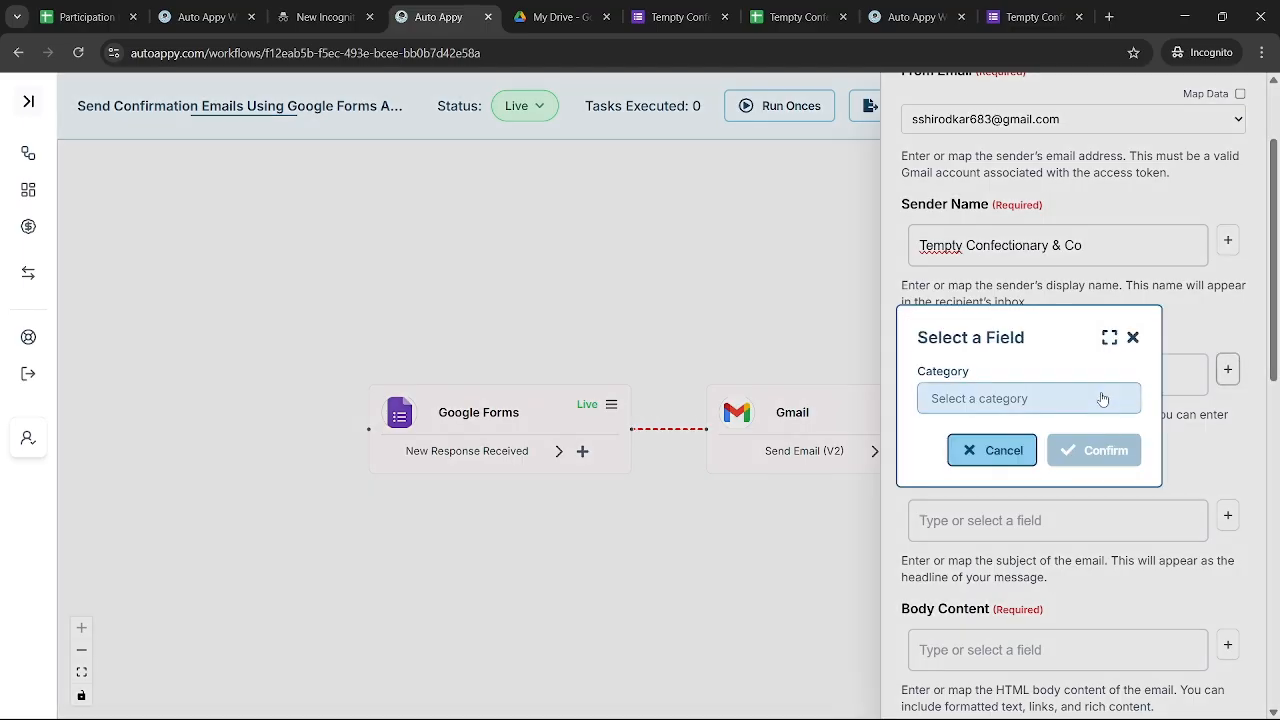
{"action": "left_click", "coordinate": [1086, 396]}
{"action": "left_click", "coordinate": [1000, 434]}
{"action": "left_click", "coordinate": [1015, 432]}
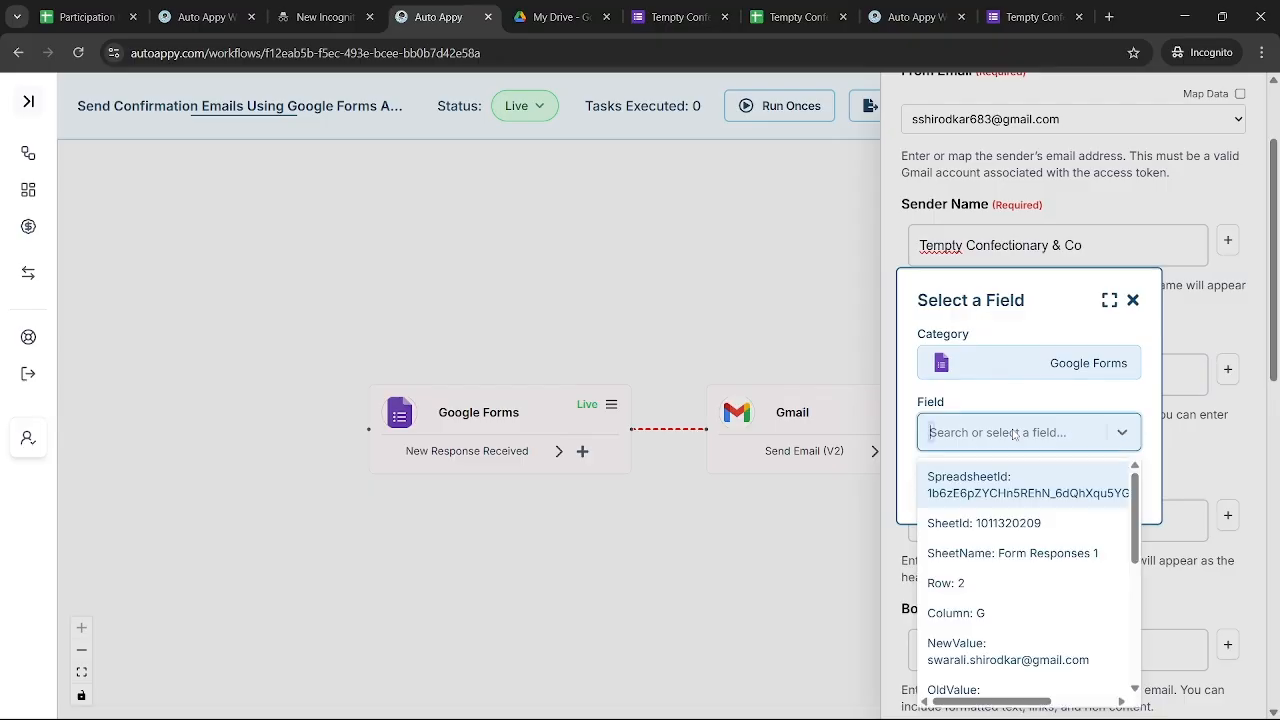
{"action": "type", "text": "swara"}
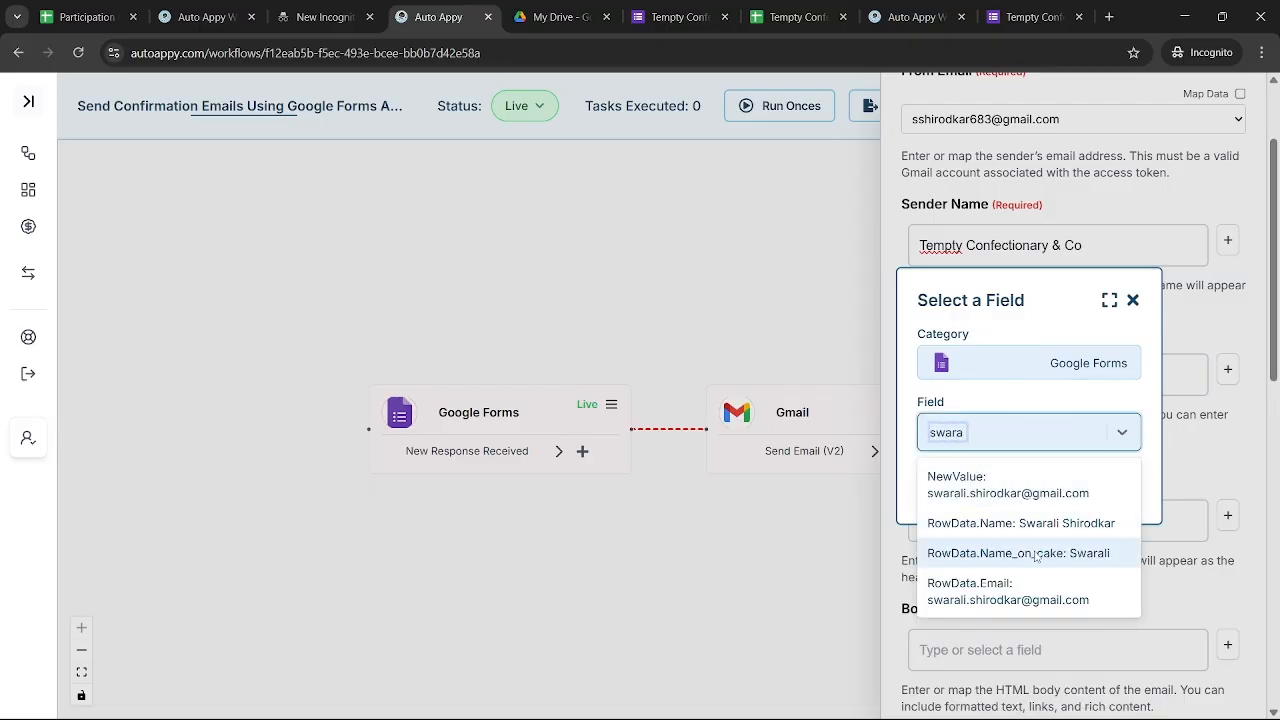
{"action": "left_click", "coordinate": [1030, 592]}
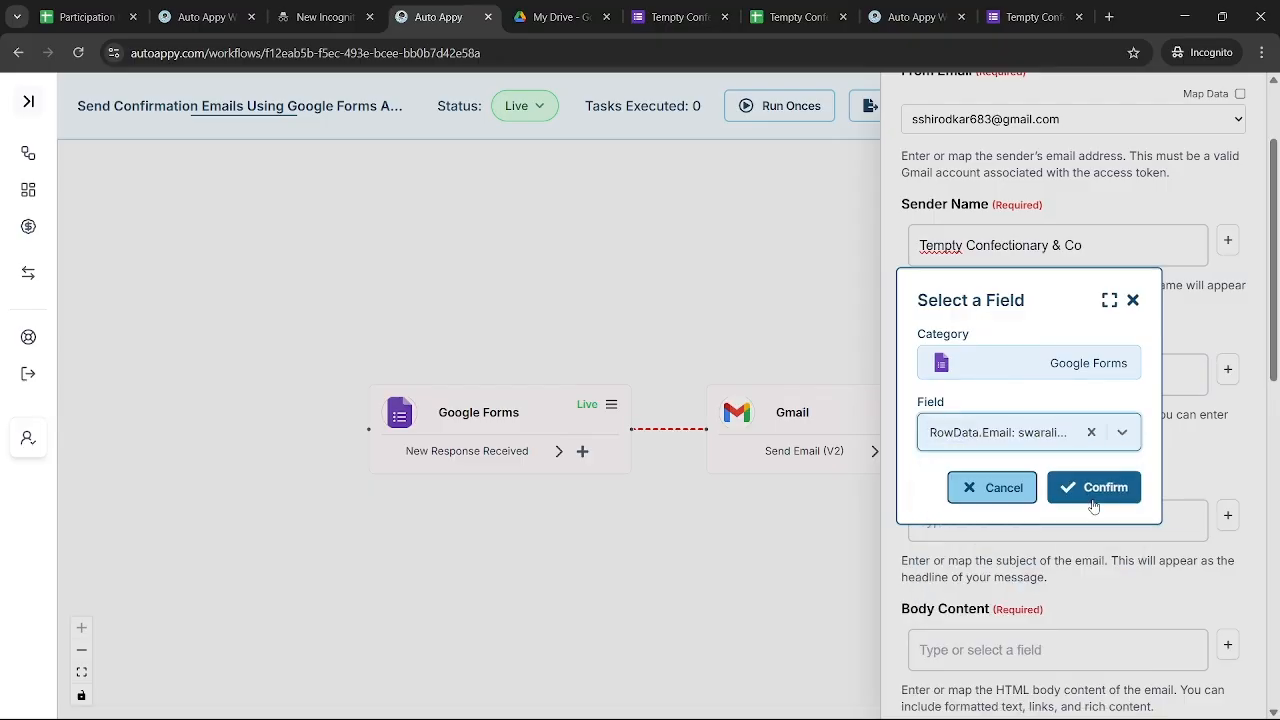
{"action": "left_click", "coordinate": [1093, 505]}
{"action": "scroll", "coordinate": [1023, 480], "scroll_direction": "down", "scroll_amount": 3}
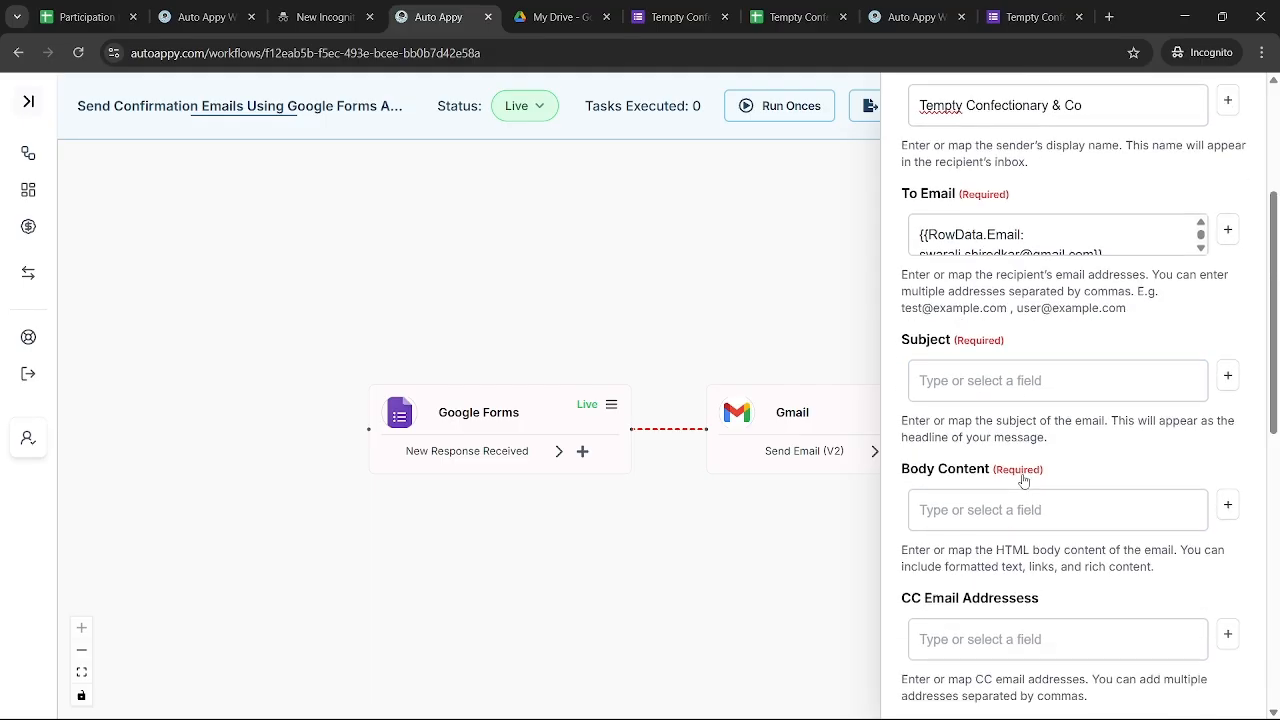
Enter the subject 'Cake Order Confirmation', fixing the mistyped final letter.
{"action": "left_click", "coordinate": [1092, 377]}
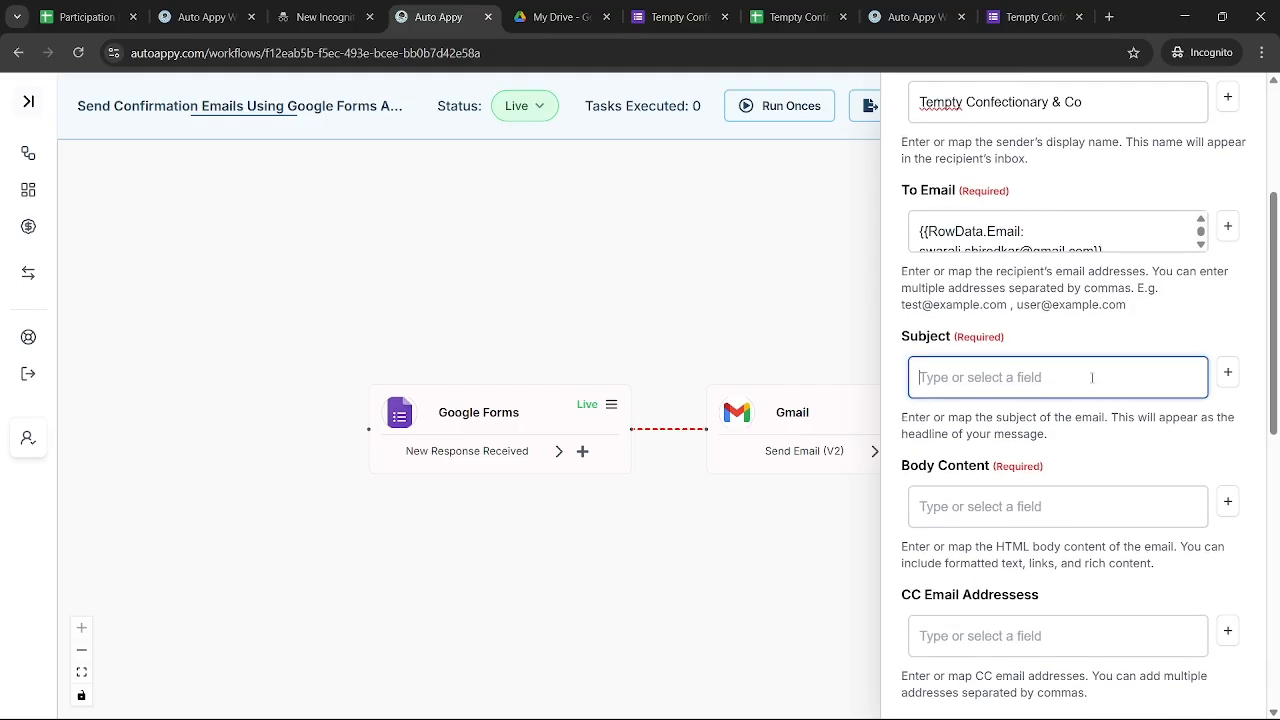
{"action": "type", "text": "Cake O"}
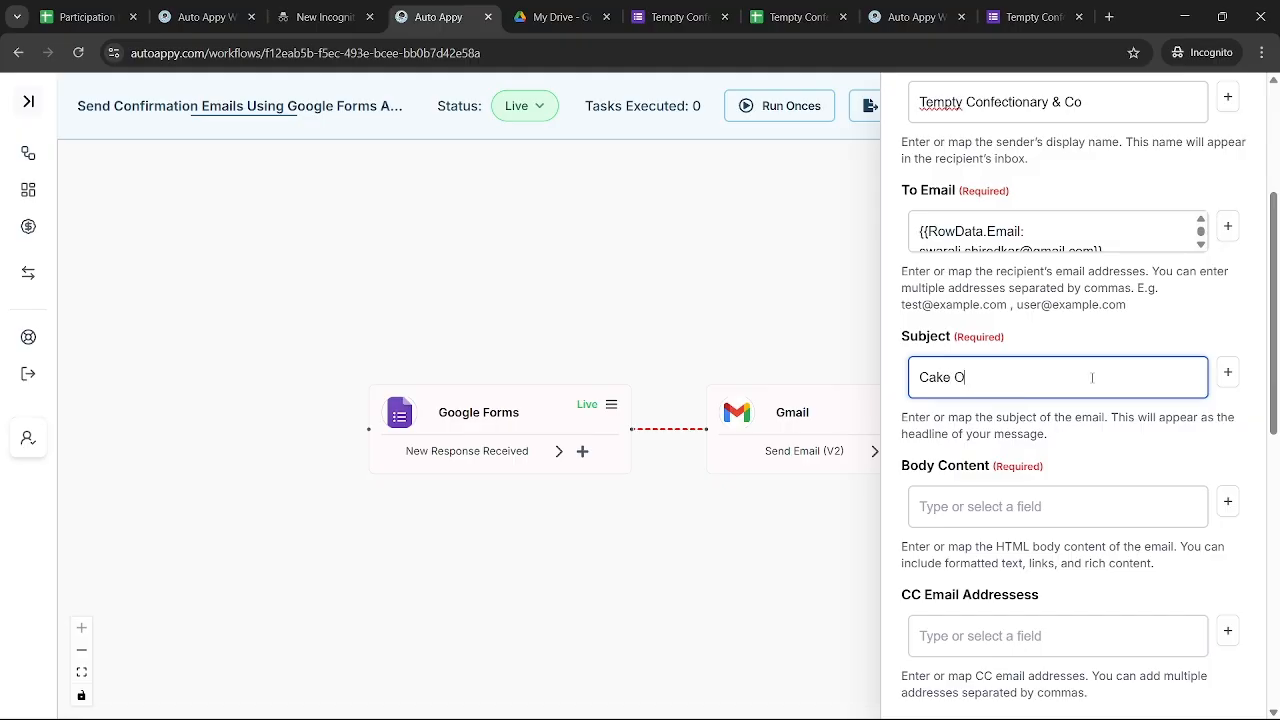
{"action": "type", "text": "rder Confirmatiob"}
{"action": "key", "text": "BackSpace"}
{"action": "type", "text": "n"}
{"action": "scroll", "coordinate": [1140, 463], "scroll_direction": "down", "scroll_amount": 1}
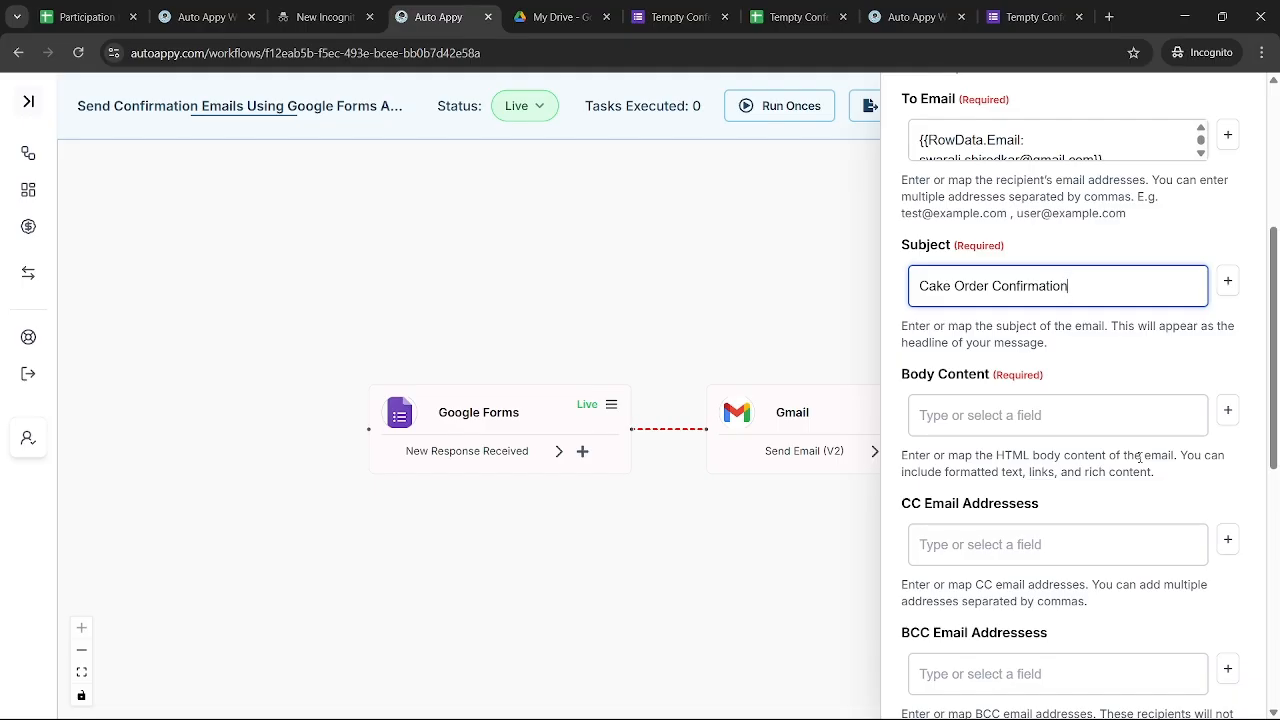
{"action": "key", "text": "alt+Tab"}
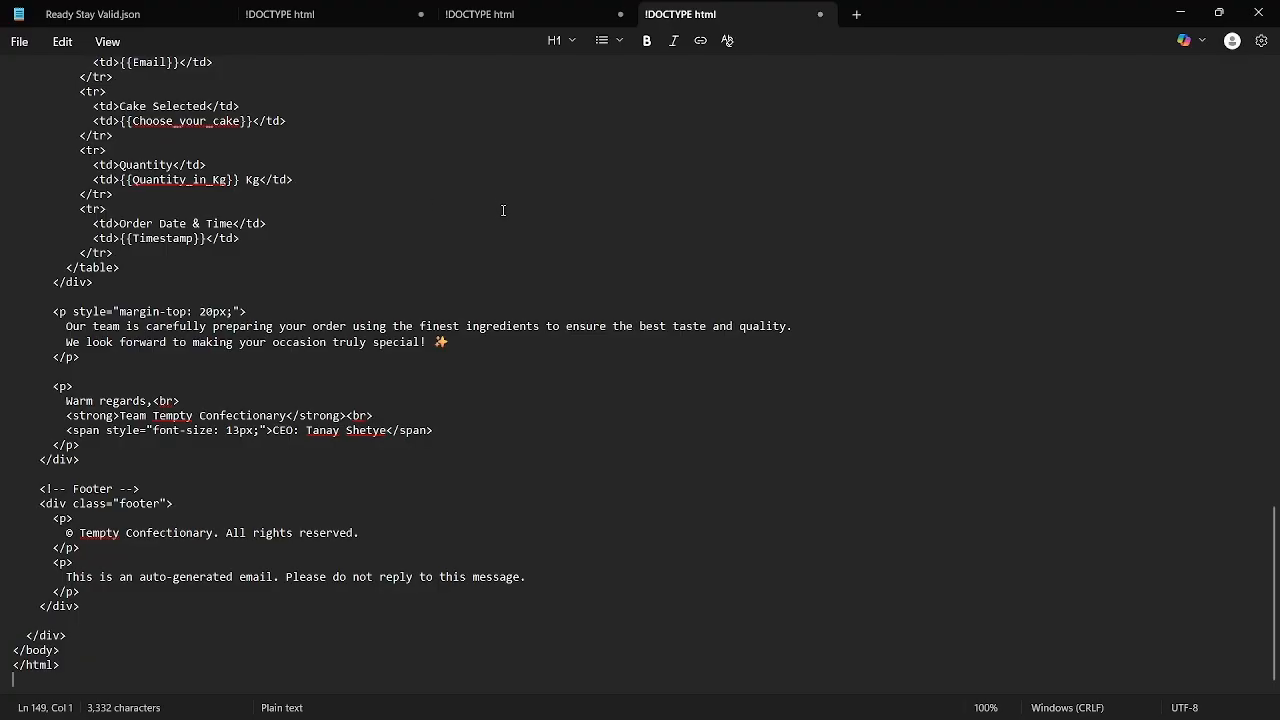
Select the {{Name_on_cake}} placeholder in the Notepad template's greeting line.
{"action": "scroll", "coordinate": [503, 210], "scroll_direction": "up", "scroll_amount": 12}
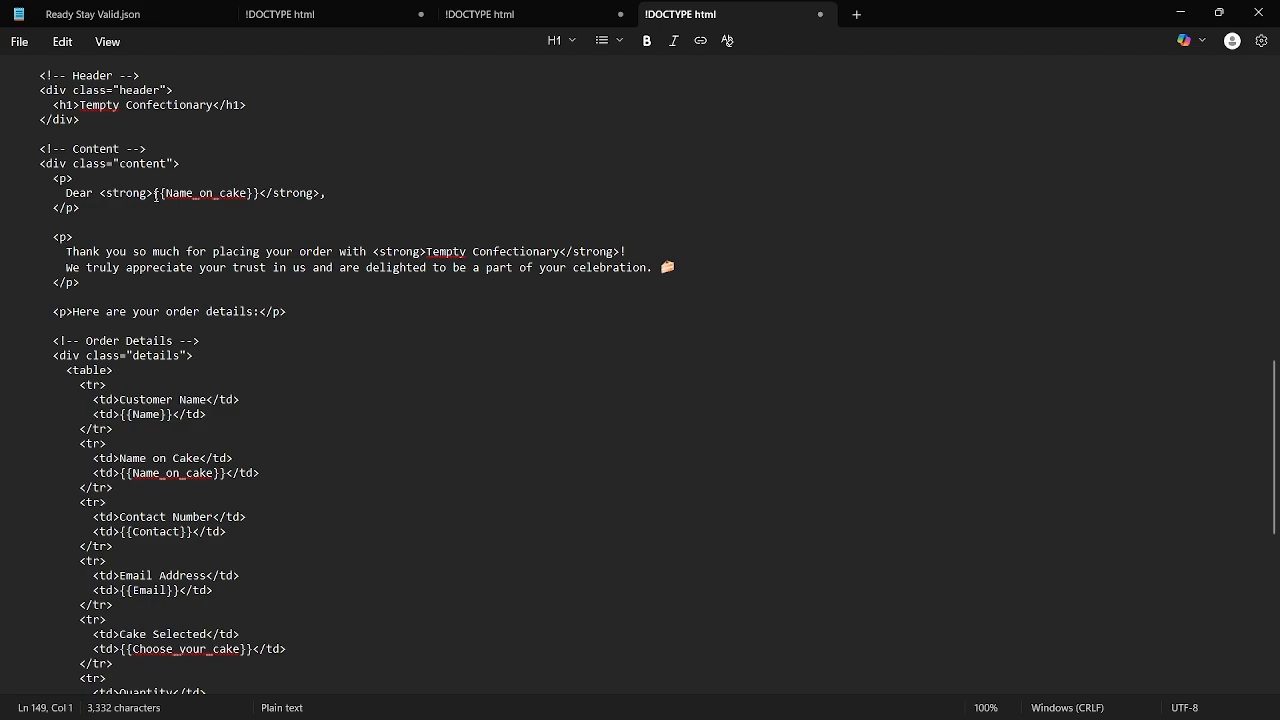
{"action": "left_click_drag", "start_coordinate": [153, 191], "coordinate": [260, 196]}
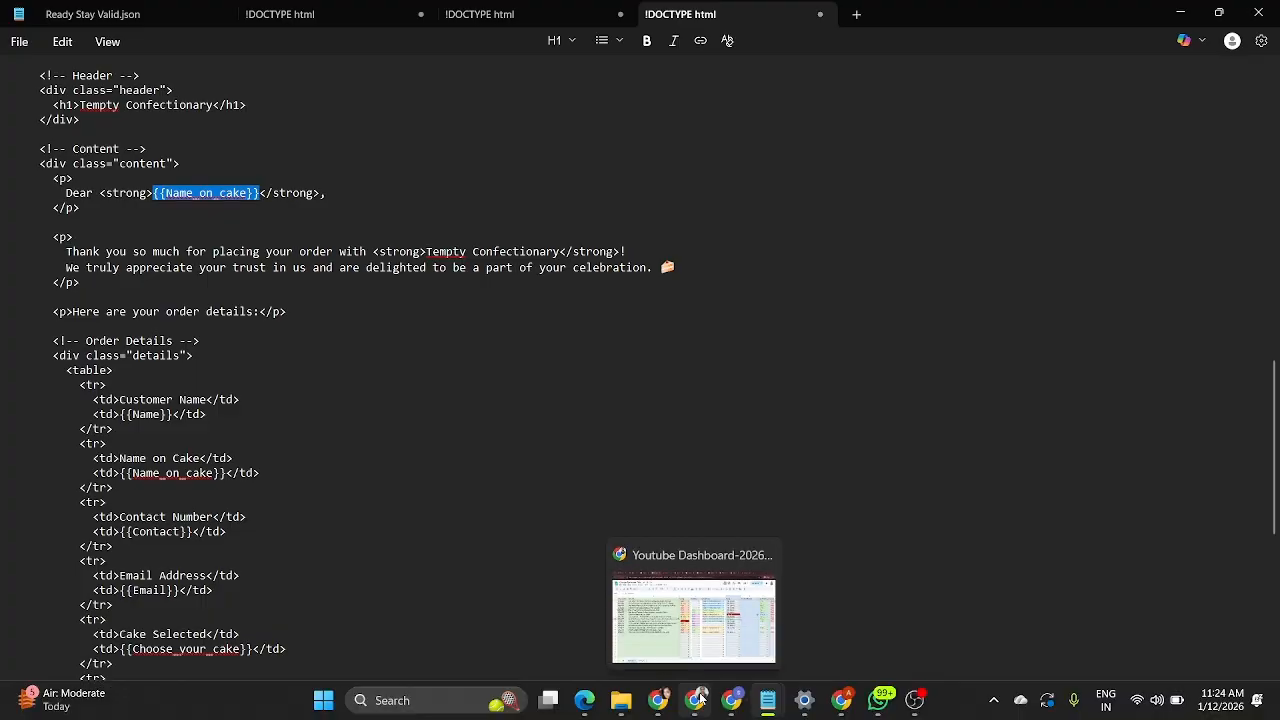
{"action": "mouse_move", "coordinate": [740, 706]}
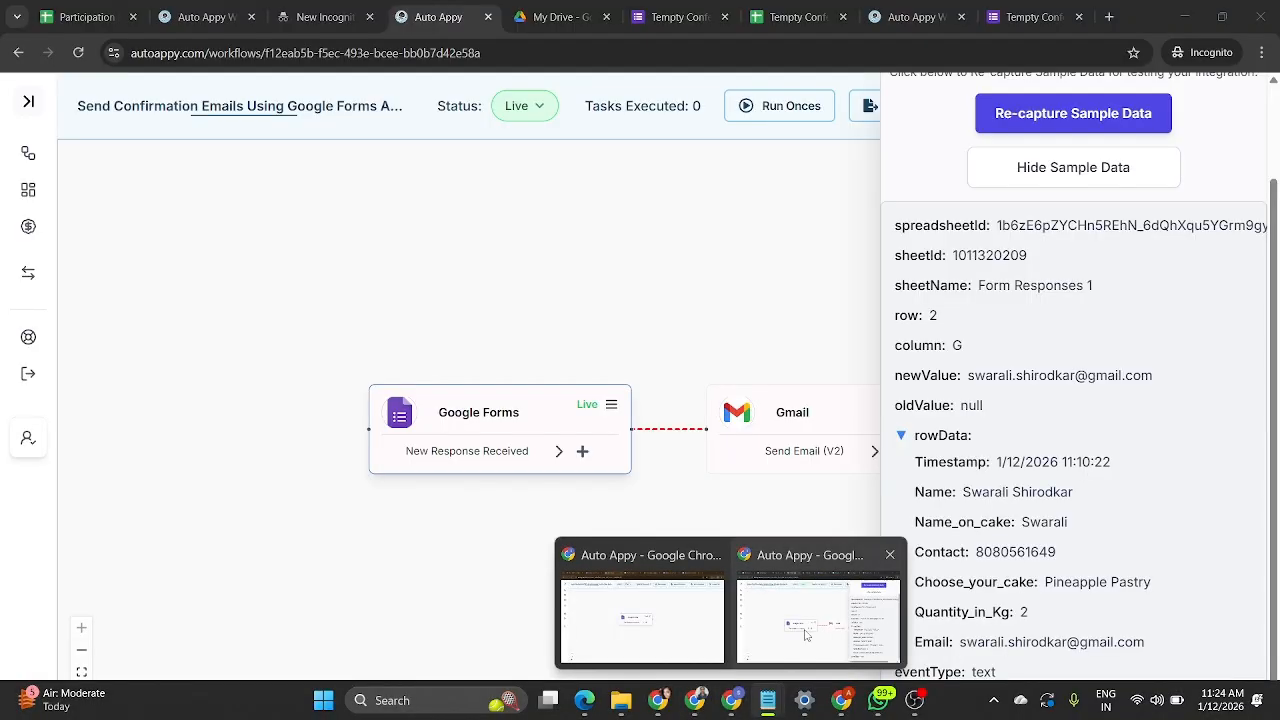
Back in Auto Appy, close the trigger settings and open the Gmail step's settings.
{"action": "left_click", "coordinate": [805, 633]}
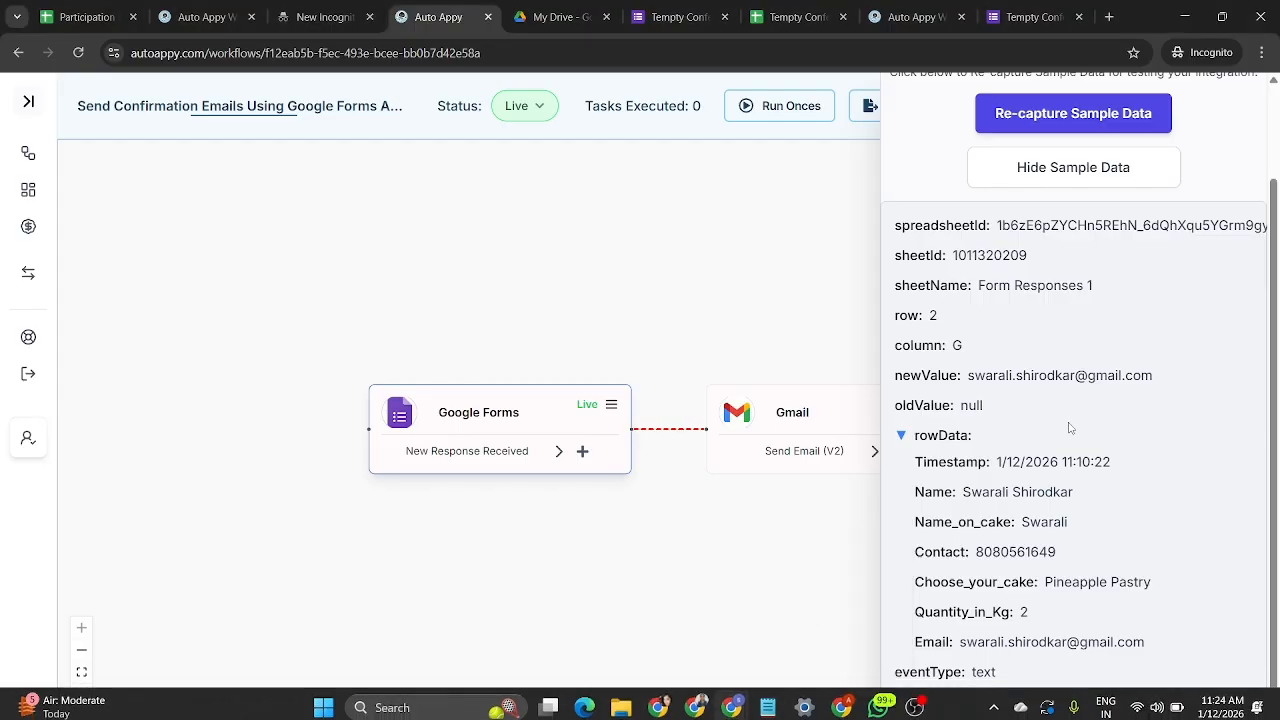
{"action": "scroll", "coordinate": [1091, 413], "scroll_direction": "up", "scroll_amount": 2}
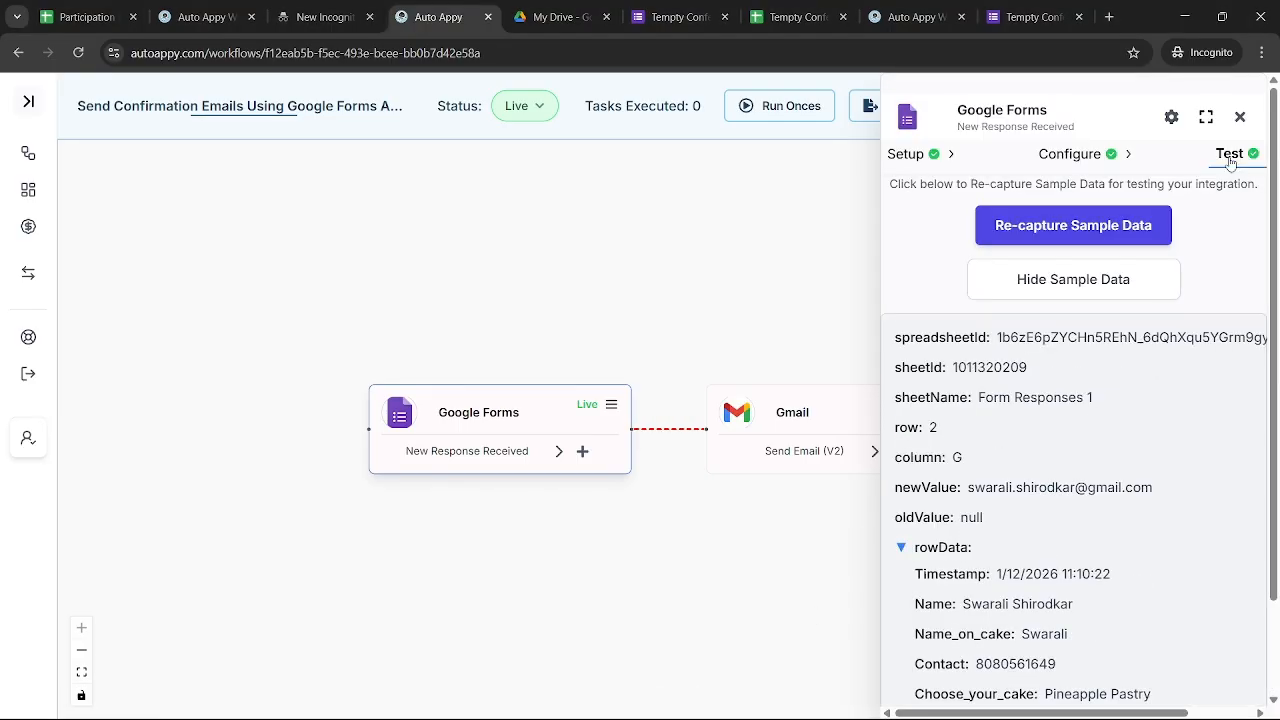
{"action": "left_click", "coordinate": [1239, 117]}
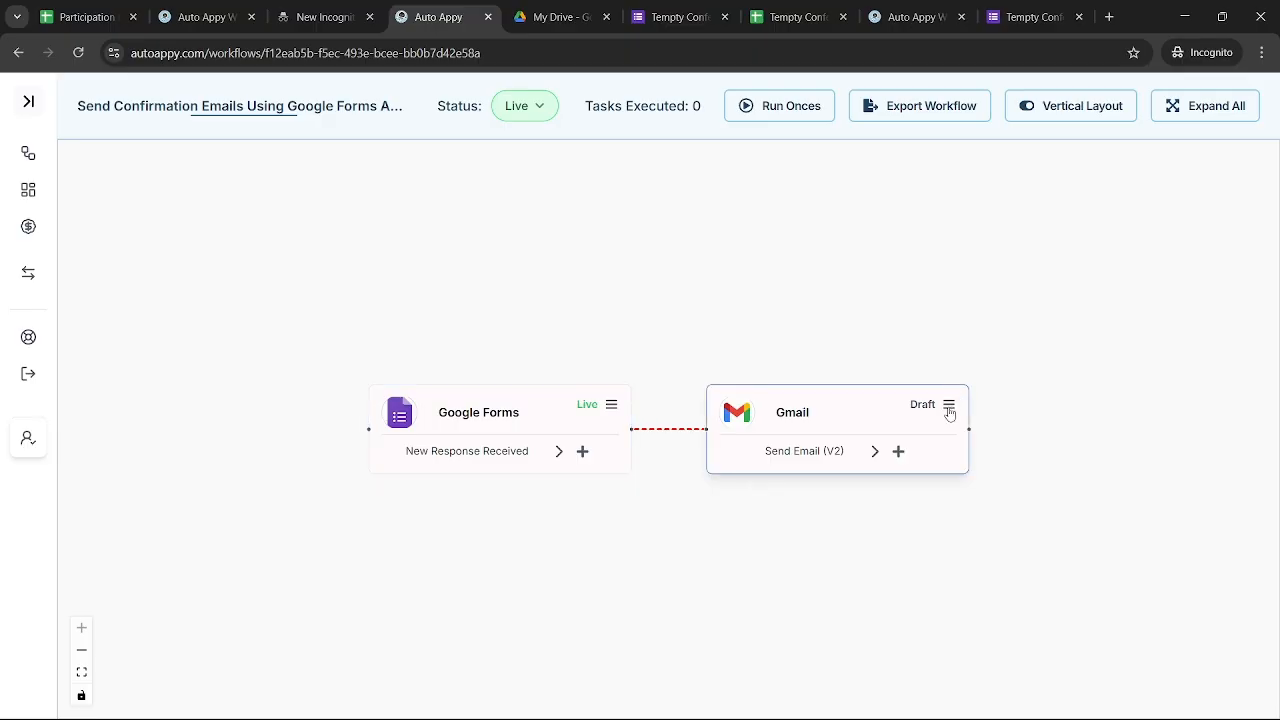
{"action": "left_click", "coordinate": [948, 406]}
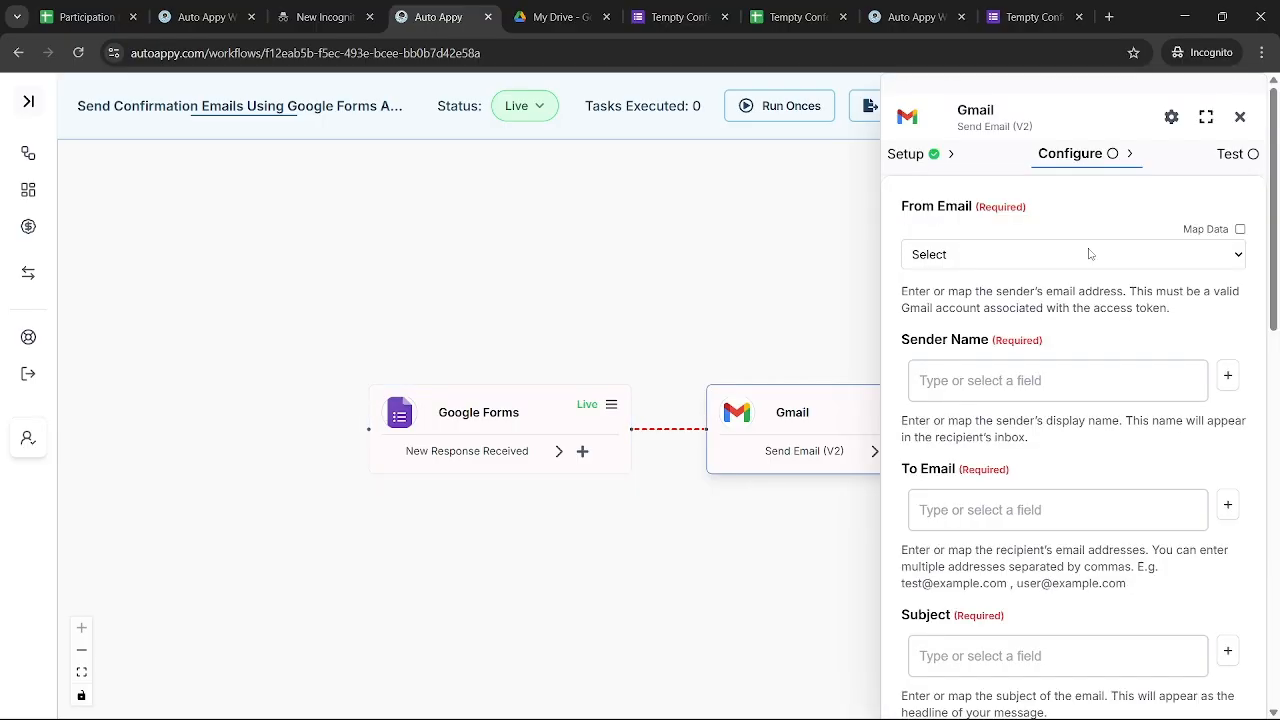
Pick the connected Gmail account as sender and name it 'Tempty Confectionary& Co'.
{"action": "left_click", "coordinate": [1092, 255]}
{"action": "left_click", "coordinate": [1034, 303]}
{"action": "left_click", "coordinate": [1057, 386]}
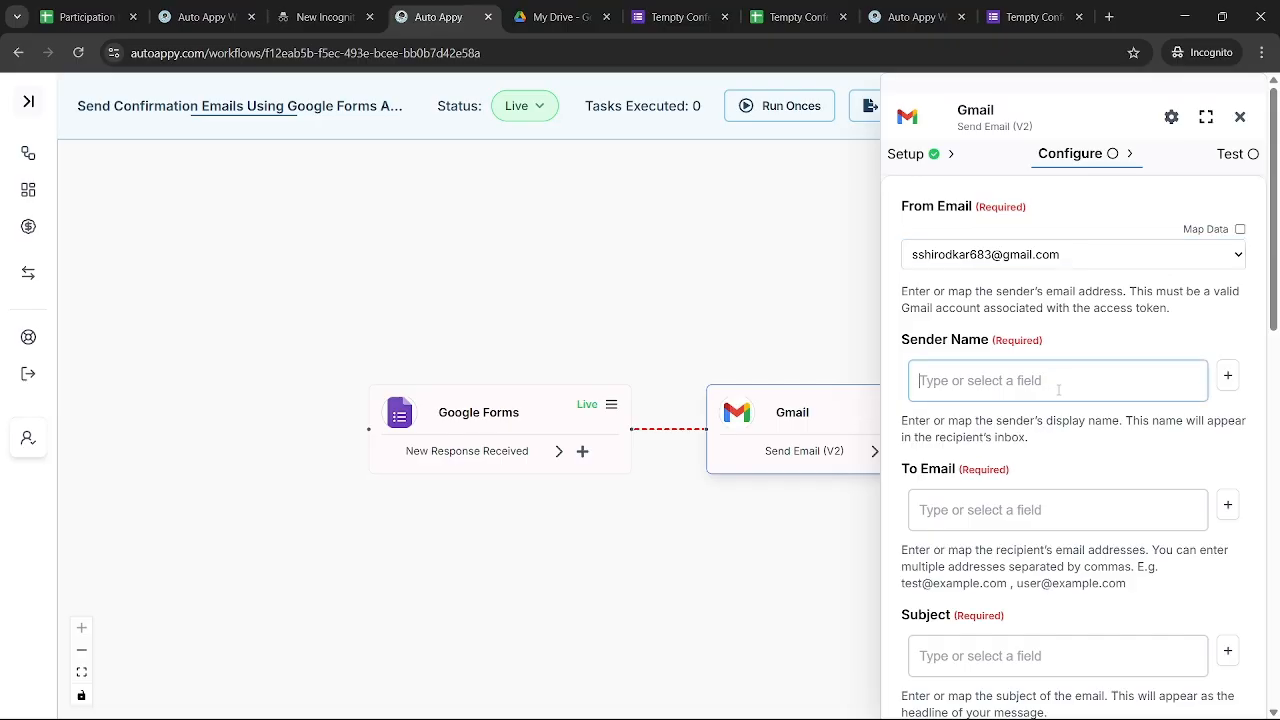
{"action": "type", "text": "T"}
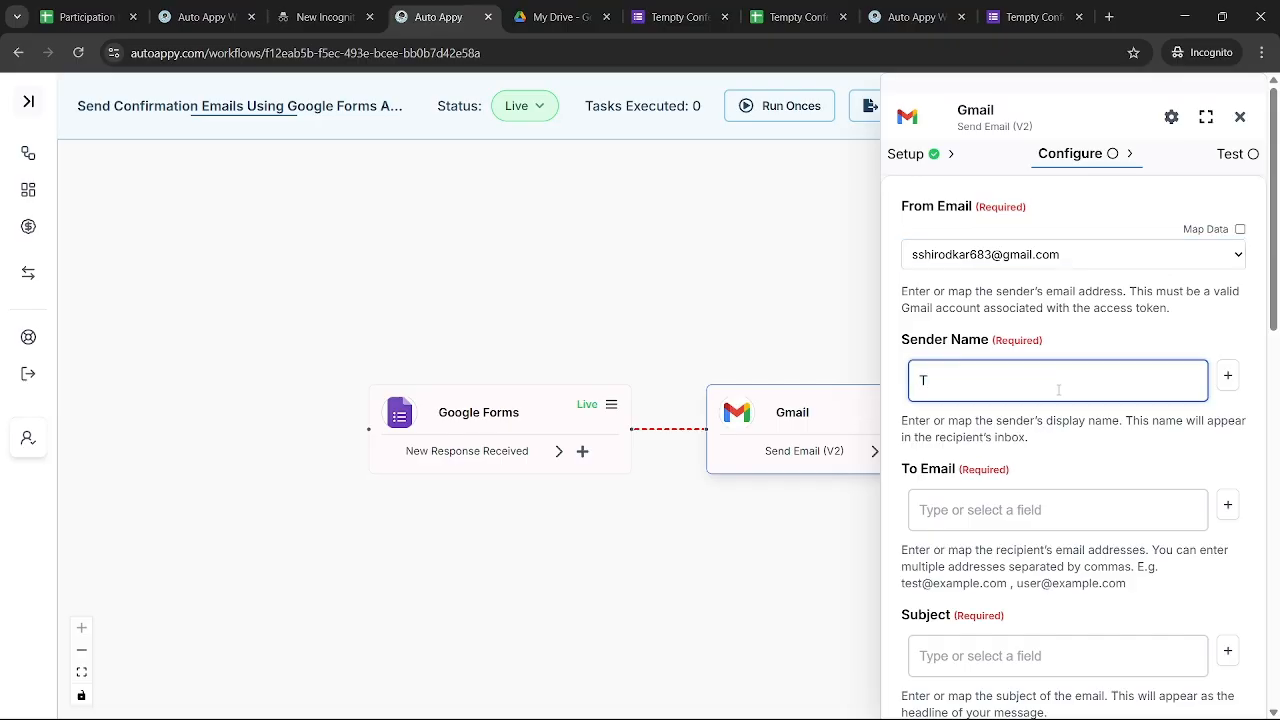
{"action": "type", "text": "empty Confectiona"}
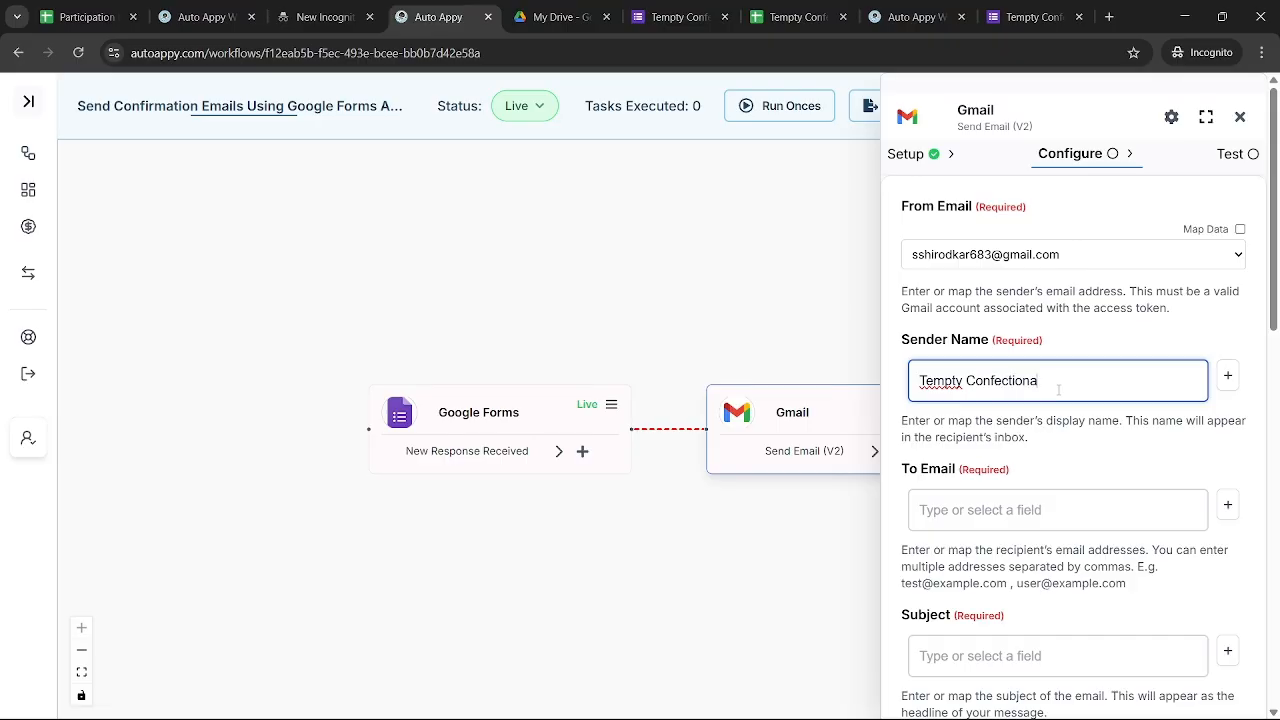
{"action": "type", "text": "ry ANd"}
{"action": "key", "text": "BackSpace"}
{"action": "key", "text": "BackSpace"}
{"action": "key", "text": "BackSpace"}
{"action": "type", "text": "& Co"}
Map the Google Forms RowData.Email field into To Email.
{"action": "left_click", "coordinate": [1050, 510]}
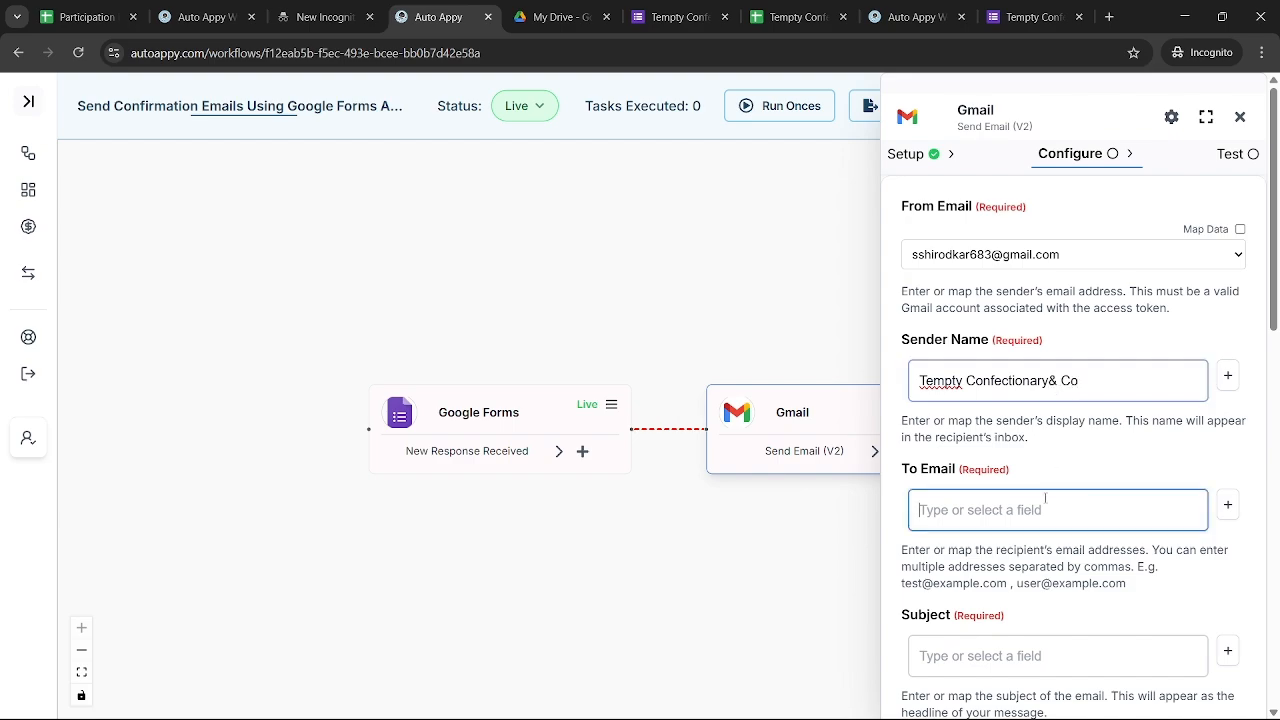
{"action": "left_click", "coordinate": [1226, 502]}
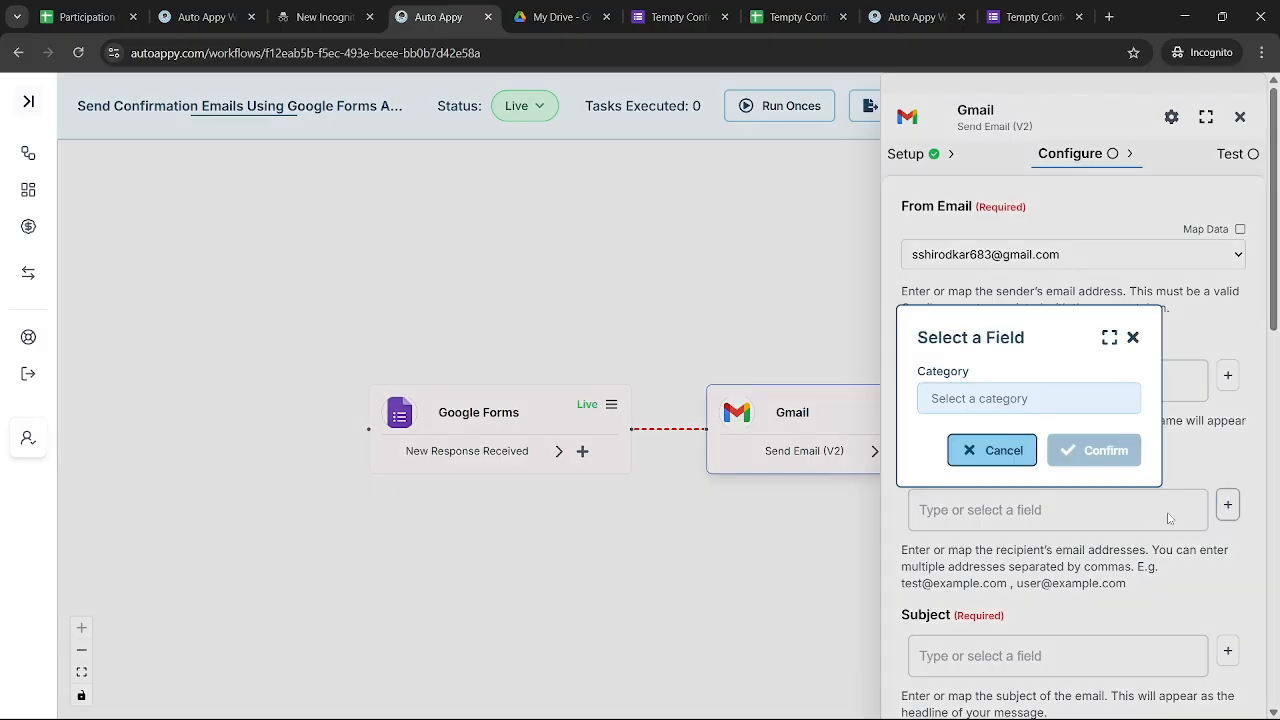
{"action": "left_click", "coordinate": [1030, 397]}
{"action": "left_click", "coordinate": [980, 437]}
{"action": "left_click", "coordinate": [980, 432]}
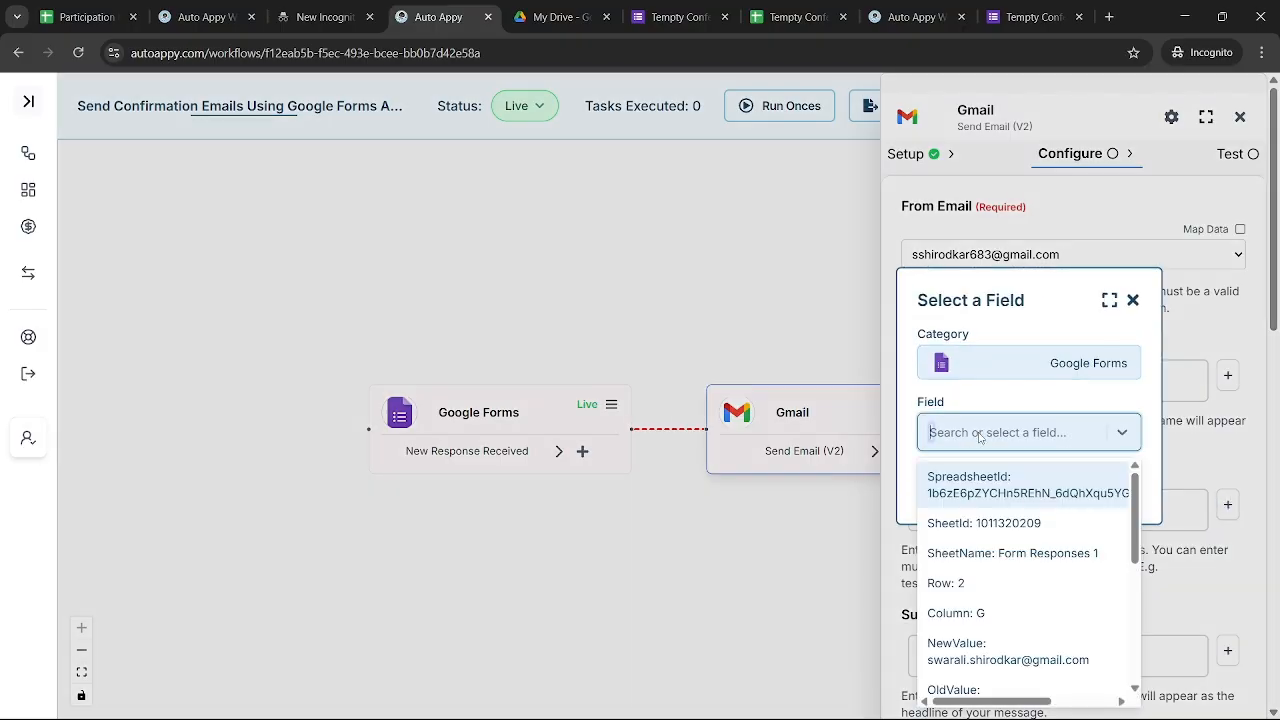
{"action": "type", "text": "swar"}
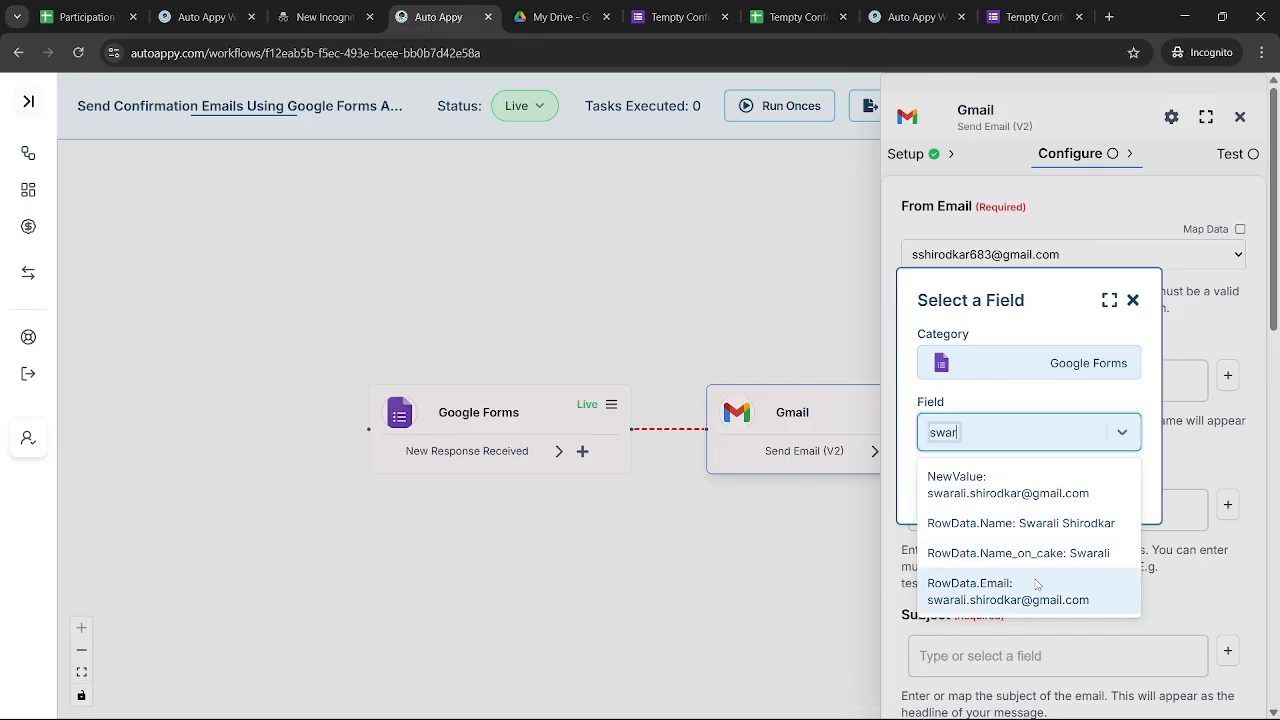
{"action": "left_click", "coordinate": [1036, 585]}
{"action": "left_click", "coordinate": [1096, 487]}
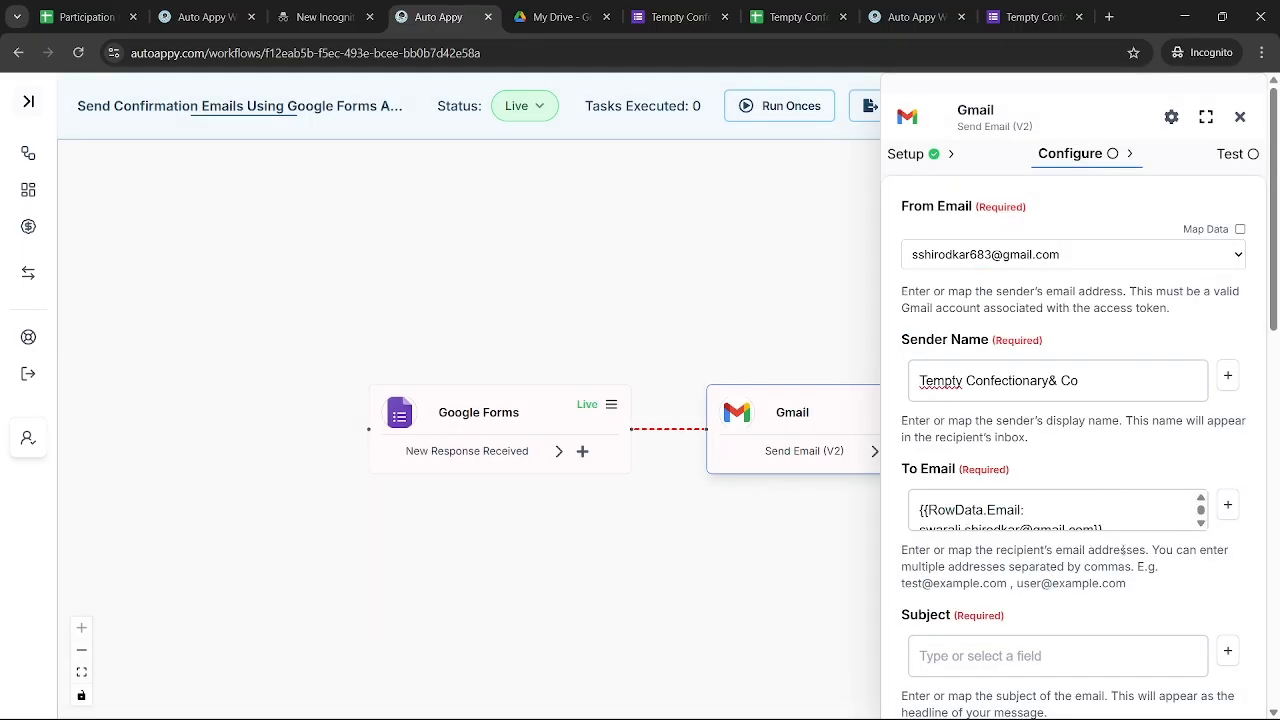
{"action": "scroll", "coordinate": [1126, 556], "scroll_direction": "down", "scroll_amount": 1}
{"action": "scroll", "coordinate": [1126, 556], "scroll_direction": "down", "scroll_amount": 1}
Set the subject to 'Your order Is Confirmed!!'.
{"action": "left_click", "coordinate": [1016, 503]}
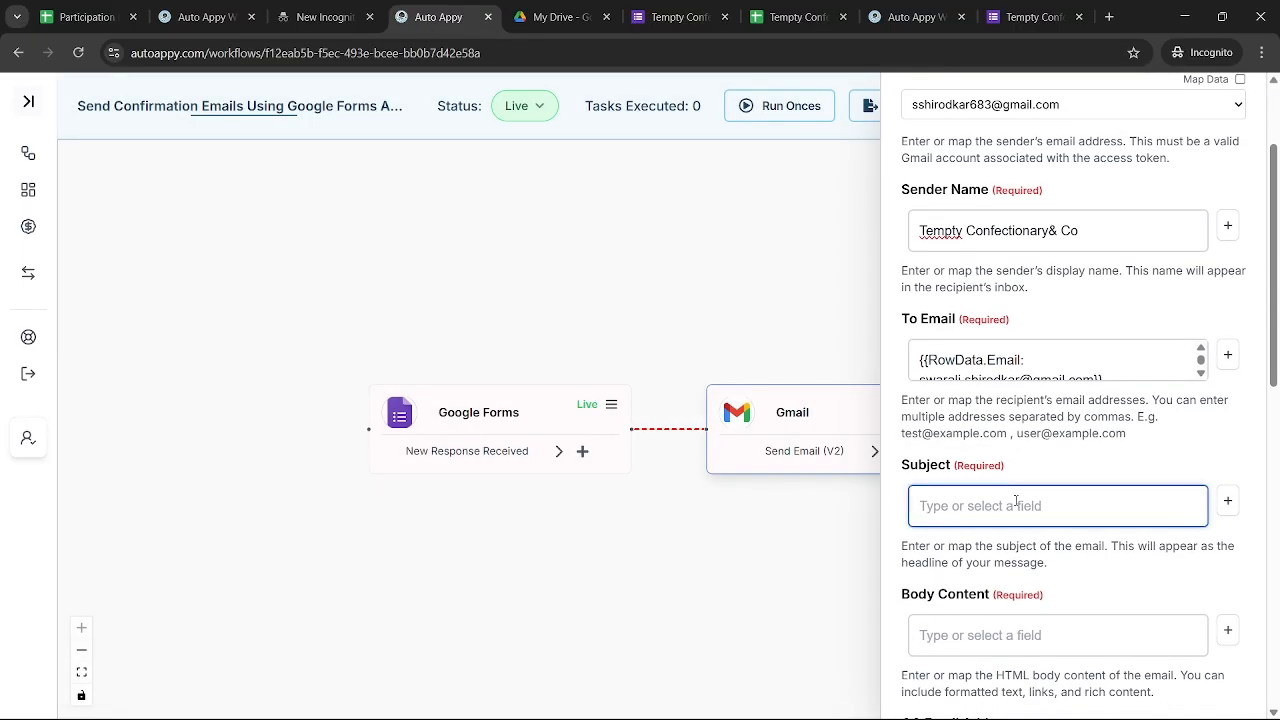
{"action": "type", "text": "Your order Is Confirmed!!"}
Map Google Forms RowData.Name_on_cake into Body Content and copy the token.
{"action": "scroll", "coordinate": [1055, 615], "scroll_direction": "down", "scroll_amount": 1}
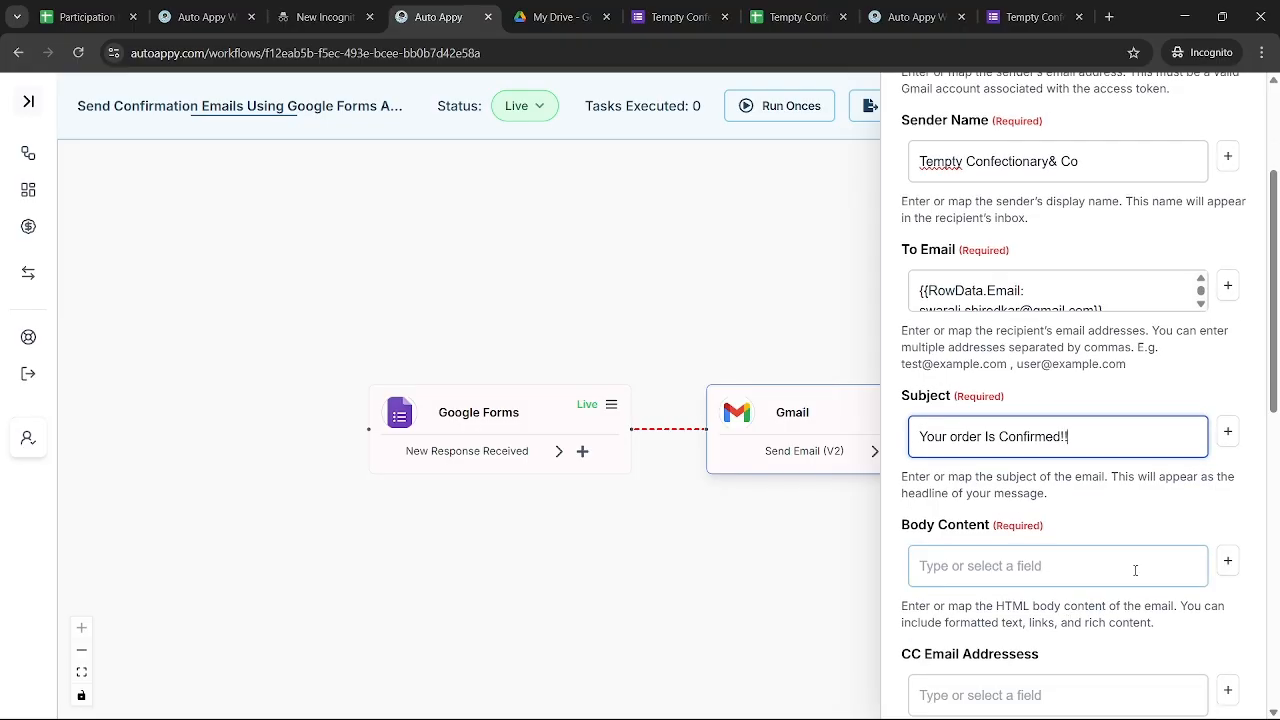
{"action": "left_click", "coordinate": [1228, 560]}
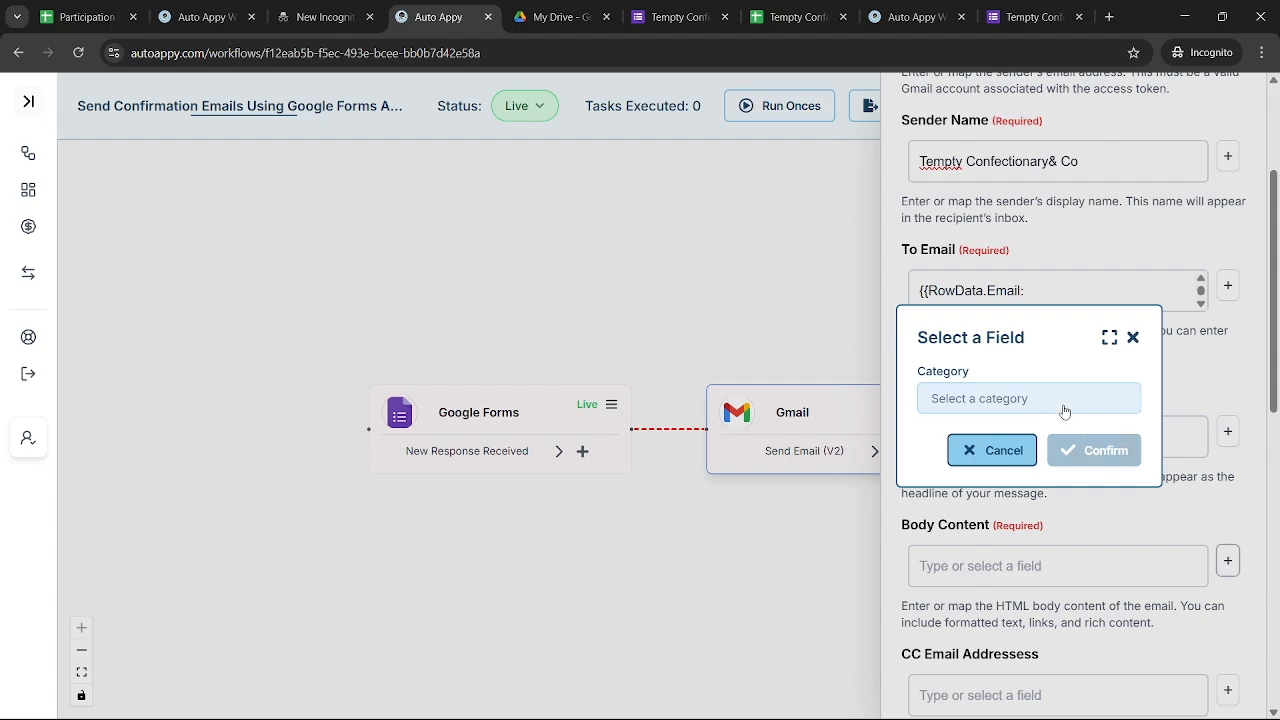
{"action": "left_click", "coordinate": [1020, 400]}
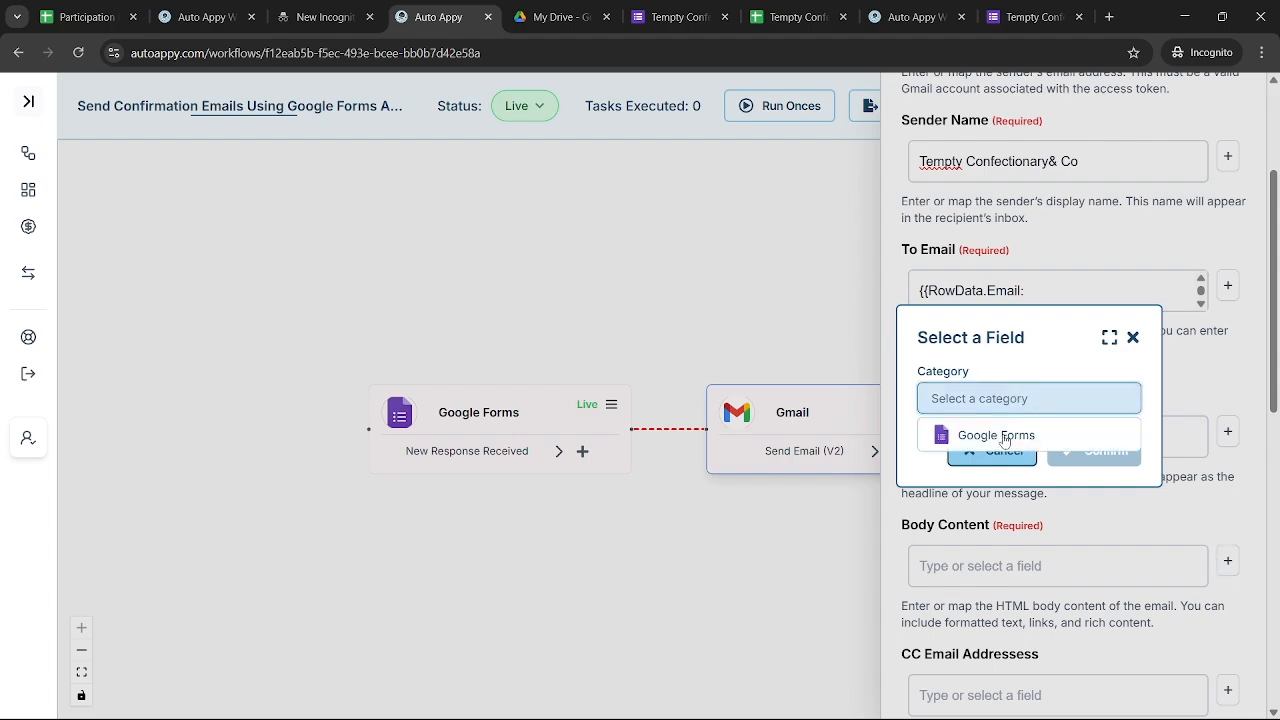
{"action": "left_click", "coordinate": [1005, 437]}
{"action": "left_click", "coordinate": [1005, 440]}
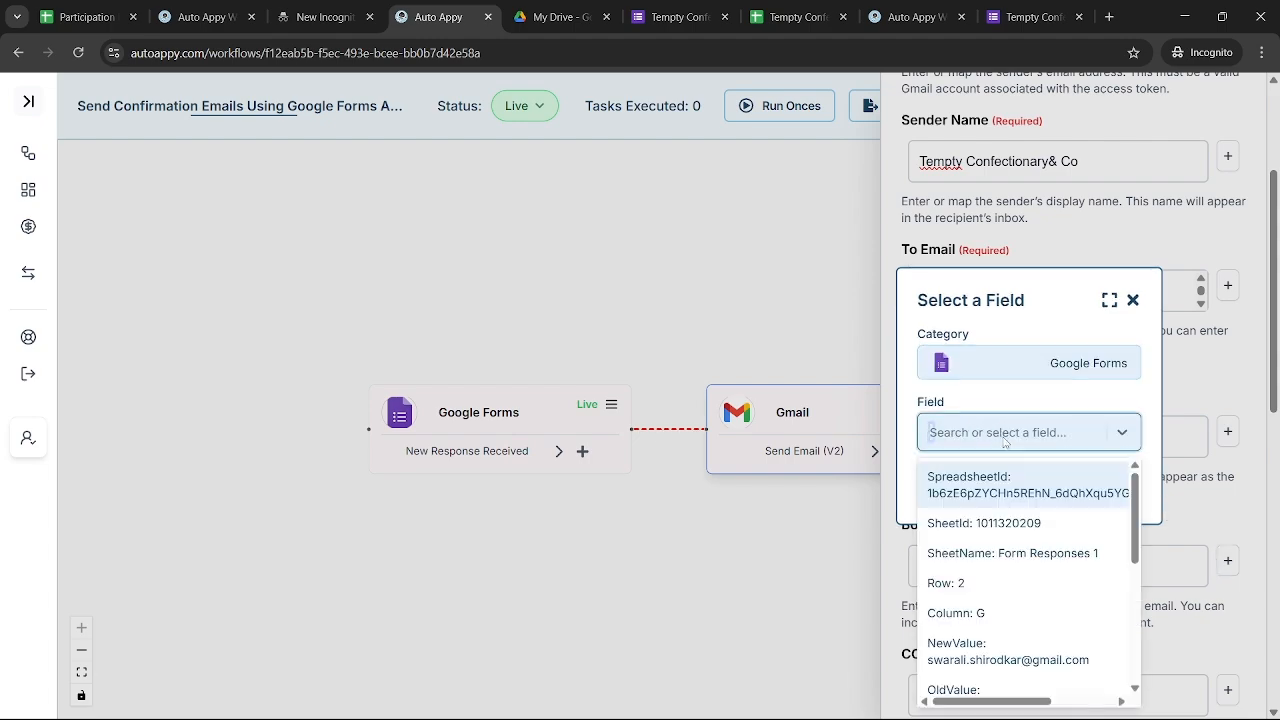
{"action": "type", "text": "name"}
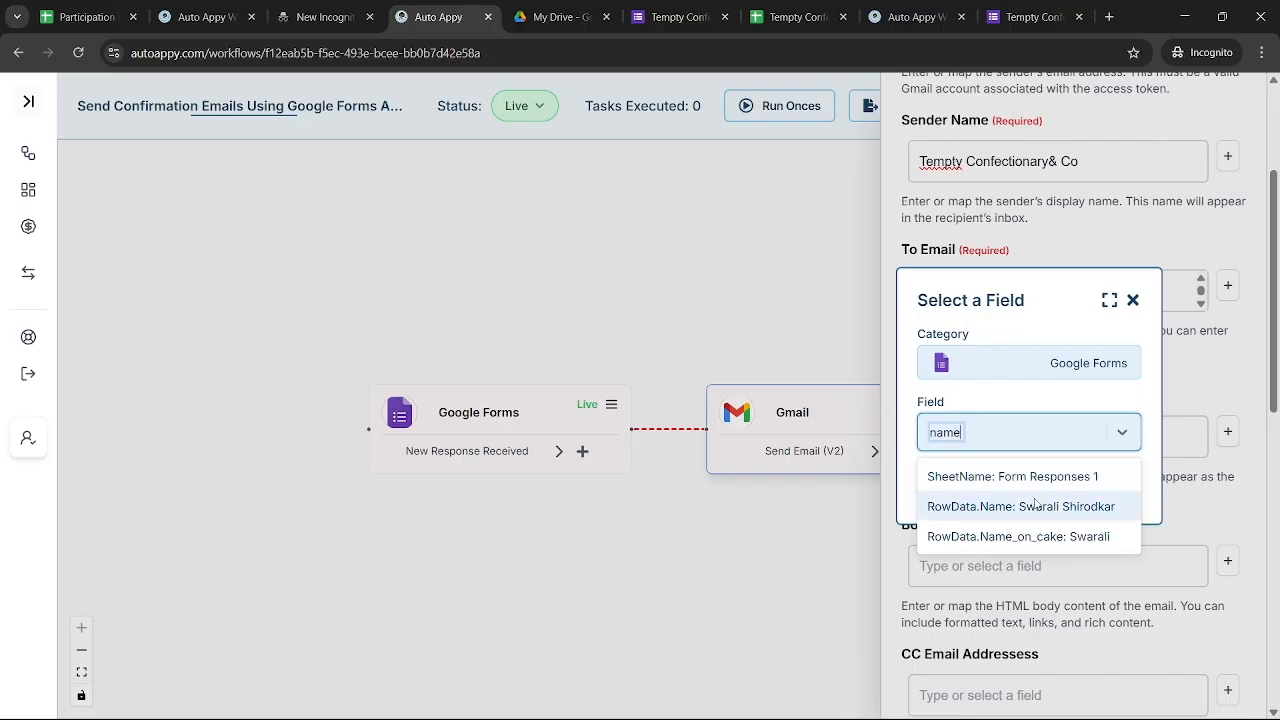
{"action": "left_click", "coordinate": [1037, 535]}
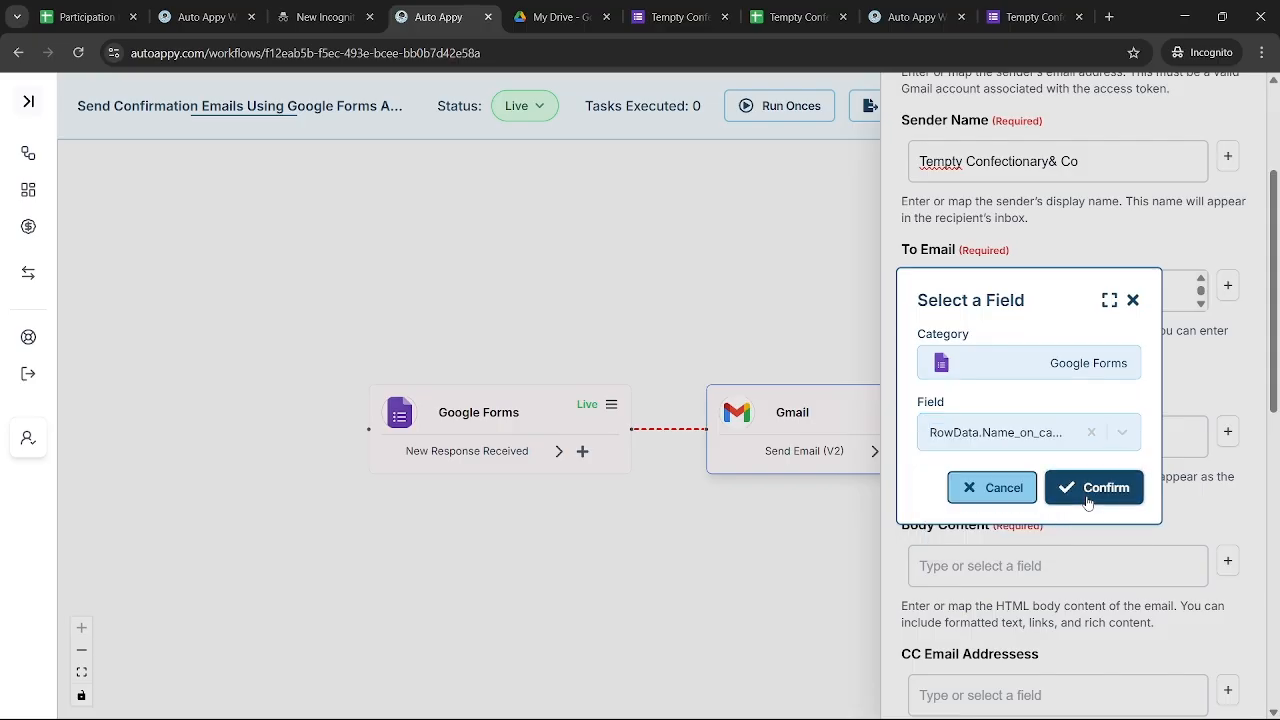
{"action": "left_click", "coordinate": [1093, 488]}
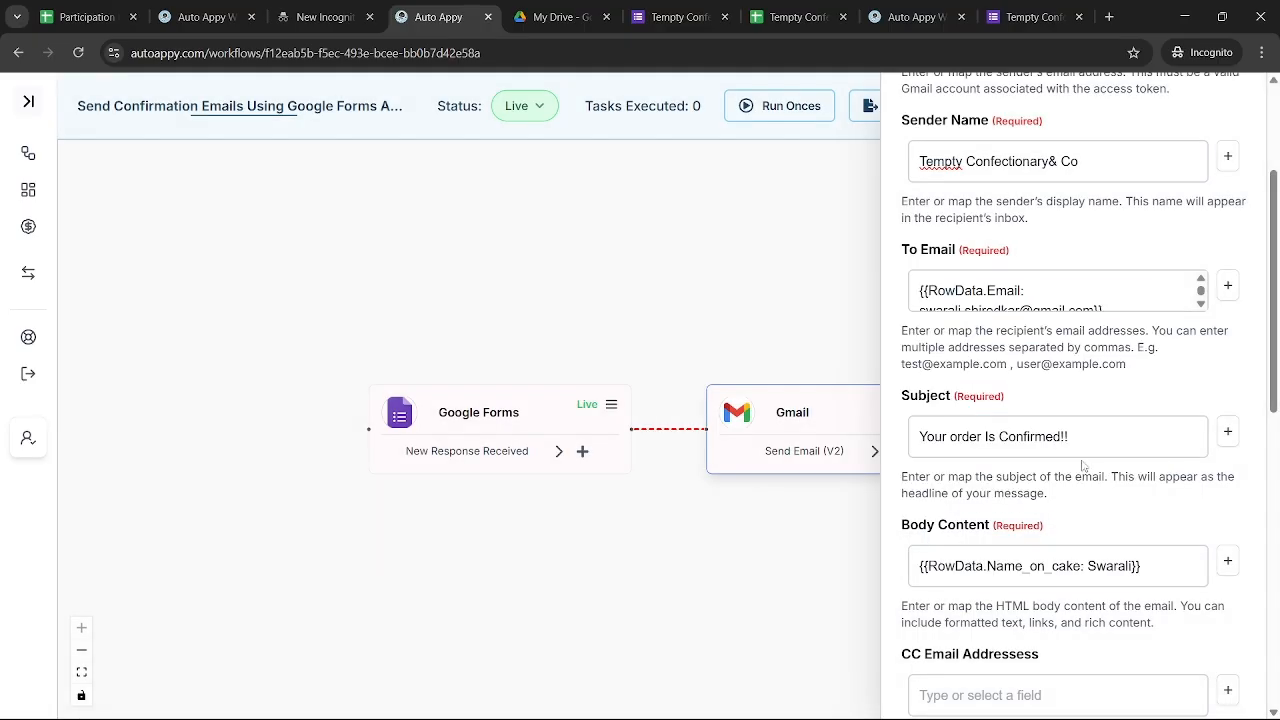
{"action": "left_click", "coordinate": [1167, 570]}
{"action": "key", "text": "ctrl+a"}
{"action": "key", "text": "ctrl+c"}
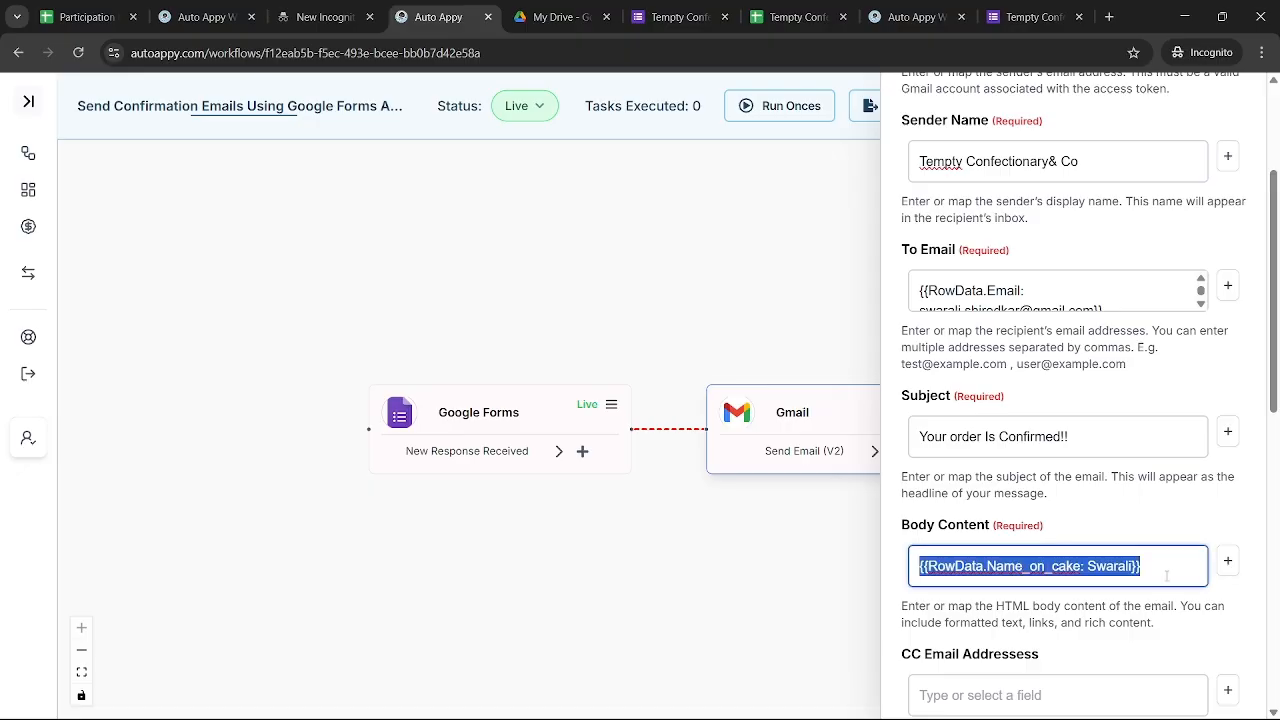
{"action": "key", "text": "alt+Tab"}
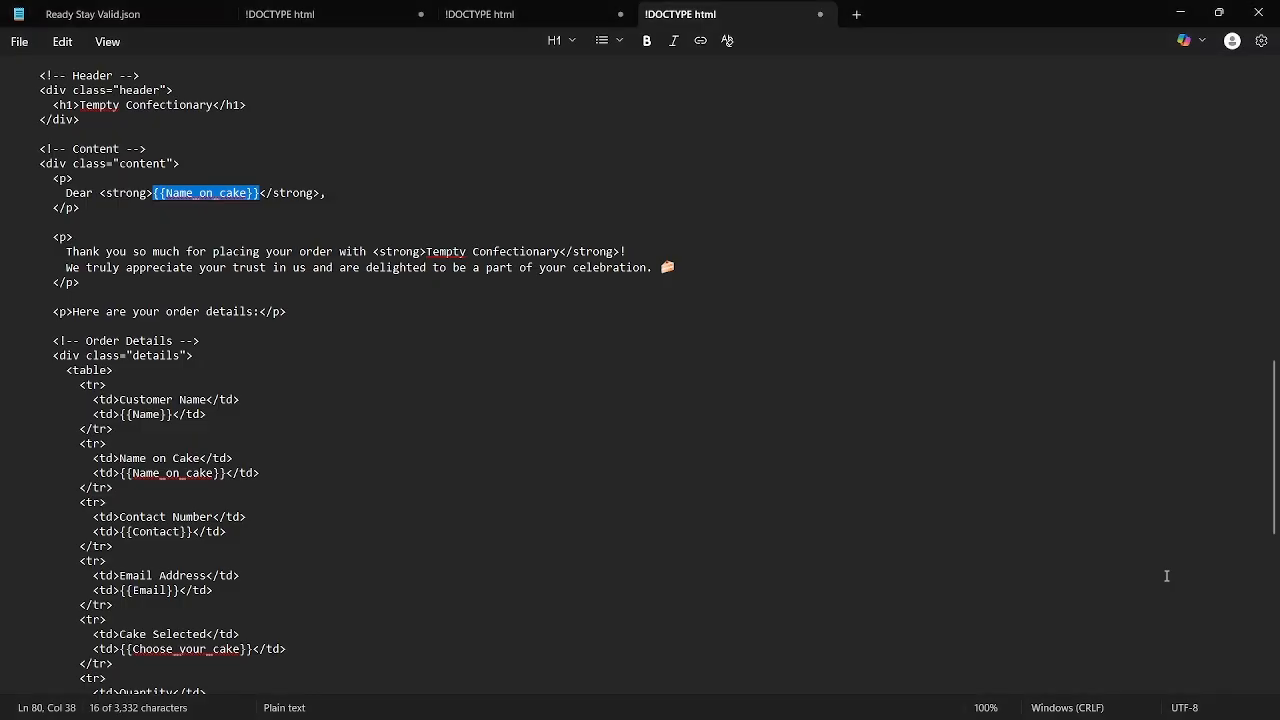
Paste the Name_on_cake token over the greeting placeholder, then select {{Name}} in Customer Name.
{"action": "key", "text": "ctrl+v"}
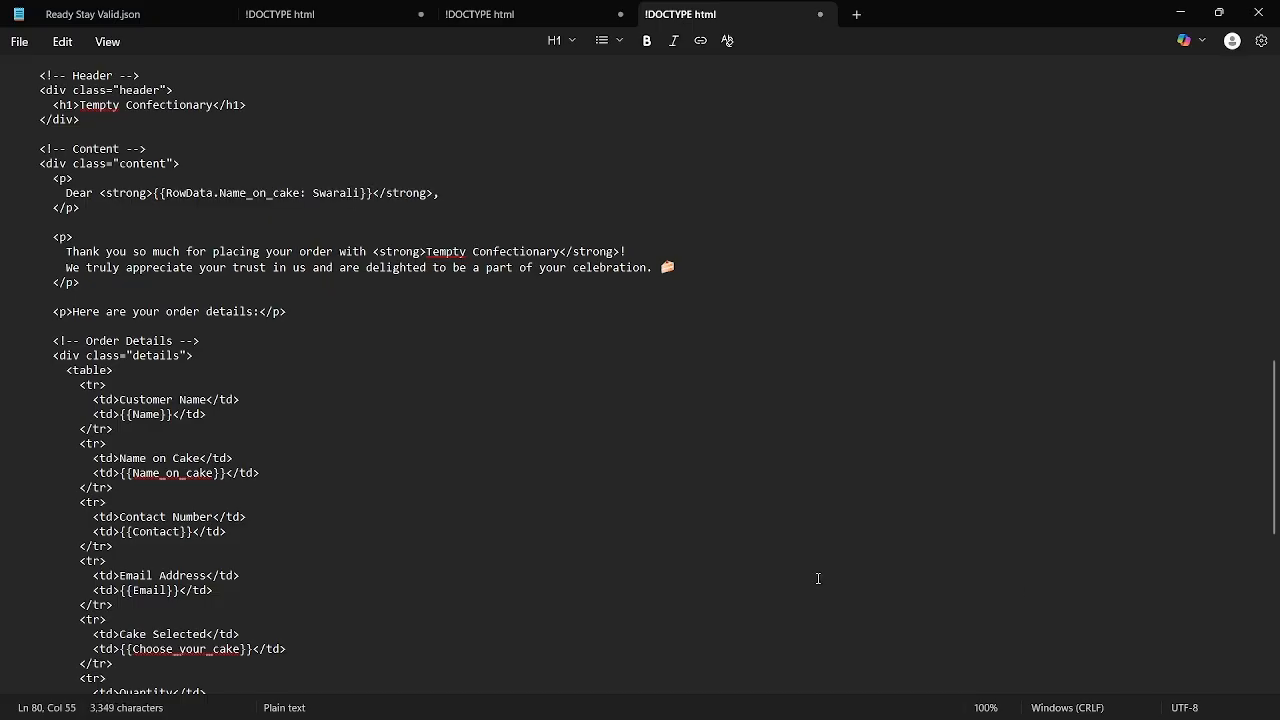
{"action": "scroll", "coordinate": [343, 418], "scroll_direction": "down", "scroll_amount": 3}
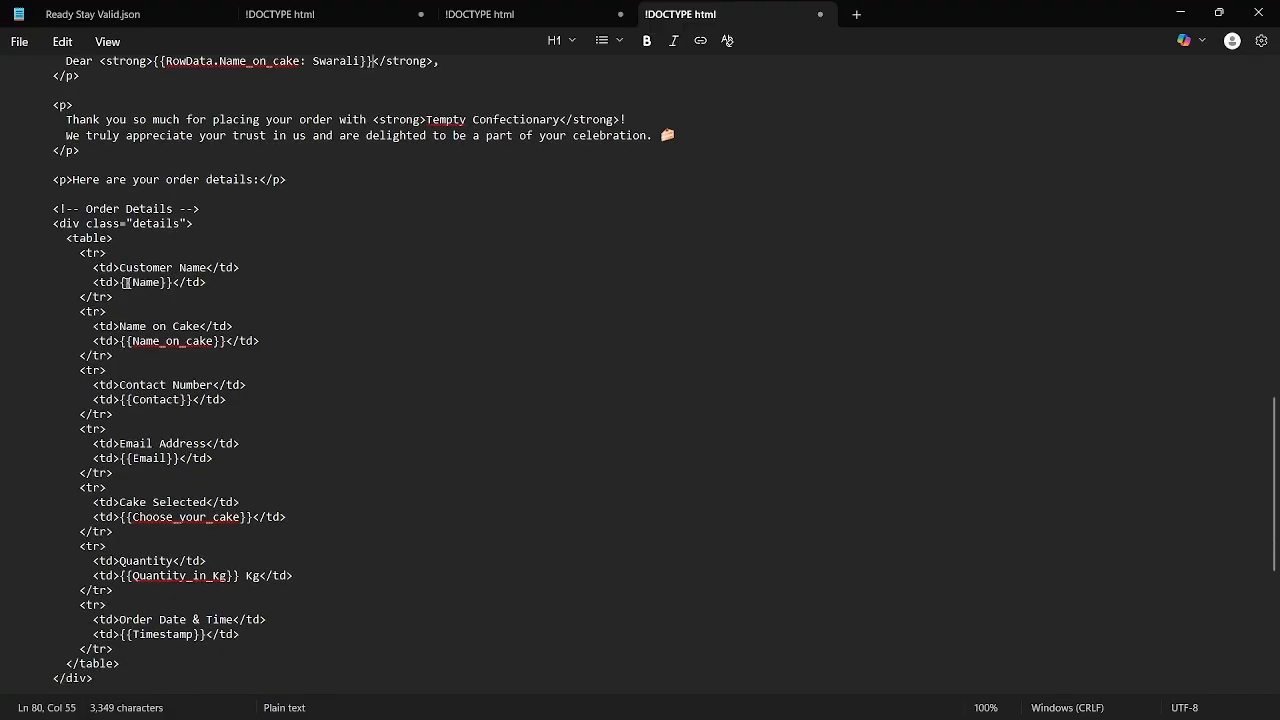
{"action": "left_click_drag", "start_coordinate": [119, 283], "coordinate": [176, 287]}
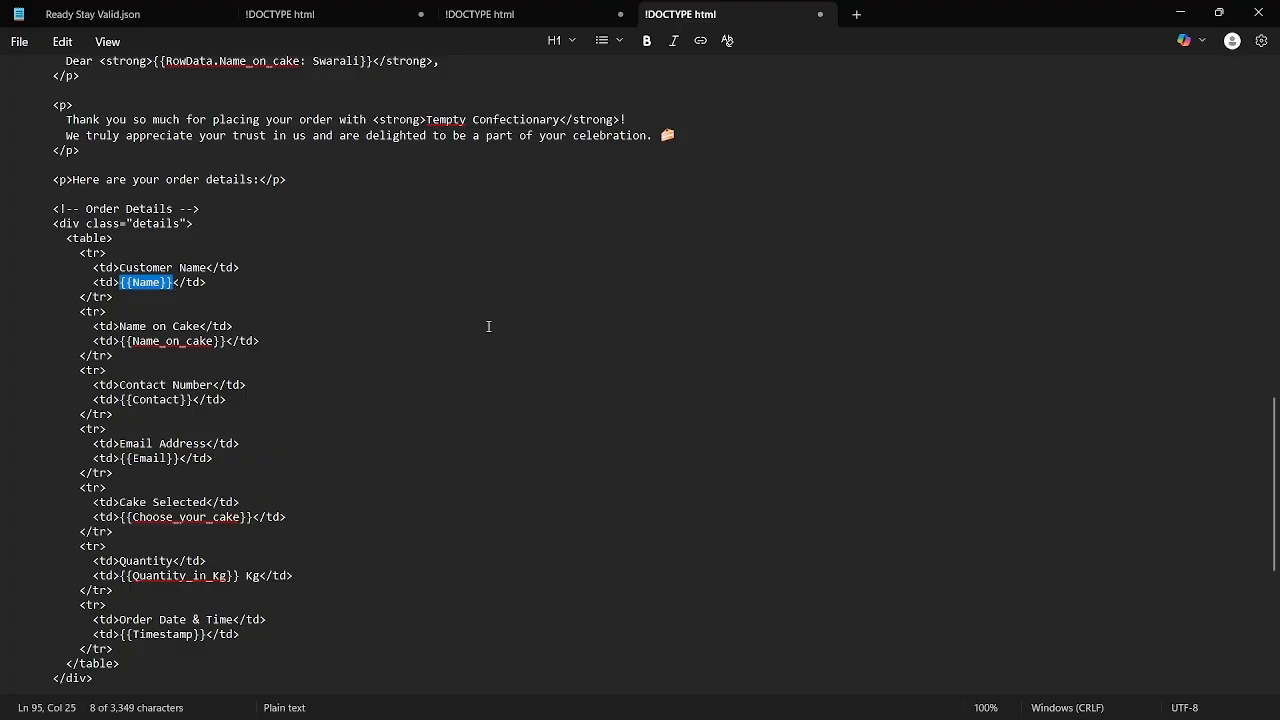
Replace the Body Content mapping with Google Forms RowData.Name and copy its token.
{"action": "key", "text": "alt+Tab"}
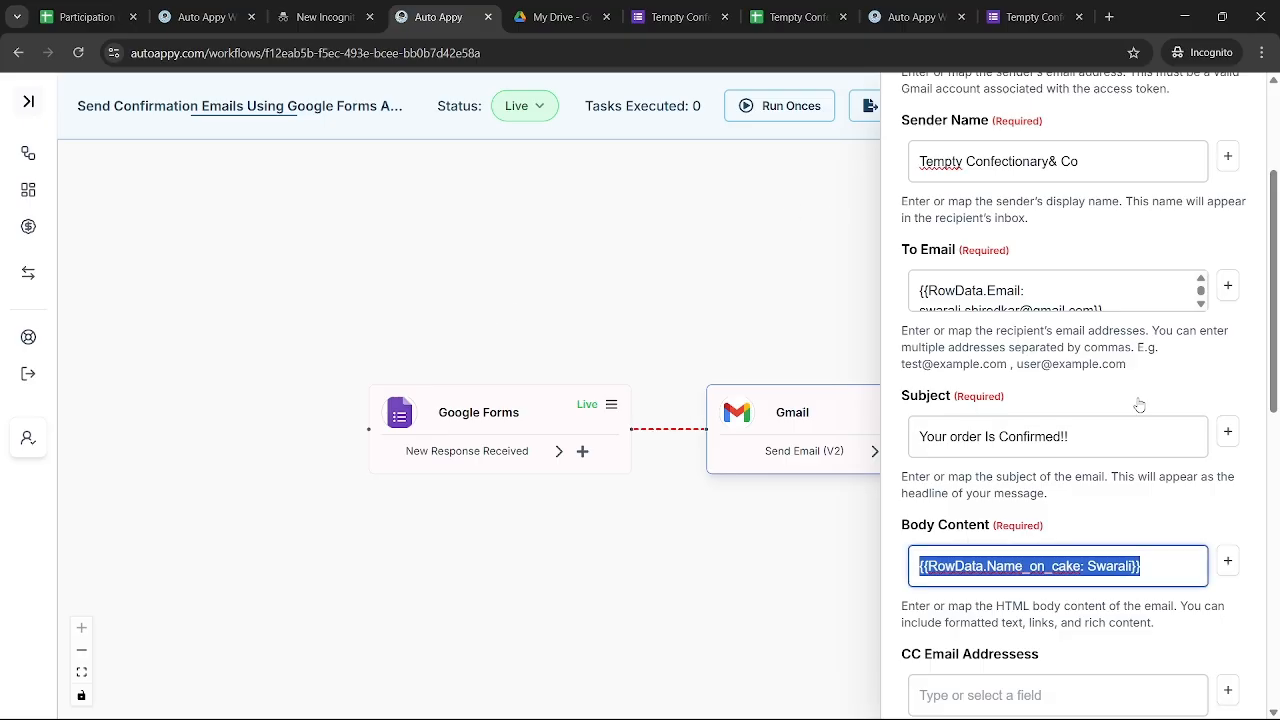
{"action": "key", "text": "BackSpace"}
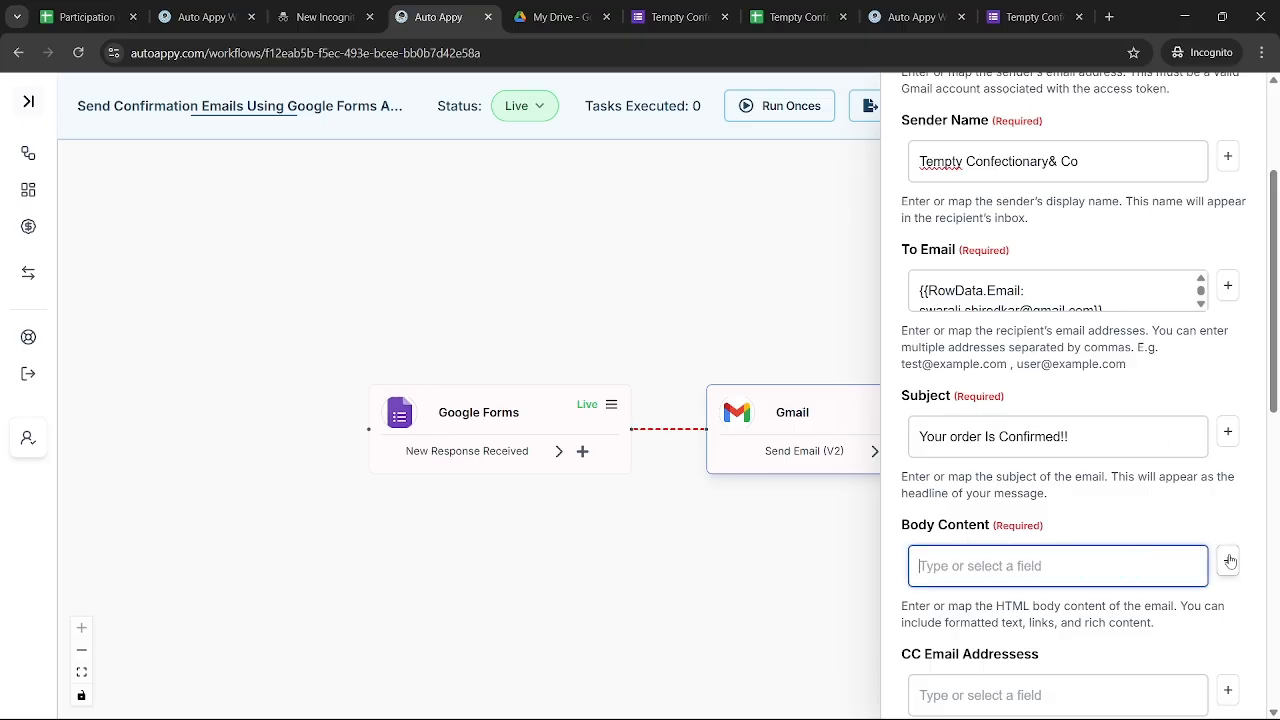
{"action": "left_click", "coordinate": [1228, 561]}
{"action": "left_click", "coordinate": [1021, 403]}
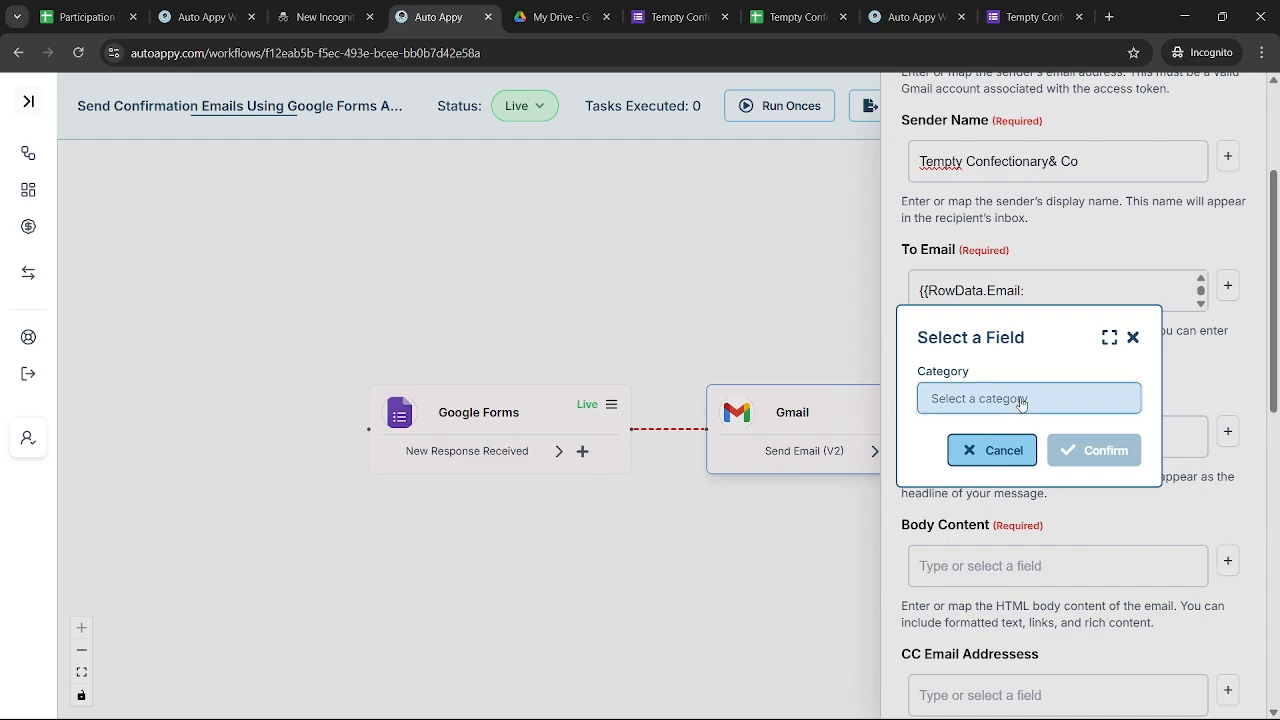
{"action": "left_click", "coordinate": [997, 434]}
{"action": "left_click", "coordinate": [997, 434]}
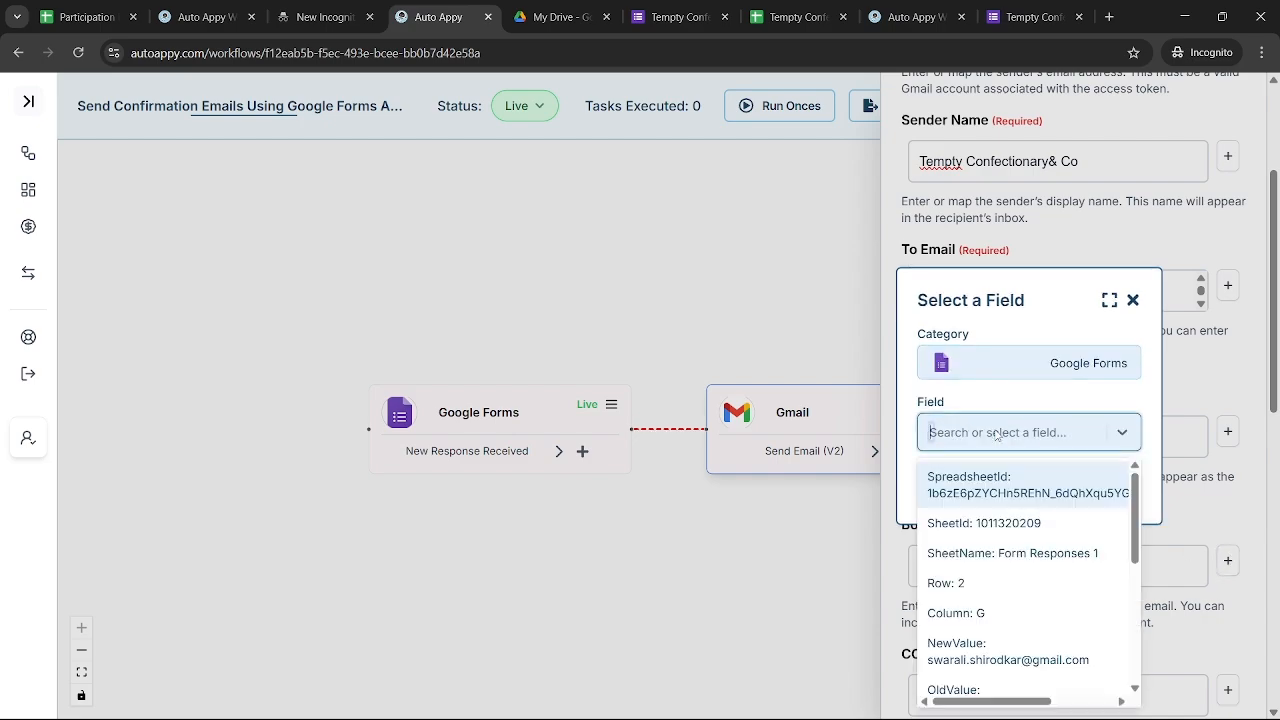
{"action": "type", "text": "swar"}
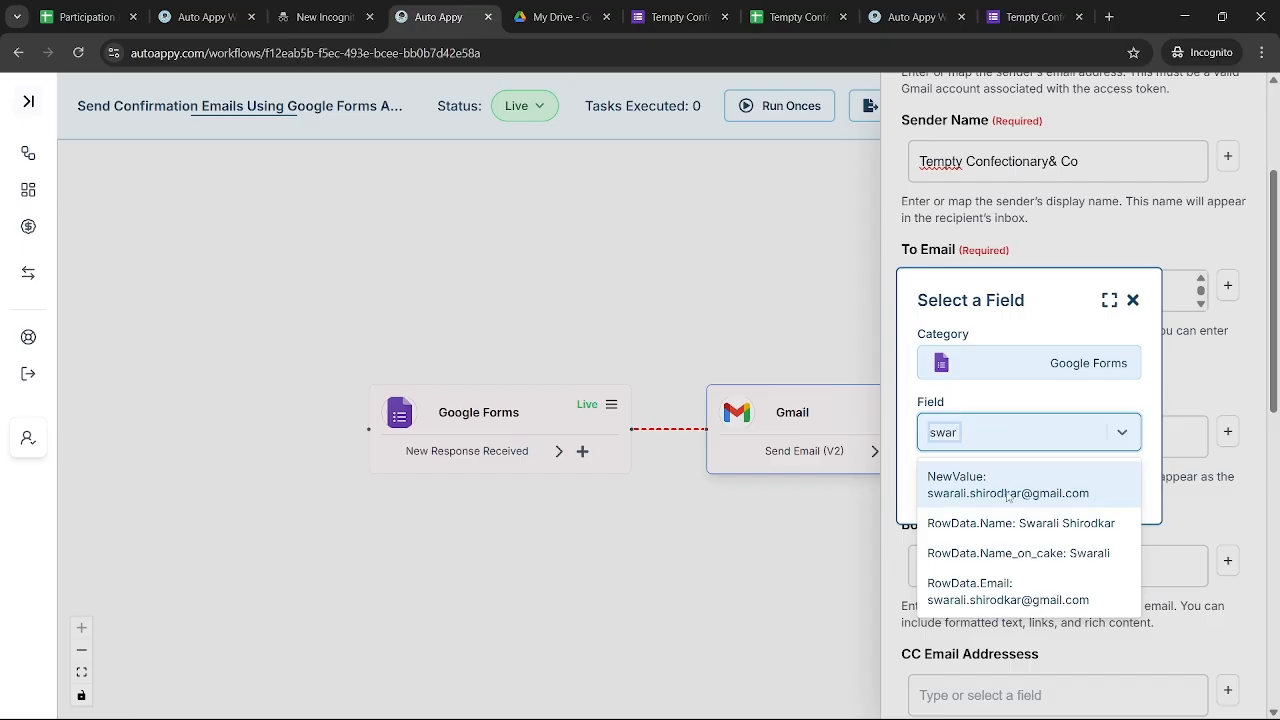
{"action": "left_click", "coordinate": [1037, 526]}
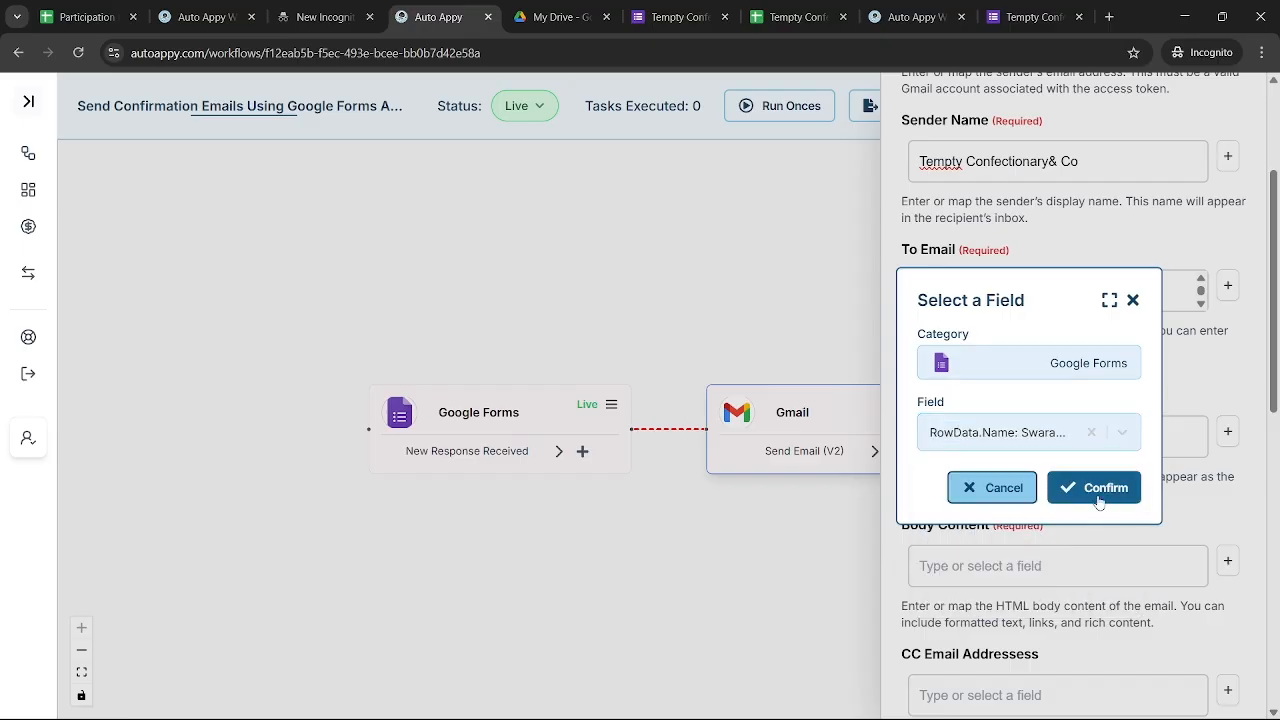
{"action": "left_click", "coordinate": [1098, 487]}
{"action": "left_click", "coordinate": [1160, 564]}
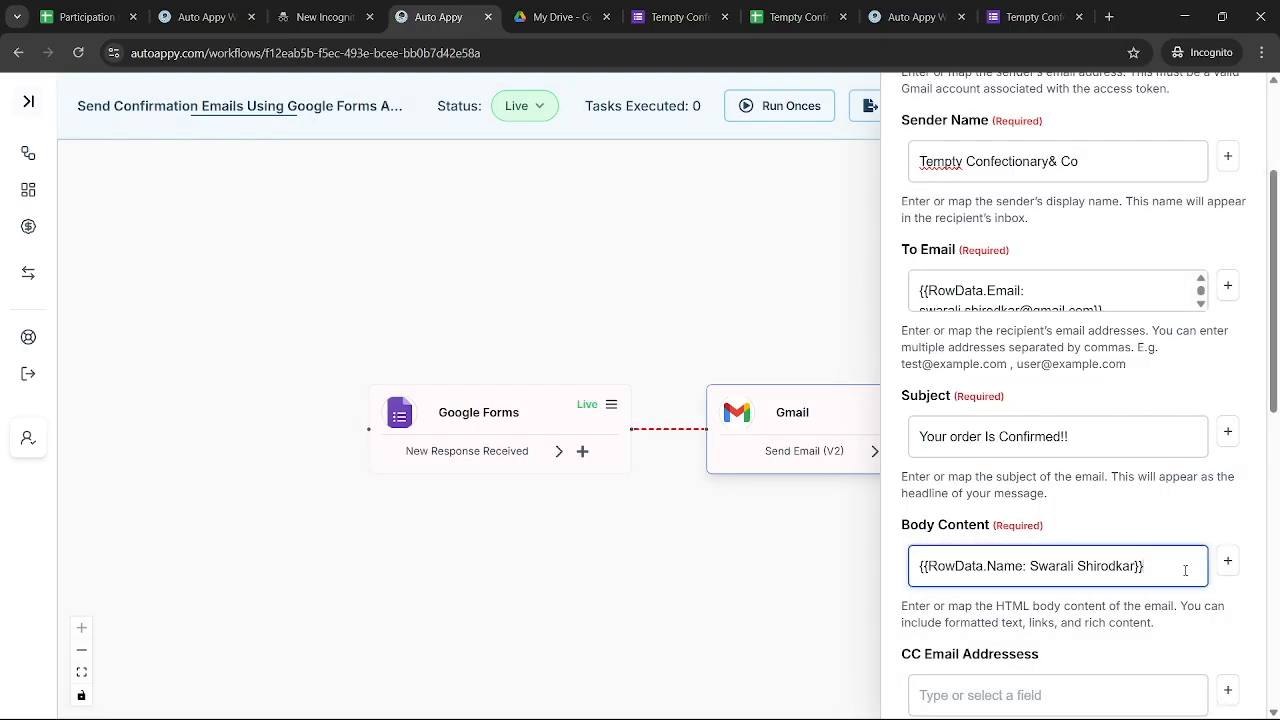
{"action": "key", "text": "ctrl+a"}
{"action": "key", "text": "ctrl+c"}
{"action": "key", "text": "alt+Tab"}
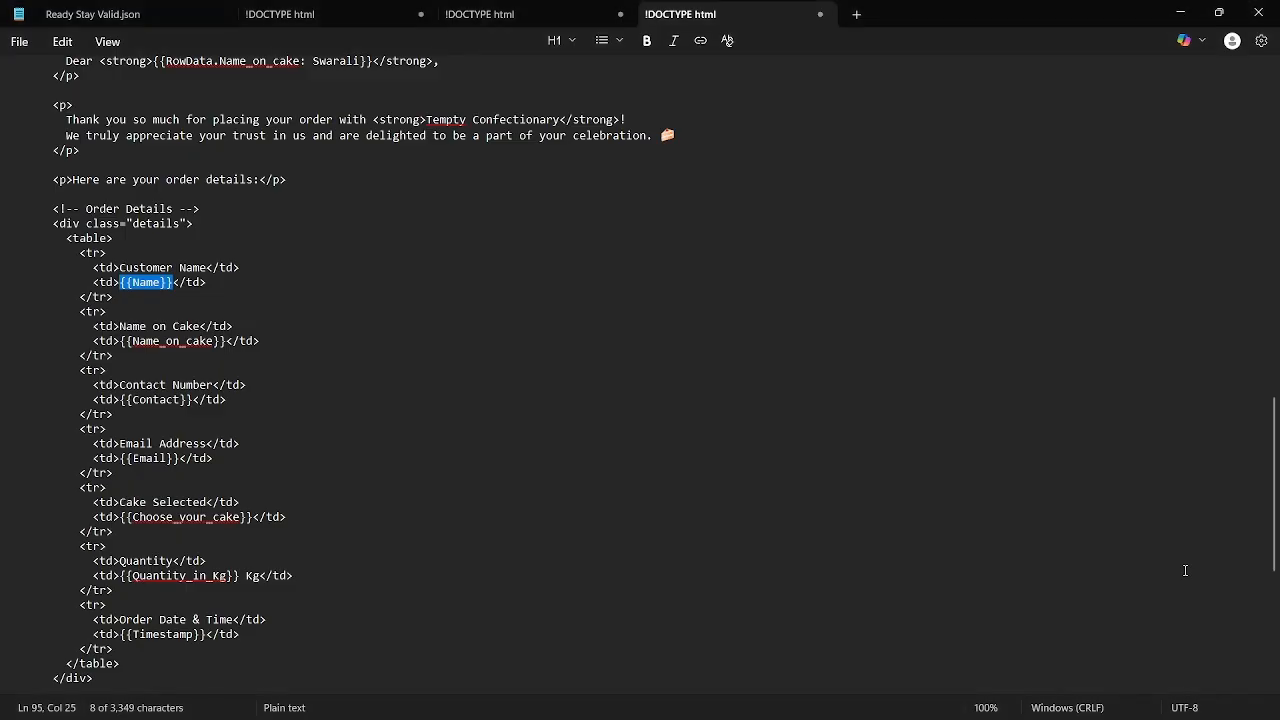
Paste the RowData.Name token over {{Name}} in the Customer Name row.
{"action": "key", "text": "ctrl+v"}
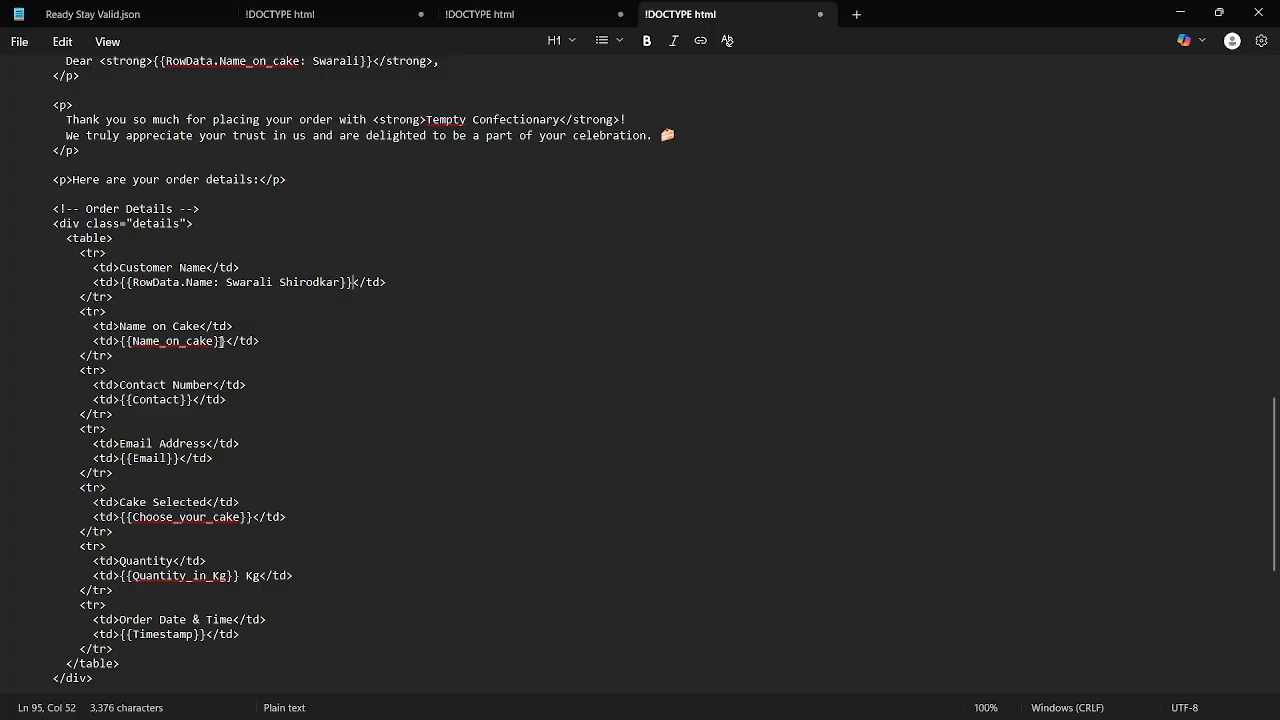
{"action": "left_click_drag", "start_coordinate": [121, 400], "coordinate": [194, 400]}
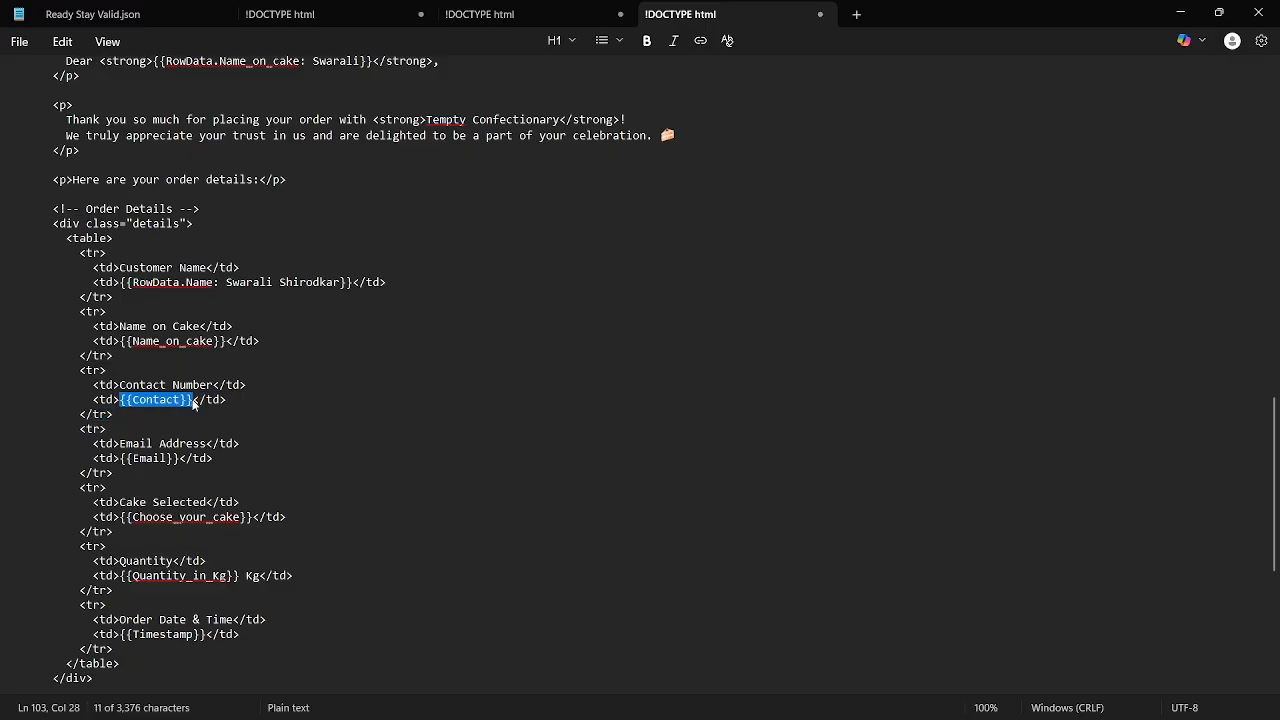
{"action": "left_click", "coordinate": [158, 350]}
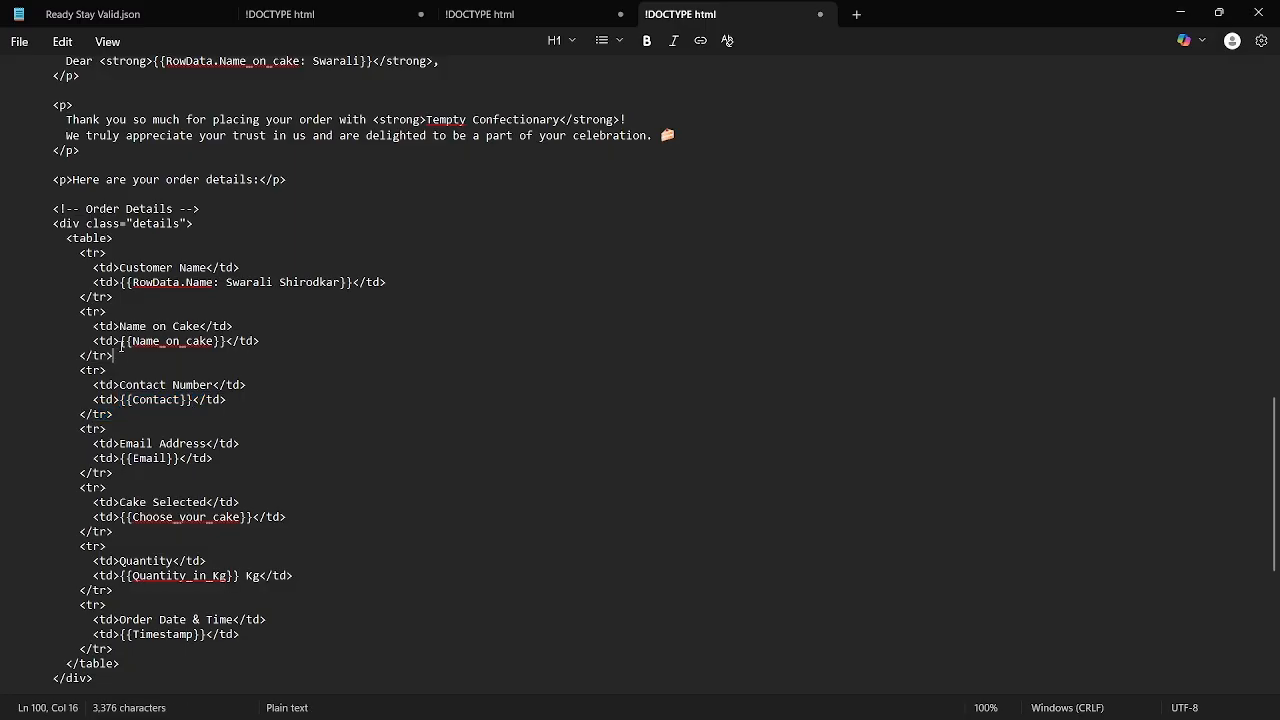
{"action": "left_click_drag", "start_coordinate": [120, 341], "coordinate": [229, 345]}
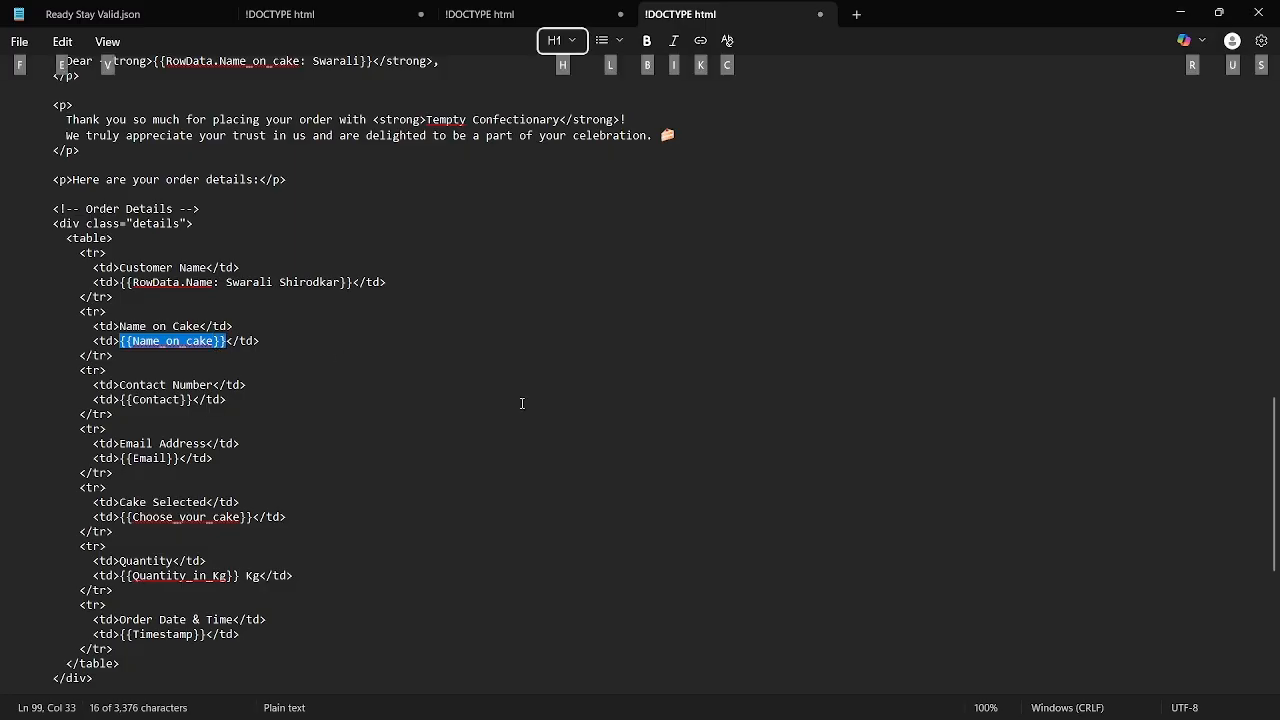
{"action": "left_click", "coordinate": [471, 341]}
Paste the mapped token over {{Name_on_cake}} in the Name on Cake table row.
{"action": "scroll", "coordinate": [359, 197], "scroll_direction": "up", "scroll_amount": 6}
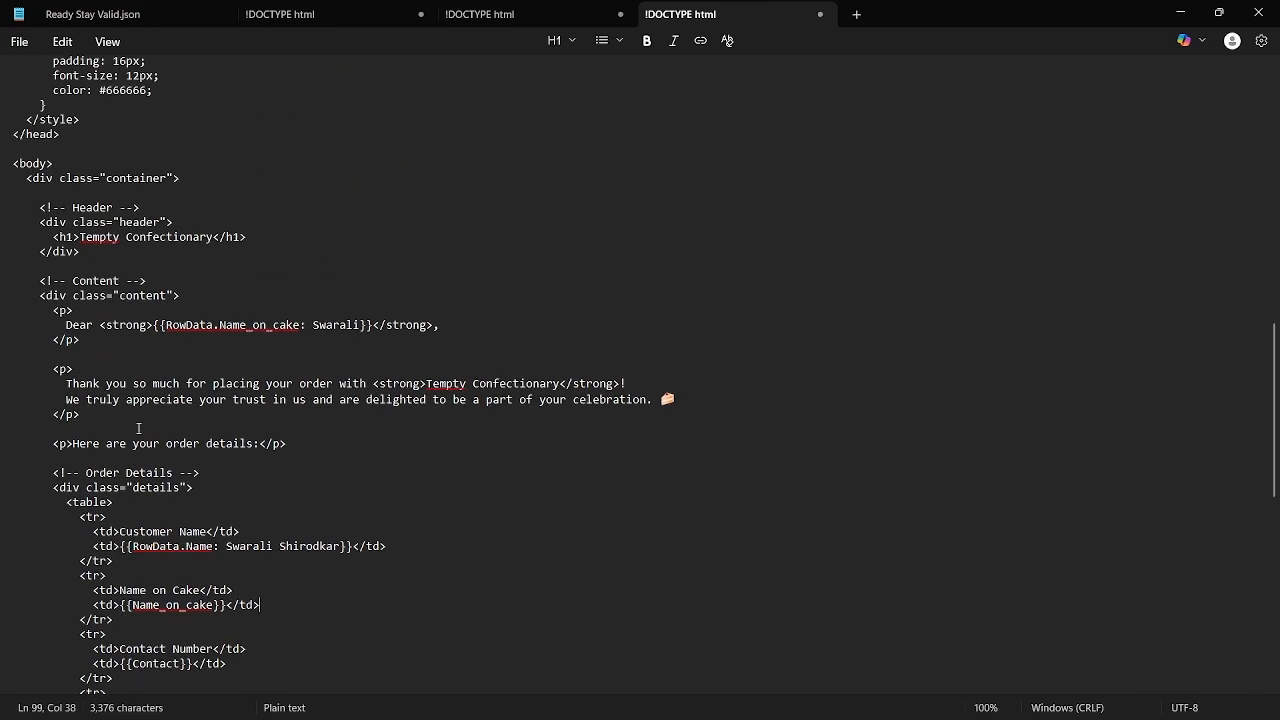
{"action": "left_click_drag", "start_coordinate": [158, 326], "coordinate": [372, 325]}
{"action": "key", "text": "ctrl+c"}
{"action": "left_click", "coordinate": [178, 326]}
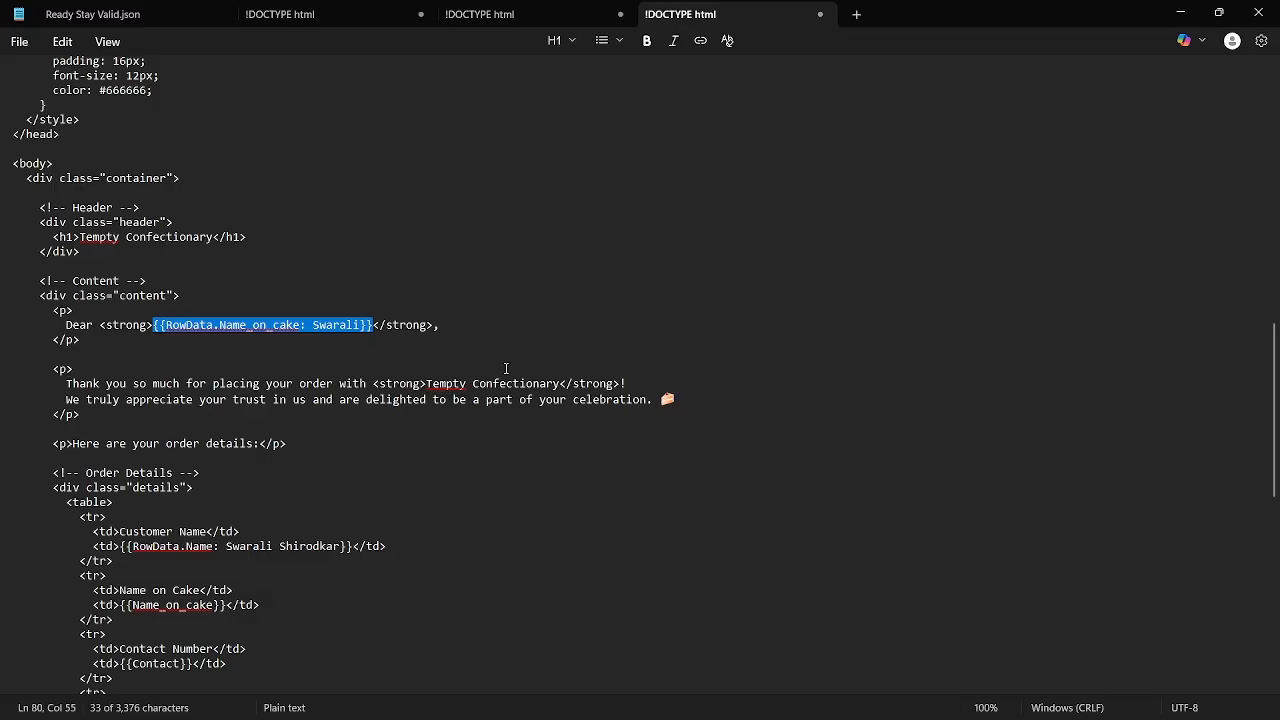
{"action": "scroll", "coordinate": [507, 369], "scroll_direction": "down", "scroll_amount": 12}
{"action": "scroll", "coordinate": [506, 366], "scroll_direction": "up", "scroll_amount": 11}
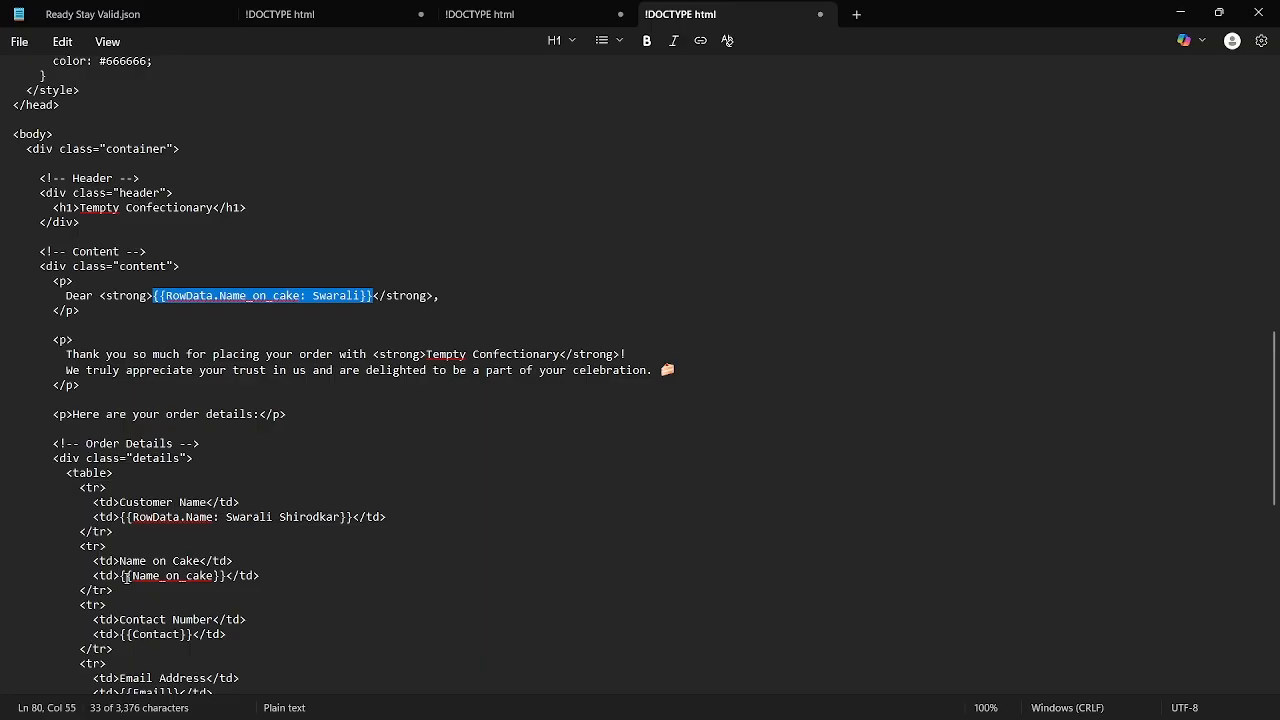
{"action": "left_click_drag", "start_coordinate": [120, 576], "coordinate": [228, 576]}
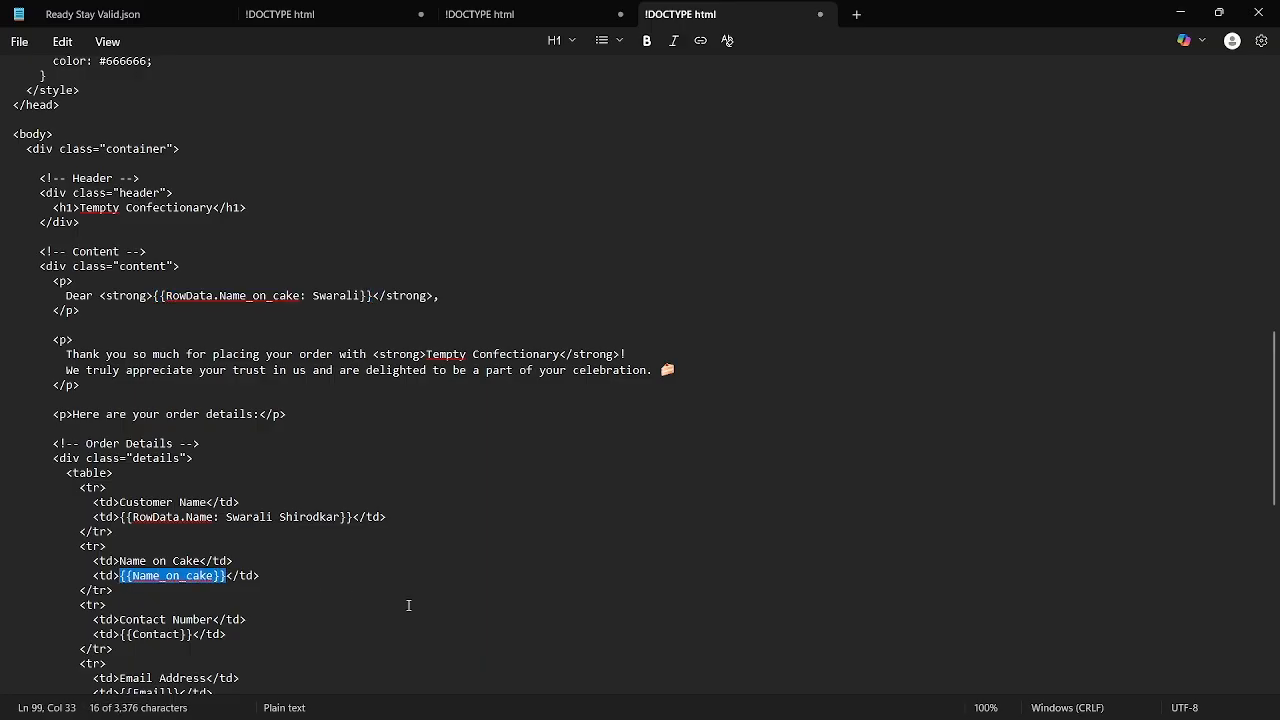
{"action": "key", "text": "ctrl+v"}
Select the {{Contact}} placeholder in the template table.
{"action": "scroll", "coordinate": [408, 605], "scroll_direction": "down", "scroll_amount": 6}
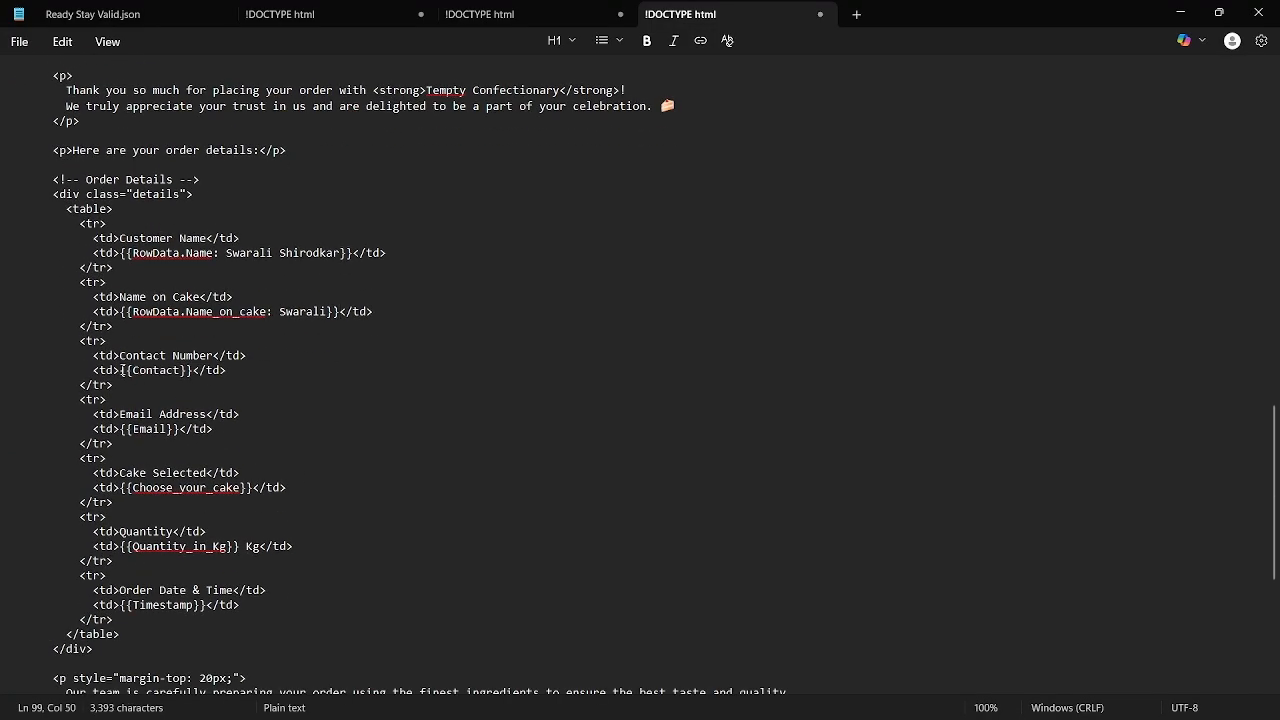
{"action": "left_click_drag", "start_coordinate": [120, 370], "coordinate": [194, 371]}
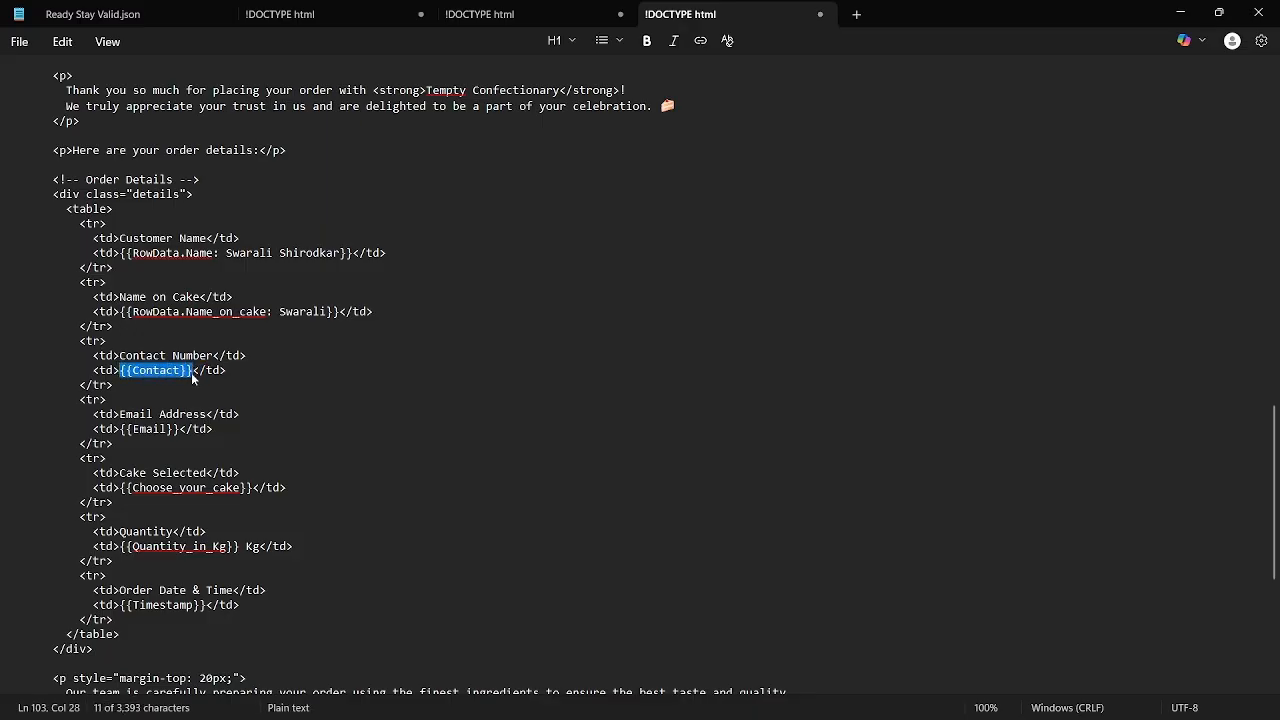
{"action": "key", "text": "alt+Tab"}
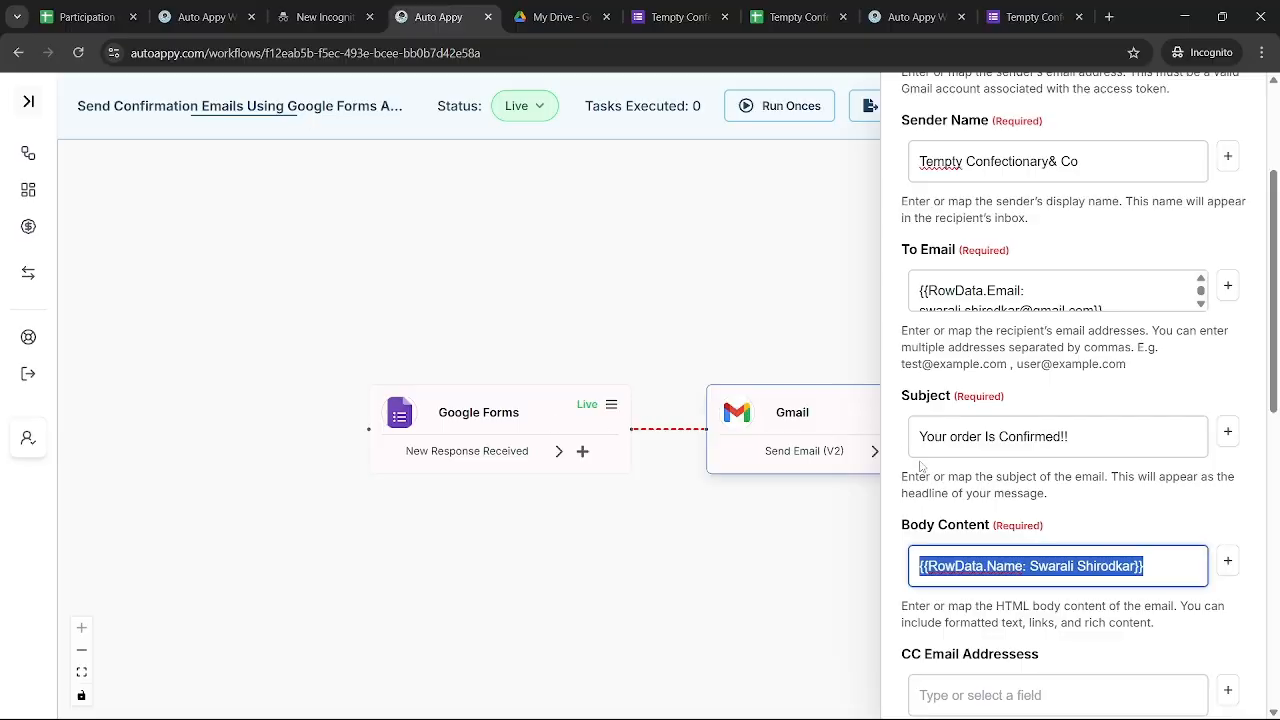
Swap the Body Content mapping to Google Forms RowData.Contact and select its token.
{"action": "key", "text": "BackSpace"}
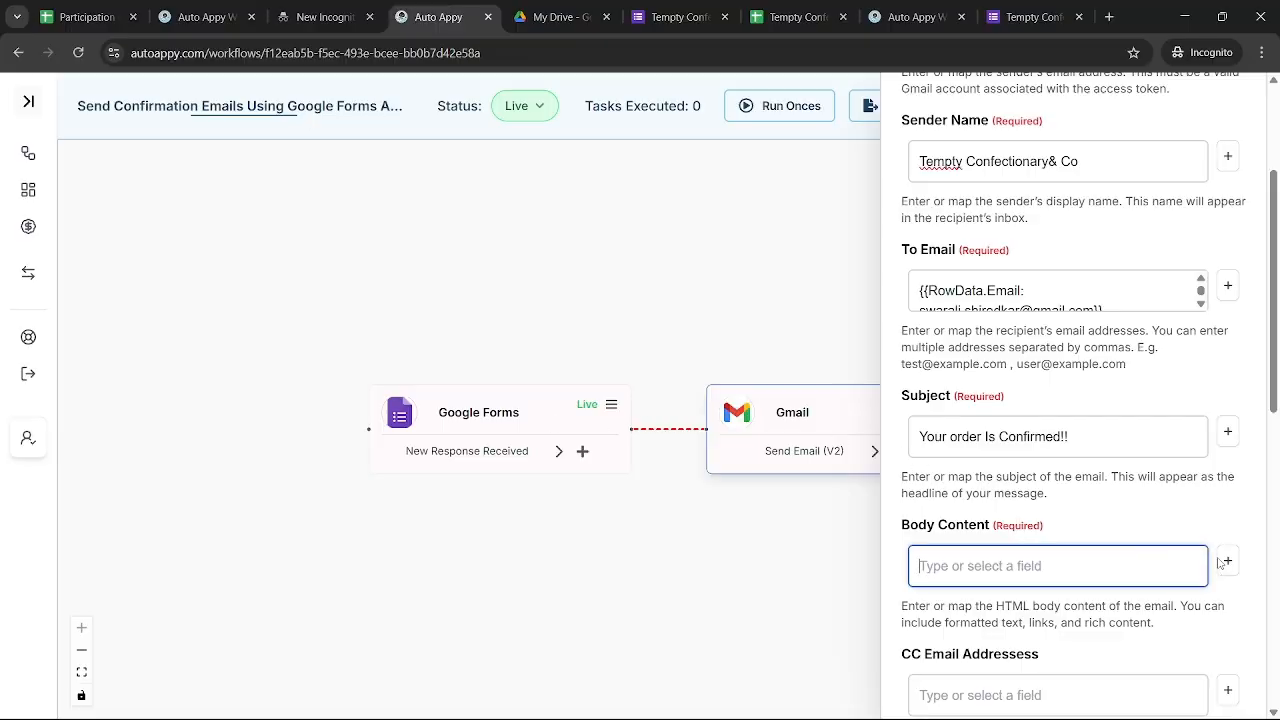
{"action": "left_click", "coordinate": [1228, 560]}
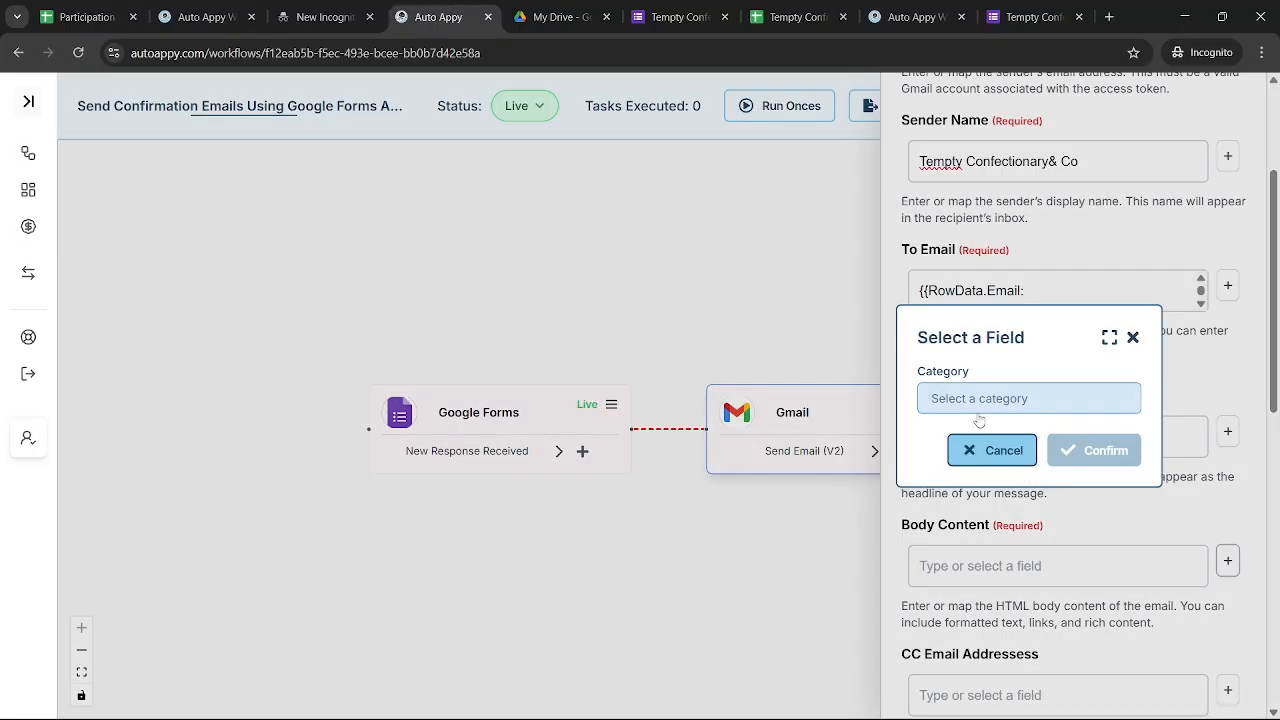
{"action": "left_click", "coordinate": [1020, 398]}
{"action": "left_click", "coordinate": [1001, 437]}
{"action": "left_click", "coordinate": [1001, 433]}
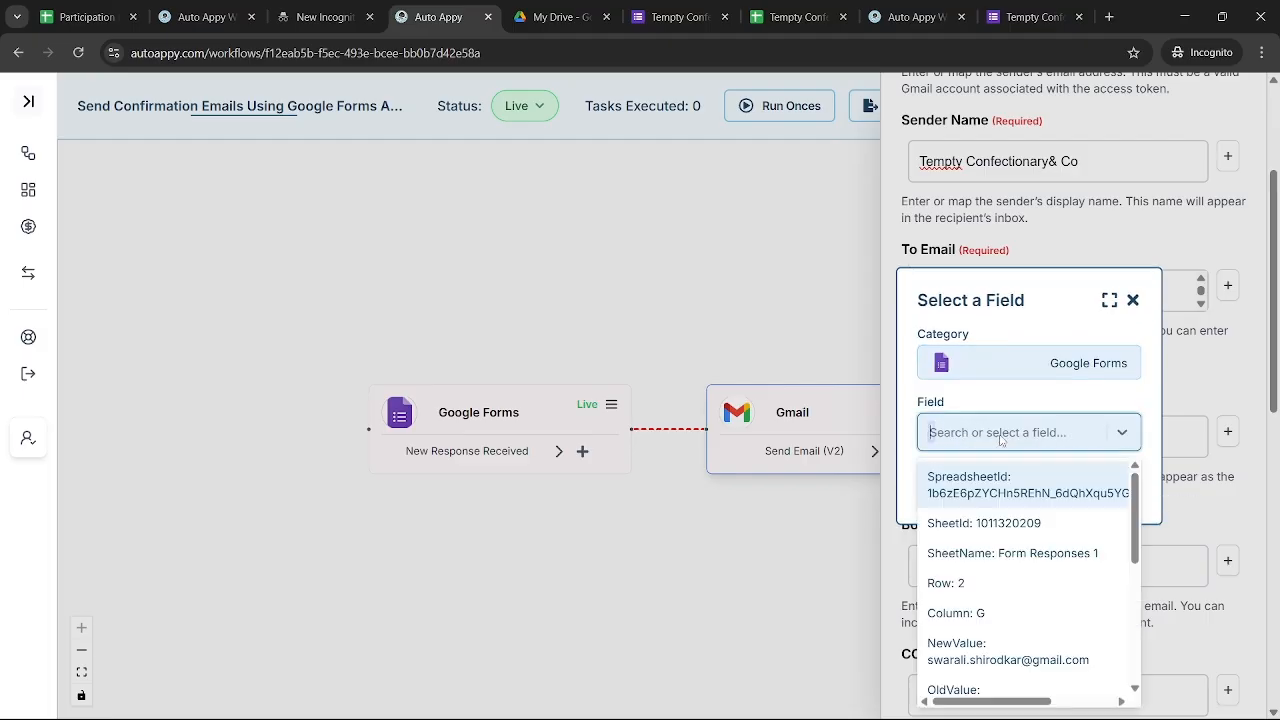
{"action": "type", "text": "8080"}
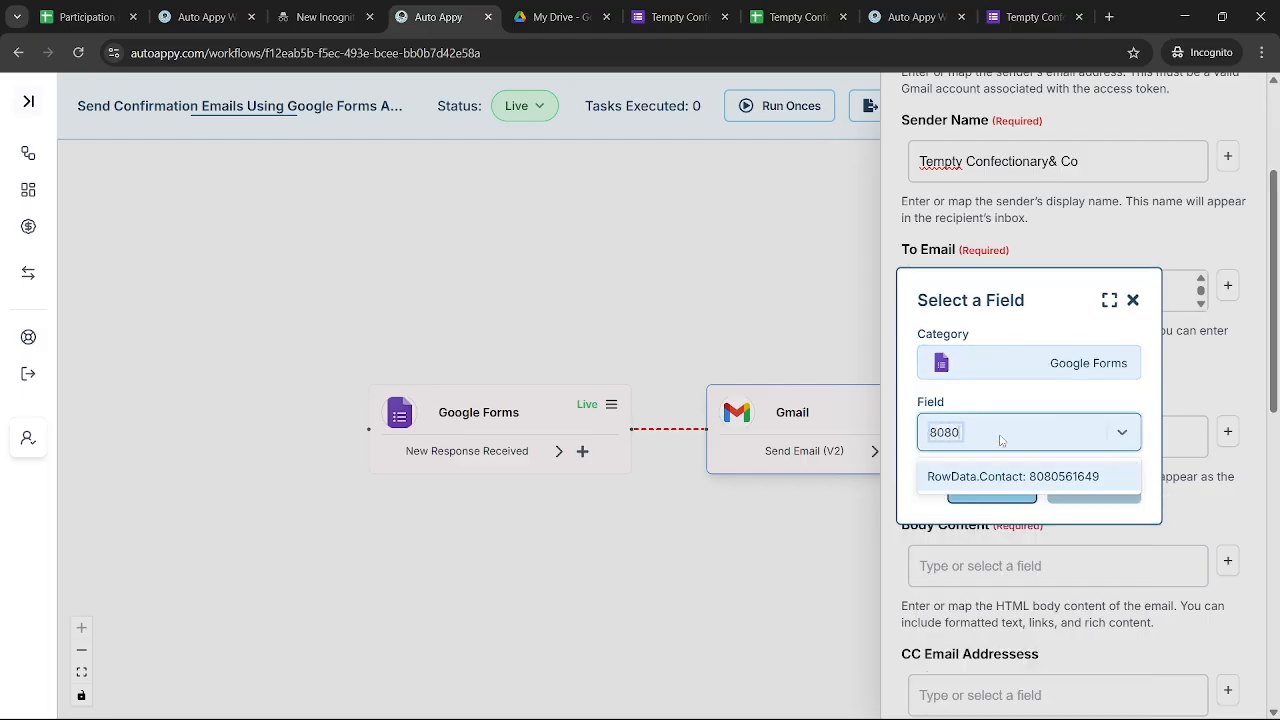
{"action": "left_click", "coordinate": [1026, 476]}
{"action": "left_click", "coordinate": [1088, 487]}
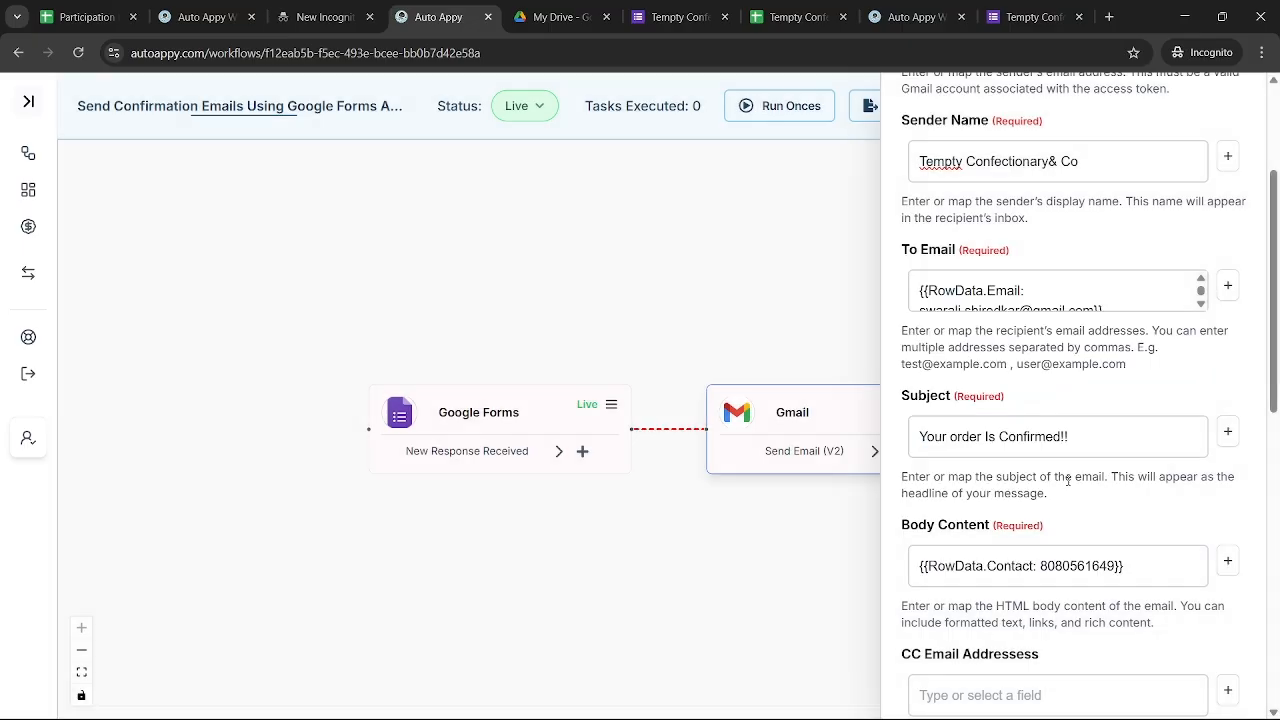
{"action": "left_click", "coordinate": [1147, 569]}
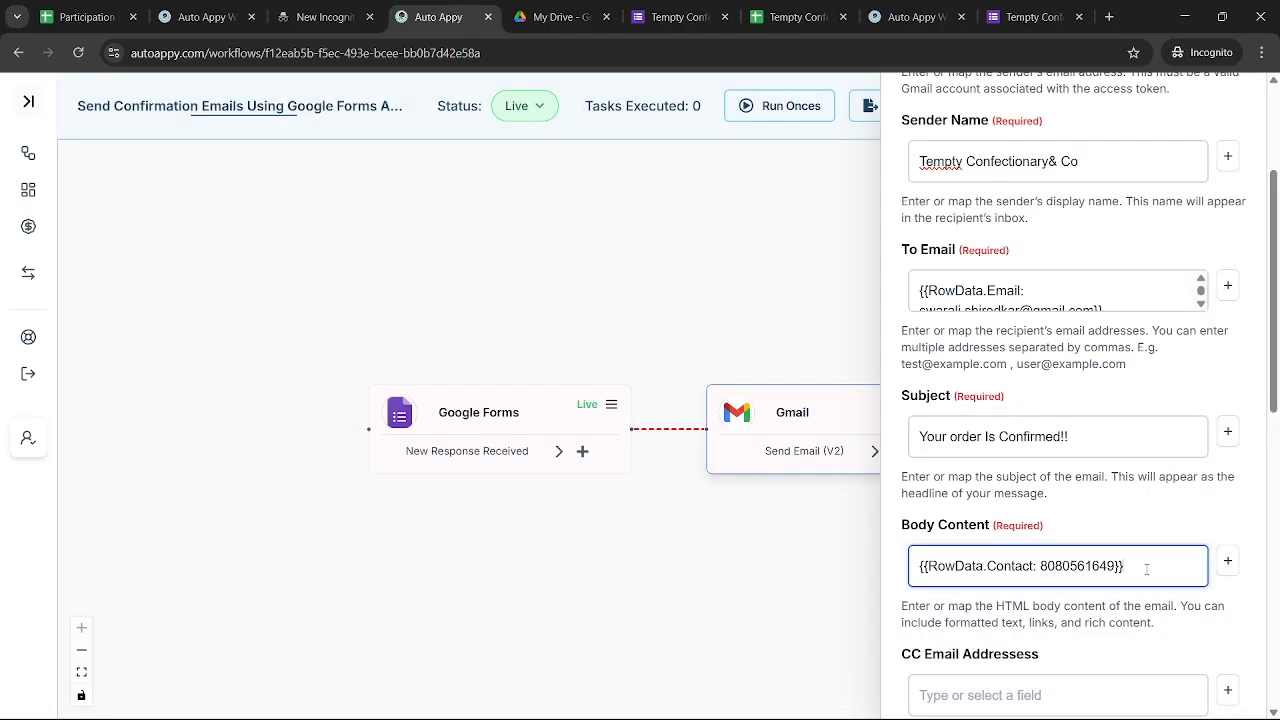
{"action": "key", "text": "ctrl+a"}
{"action": "key", "text": "ctrl+c"}
{"action": "key", "text": "alt+Tab"}
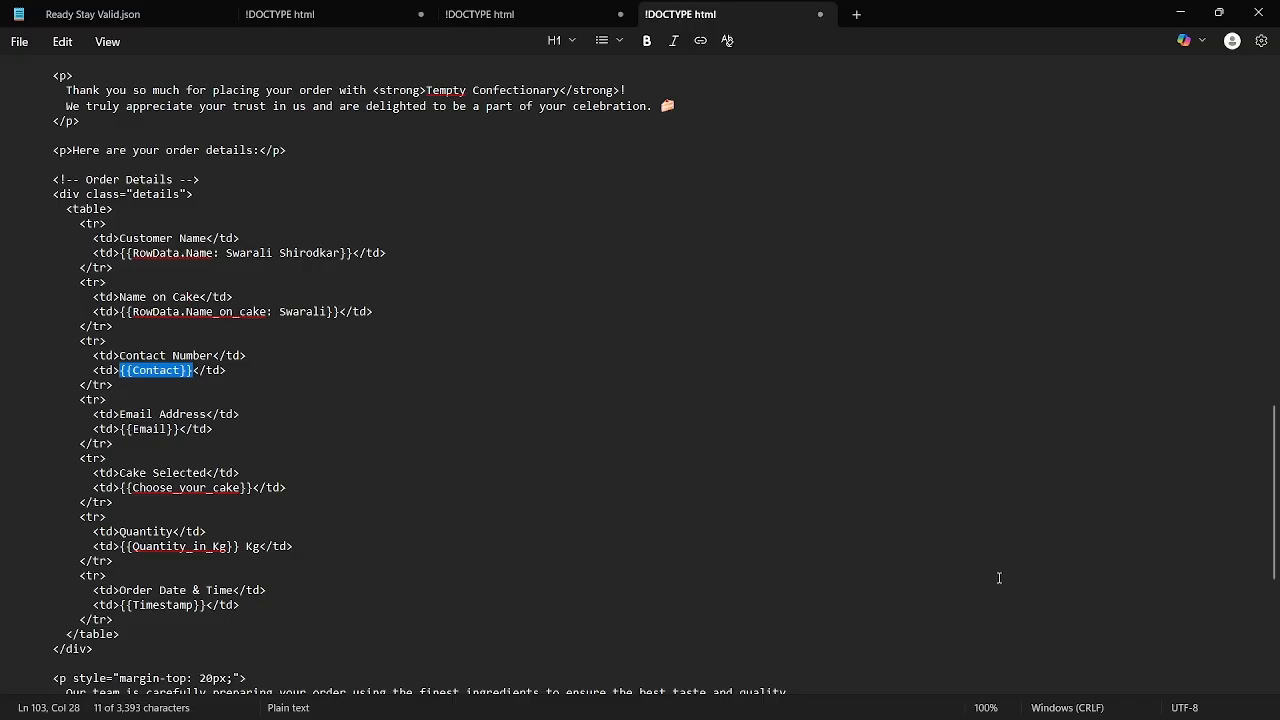
Replace {{Contact}} in the template with the mapped RowData.Contact token, then select {{Email}}.
{"action": "key", "text": "ctrl+v"}
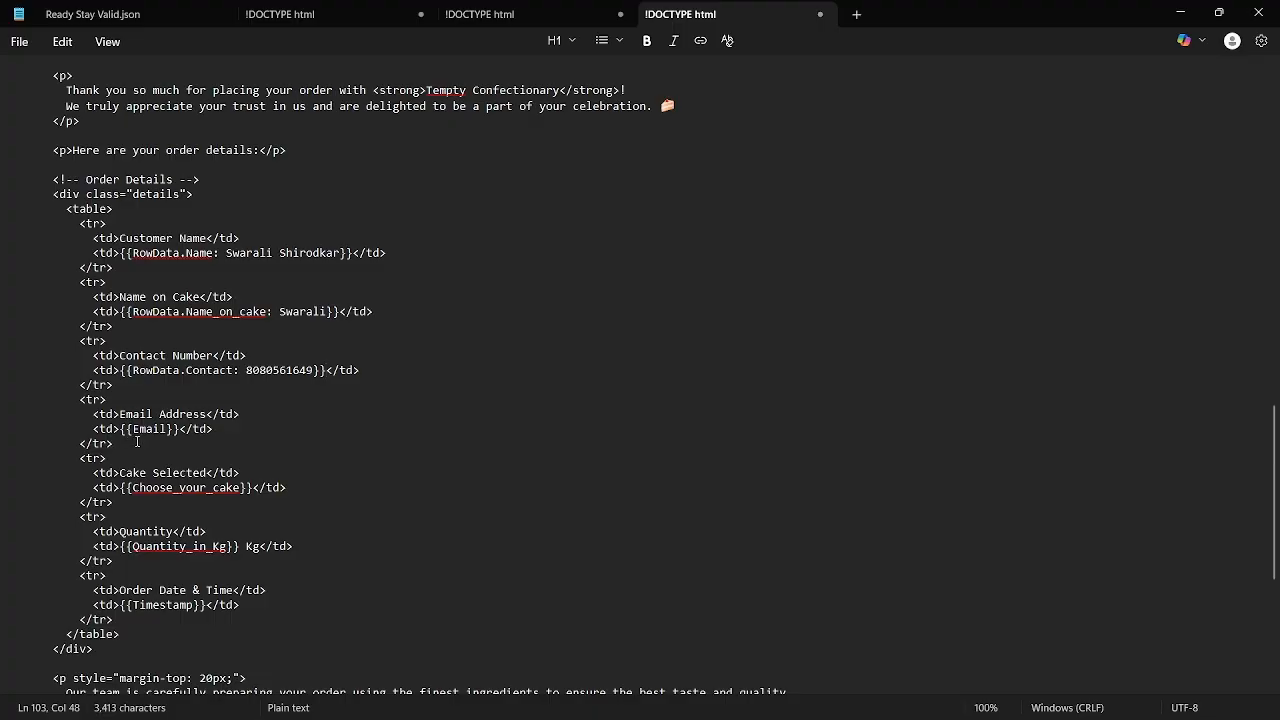
{"action": "left_click_drag", "start_coordinate": [123, 429], "coordinate": [180, 430]}
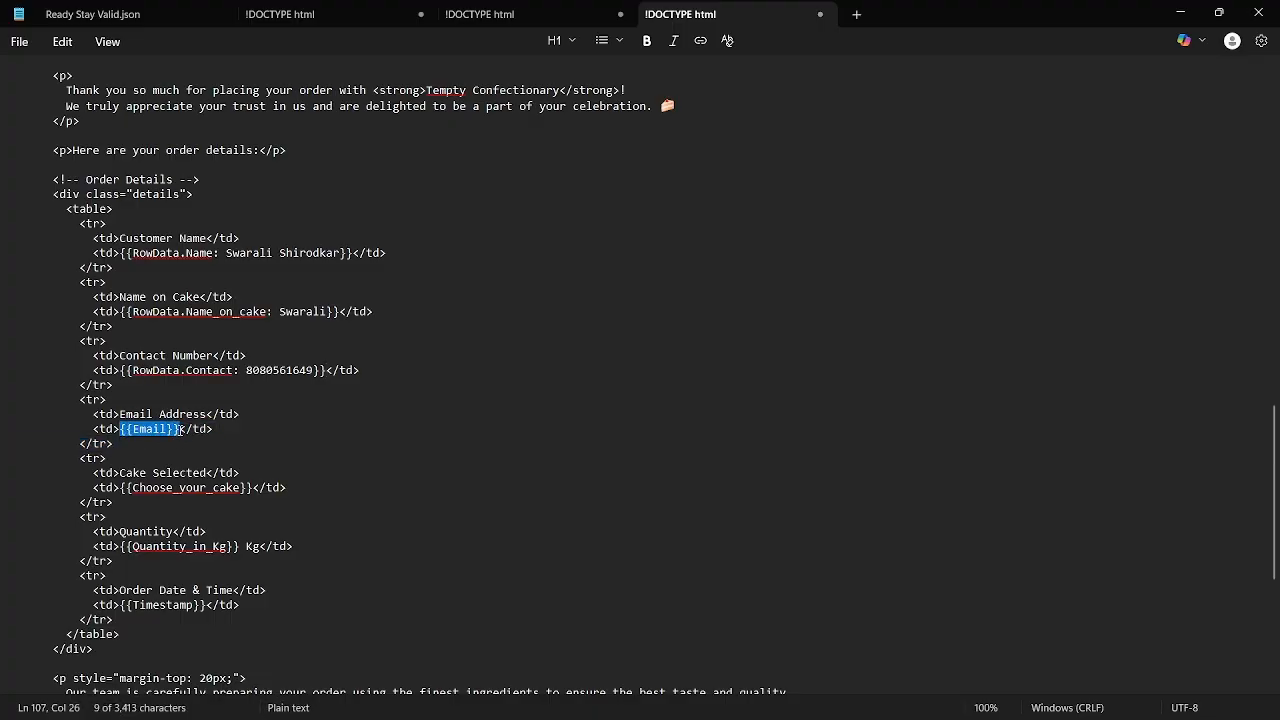
{"action": "key", "text": "alt+Tab"}
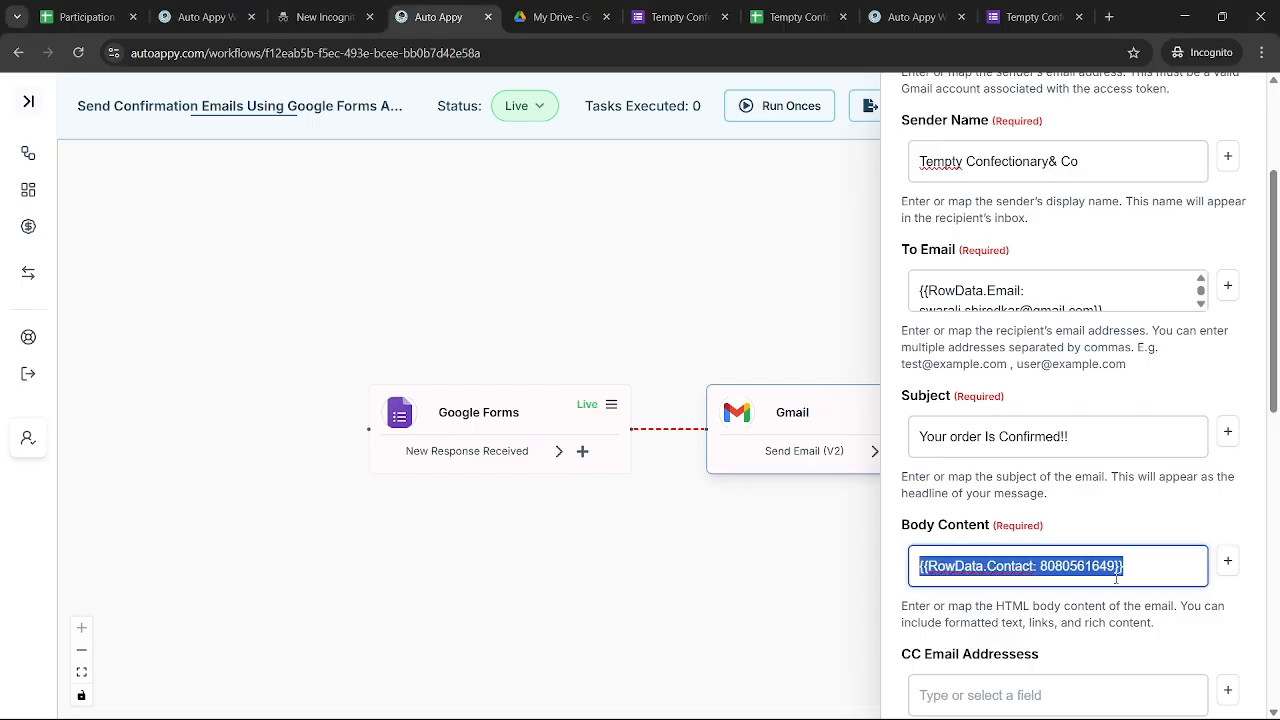
Clear Body Content and put To Email's RowData.Email value over the template's {{Email}} placeholder.
{"action": "key", "text": "BackSpace"}
{"action": "scroll", "coordinate": [1186, 403], "scroll_direction": "up", "scroll_amount": 1}
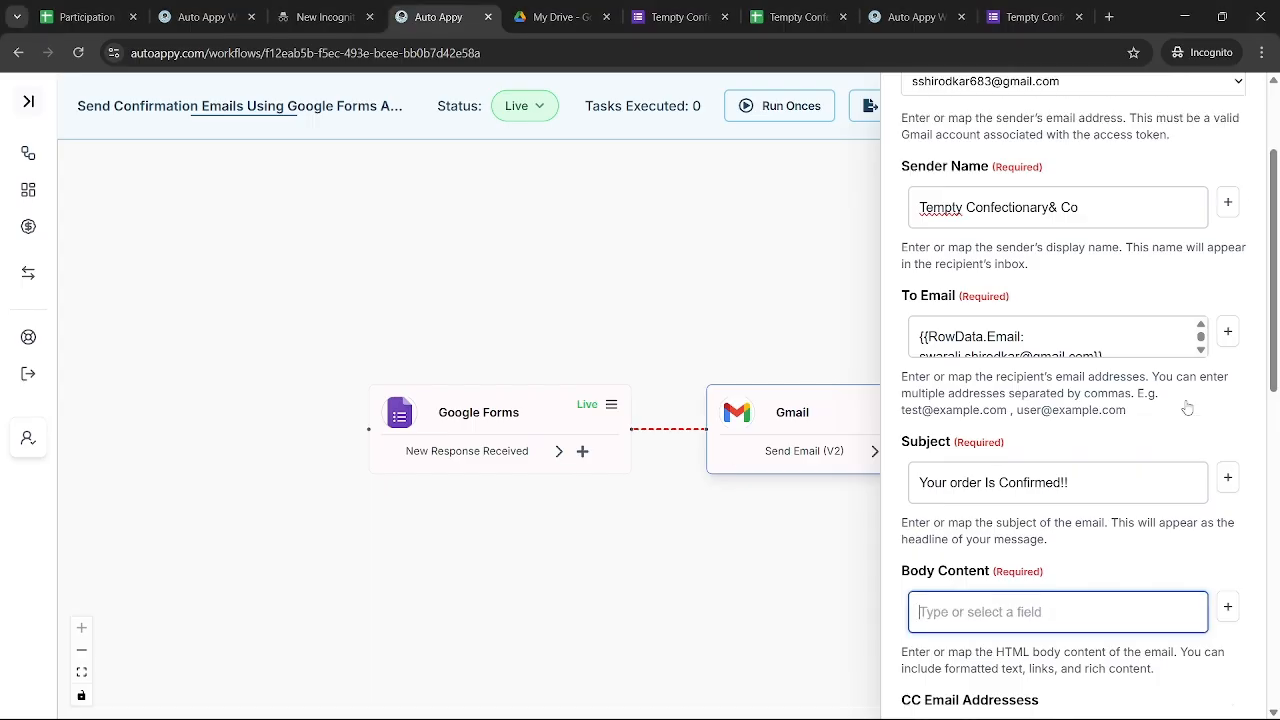
{"action": "left_click", "coordinate": [1162, 378]}
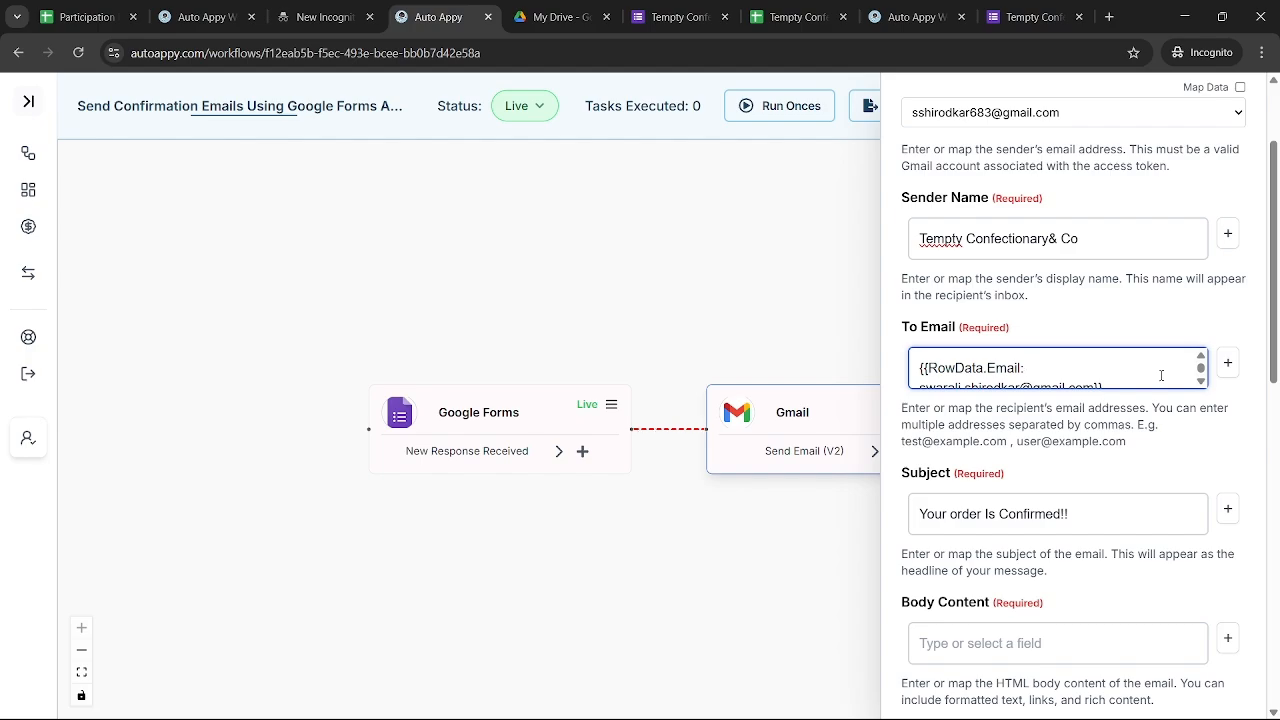
{"action": "key", "text": "ctrl+a"}
{"action": "key", "text": "ctrl+c"}
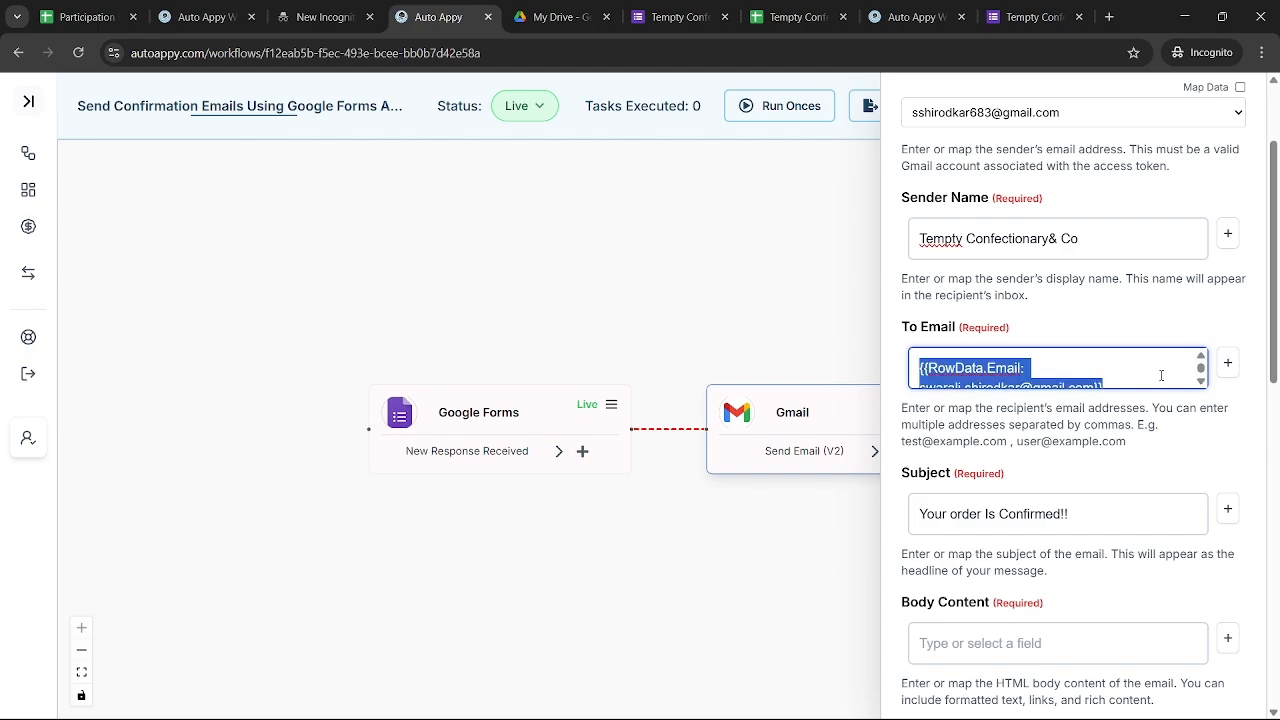
{"action": "key", "text": "alt+Tab"}
{"action": "key", "text": "ctrl+v"}
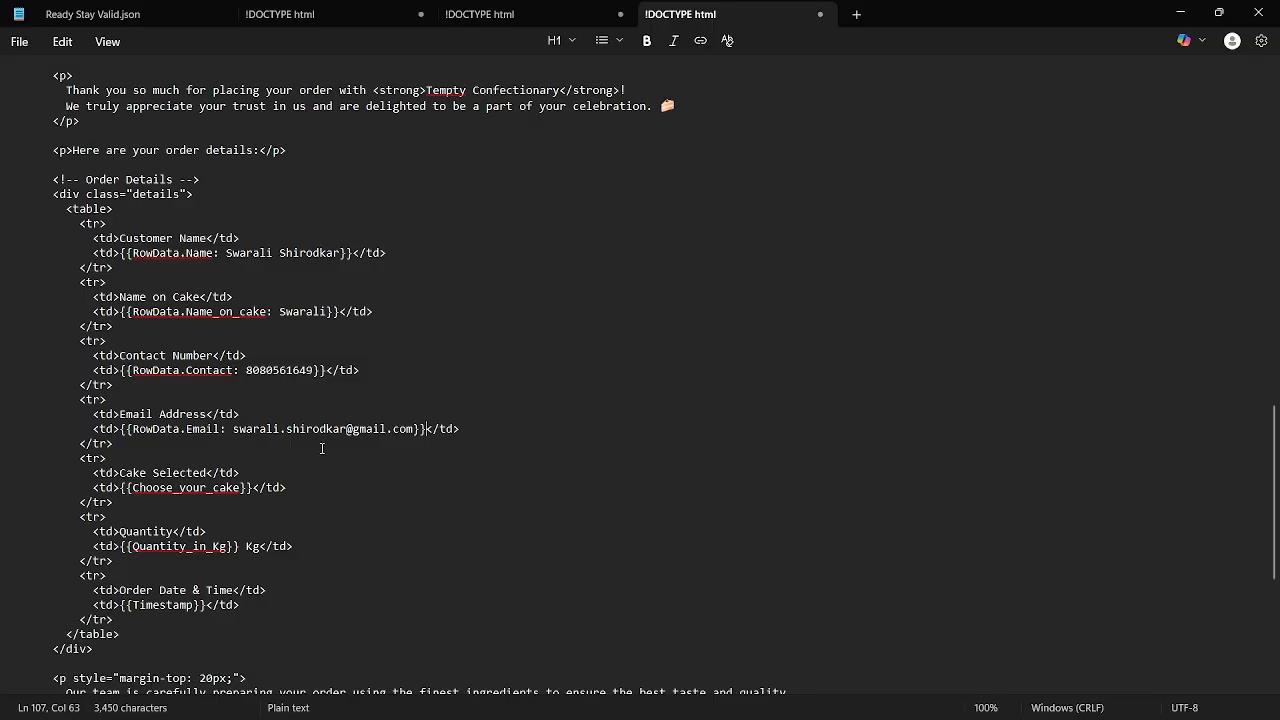
Select the {{Choose_your_cake}} placeholder in the Notepad HTML template.
{"action": "scroll", "coordinate": [322, 448], "scroll_direction": "down", "scroll_amount": 1}
{"action": "scroll", "coordinate": [322, 448], "scroll_direction": "down", "scroll_amount": 2}
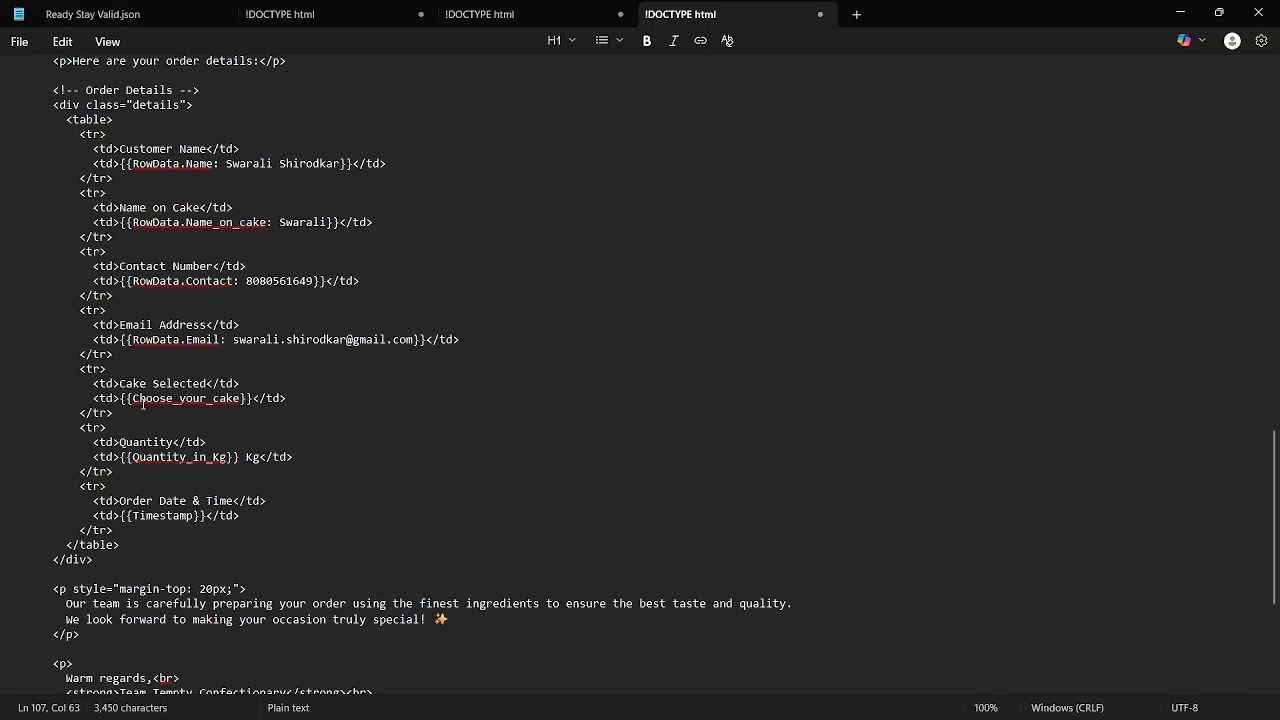
{"action": "left_click_drag", "start_coordinate": [120, 399], "coordinate": [256, 402]}
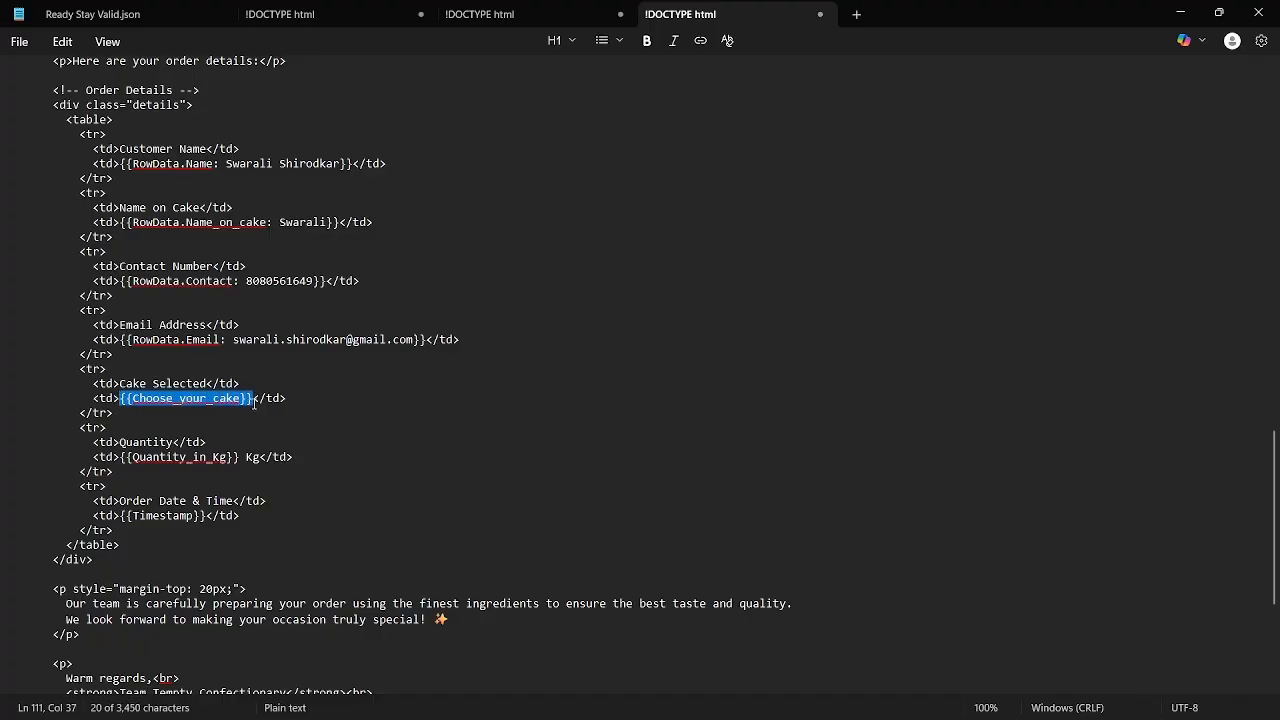
{"action": "key", "text": "alt+Tab"}
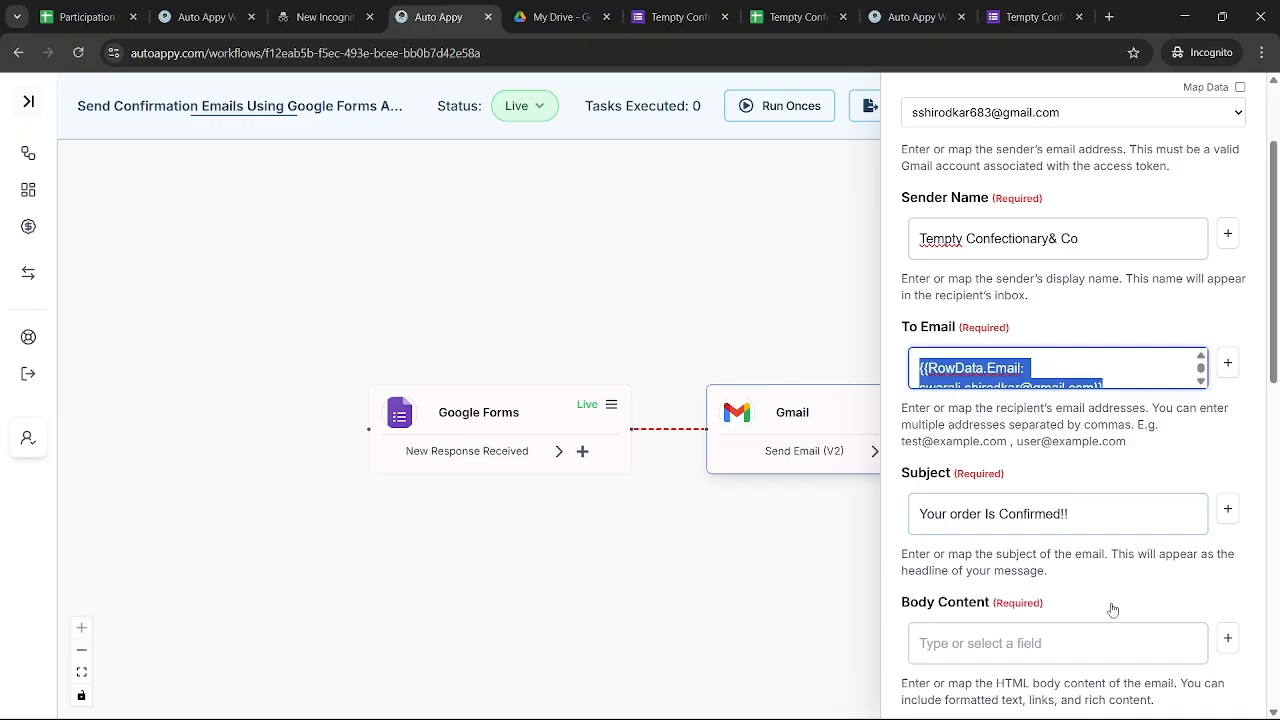
In Body Content's field picker, choose the Google Forms category and list its fields.
{"action": "scroll", "coordinate": [1100, 600], "scroll_direction": "down", "scroll_amount": 1}
{"action": "left_click", "coordinate": [1090, 558]}
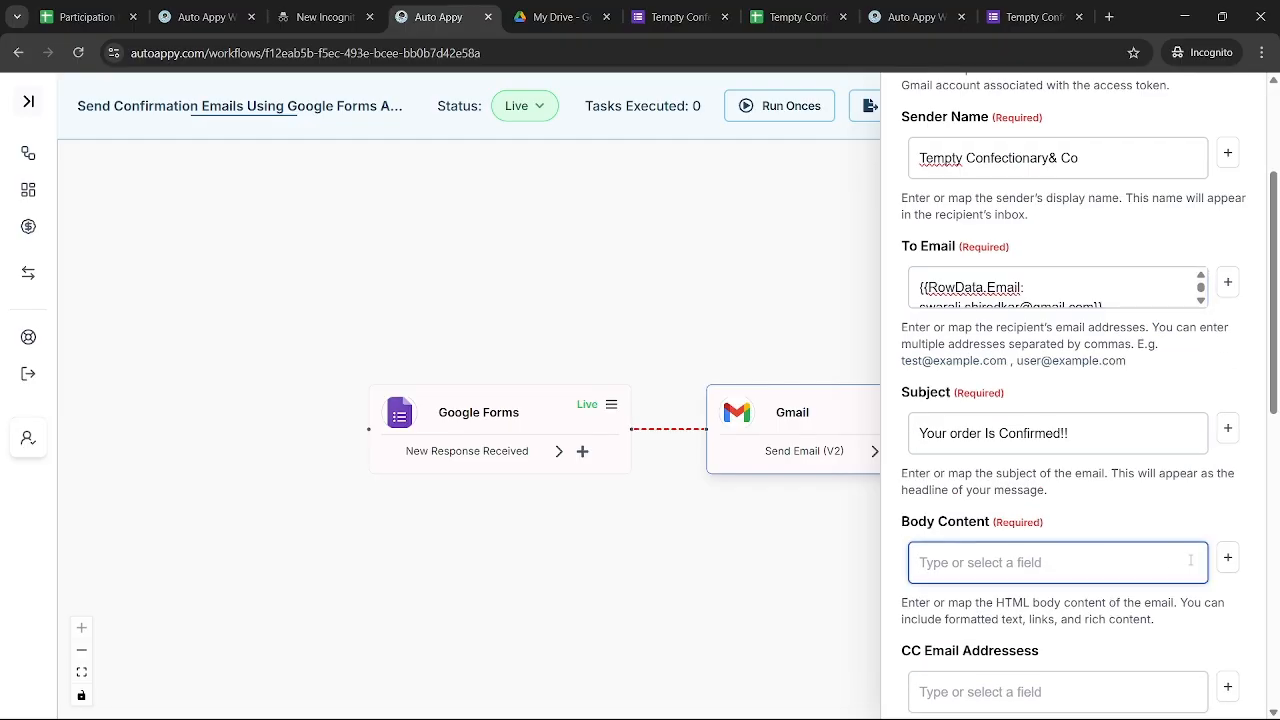
{"action": "left_click", "coordinate": [1227, 558]}
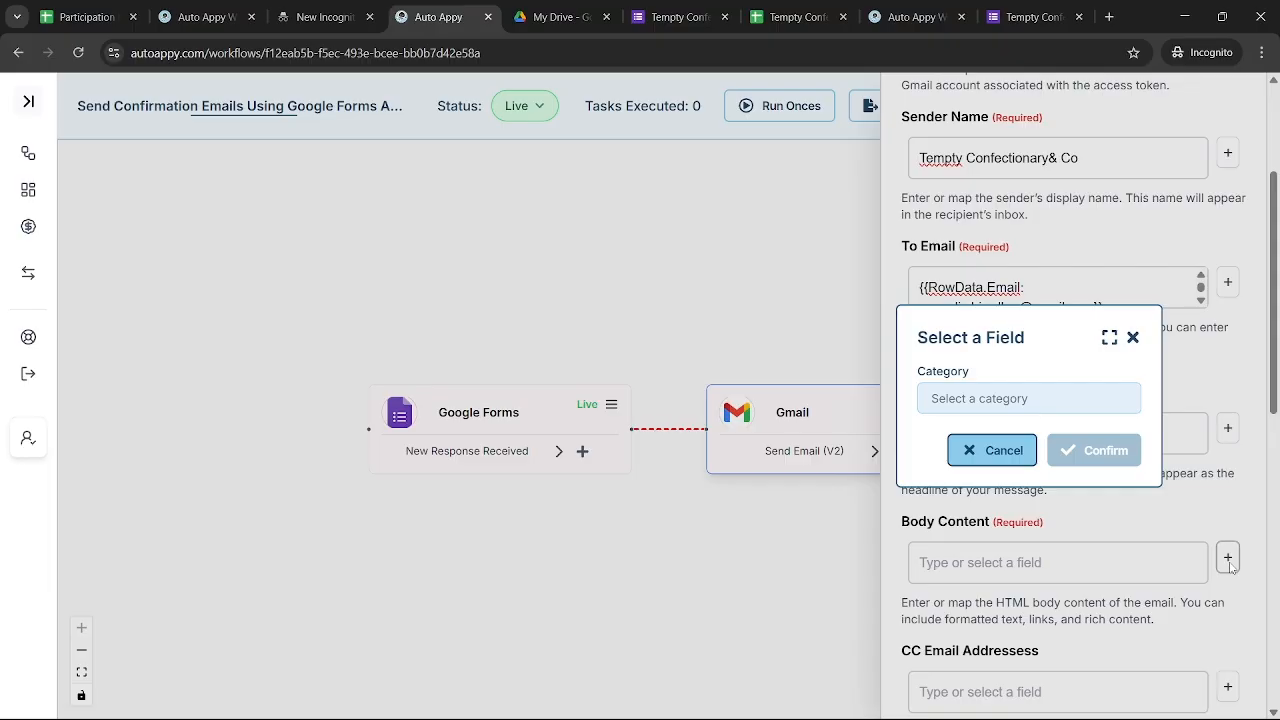
{"action": "left_click", "coordinate": [945, 408]}
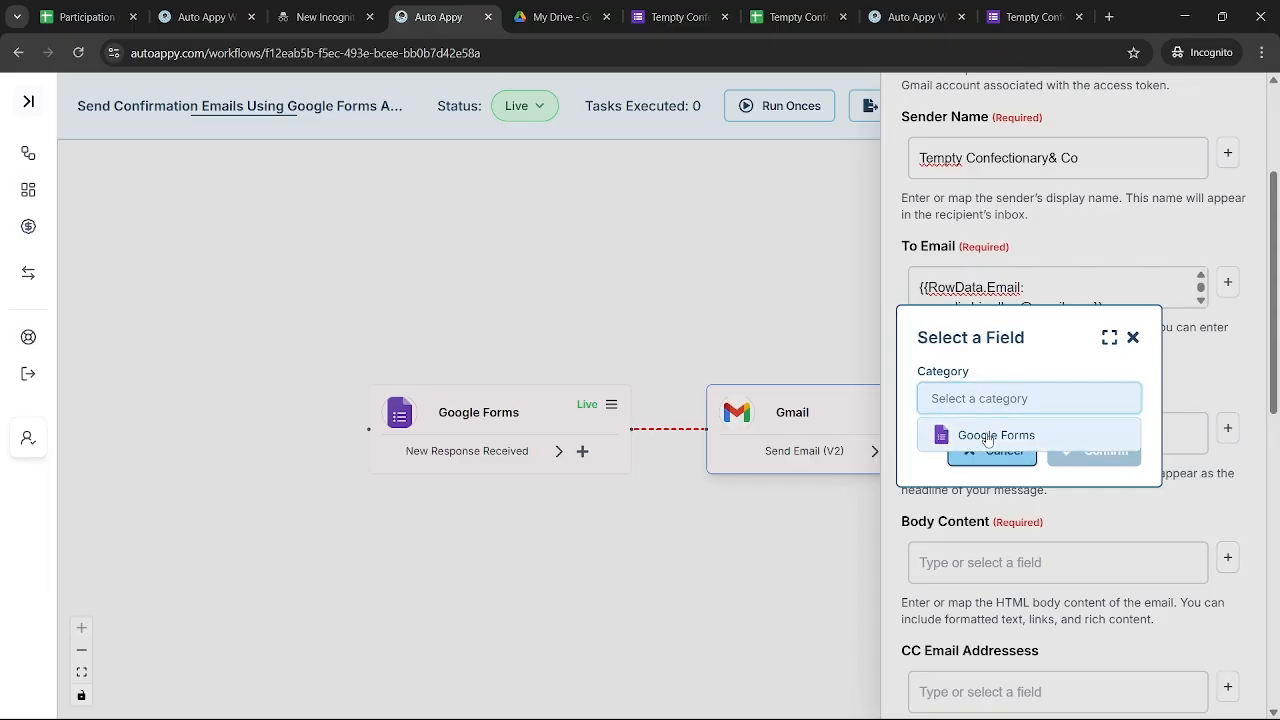
{"action": "left_click", "coordinate": [988, 435]}
{"action": "left_click", "coordinate": [988, 435]}
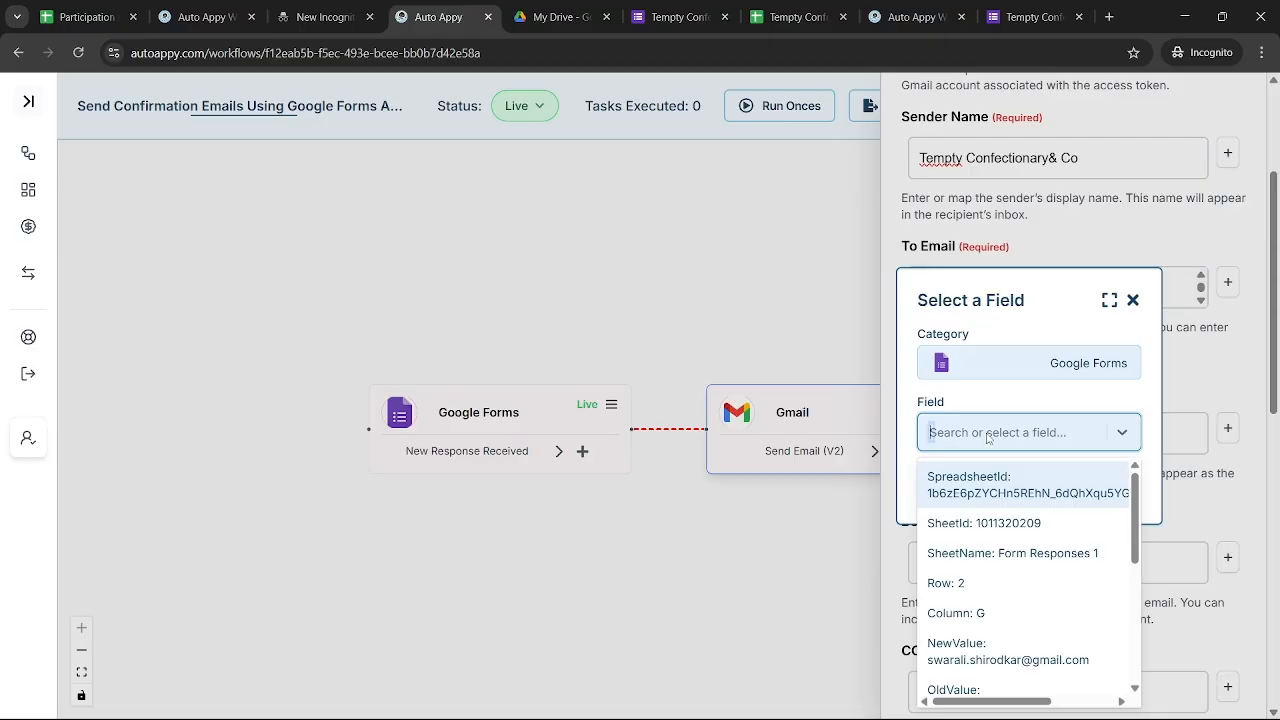
Insert the RowData.Choose_your_cake (Pineapple Pastry) field into Body Content and select it for copying.
{"action": "type", "text": "pi"}
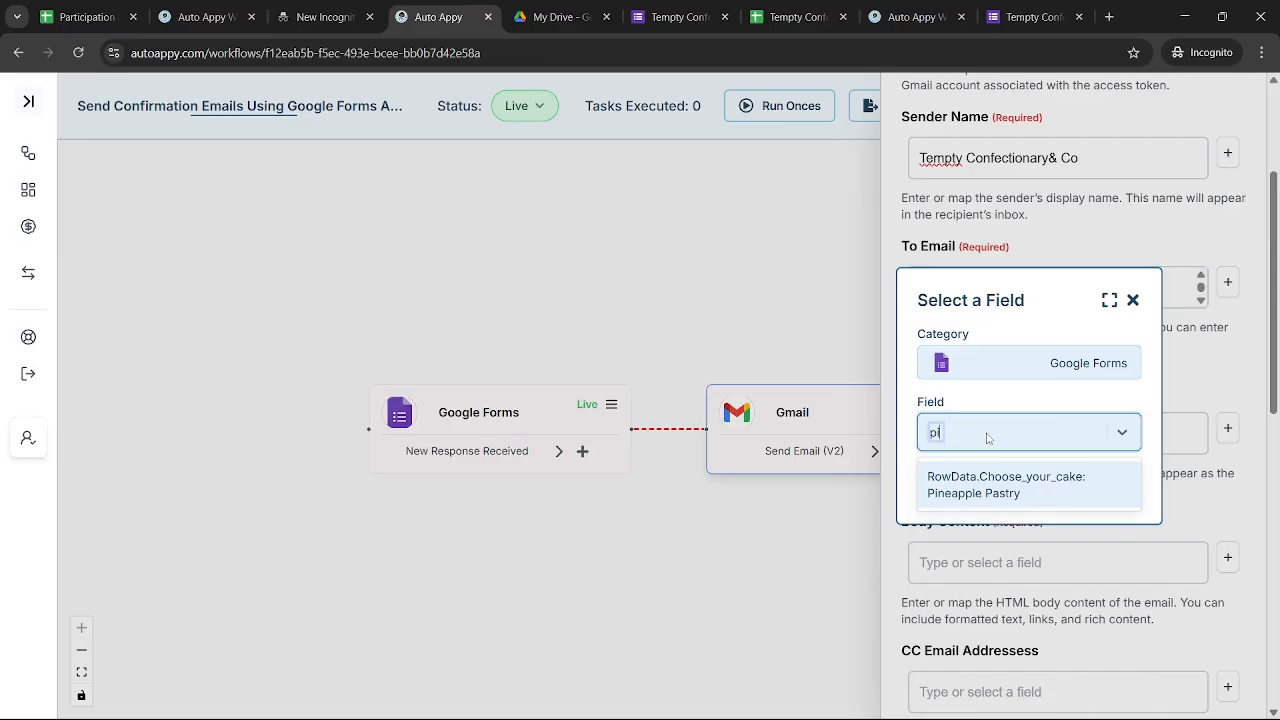
{"action": "left_click", "coordinate": [1030, 492]}
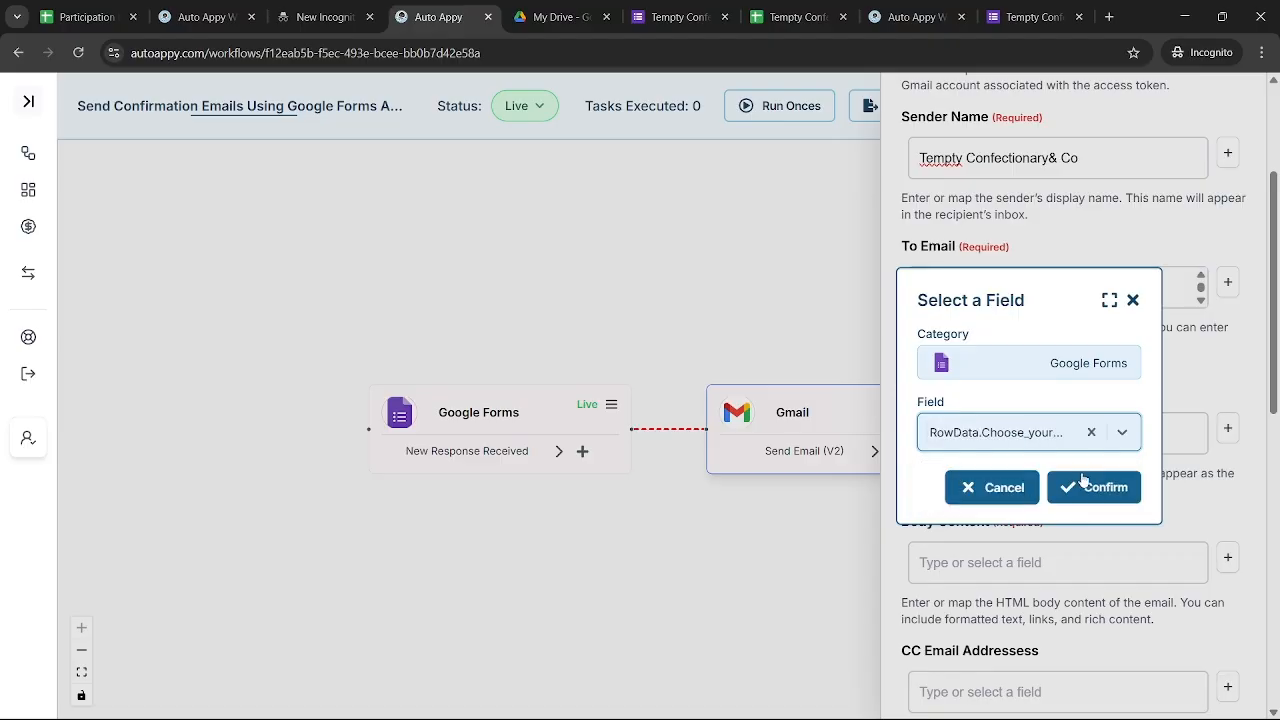
{"action": "left_click", "coordinate": [1106, 487]}
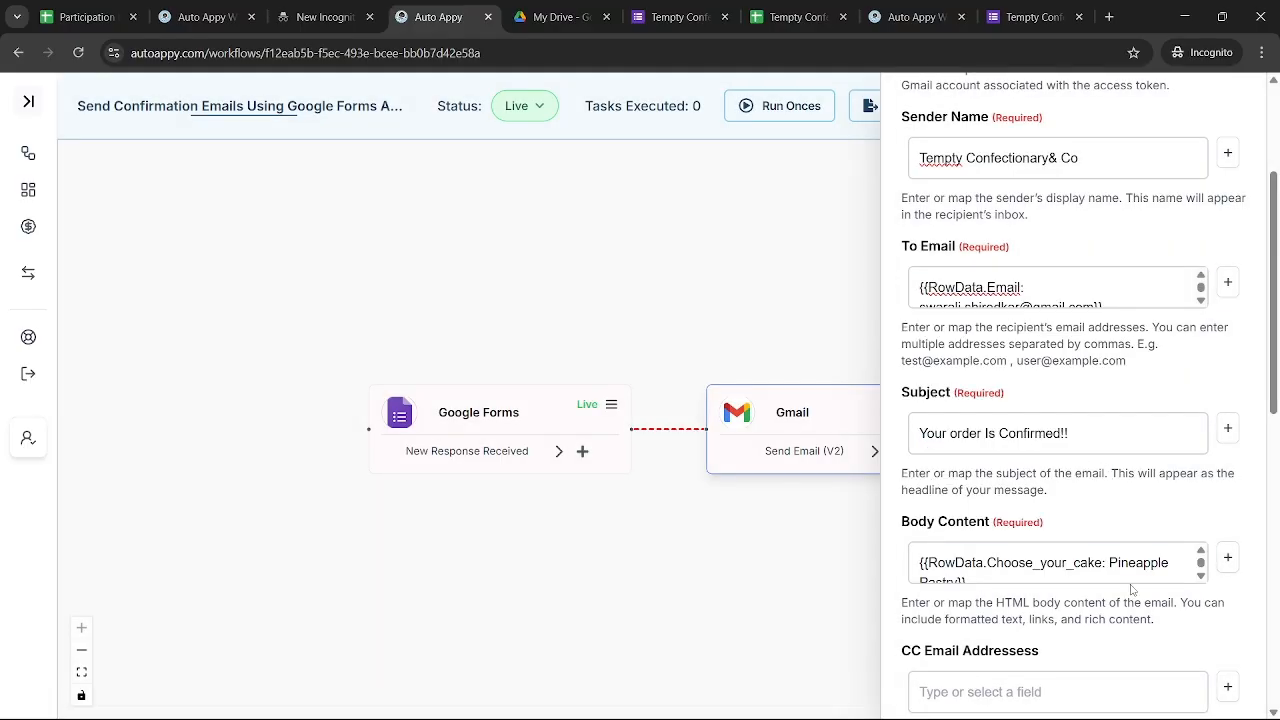
{"action": "left_click", "coordinate": [1121, 577]}
{"action": "key", "text": "ctrl+a"}
{"action": "key", "text": "ctrl+c"}
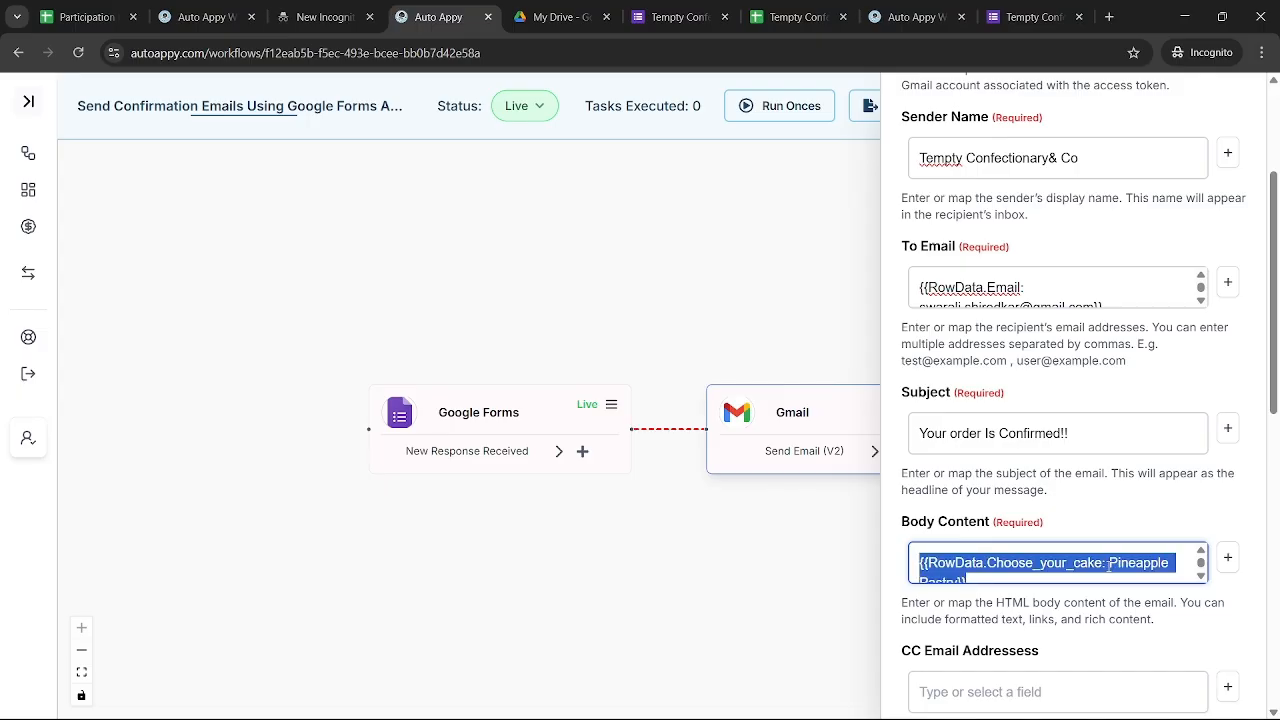
{"action": "key", "text": "alt+Tab"}
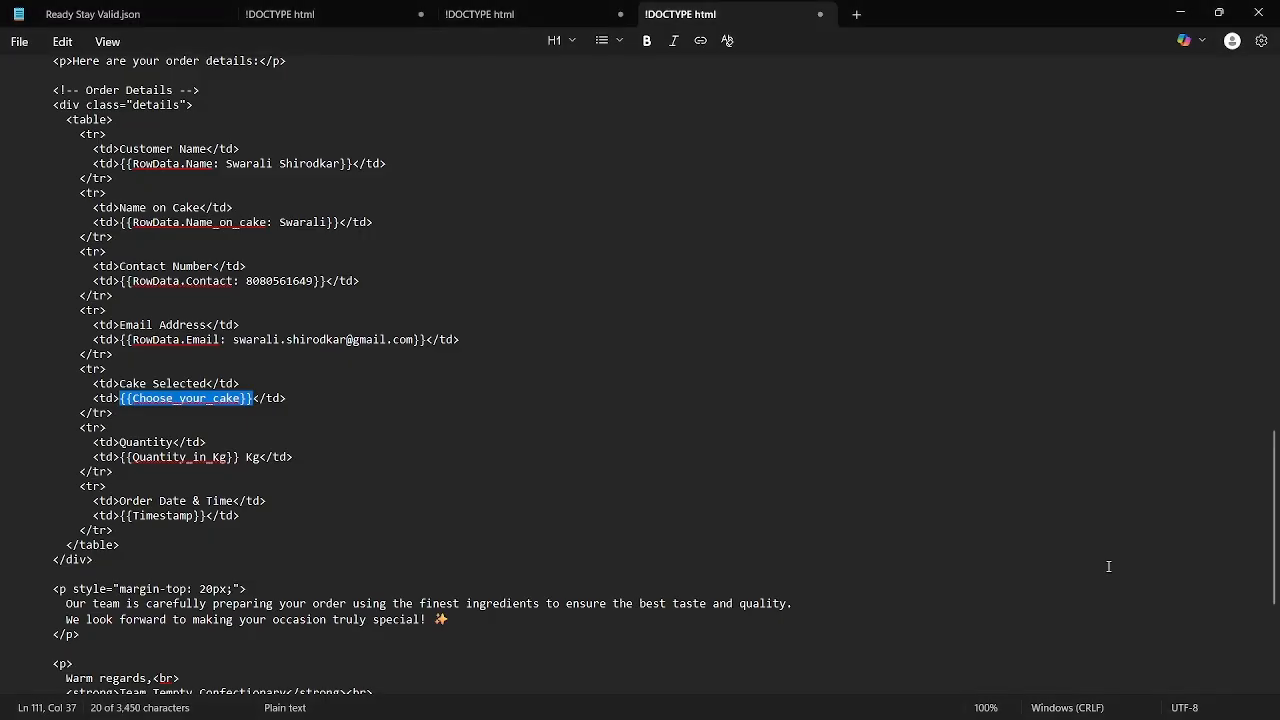
Paste the cake mapping over {{Choose_your_cake}} in Notepad and select the {{Quantity_in_Kg}} placeholder.
{"action": "key", "text": "ctrl+v"}
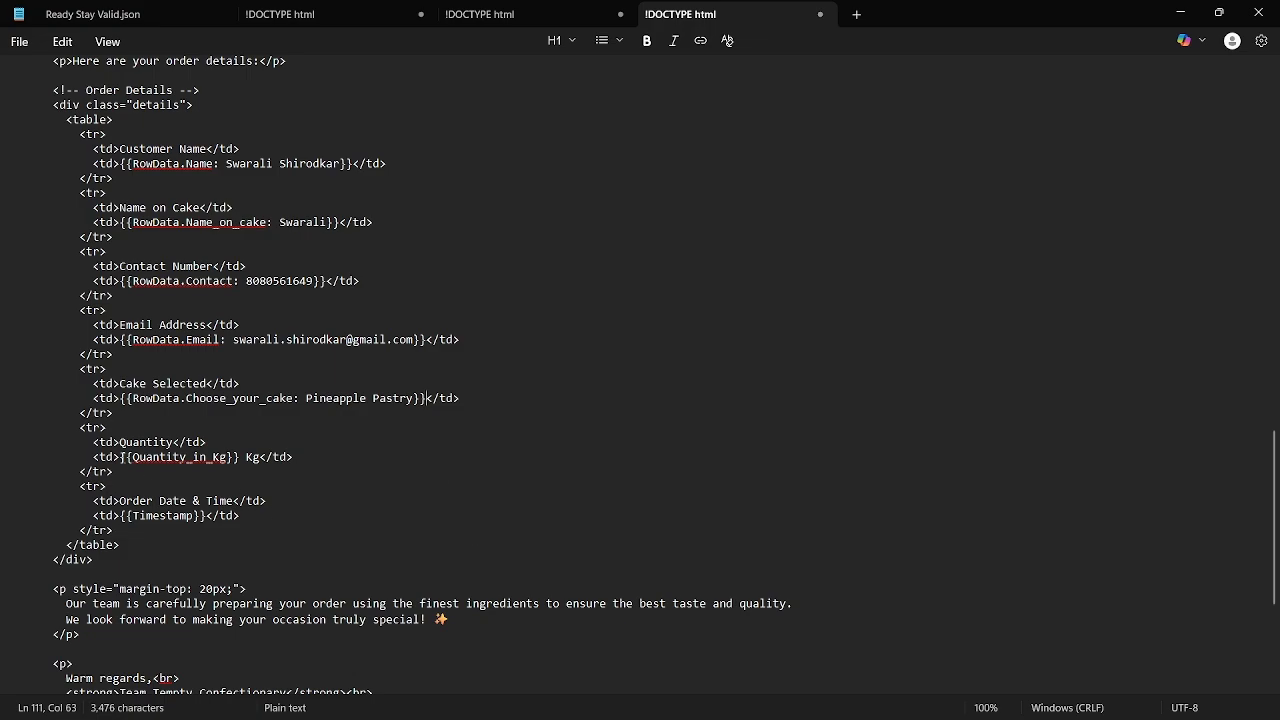
{"action": "left_click", "coordinate": [122, 457]}
{"action": "left_click_drag", "start_coordinate": [122, 457], "coordinate": [241, 461]}
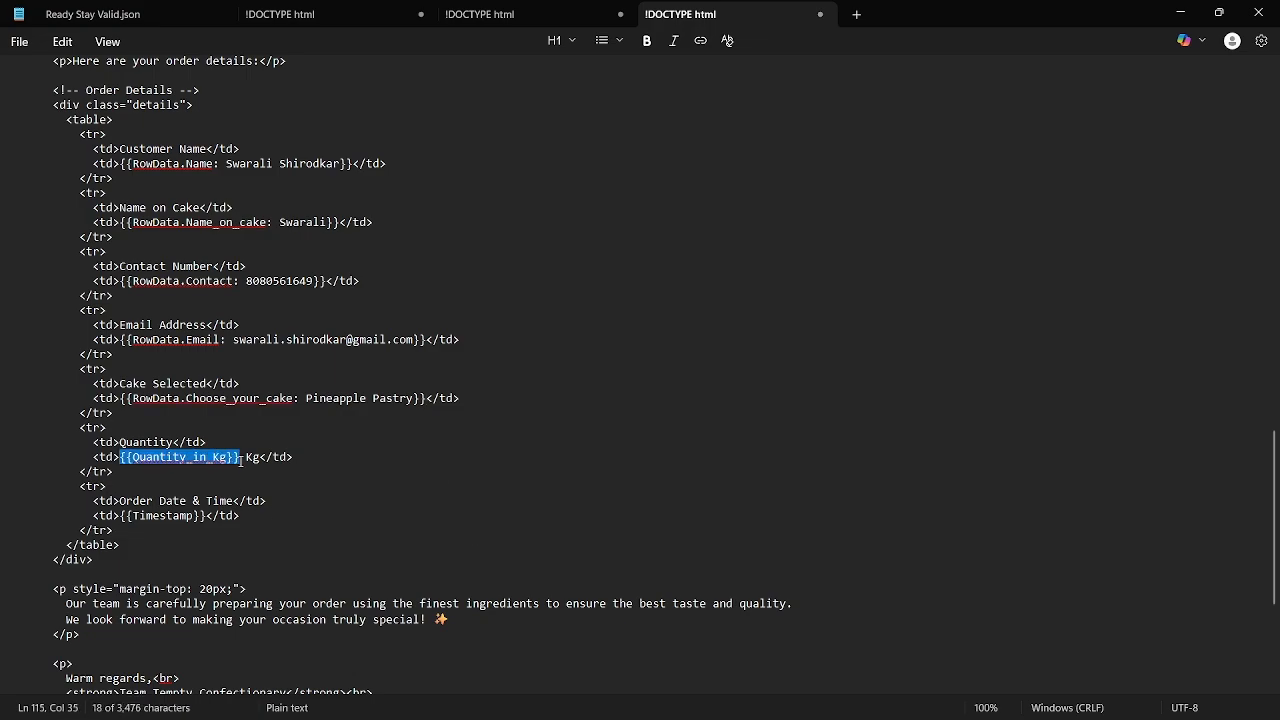
Clear Body Content and list the Google Forms fields in its field picker.
{"action": "key", "text": "alt+Tab"}
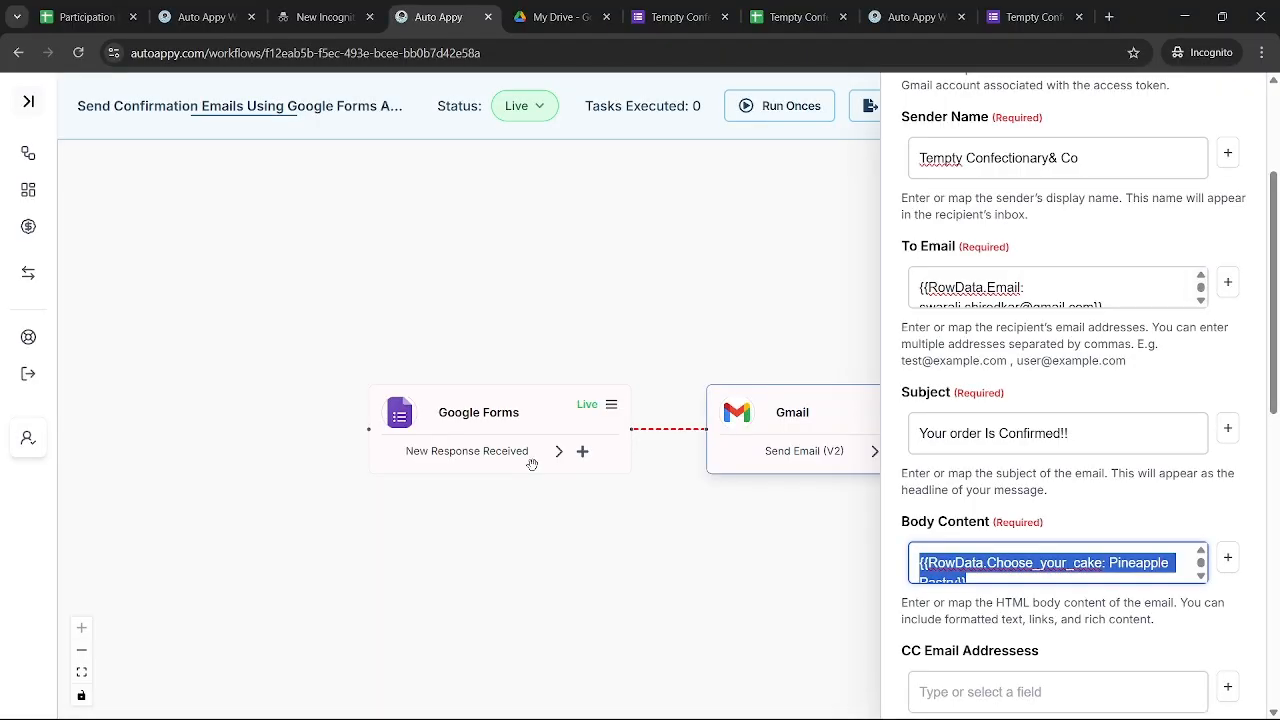
{"action": "key", "text": "BackSpace"}
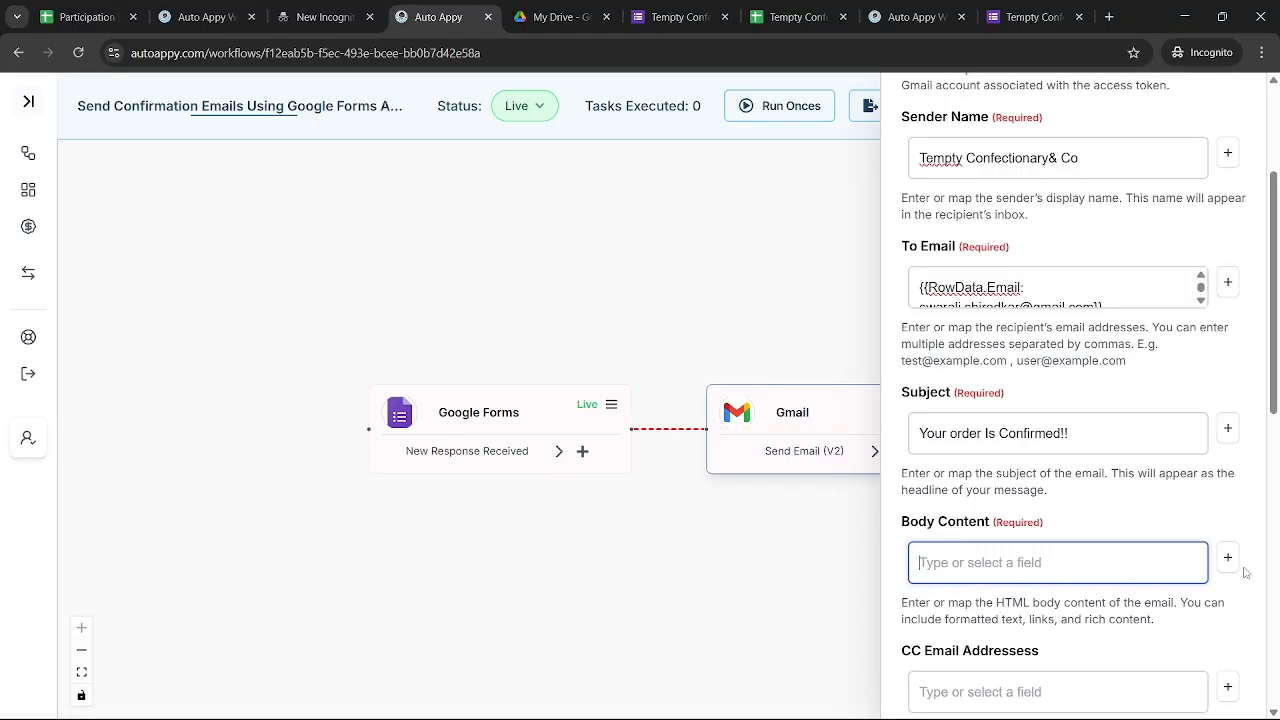
{"action": "left_click", "coordinate": [1233, 565]}
{"action": "left_click", "coordinate": [1030, 398]}
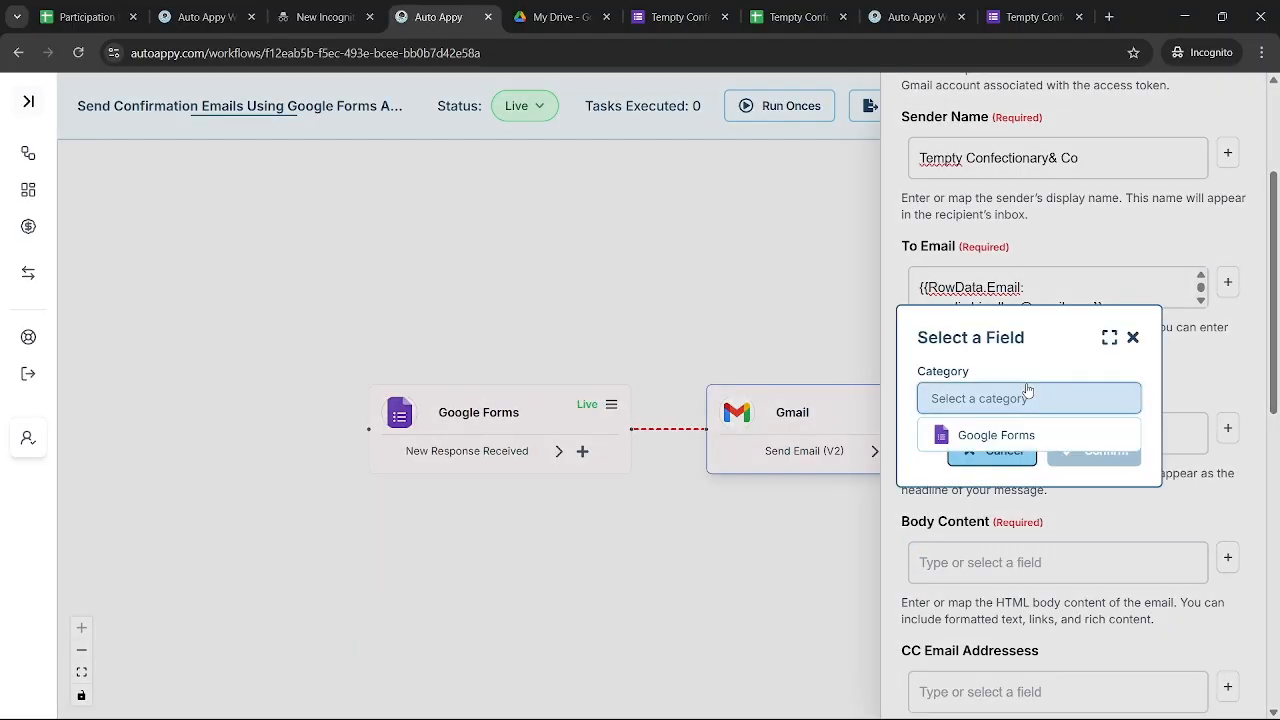
{"action": "left_click", "coordinate": [996, 435]}
{"action": "left_click", "coordinate": [998, 432]}
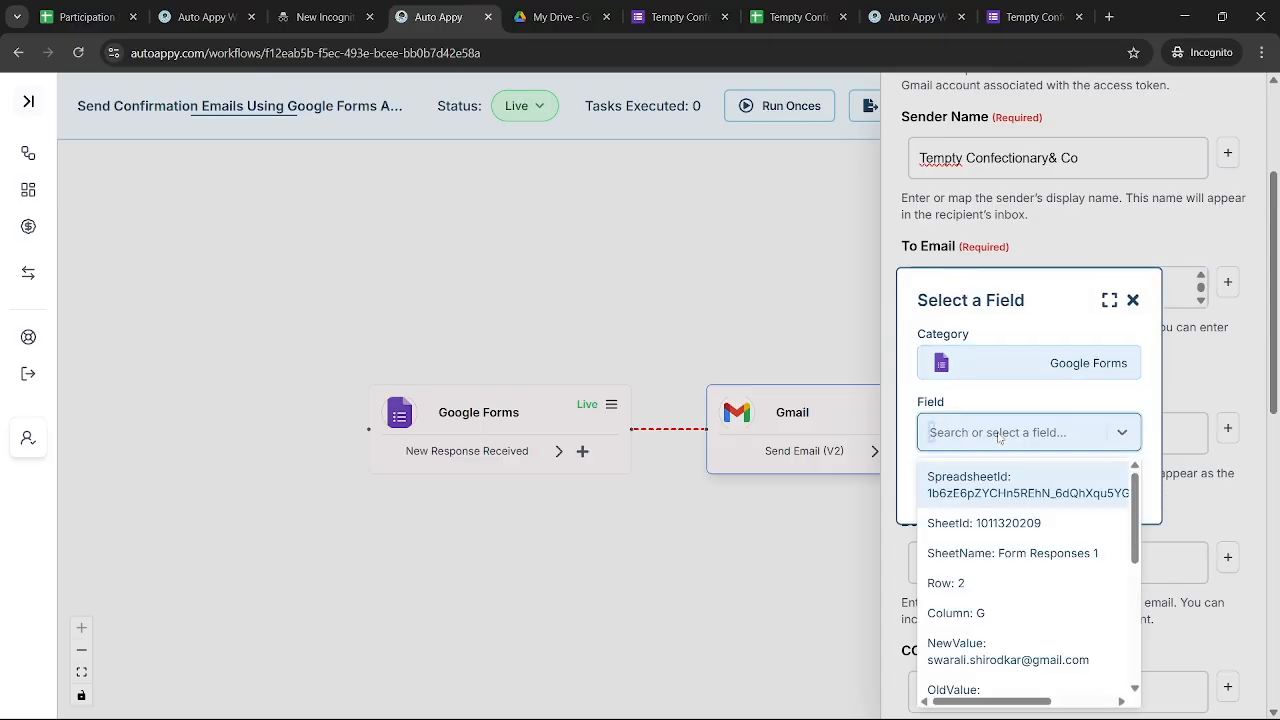
Insert the RowData.Quantity_in_Kg (2) field into Body Content and select it.
{"action": "type", "text": "1"}
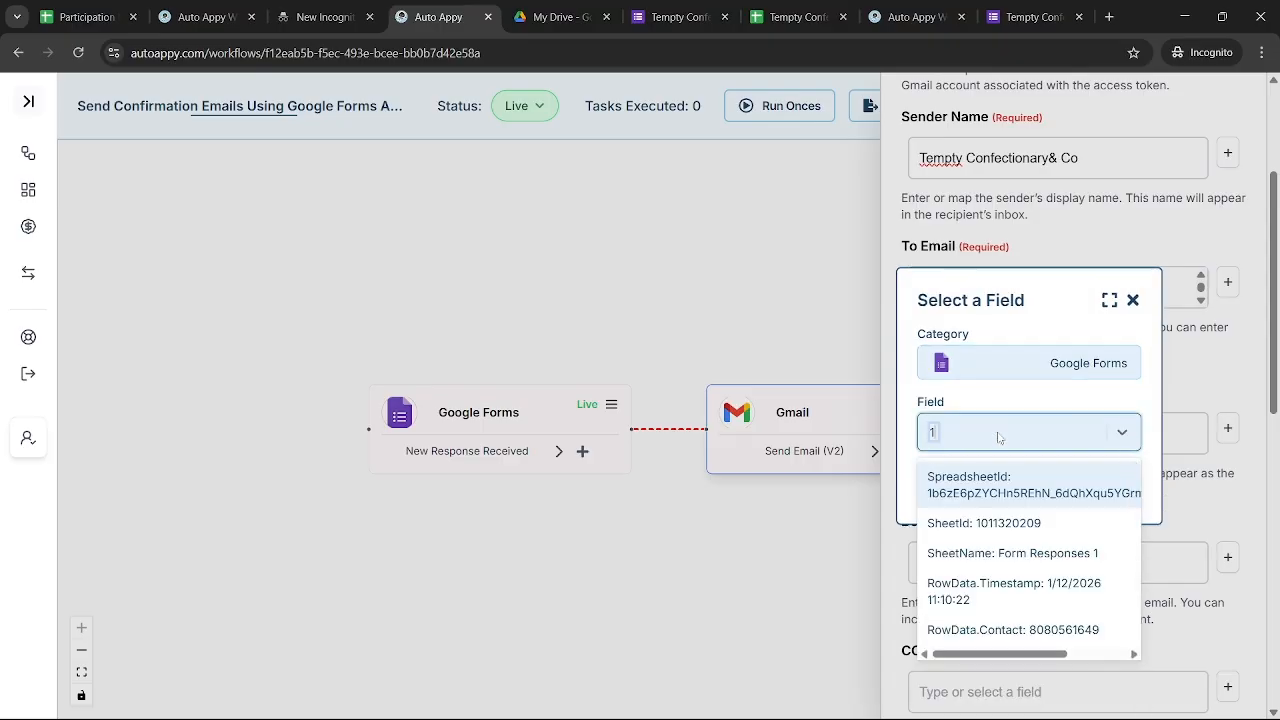
{"action": "type", "text": "s"}
{"action": "key", "text": "BackSpace"}
{"action": "key", "text": "BackSpace"}
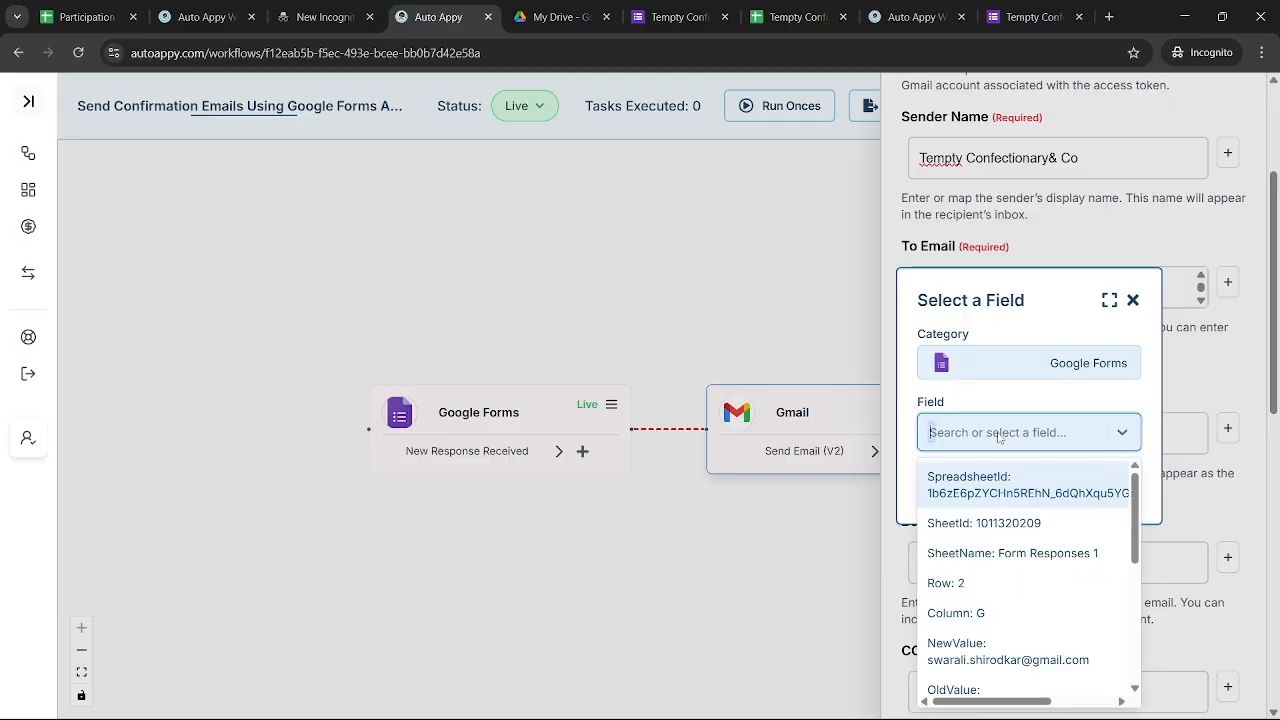
{"action": "type", "text": "2"}
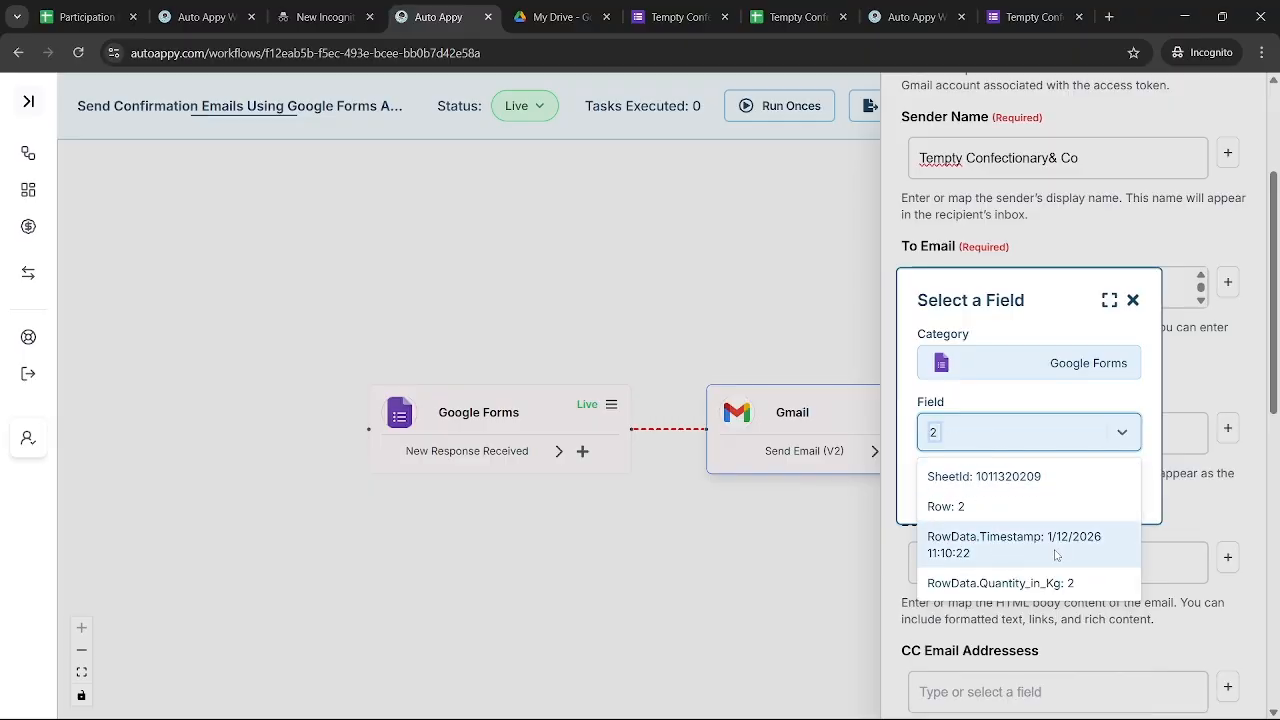
{"action": "left_click", "coordinate": [1047, 594]}
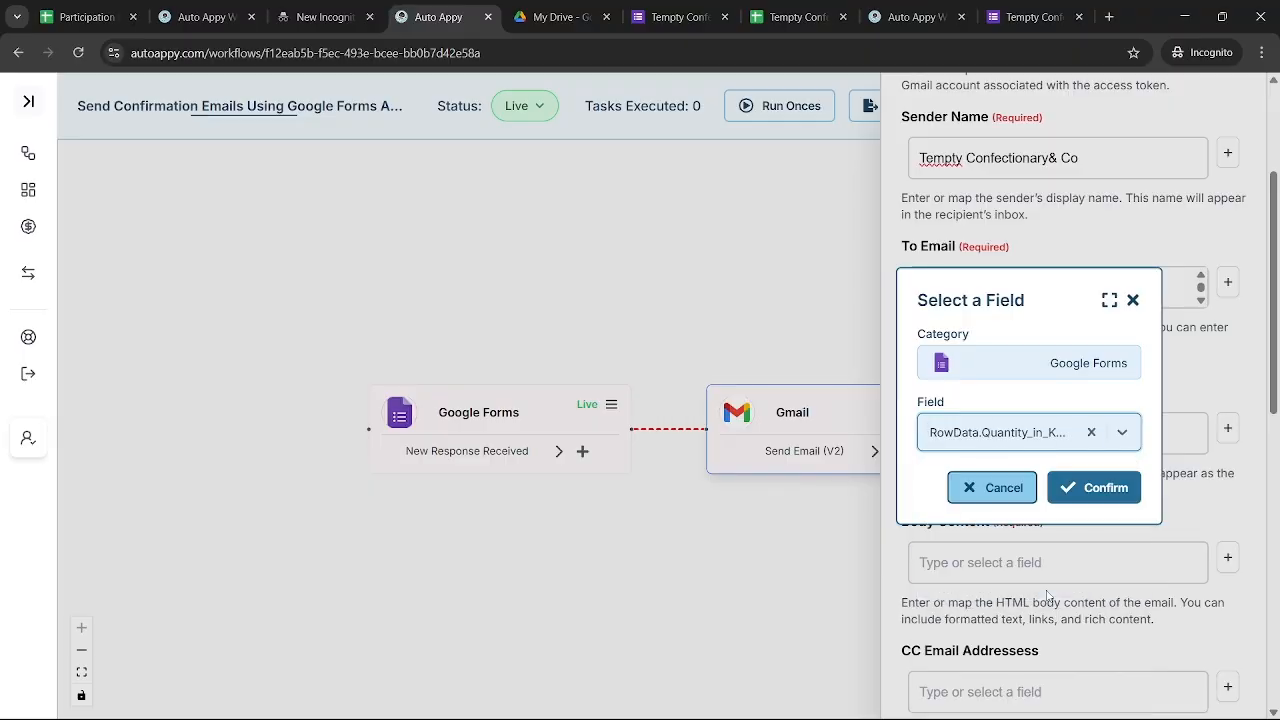
{"action": "left_click", "coordinate": [1094, 486]}
{"action": "left_click", "coordinate": [1118, 567]}
{"action": "key", "text": "ctrl+a"}
{"action": "key", "text": "ctrl+c"}
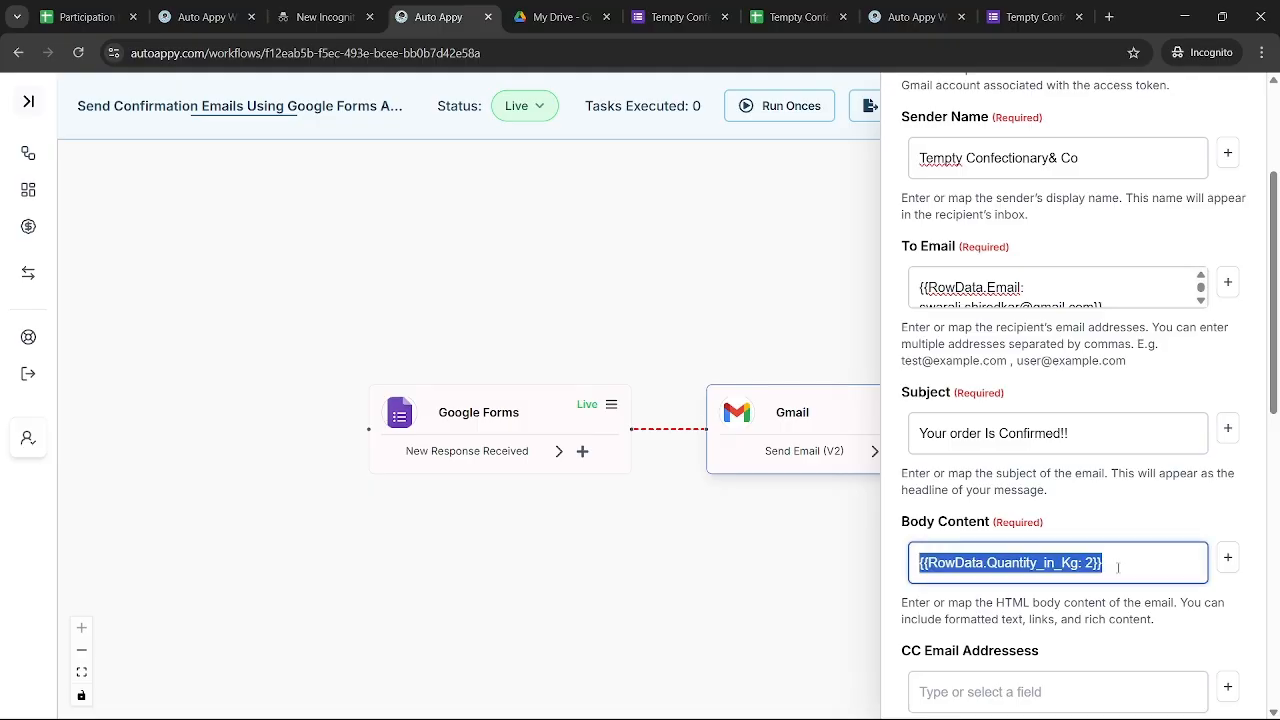
Paste the quantity mapping over {{Quantity_in_Kg}}, select {{Timestamp}}, and reselect Body Content in Auto Appy.
{"action": "key", "text": "alt+Tab"}
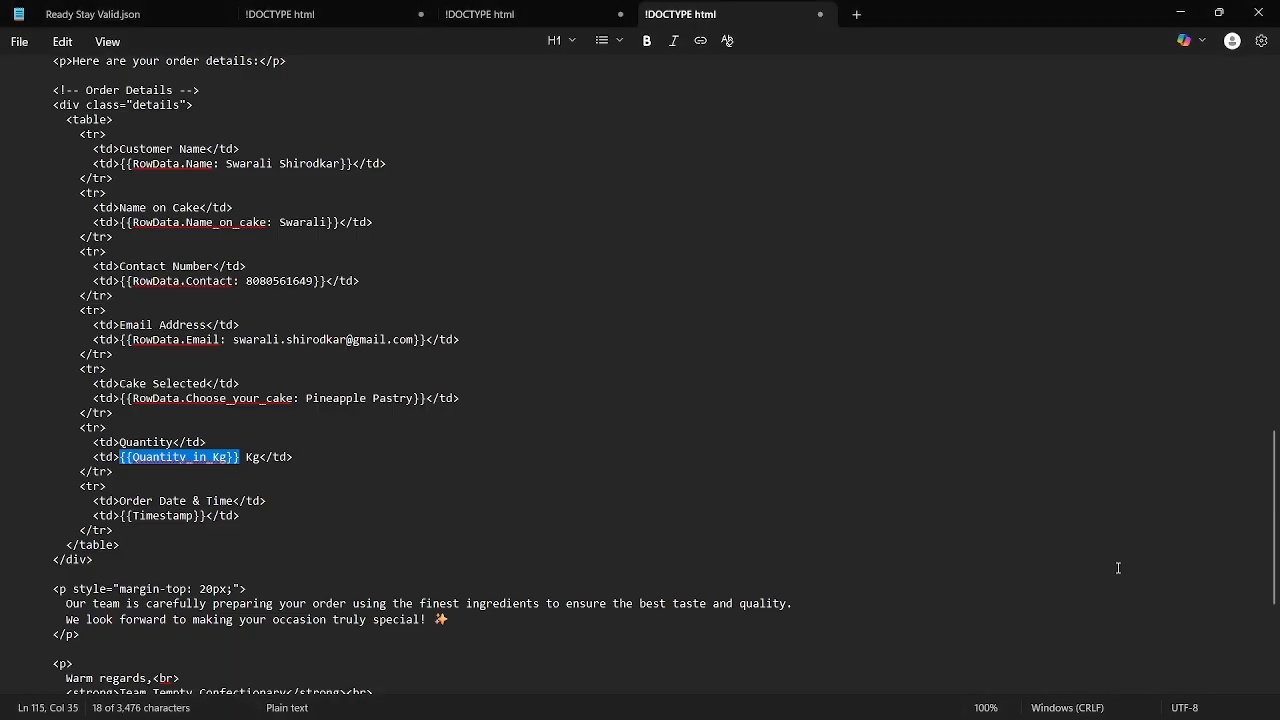
{"action": "key", "text": "ctrl+v"}
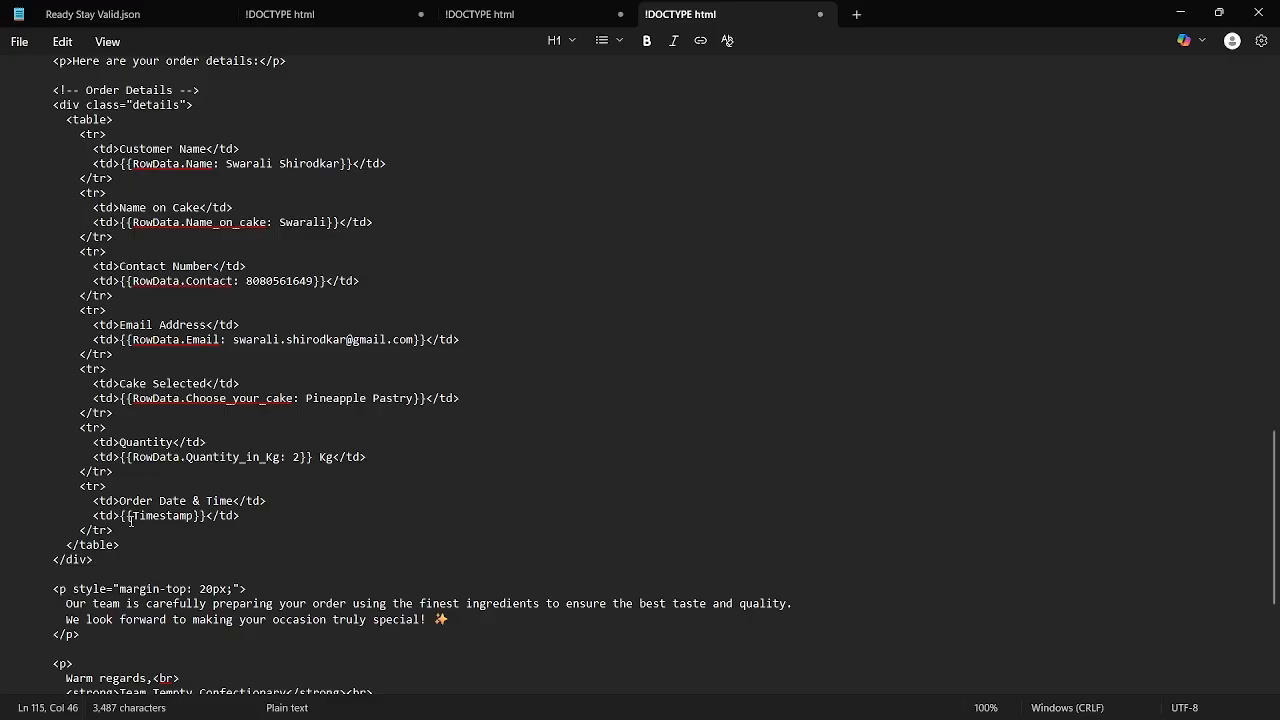
{"action": "left_click_drag", "start_coordinate": [120, 519], "coordinate": [208, 519]}
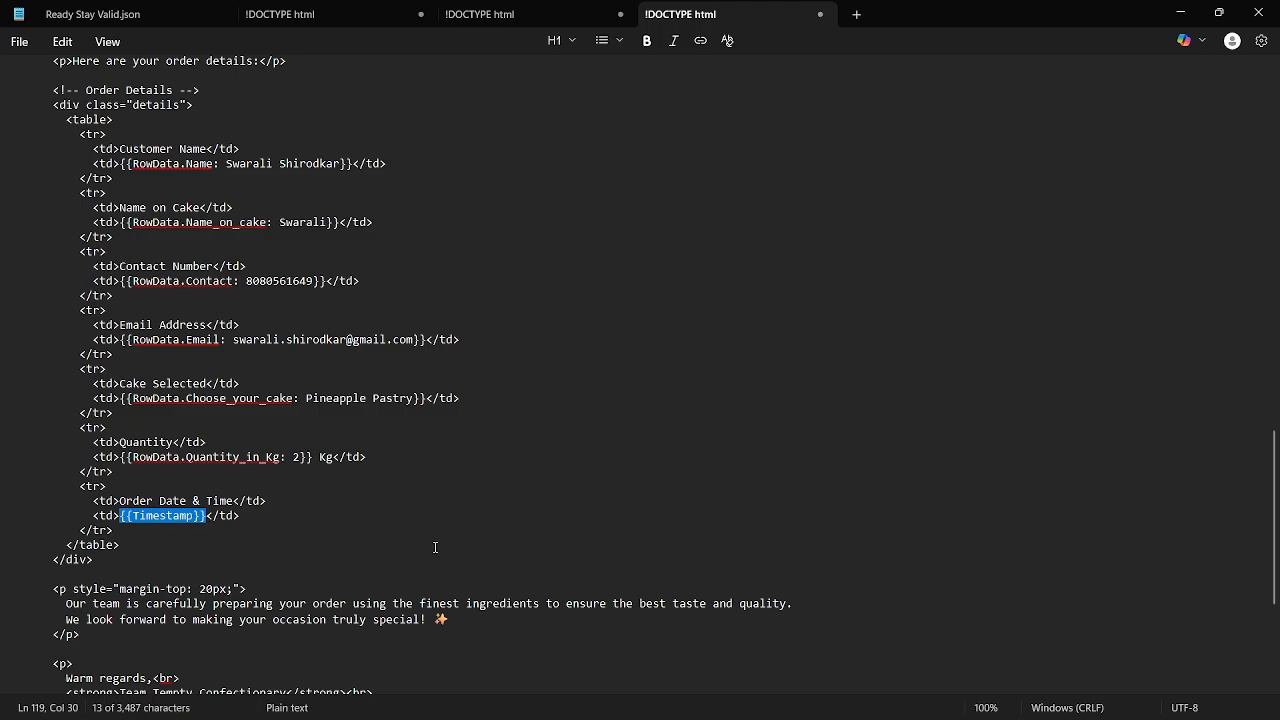
{"action": "key", "text": "alt+Tab"}
{"action": "key", "text": "ctrl+a"}
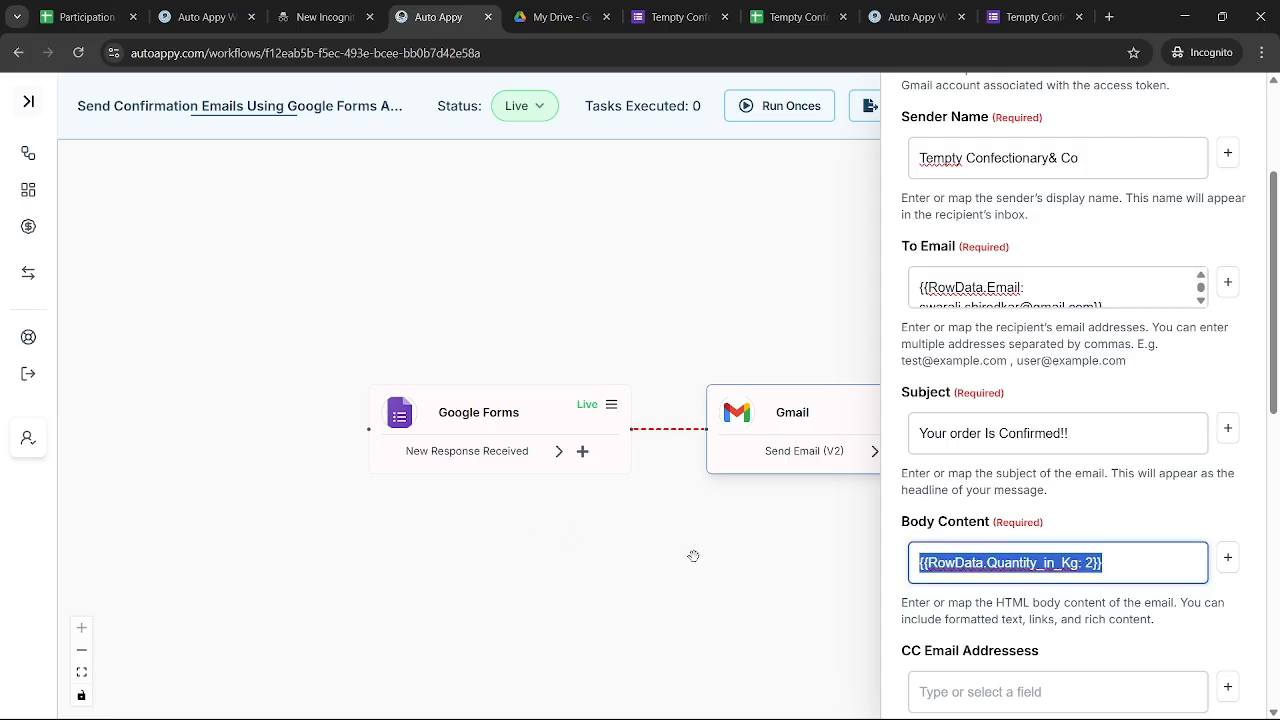
Replace Body Content with the Google Forms RowData.Timestamp (1/12/2026 11:10:22) field and select it.
{"action": "key", "text": "BackSpace"}
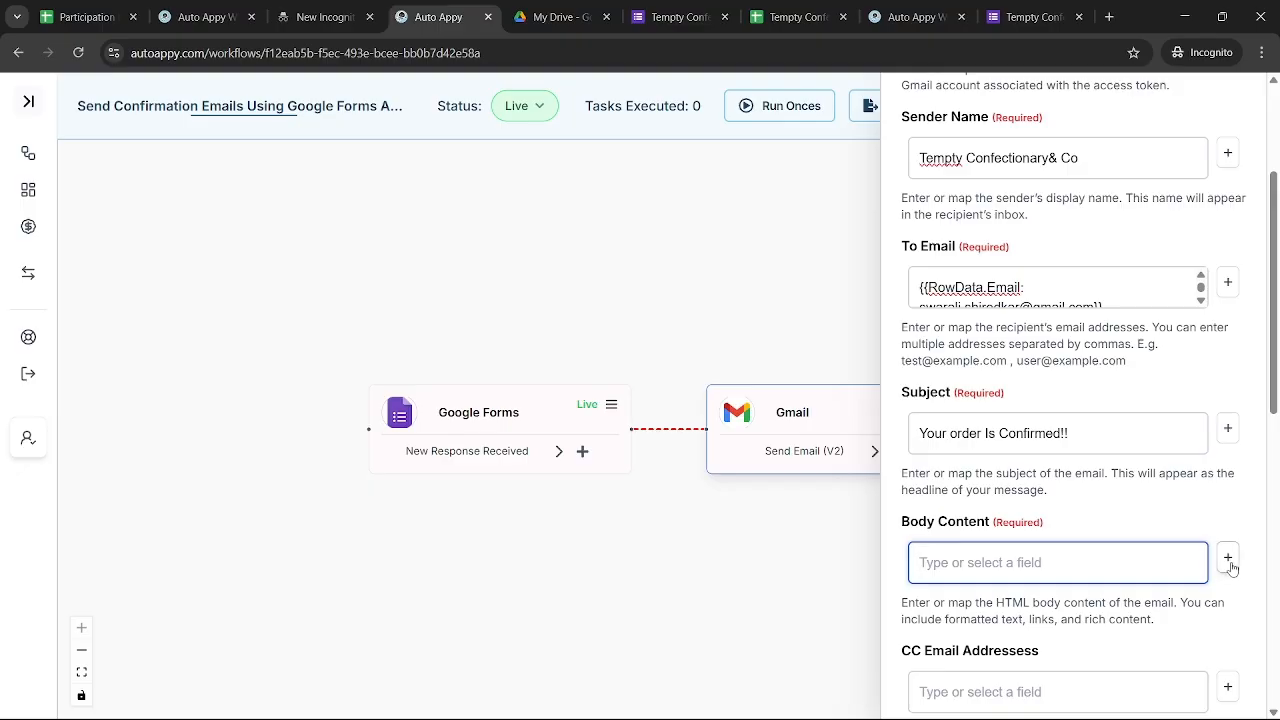
{"action": "left_click", "coordinate": [1228, 559]}
{"action": "left_click", "coordinate": [975, 400]}
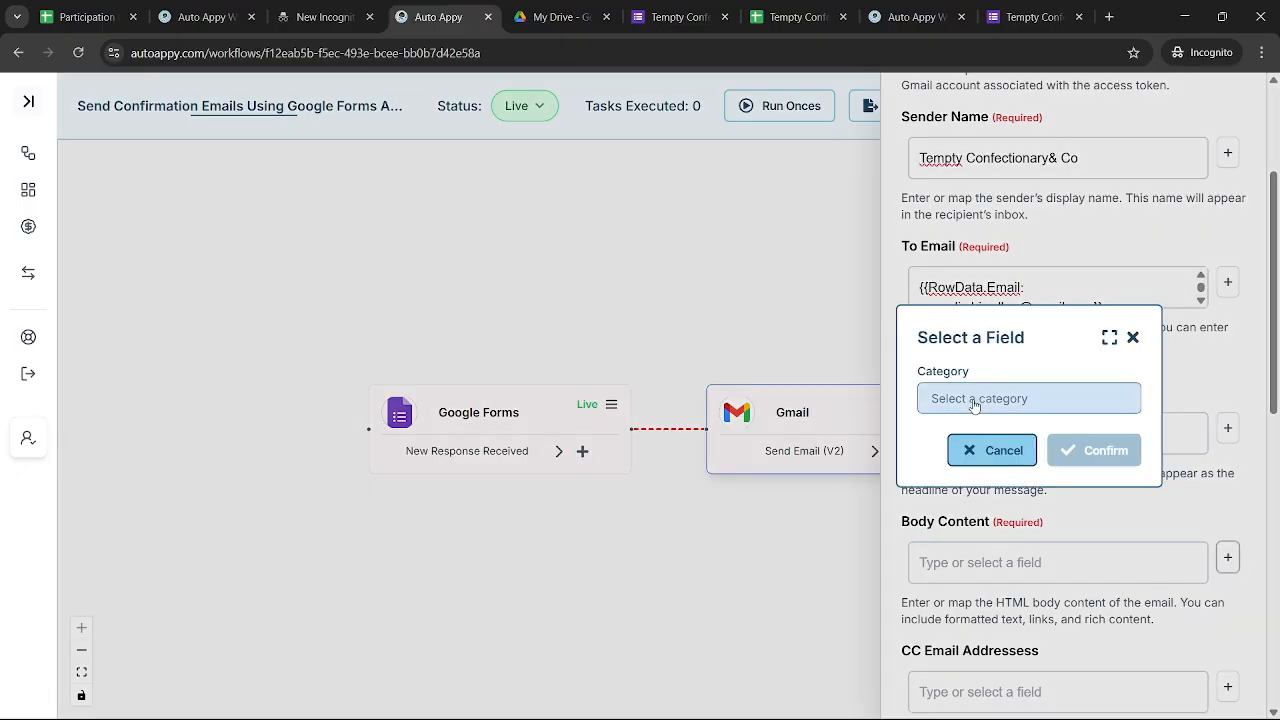
{"action": "left_click", "coordinate": [975, 434]}
{"action": "left_click", "coordinate": [1001, 434]}
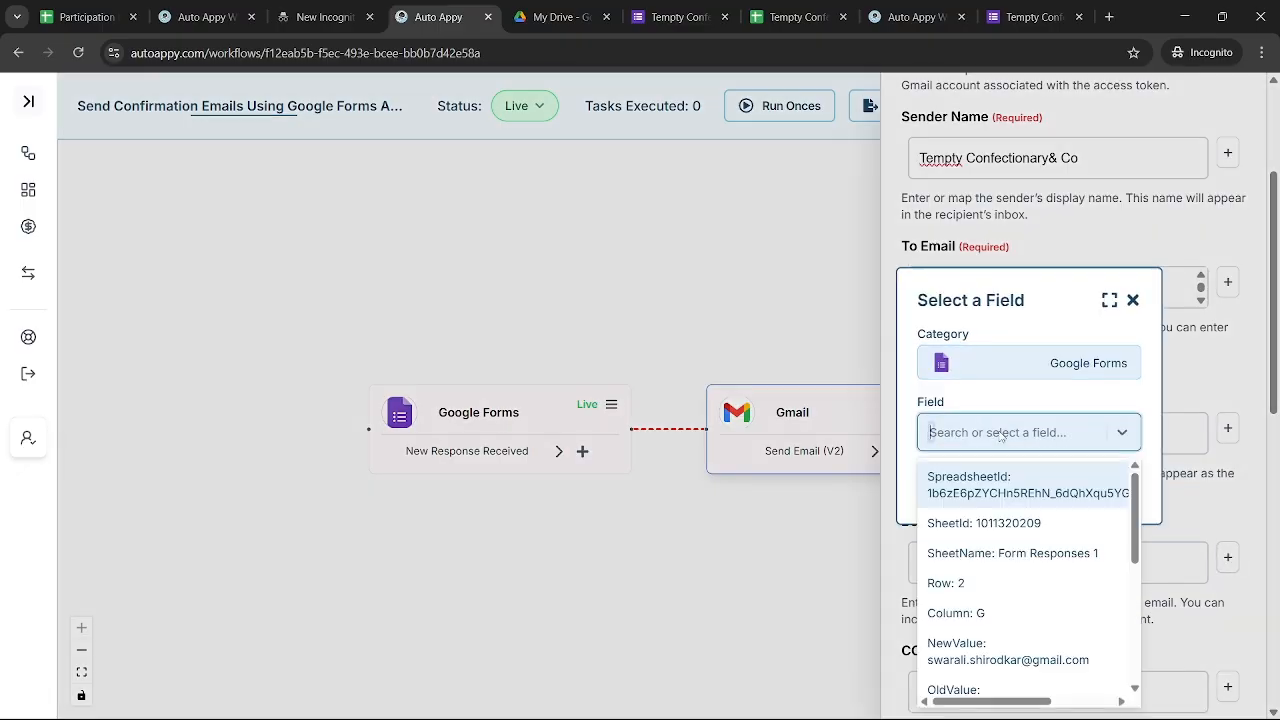
{"action": "type", "text": "ti"}
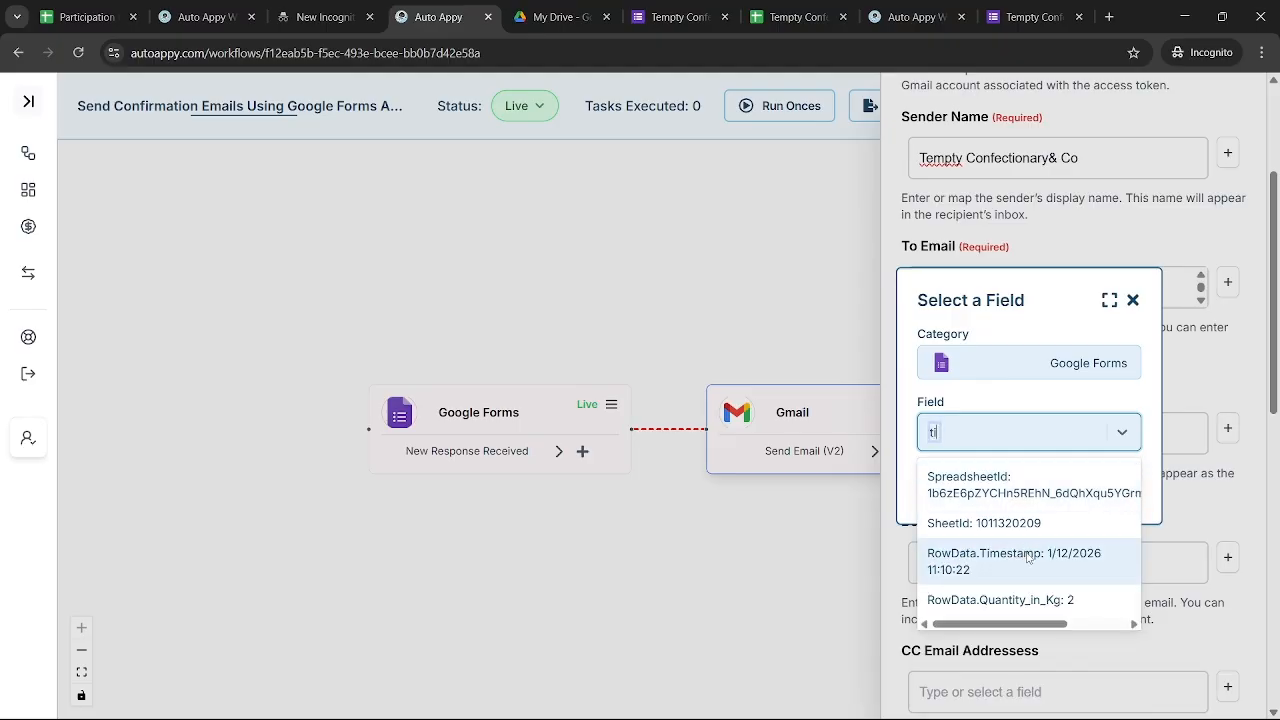
{"action": "left_click", "coordinate": [1028, 557]}
{"action": "left_click", "coordinate": [1089, 486]}
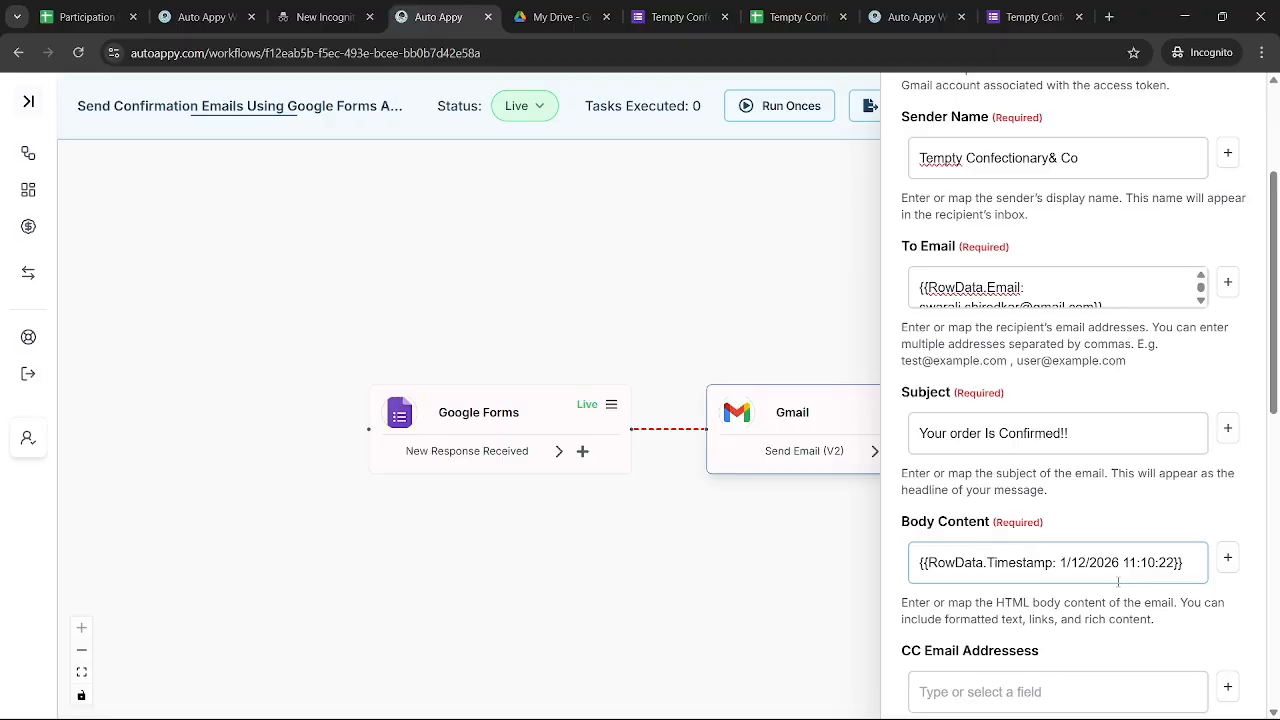
{"action": "left_click", "coordinate": [1118, 580]}
{"action": "key", "text": "ctrl+a"}
{"action": "key", "text": "ctrl+c"}
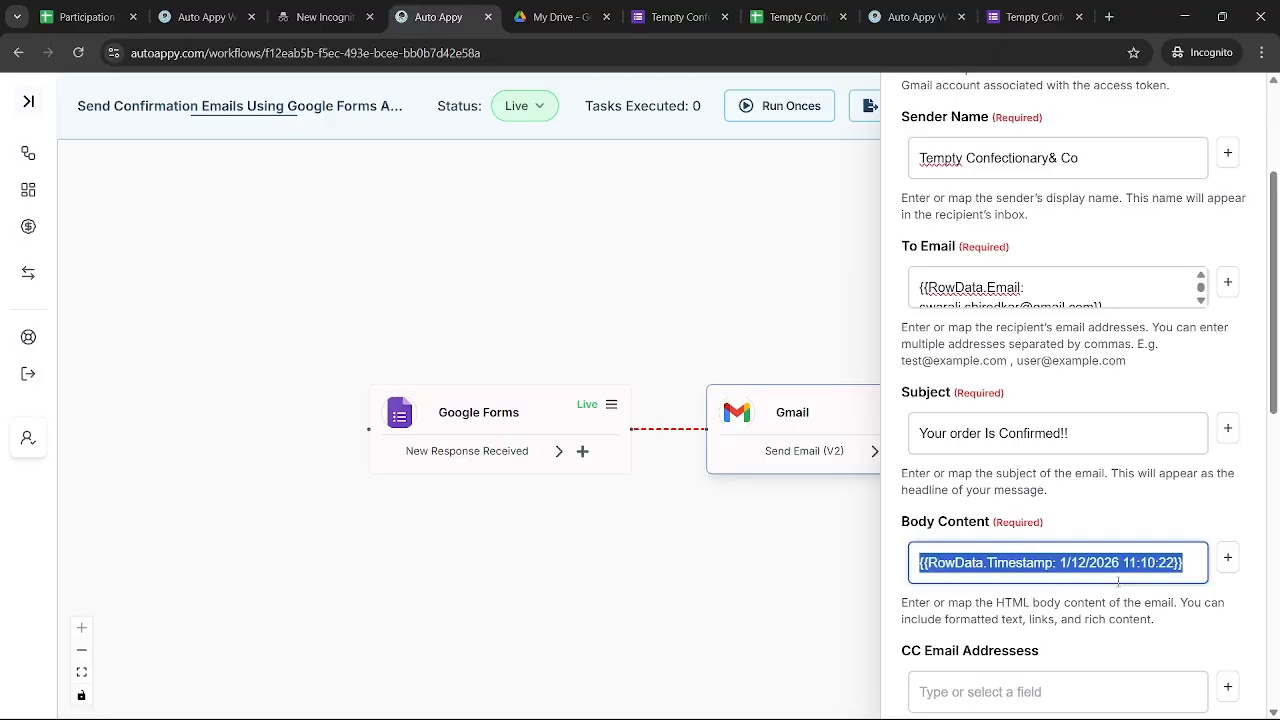
Paste the timestamp mapping over {{Timestamp}} and select the entire HTML template for copying.
{"action": "key", "text": "alt+Tab"}
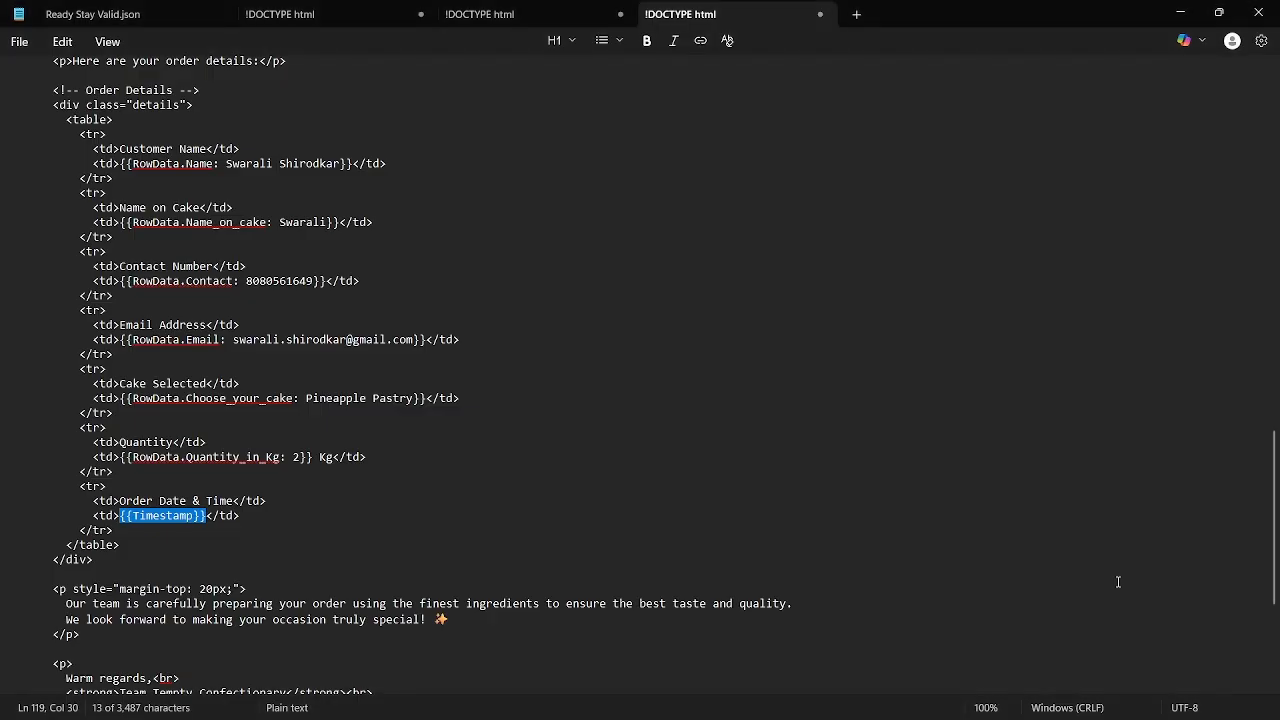
{"action": "key", "text": "ctrl+v"}
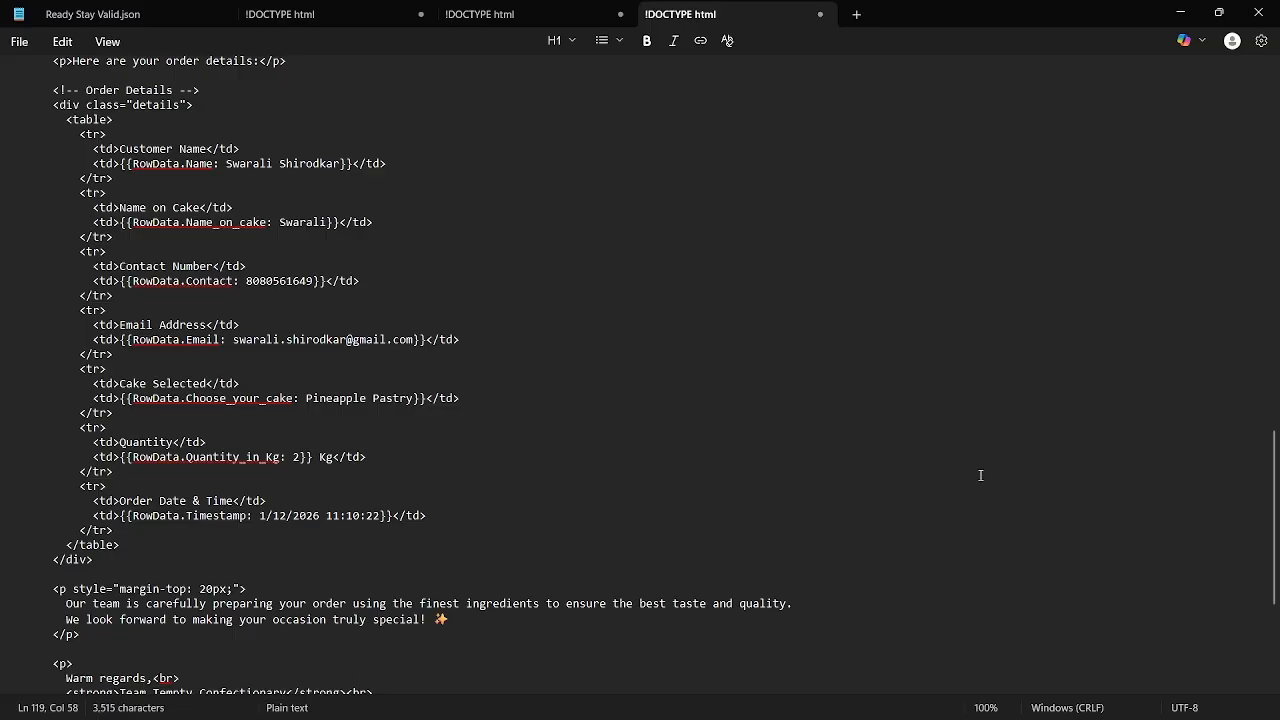
{"action": "scroll", "coordinate": [830, 360], "scroll_direction": "up", "scroll_amount": 5}
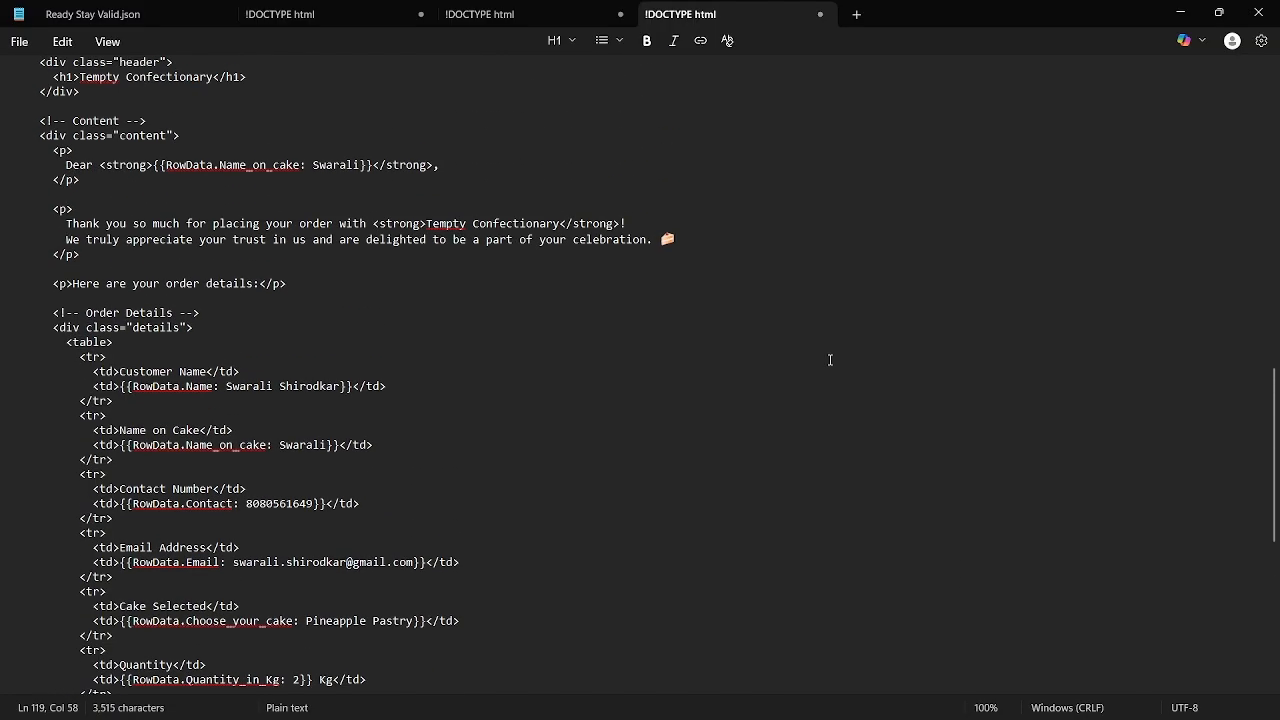
{"action": "key", "text": "ctrl+a"}
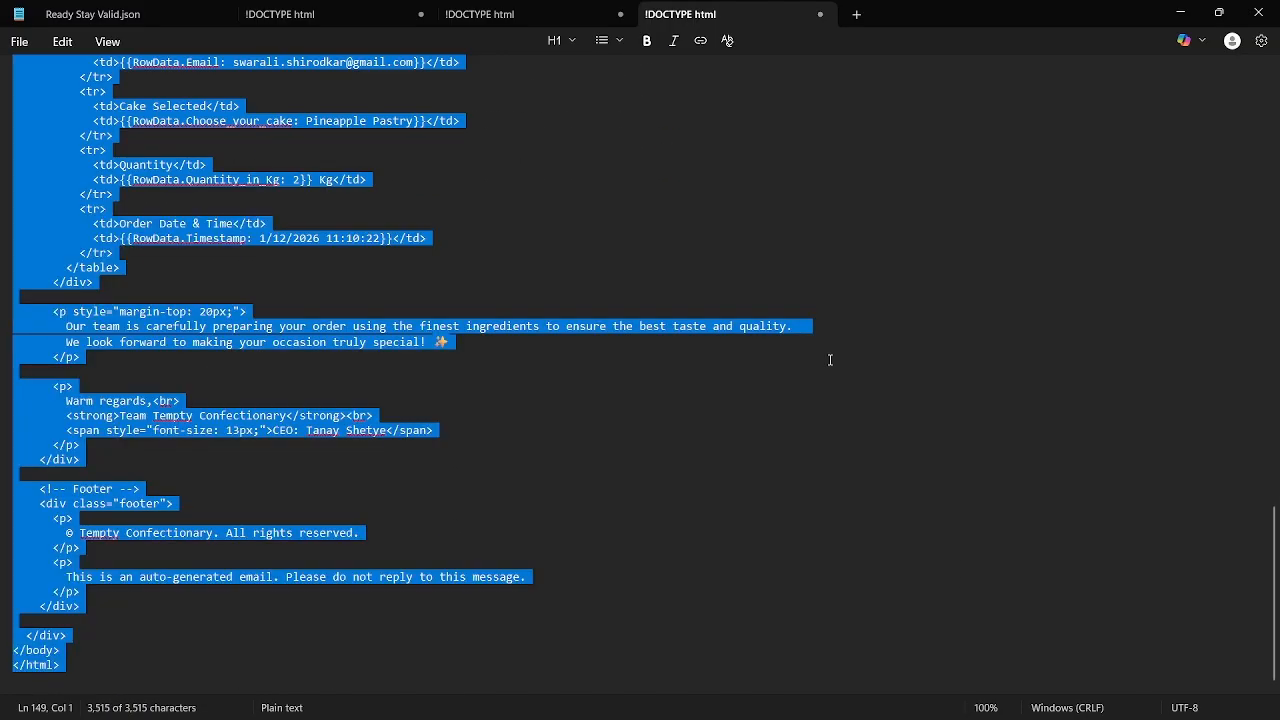
{"action": "key", "text": "alt+Tab"}
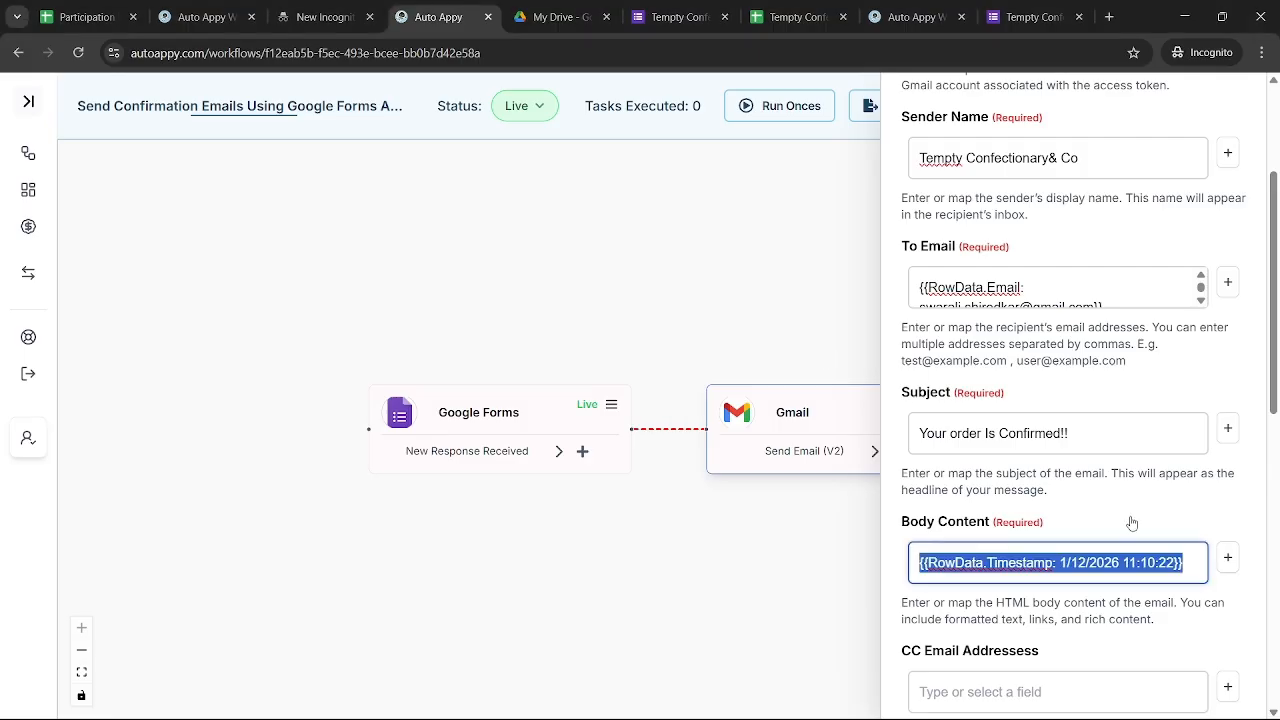
Replace Body Content with the full HTML order template and submit the Gmail step.
{"action": "key", "text": "BackSpace"}
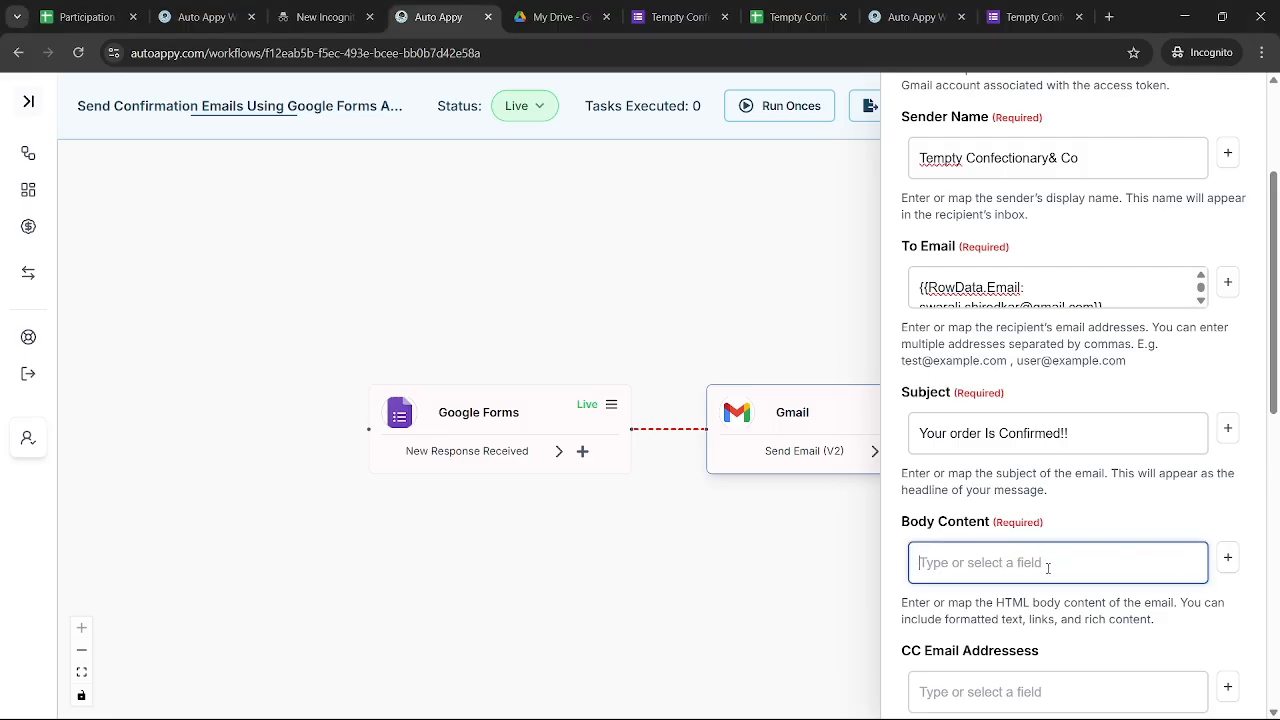
{"action": "key", "text": "ctrl+v"}
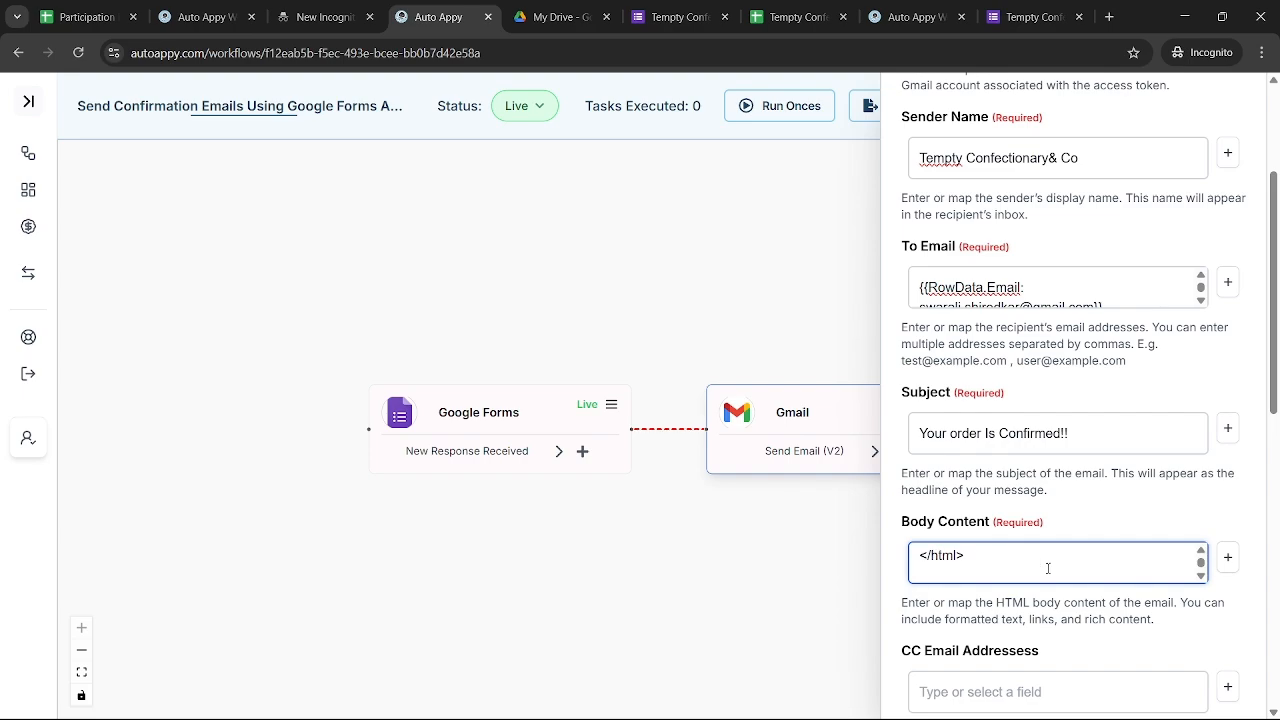
{"action": "scroll", "coordinate": [1048, 568], "scroll_direction": "down", "scroll_amount": 8}
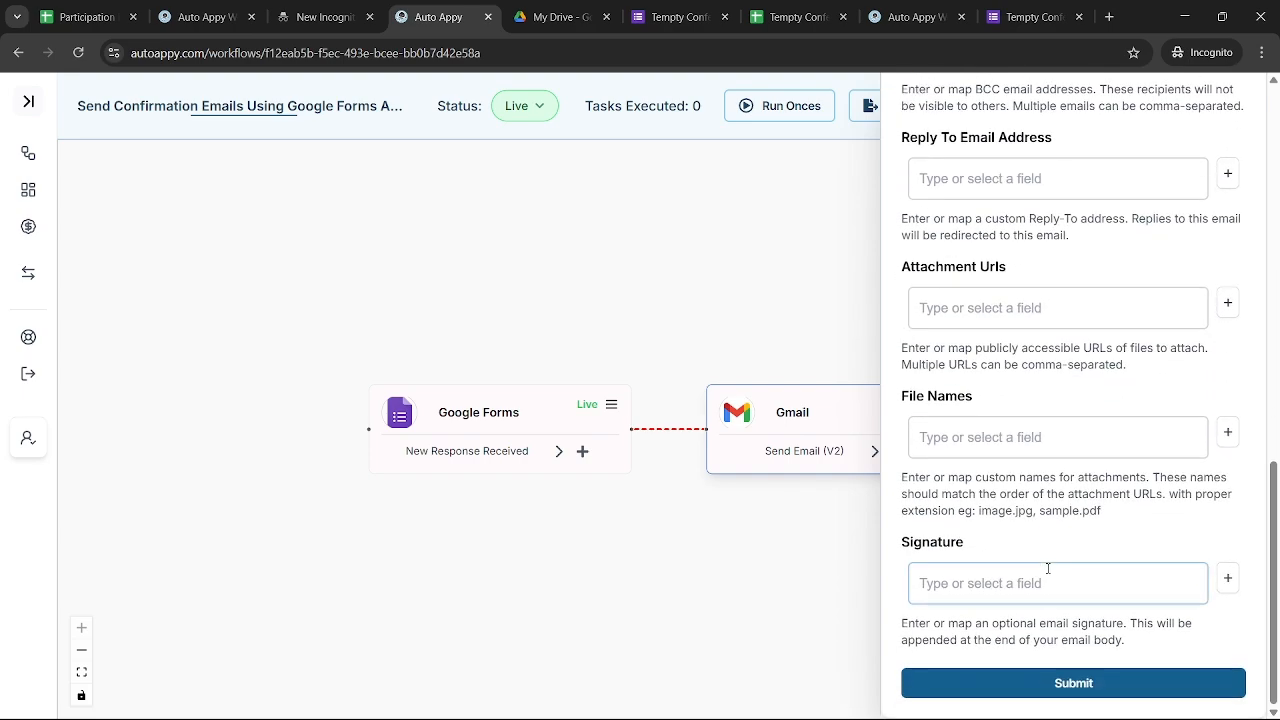
{"action": "left_click", "coordinate": [1072, 684]}
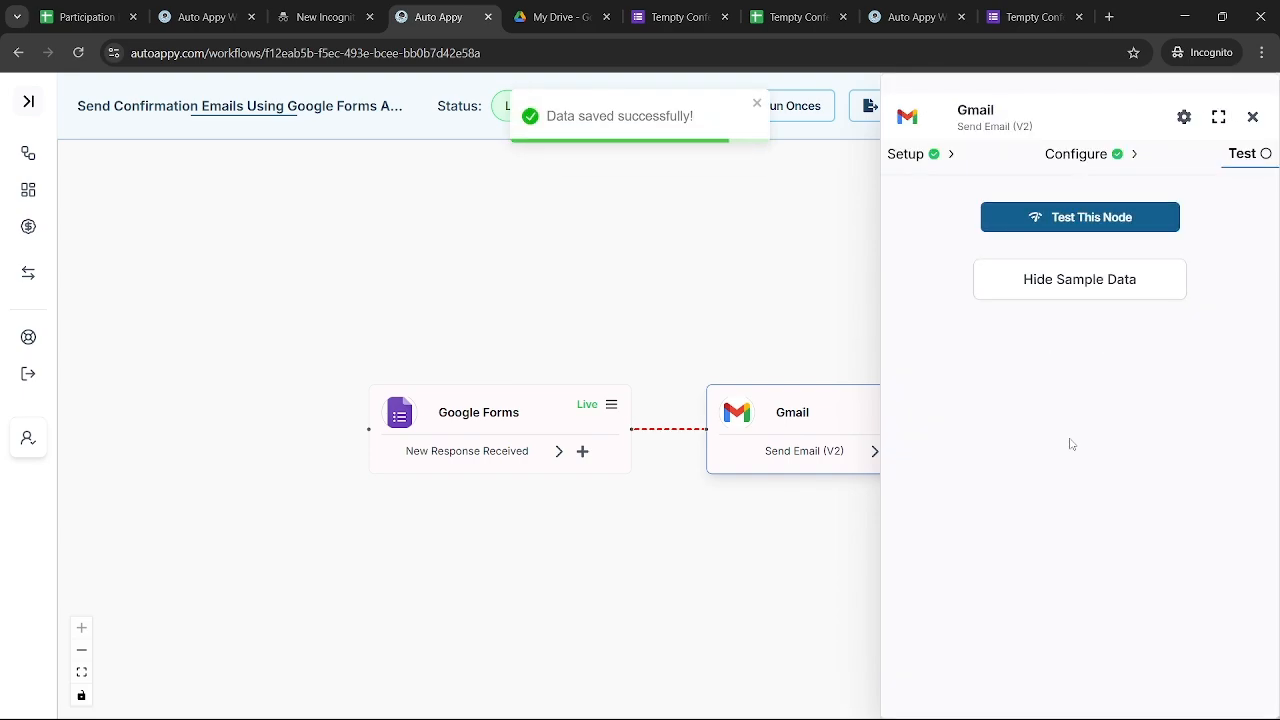
Test the Gmail Send Email node, review its sample output, and close the panel.
{"action": "left_click", "coordinate": [1006, 225]}
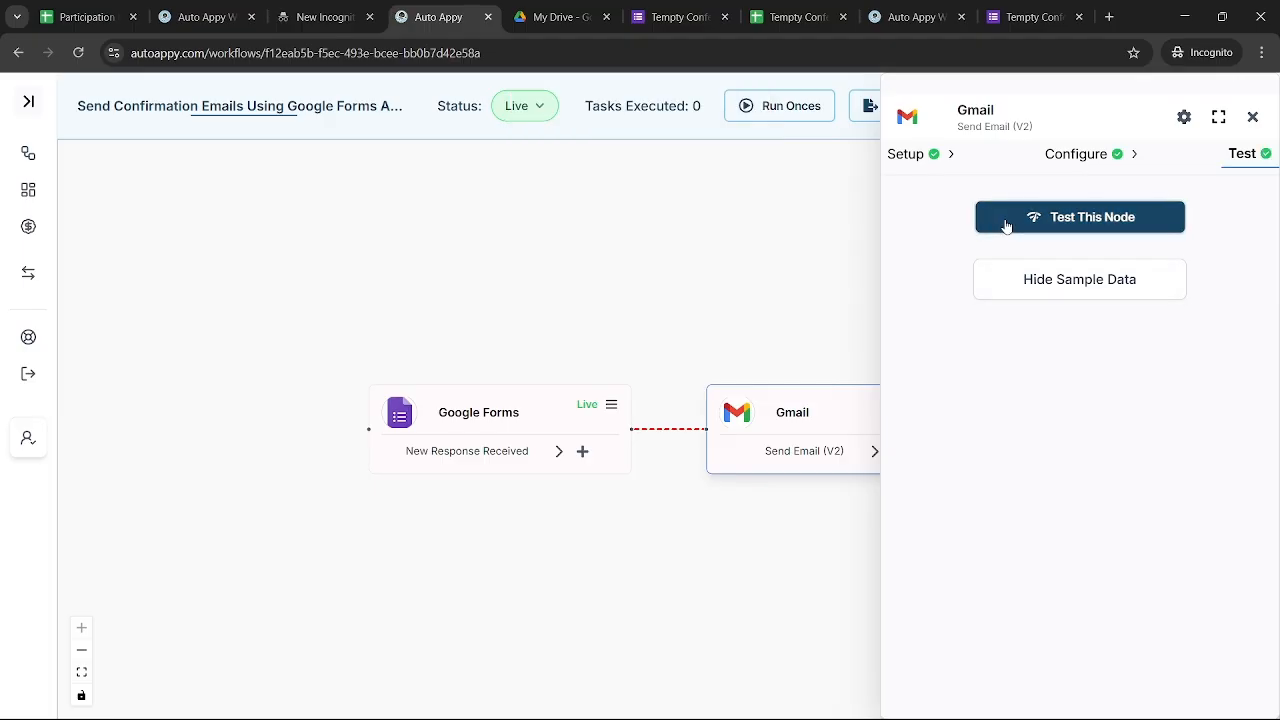
{"action": "left_click", "coordinate": [1055, 286]}
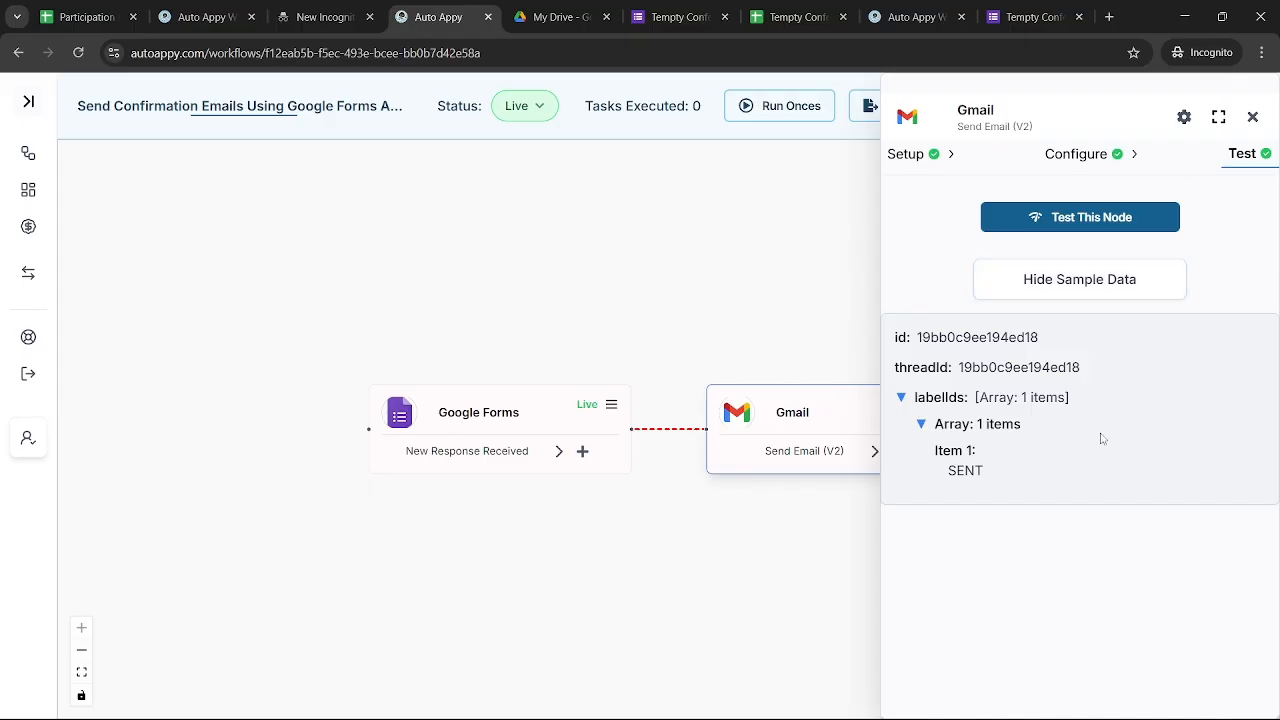
{"action": "left_click", "coordinate": [1252, 117]}
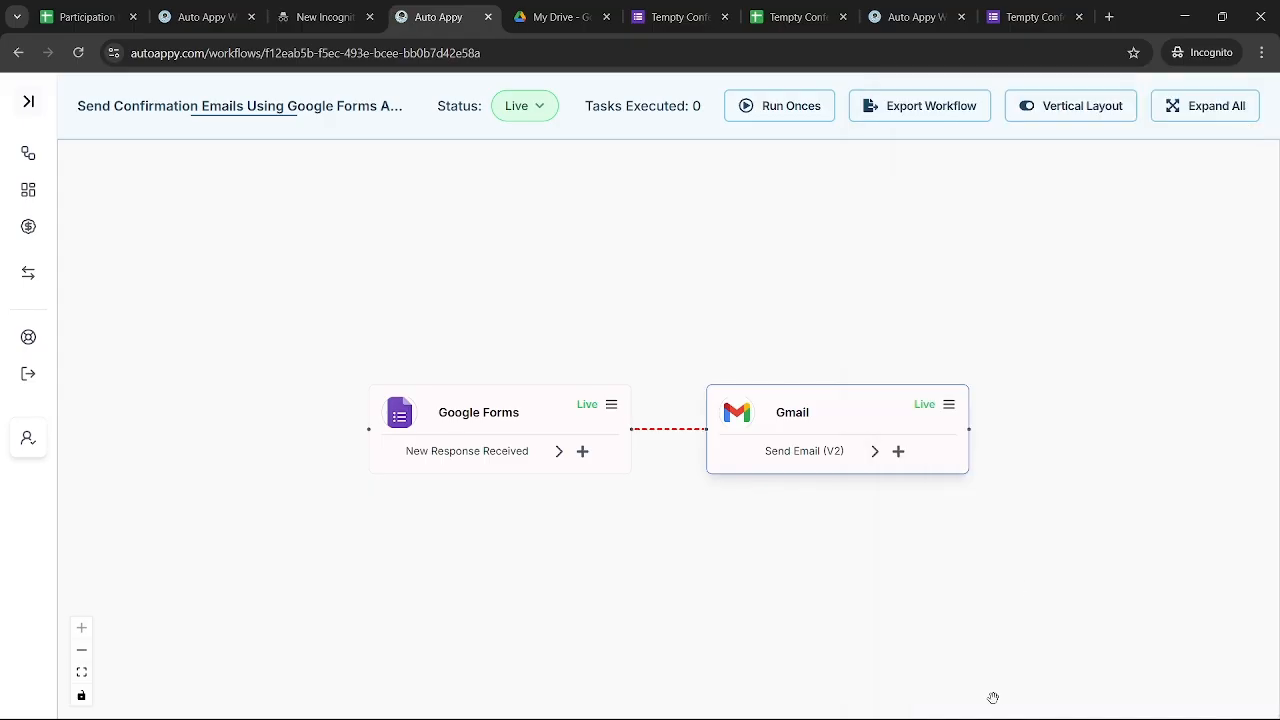
In Chrome's Gmail, open the Tempty Confectionary order email showing the Pineapple Pastry details.
{"action": "mouse_move", "coordinate": [700, 700]}
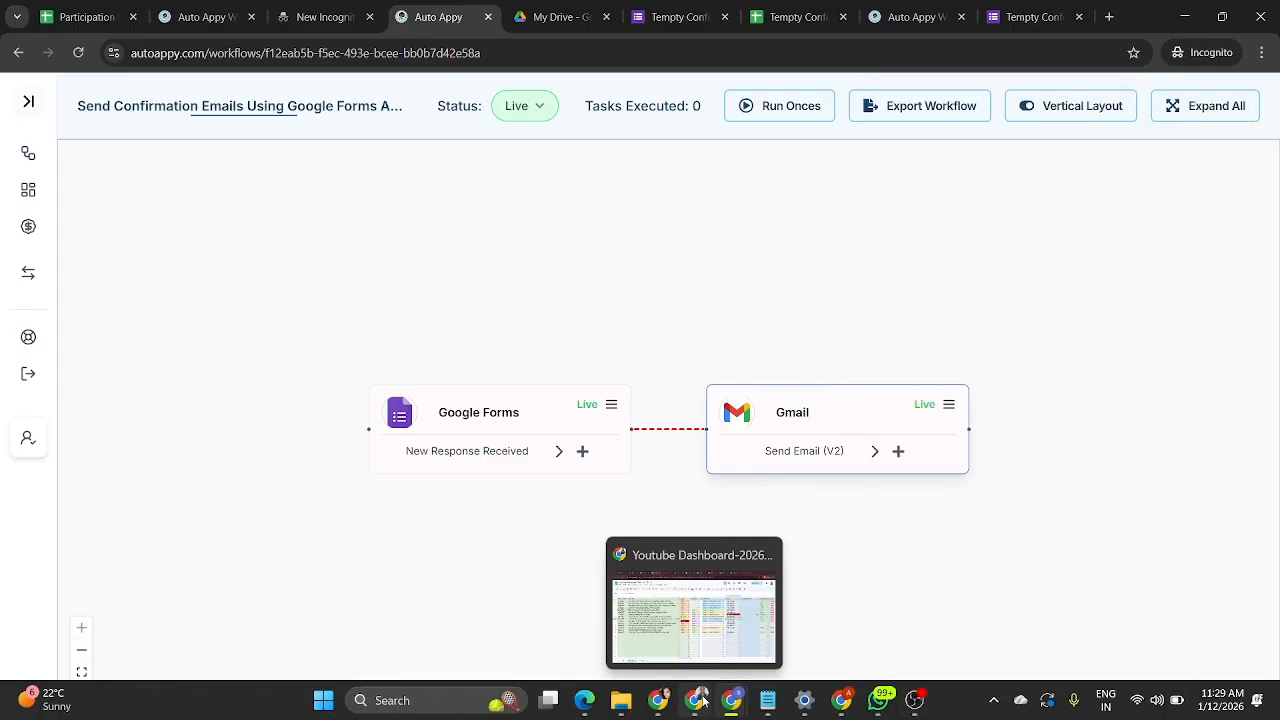
{"action": "left_click", "coordinate": [658, 700]}
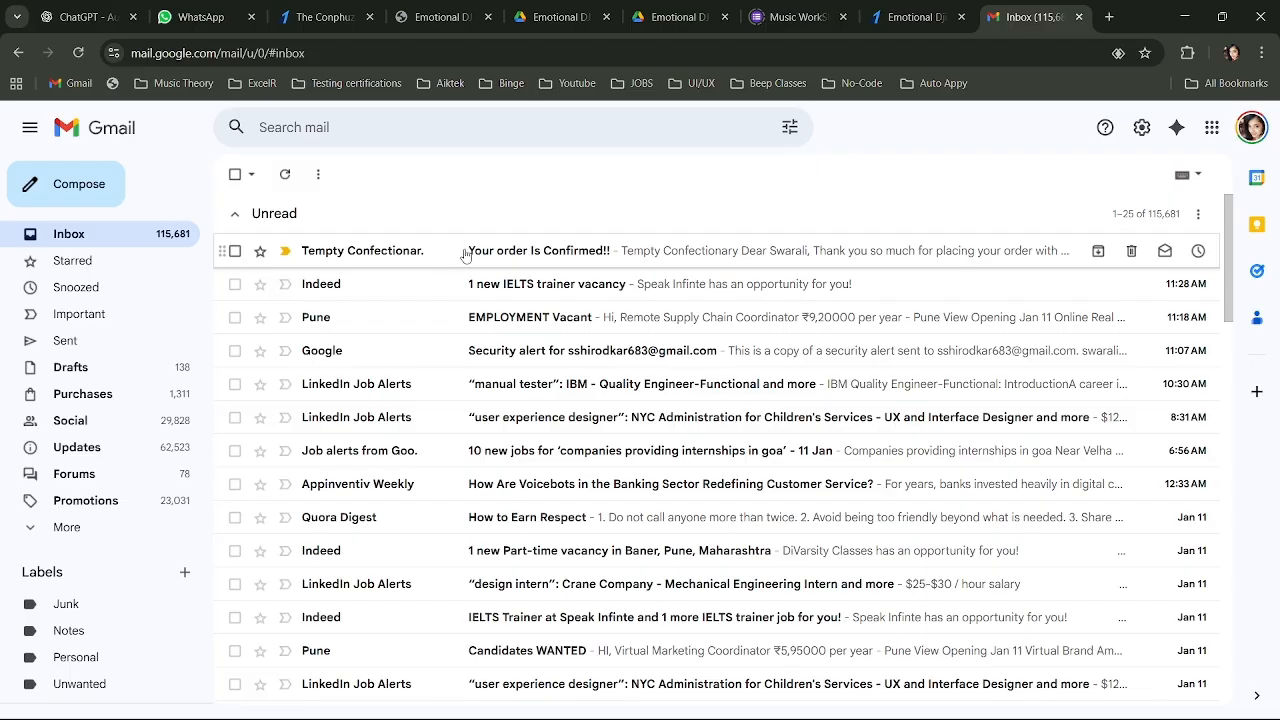
{"action": "left_click", "coordinate": [465, 255]}
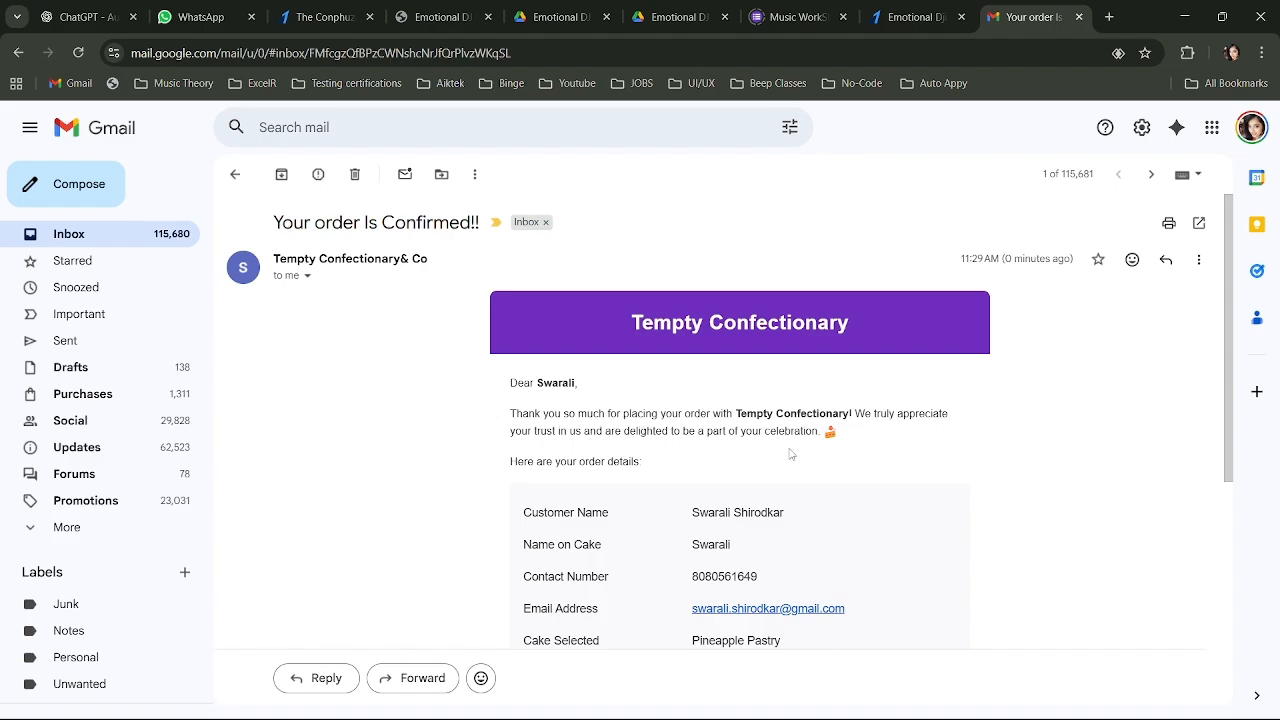
{"action": "scroll", "coordinate": [805, 456], "scroll_direction": "down", "scroll_amount": 1}
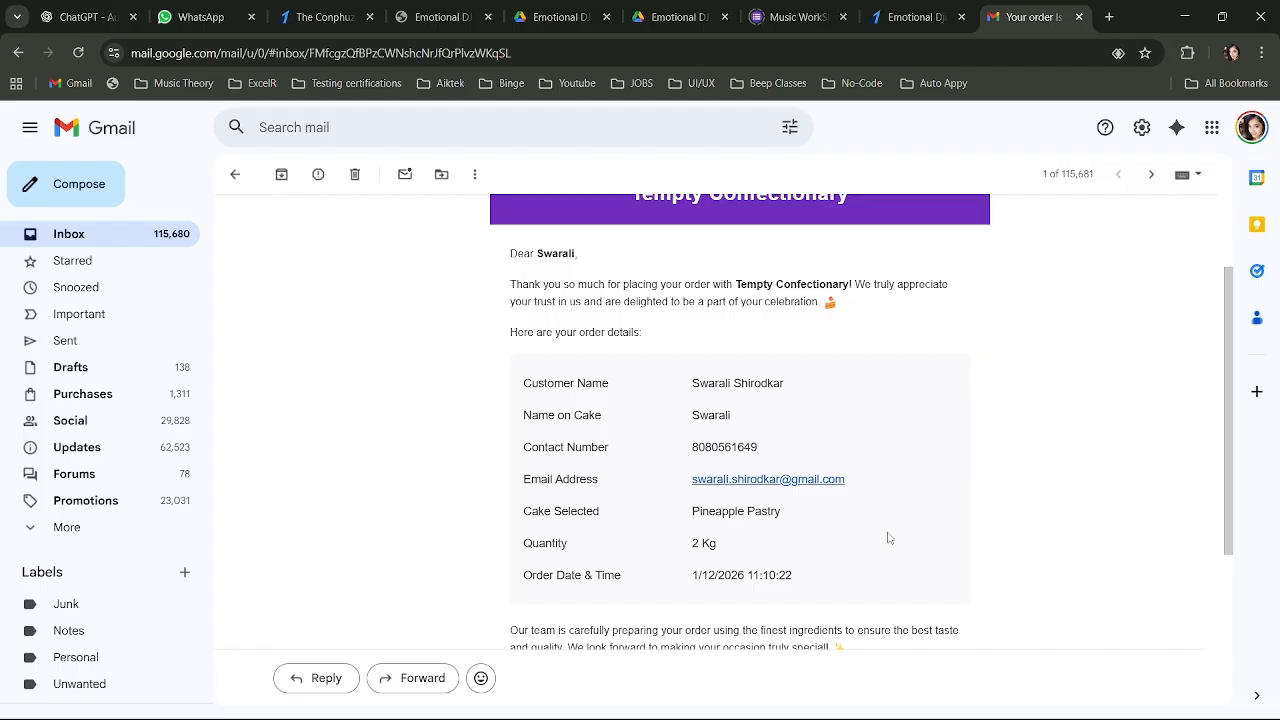
{"action": "scroll", "coordinate": [861, 578], "scroll_direction": "down", "scroll_amount": 1}
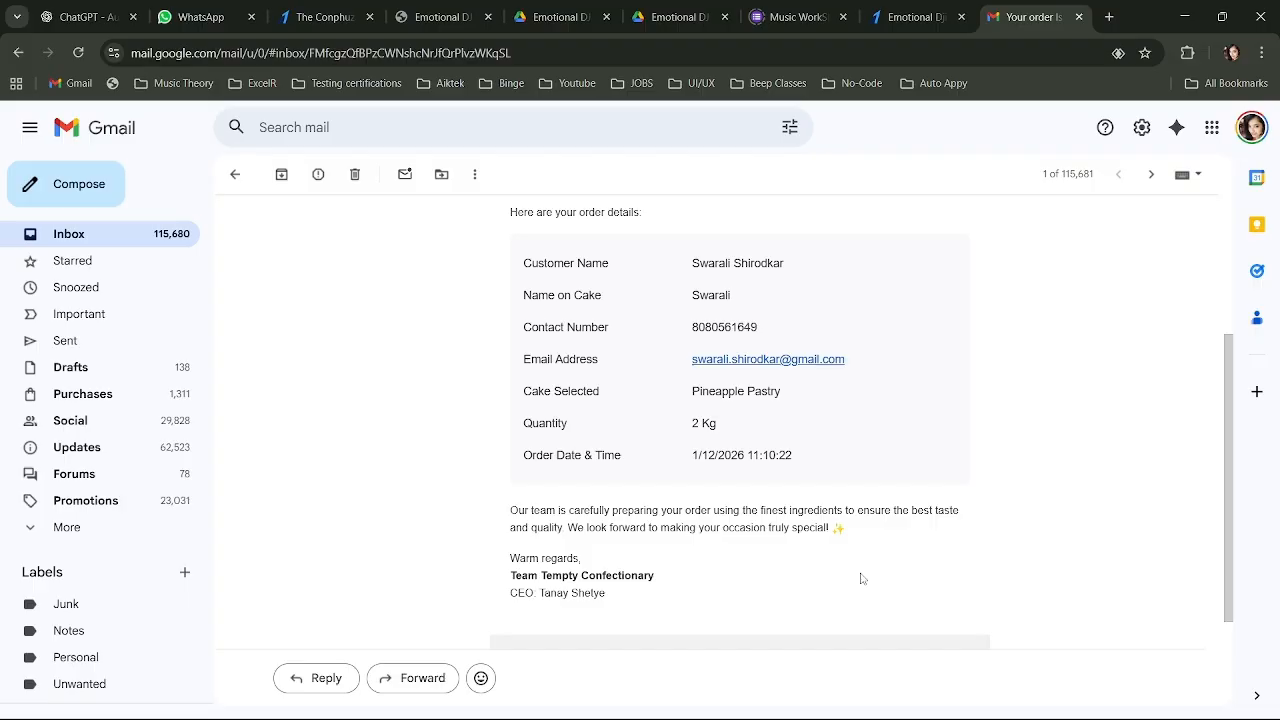
{"action": "scroll", "coordinate": [861, 578], "scroll_direction": "down", "scroll_amount": 1}
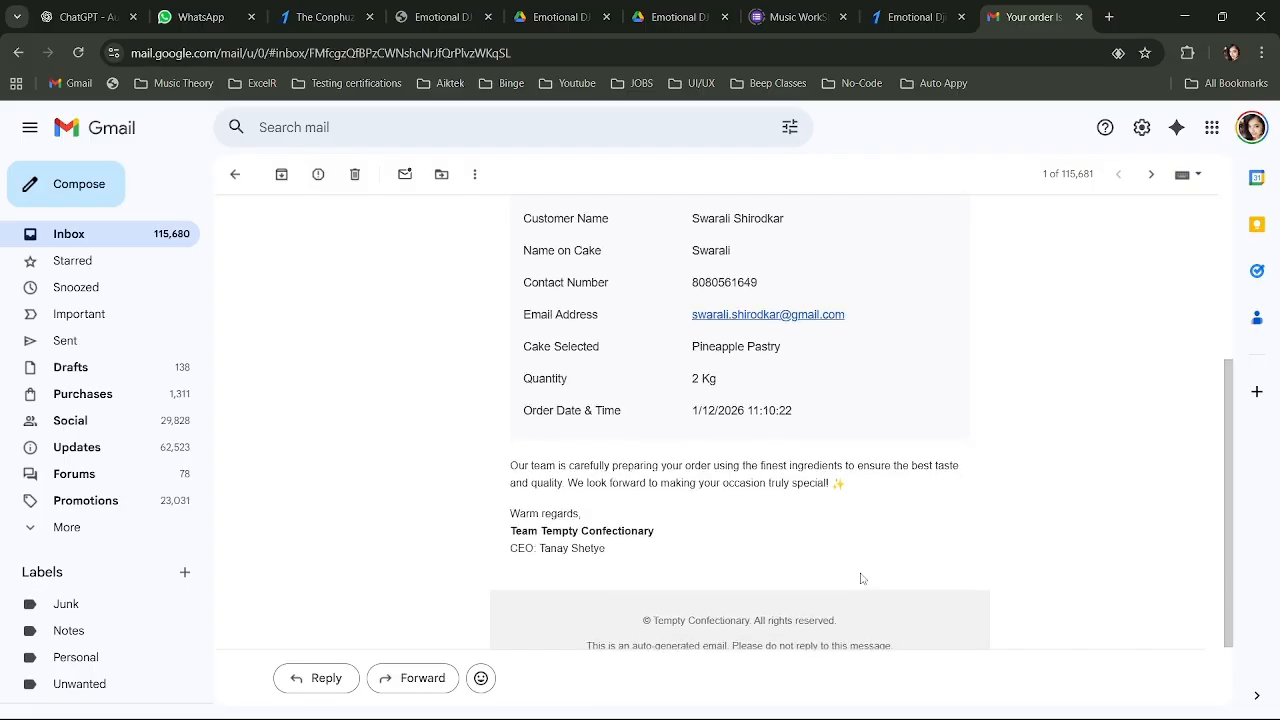
{"action": "scroll", "coordinate": [861, 578], "scroll_direction": "down", "scroll_amount": 1}
{"action": "scroll", "coordinate": [861, 578], "scroll_direction": "down", "scroll_amount": 1}
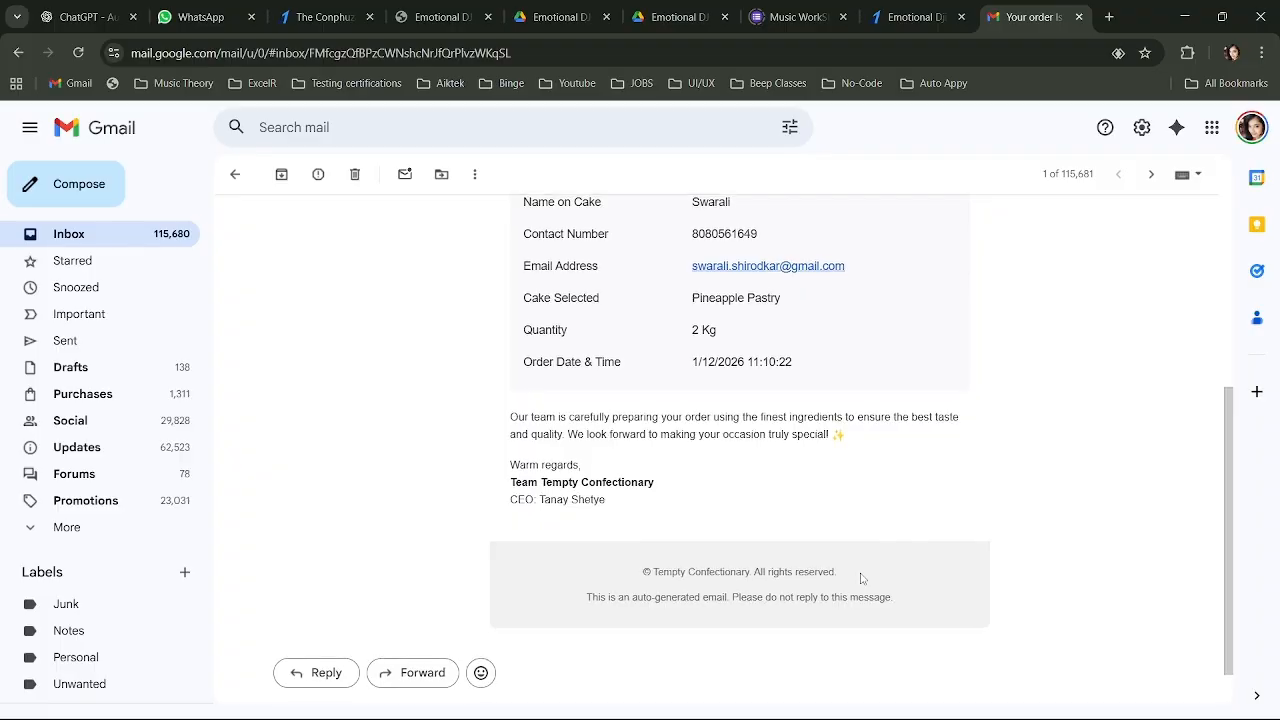
{"action": "scroll", "coordinate": [861, 578], "scroll_direction": "down", "scroll_amount": 1}
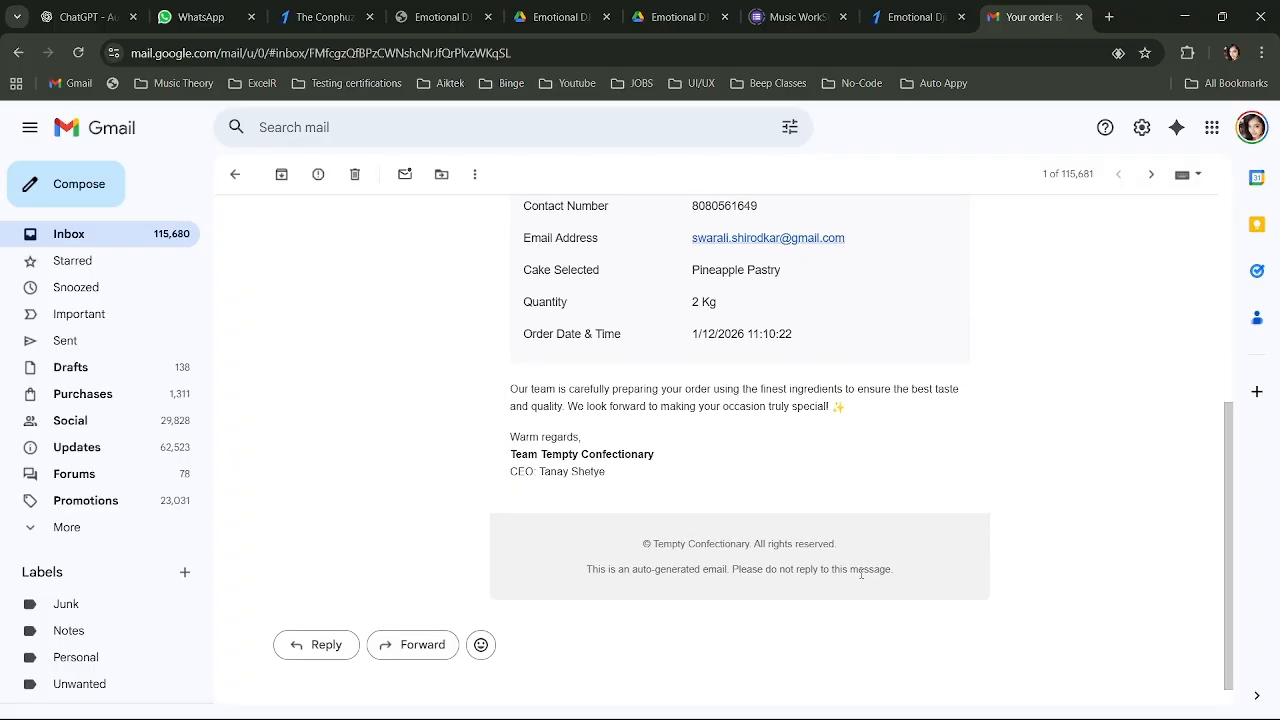
{"action": "scroll", "coordinate": [861, 578], "scroll_direction": "down", "scroll_amount": 1}
{"action": "scroll", "coordinate": [861, 578], "scroll_direction": "up", "scroll_amount": 4}
{"action": "scroll", "coordinate": [861, 578], "scroll_direction": "down", "scroll_amount": 4}
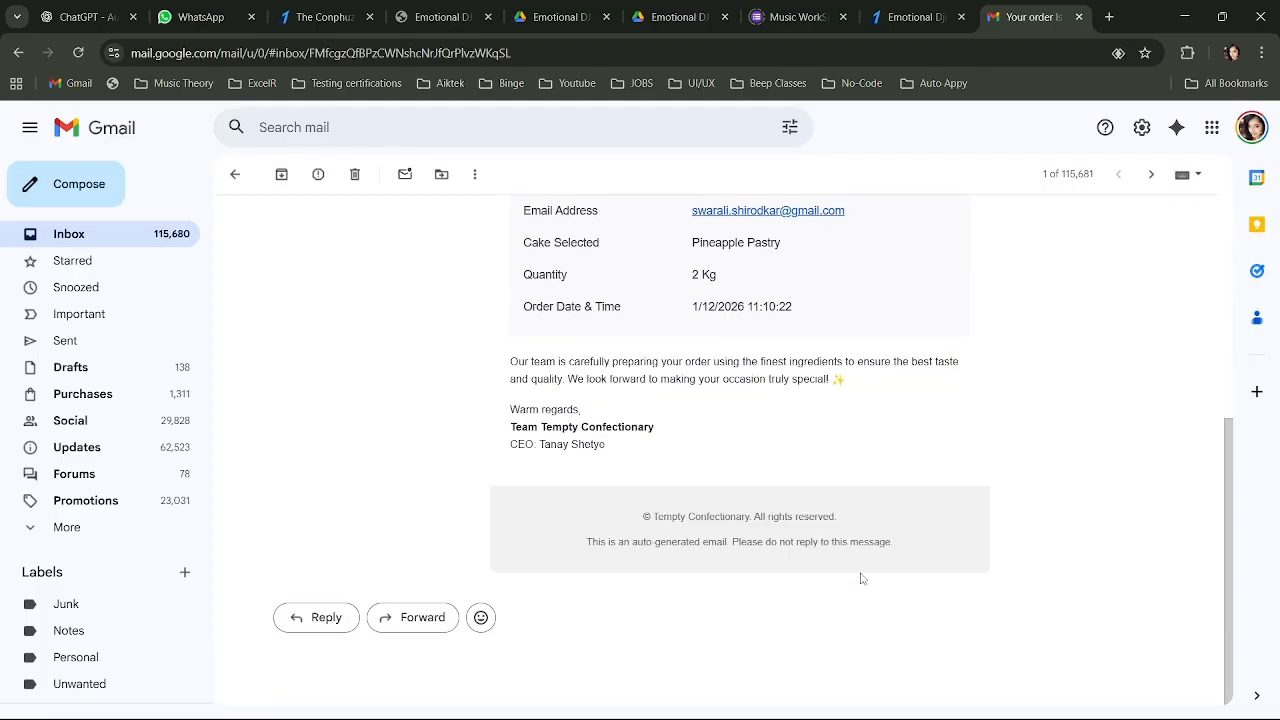
{"action": "scroll", "coordinate": [861, 578], "scroll_direction": "up", "scroll_amount": 4}
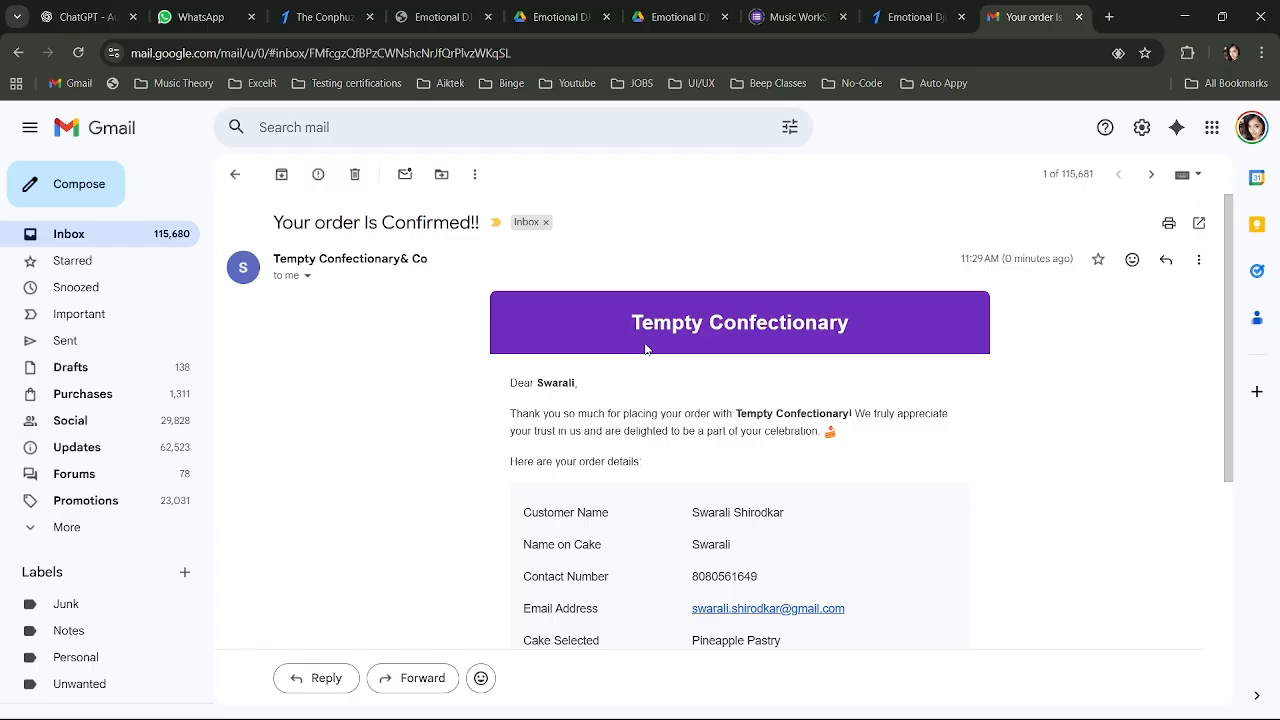
{"action": "scroll", "coordinate": [645, 349], "scroll_direction": "down", "scroll_amount": 4}
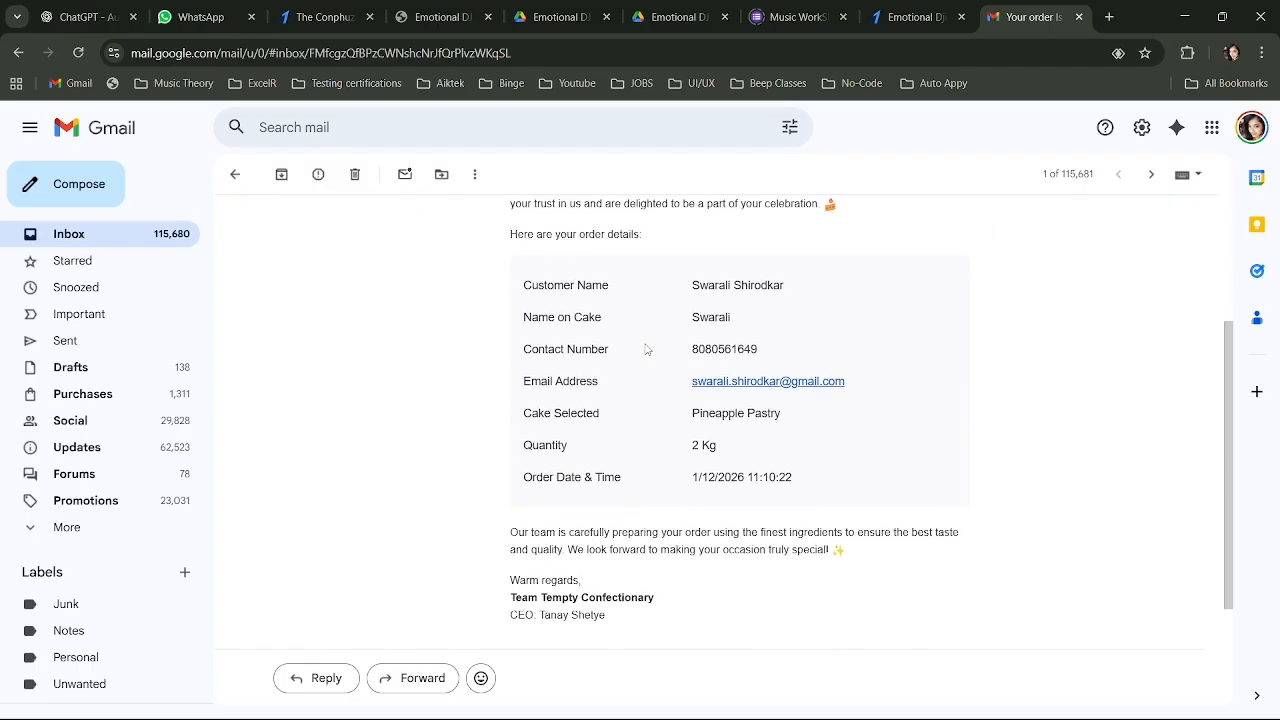
{"action": "scroll", "coordinate": [645, 349], "scroll_direction": "up", "scroll_amount": 5}
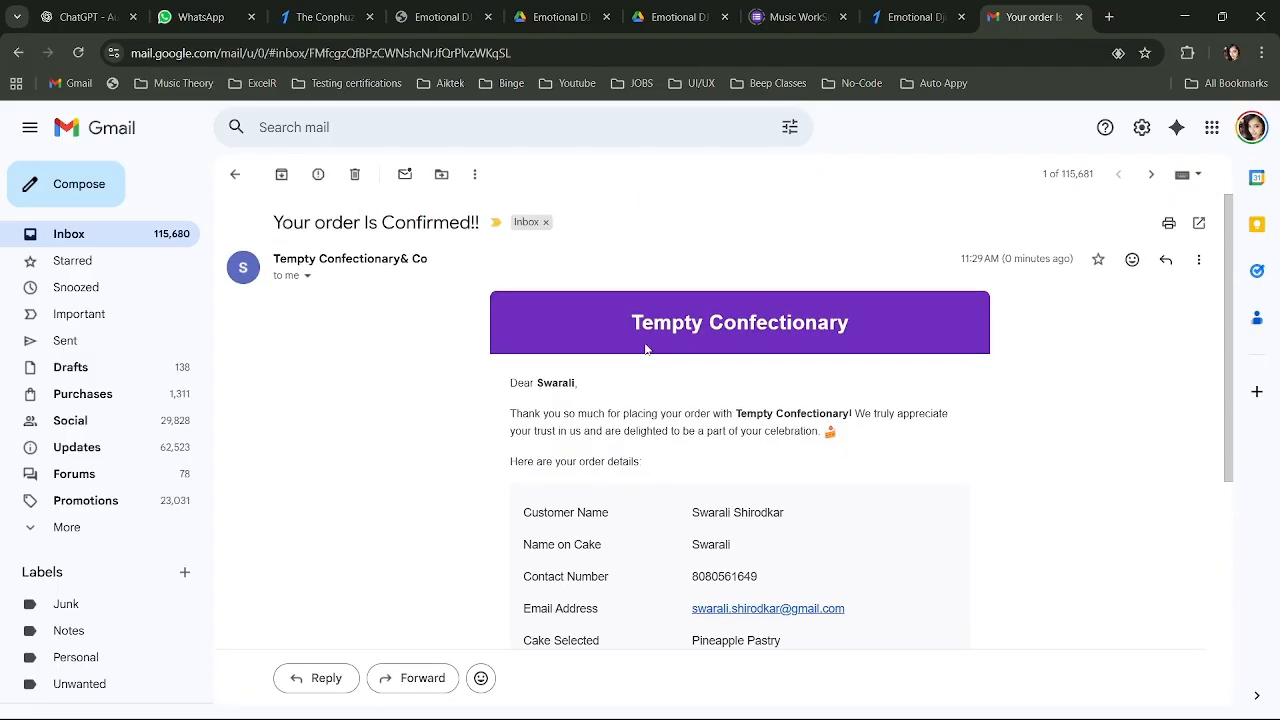